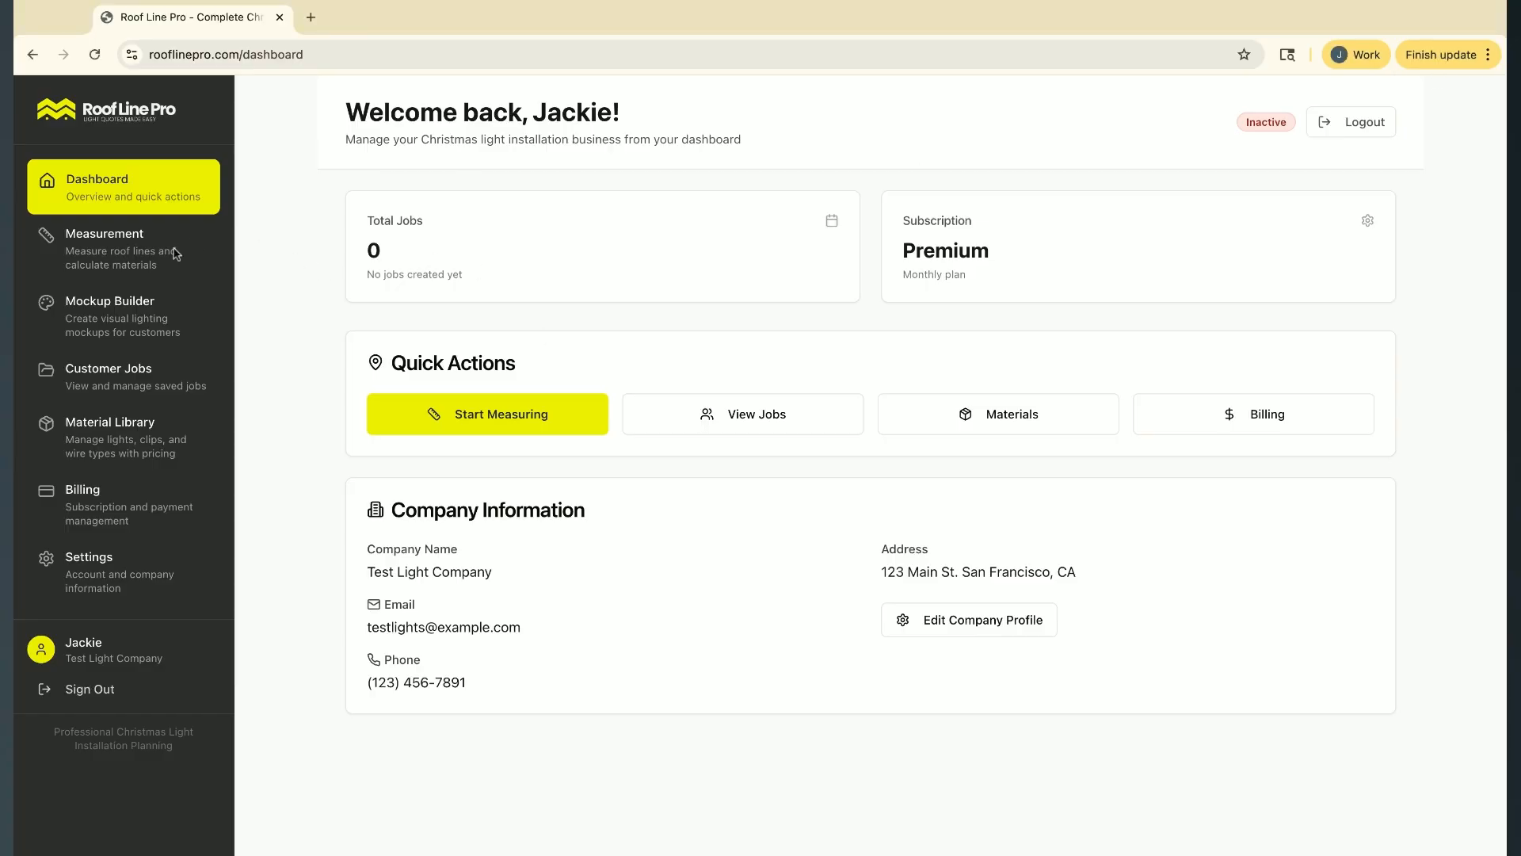
Open the roof measurement page, enter the property's address and load its satellite imagery
left_click(119, 254)
left_click(466, 251)
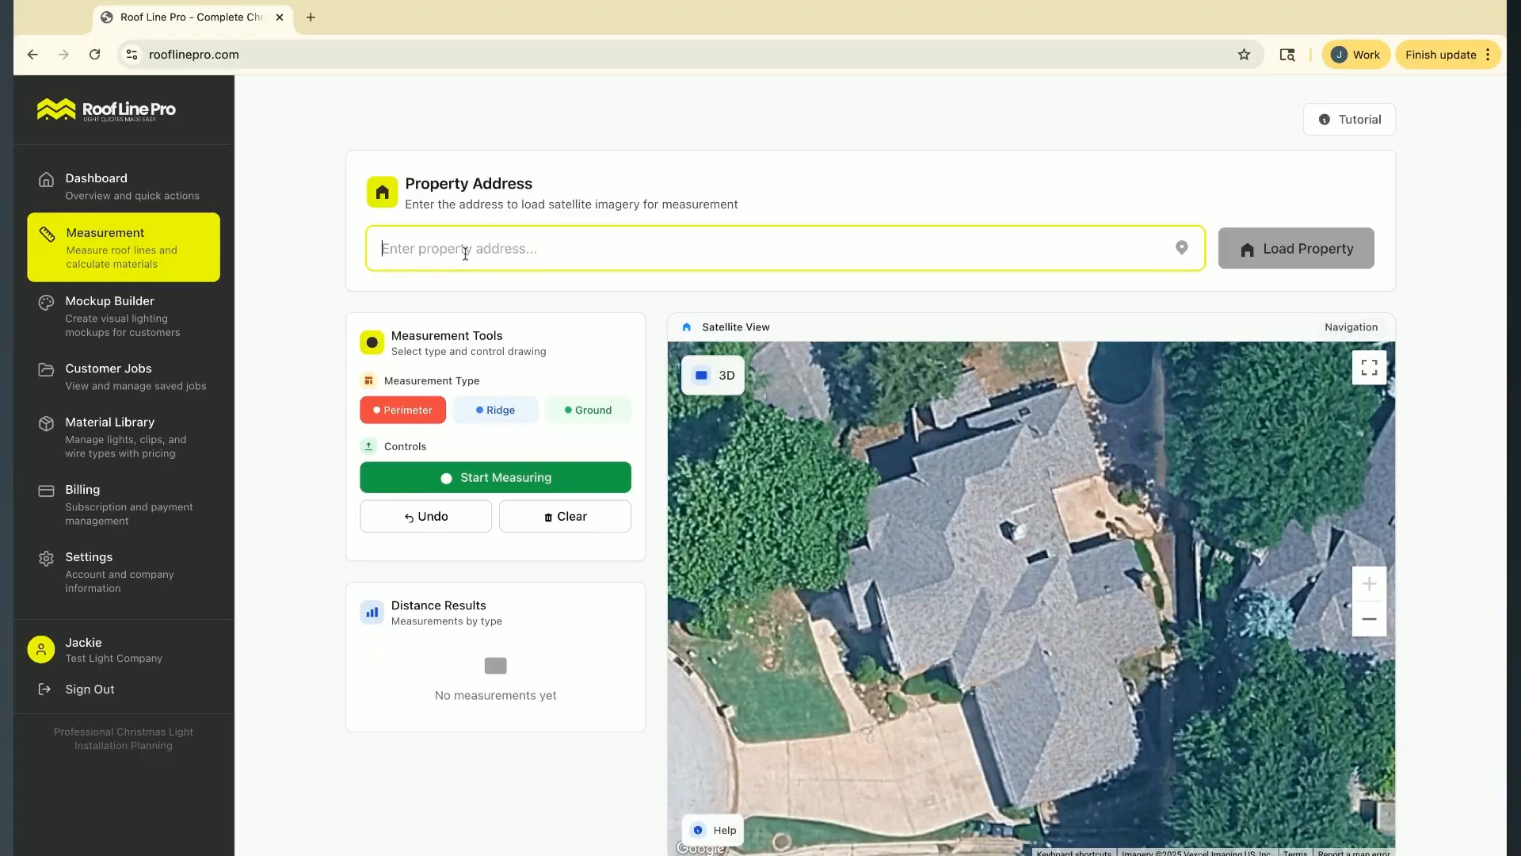
scroll(333, 330, "down", 1)
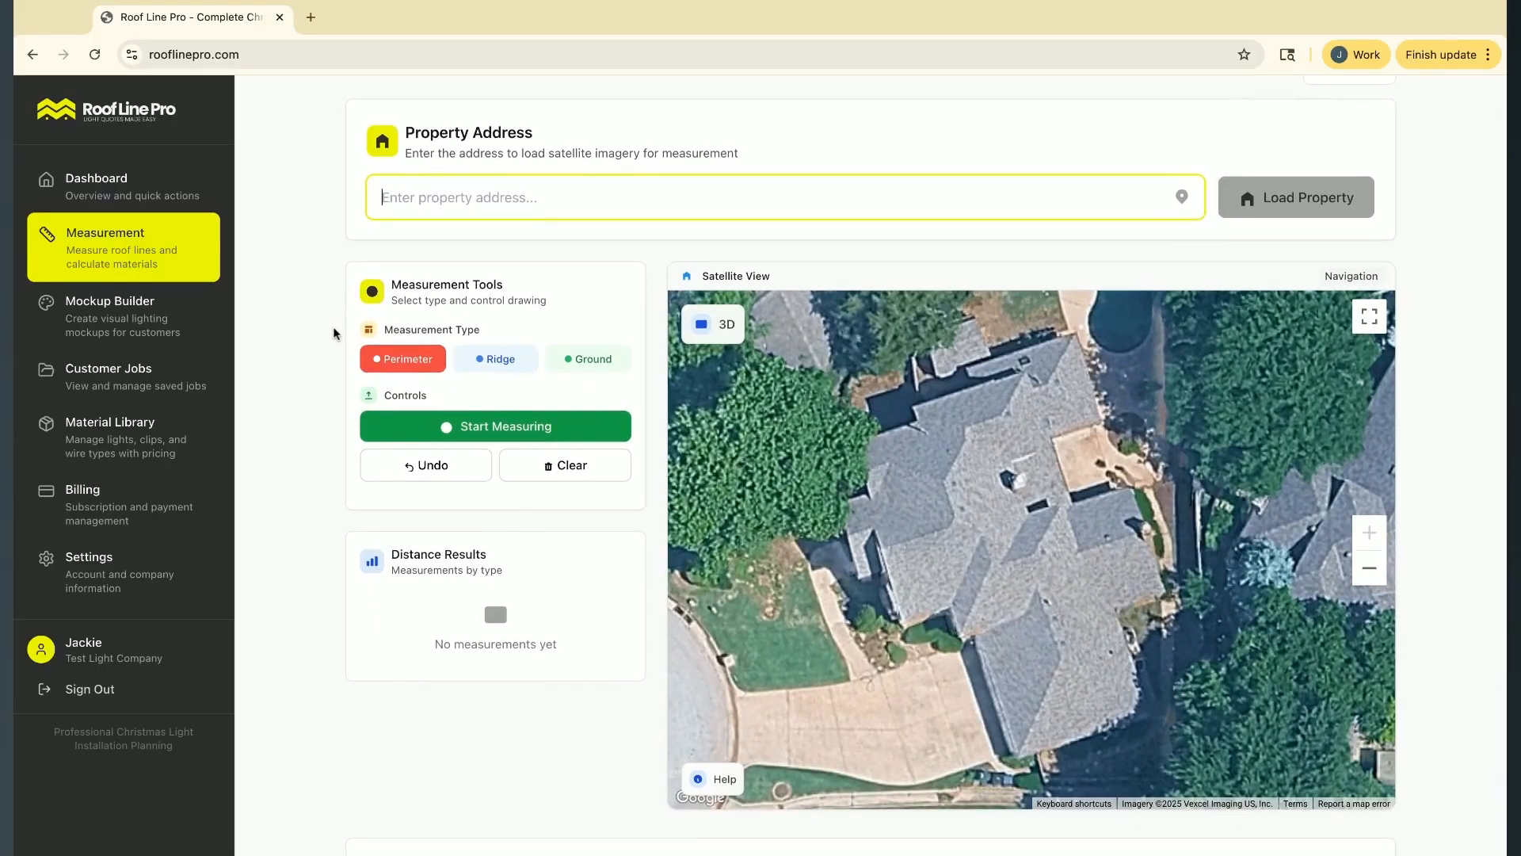
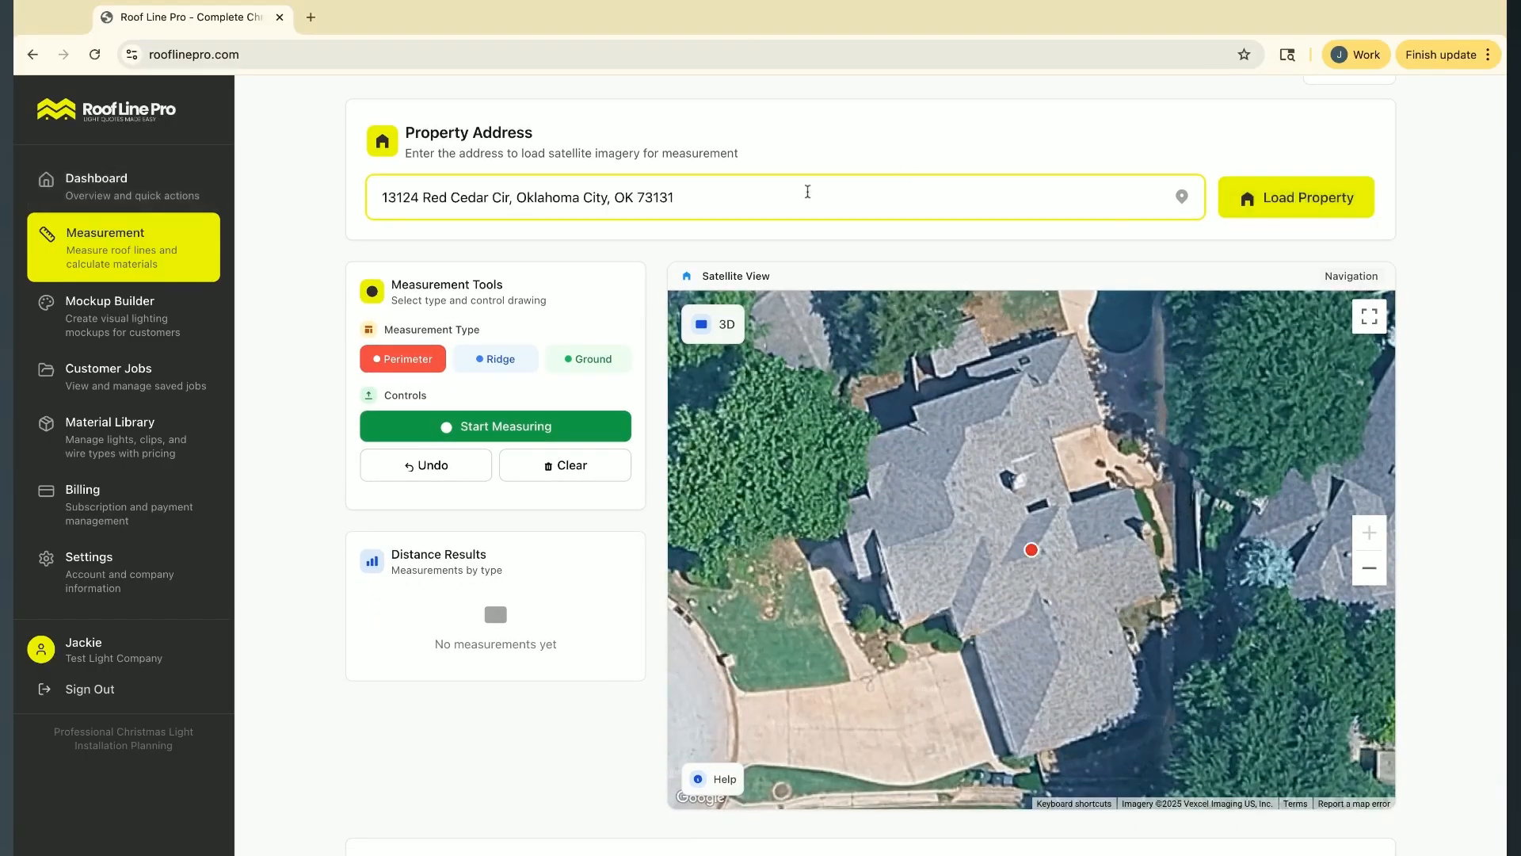
left_click(1300, 198)
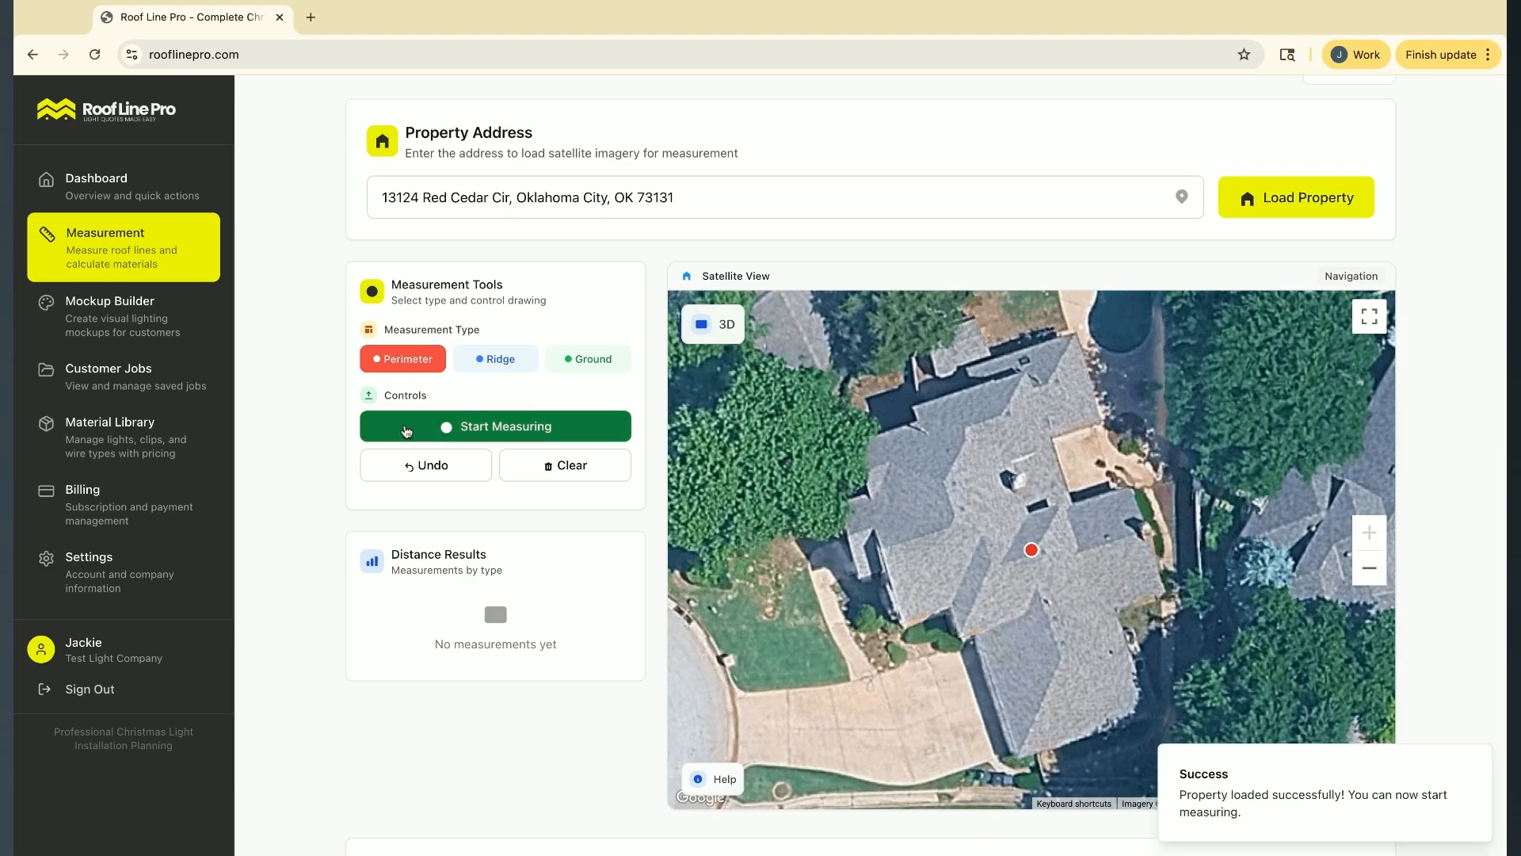
scroll(300, 598, "down", 2)
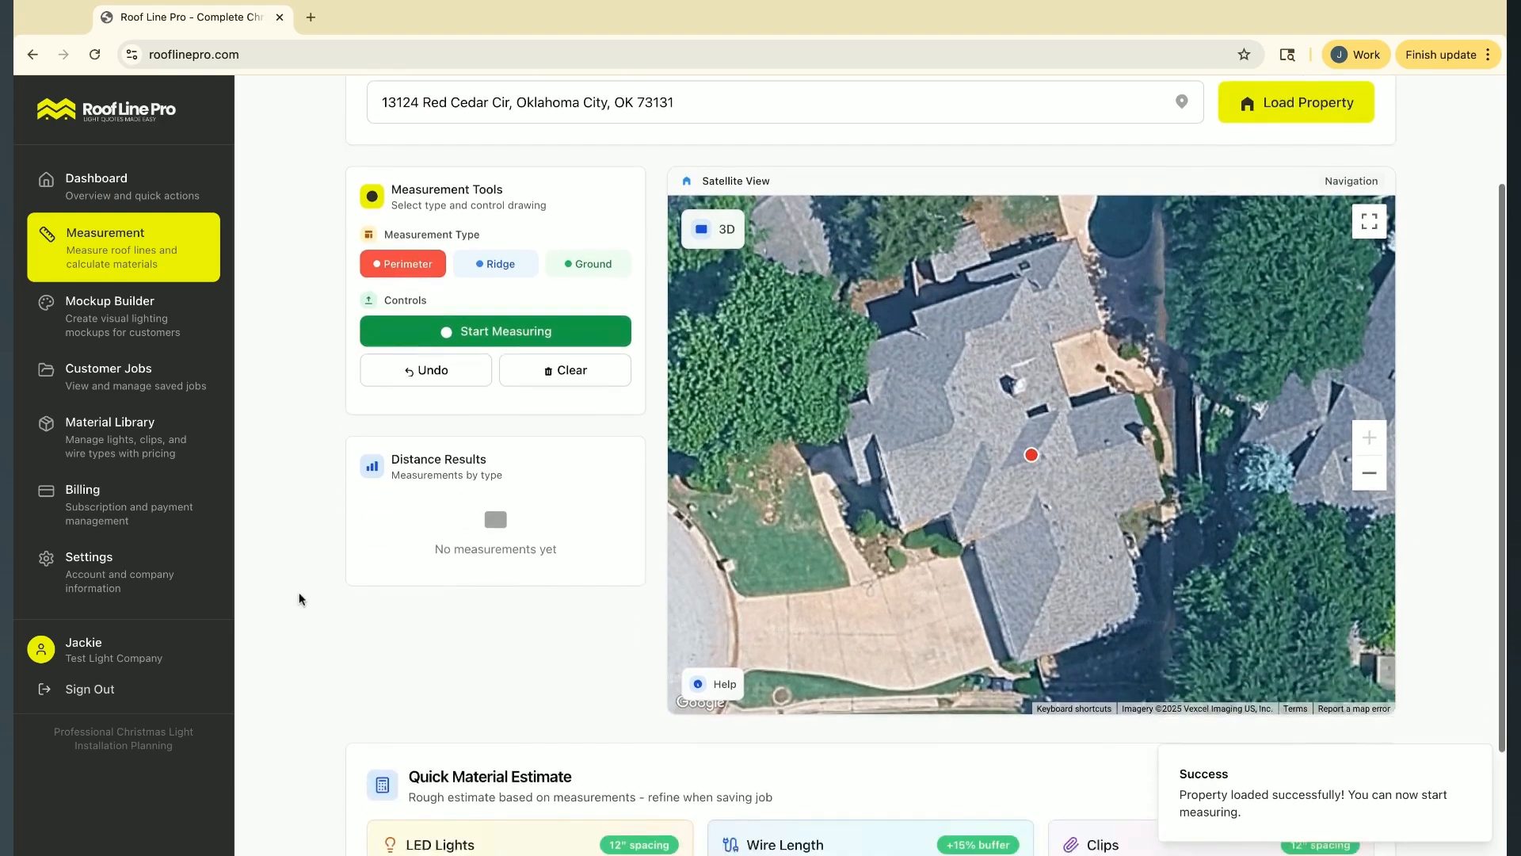
Inspect the property in the angled 3D view and return the map to the flat view
left_click_drag(1004, 608, 1039, 593)
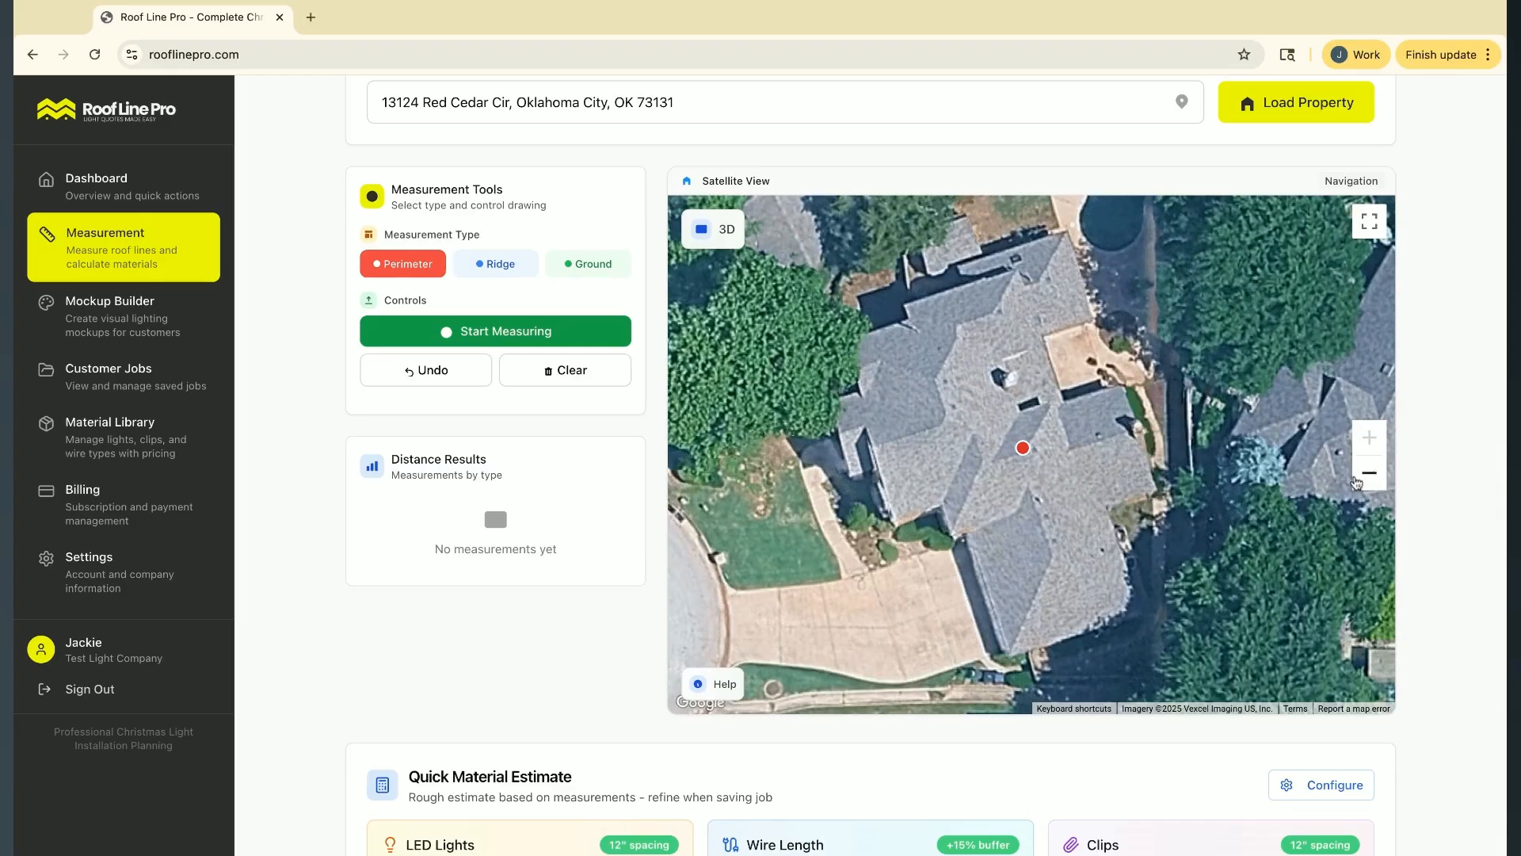
left_click(1366, 477)
left_click(1382, 440)
left_click(724, 235)
left_click(794, 301)
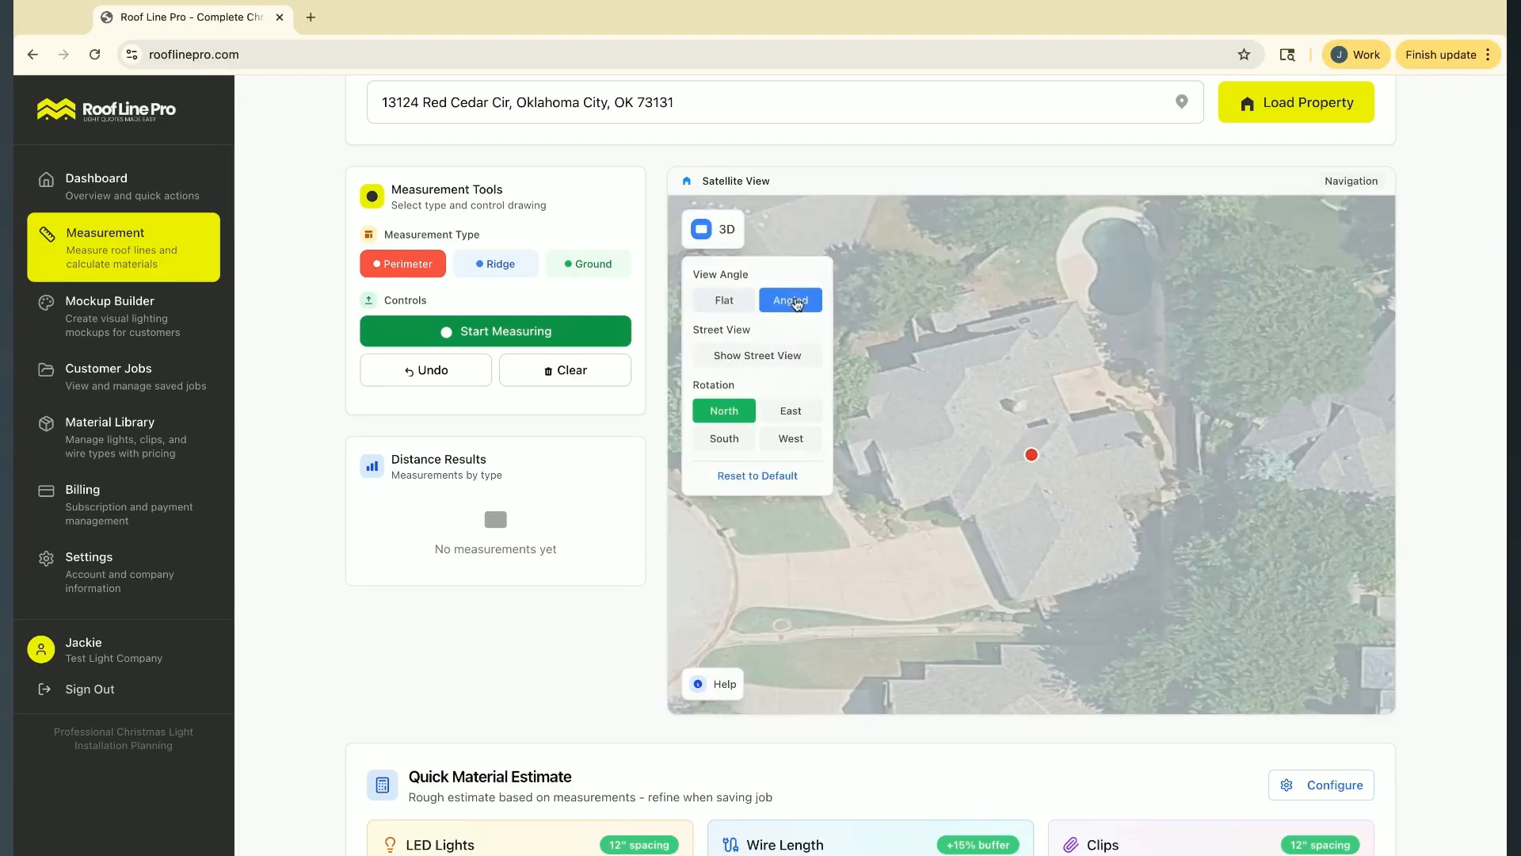
left_click_drag(967, 444, 1038, 451)
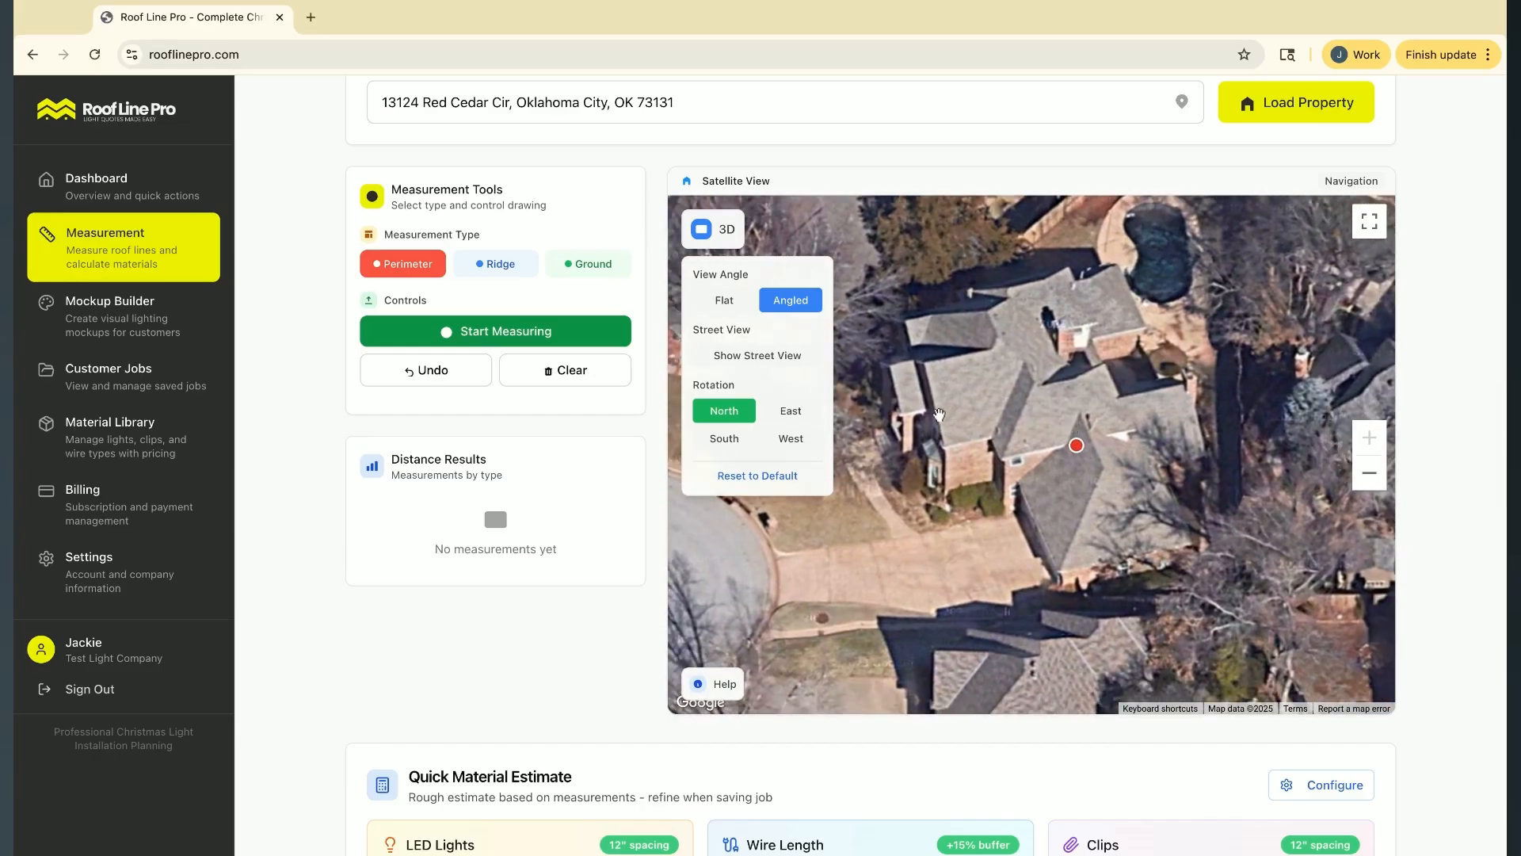
left_click(725, 300)
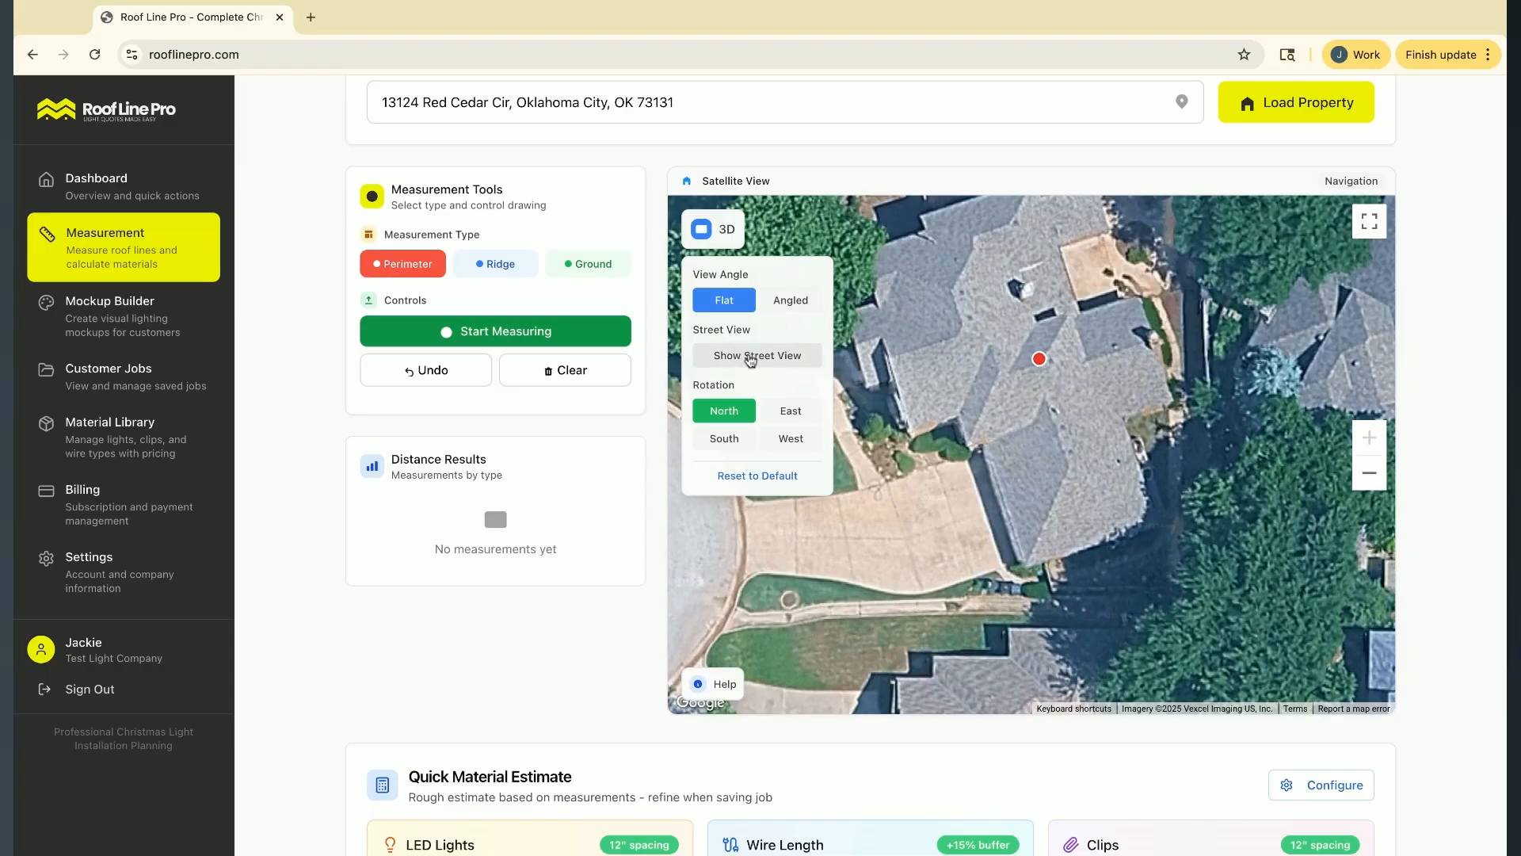
Examine the front of the house up close in Street View, and close Street View to return to the full satellite map
left_click(750, 357)
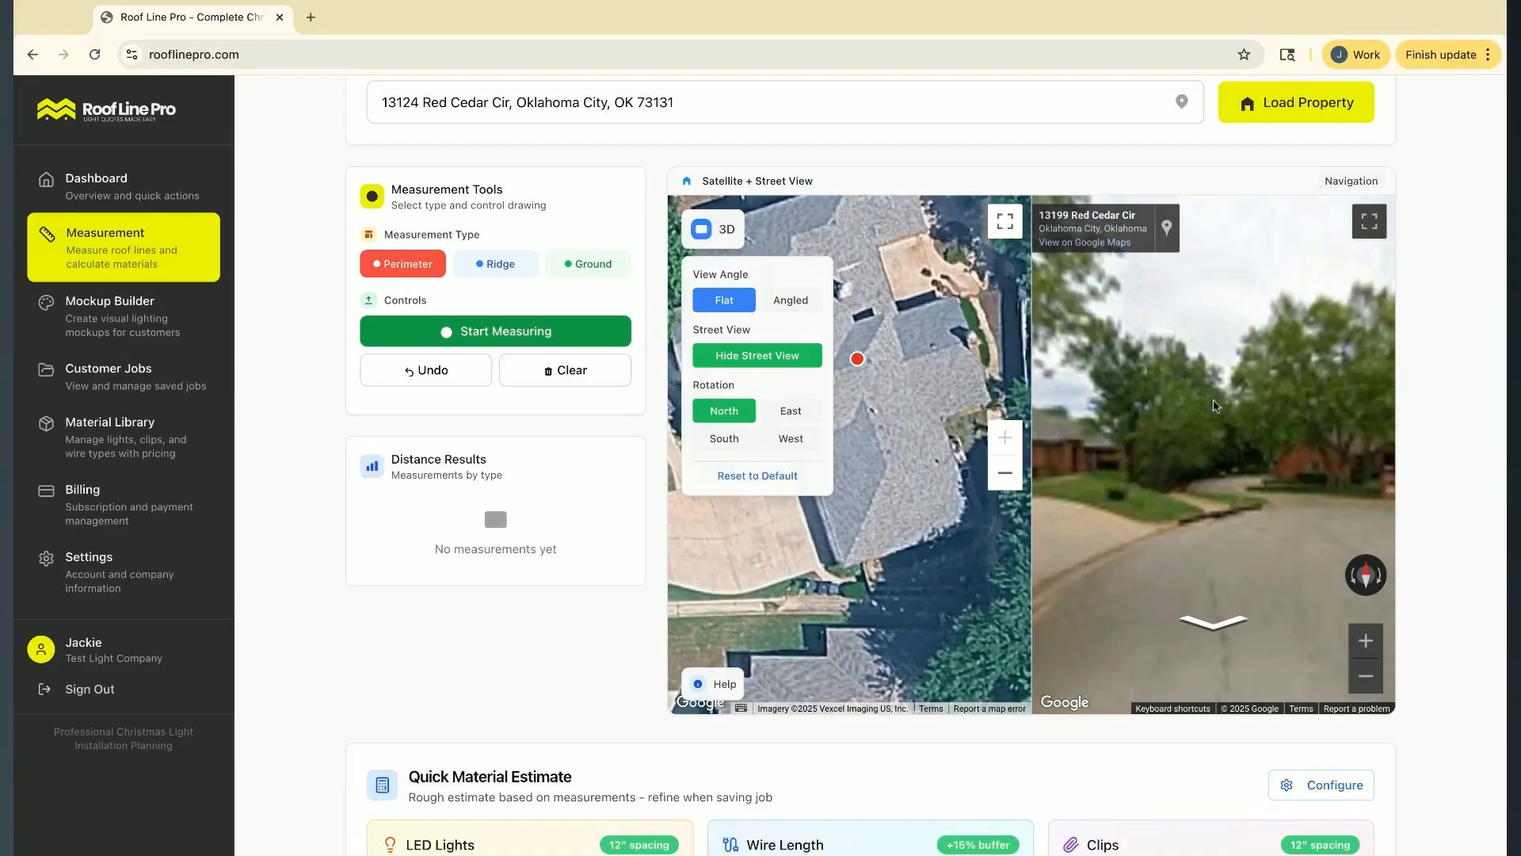
left_click(1190, 460)
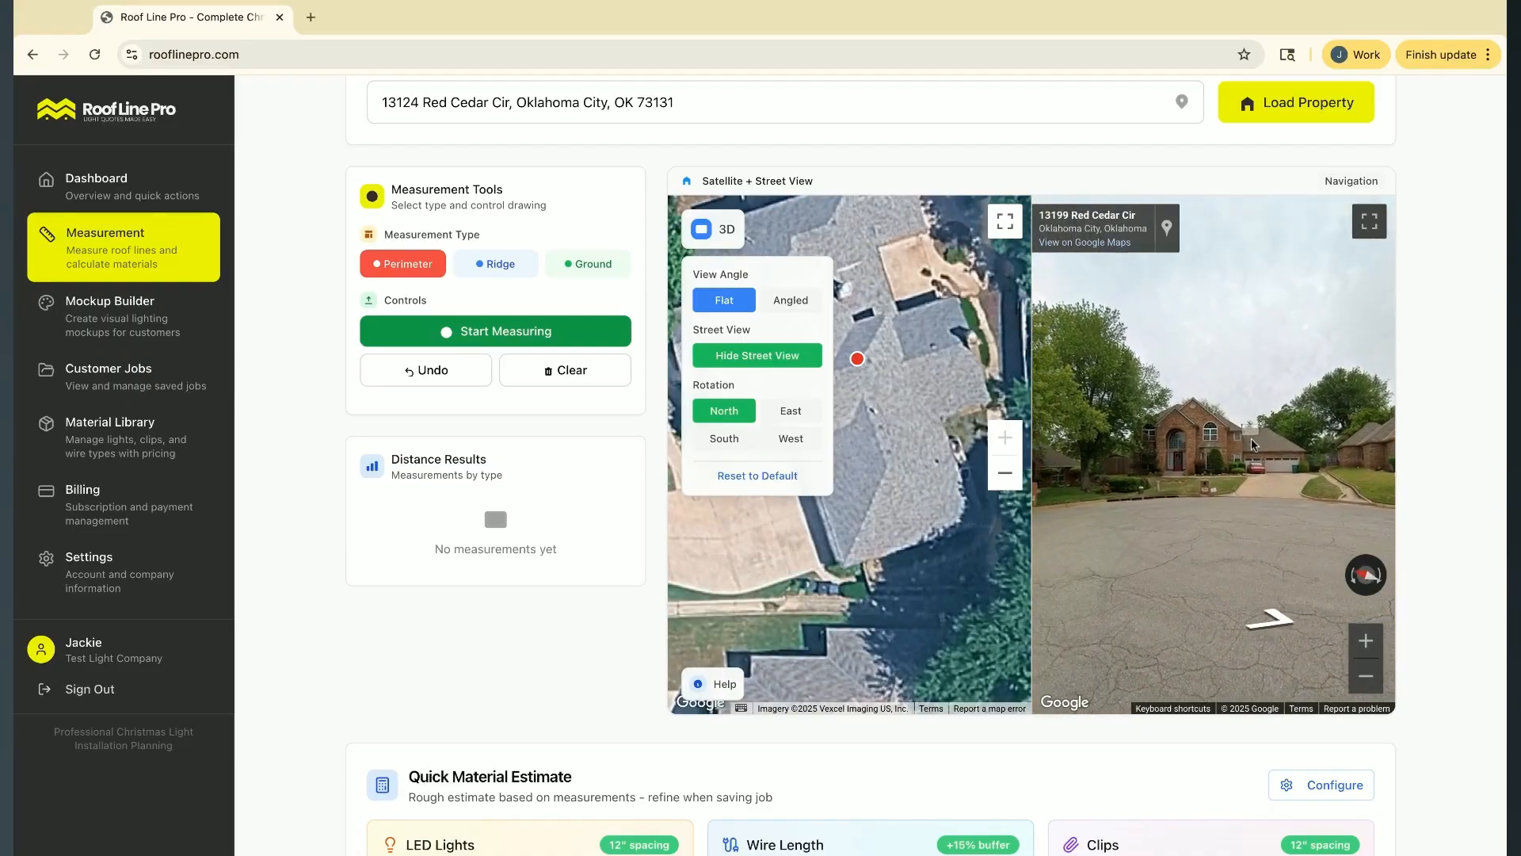
left_click(1266, 515)
left_click(1266, 515)
left_click_drag(1083, 479, 1163, 456)
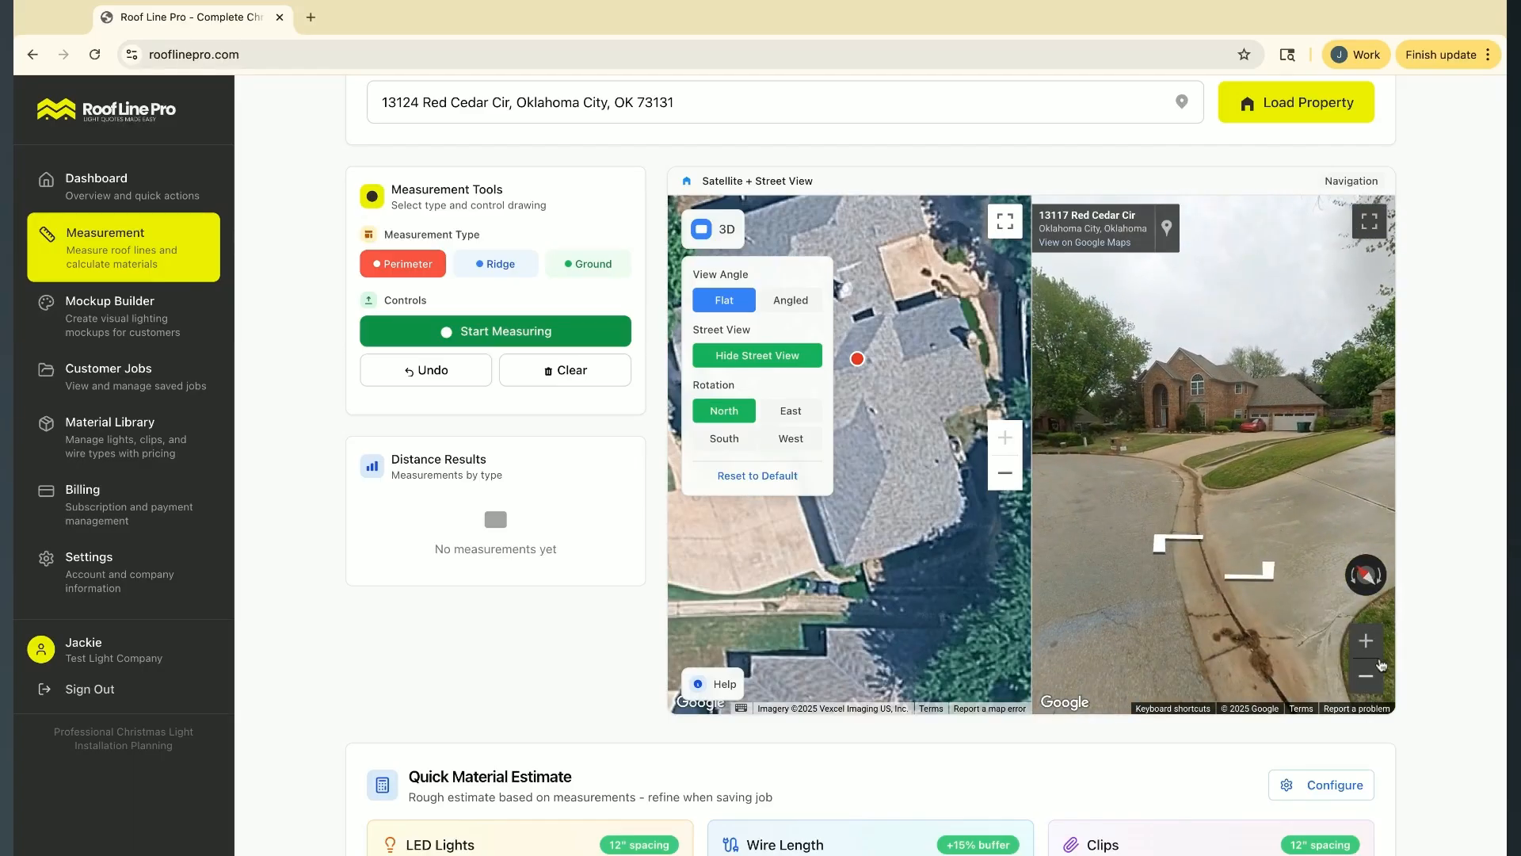
left_click(1371, 647)
left_click(1376, 652)
left_click_drag(1296, 313, 1282, 483)
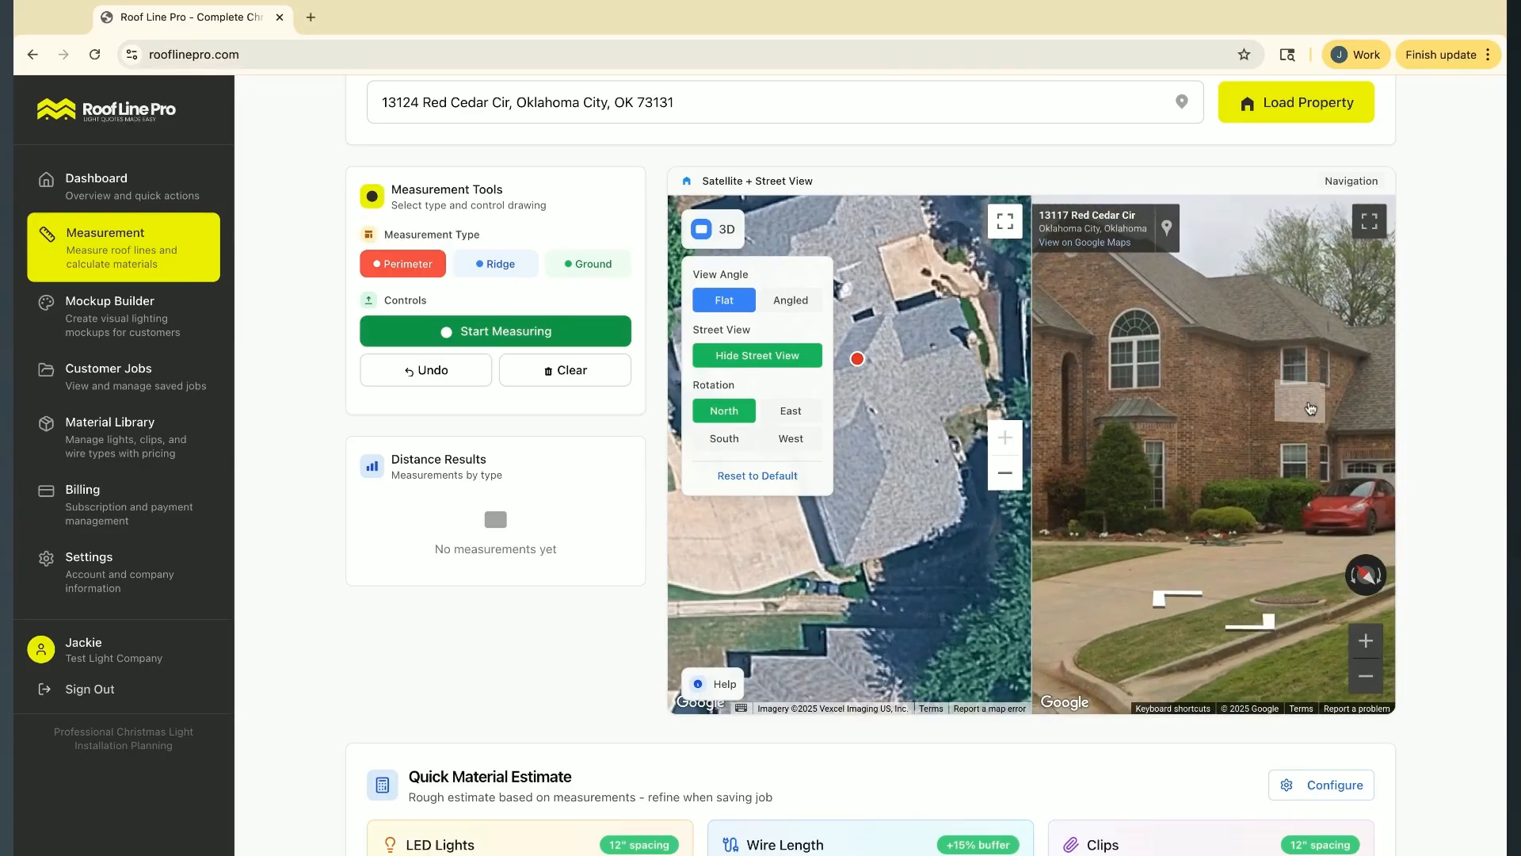
left_click_drag(1300, 400, 1241, 414)
left_click(757, 356)
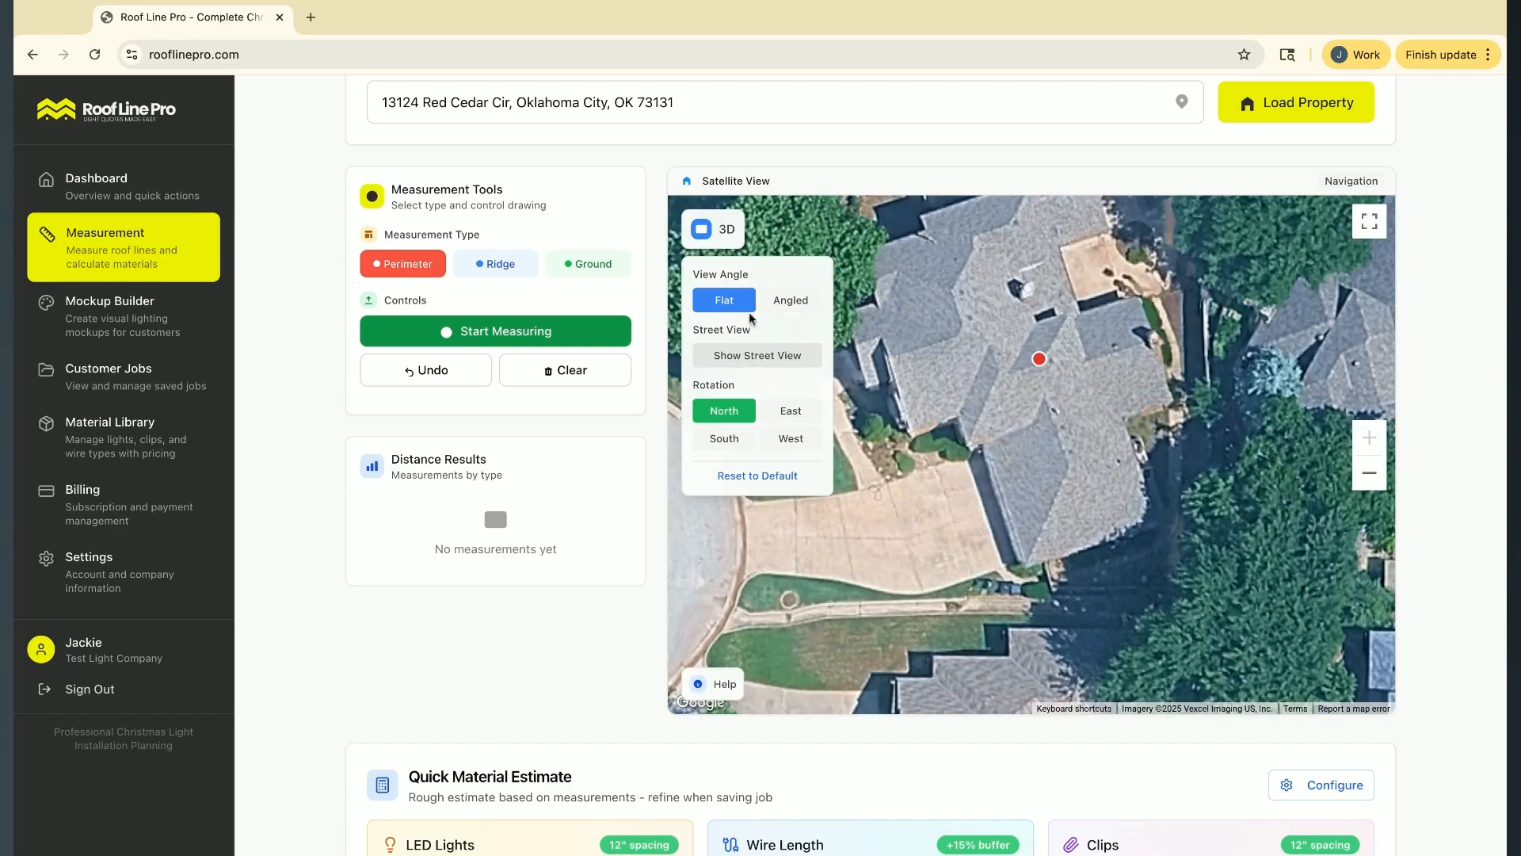
left_click(718, 235)
mouse_move(1044, 318)
left_mouse_down()
mouse_move(1099, 387)
mouse_move(1058, 389)
left_mouse_up()
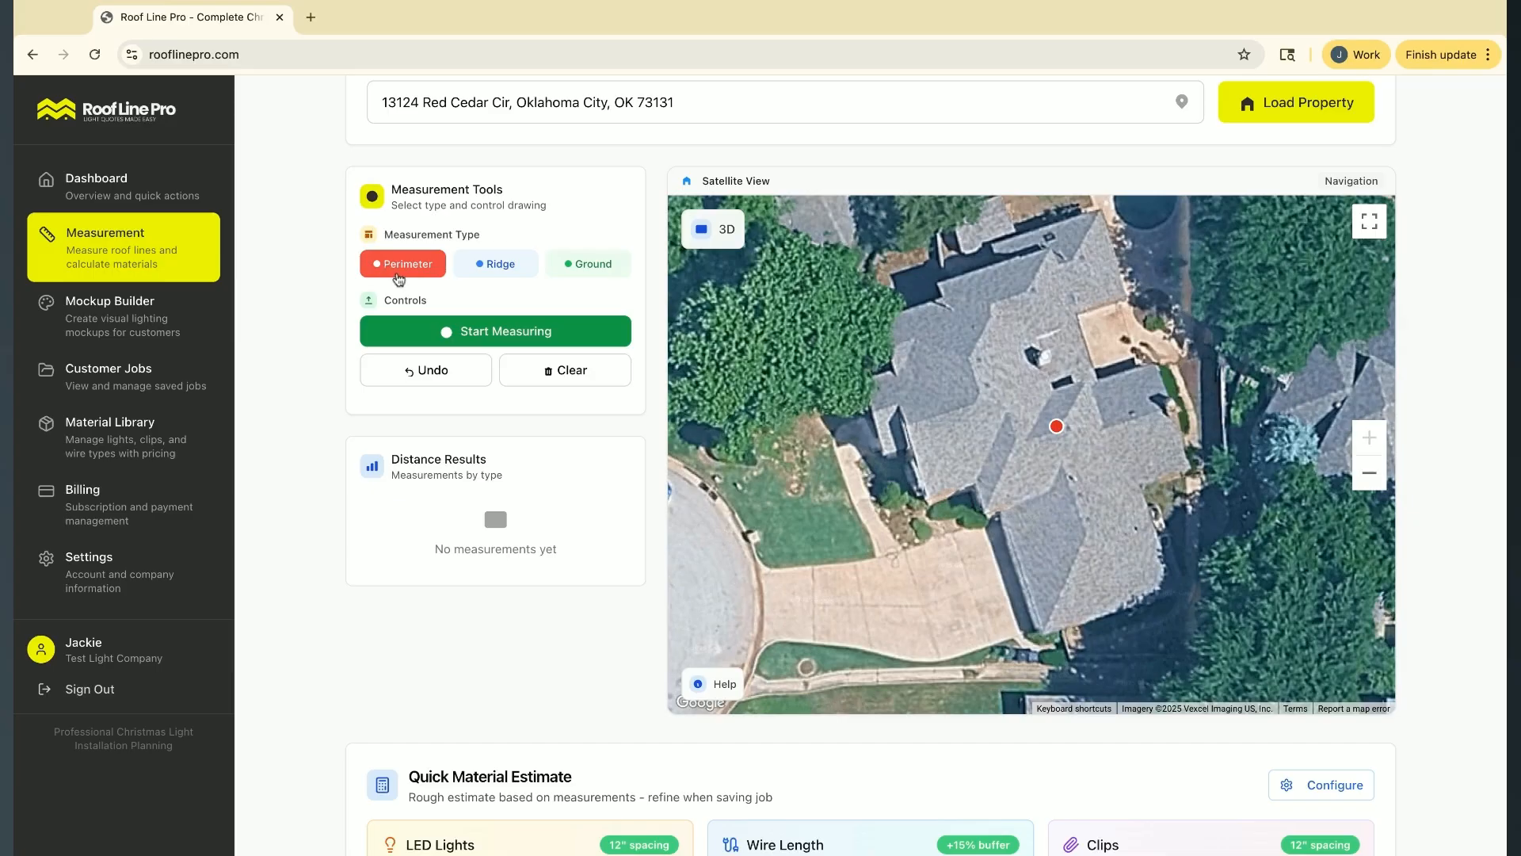
left_click(497, 267)
left_click(587, 264)
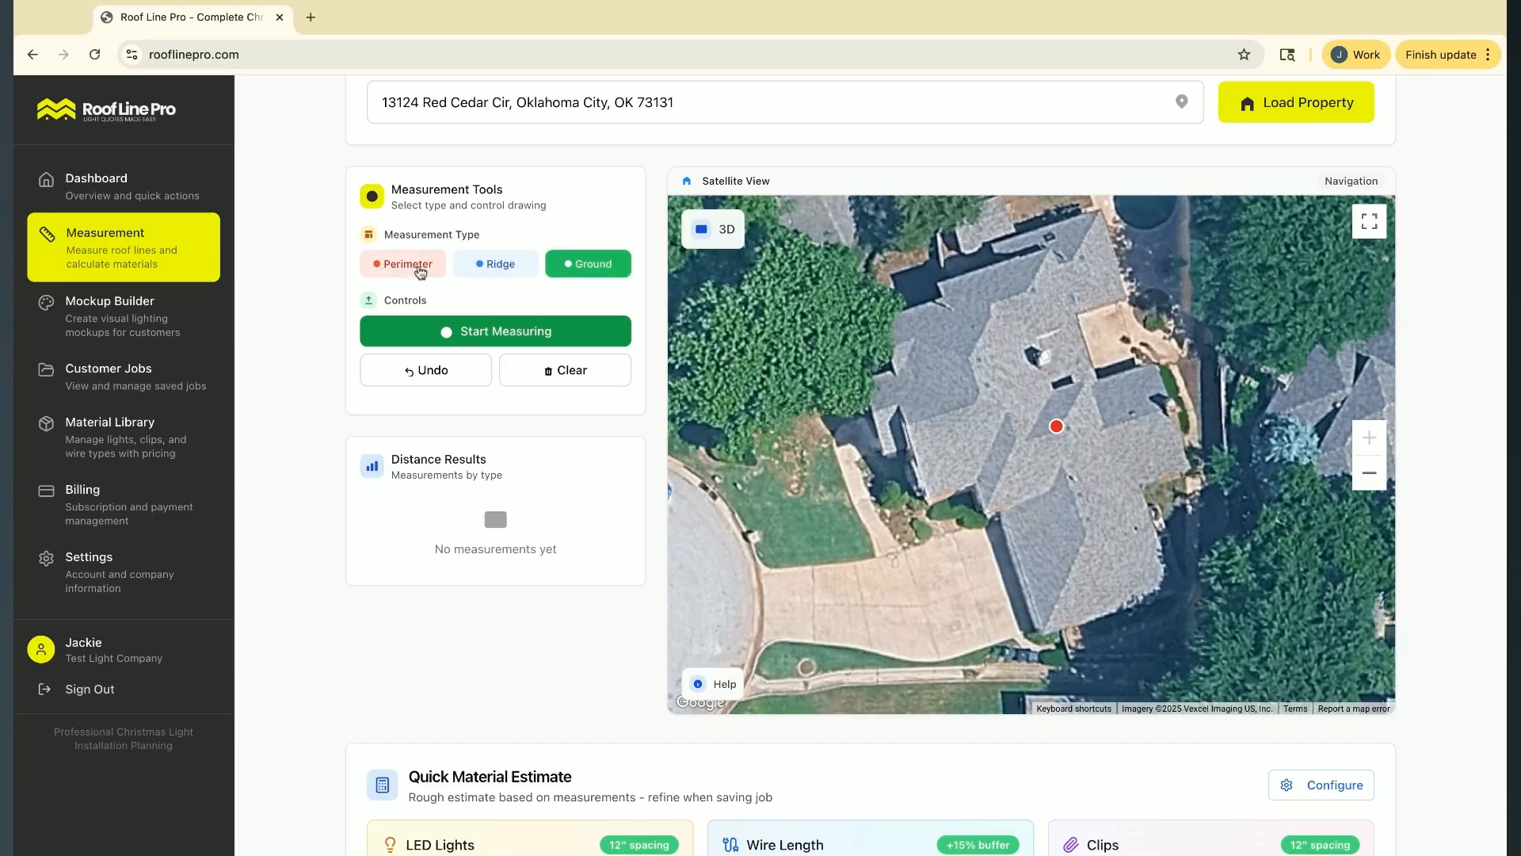
left_click(406, 264)
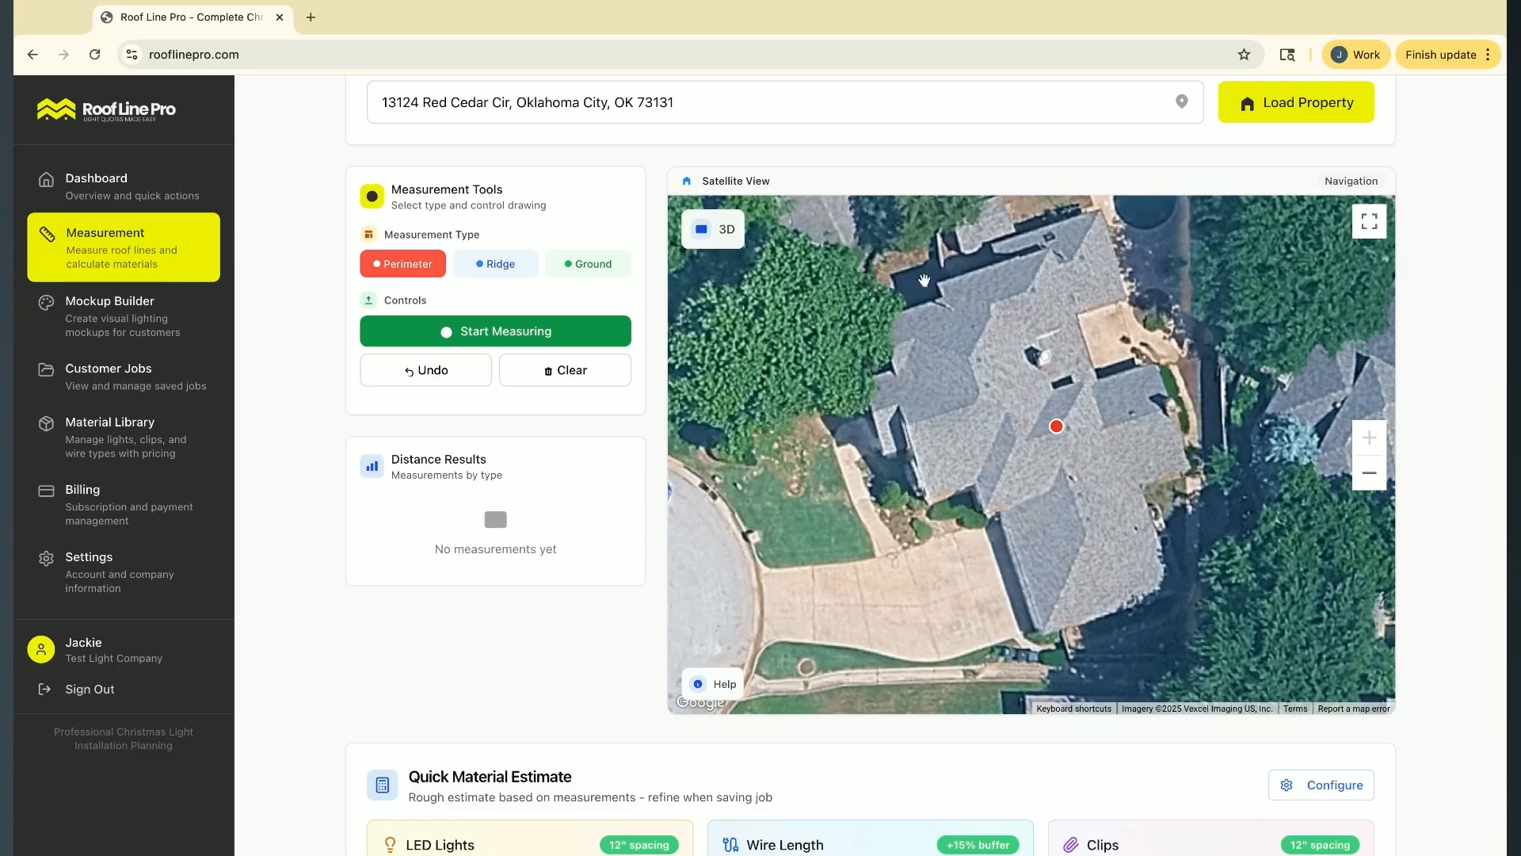
left_click(507, 266)
left_click(605, 271)
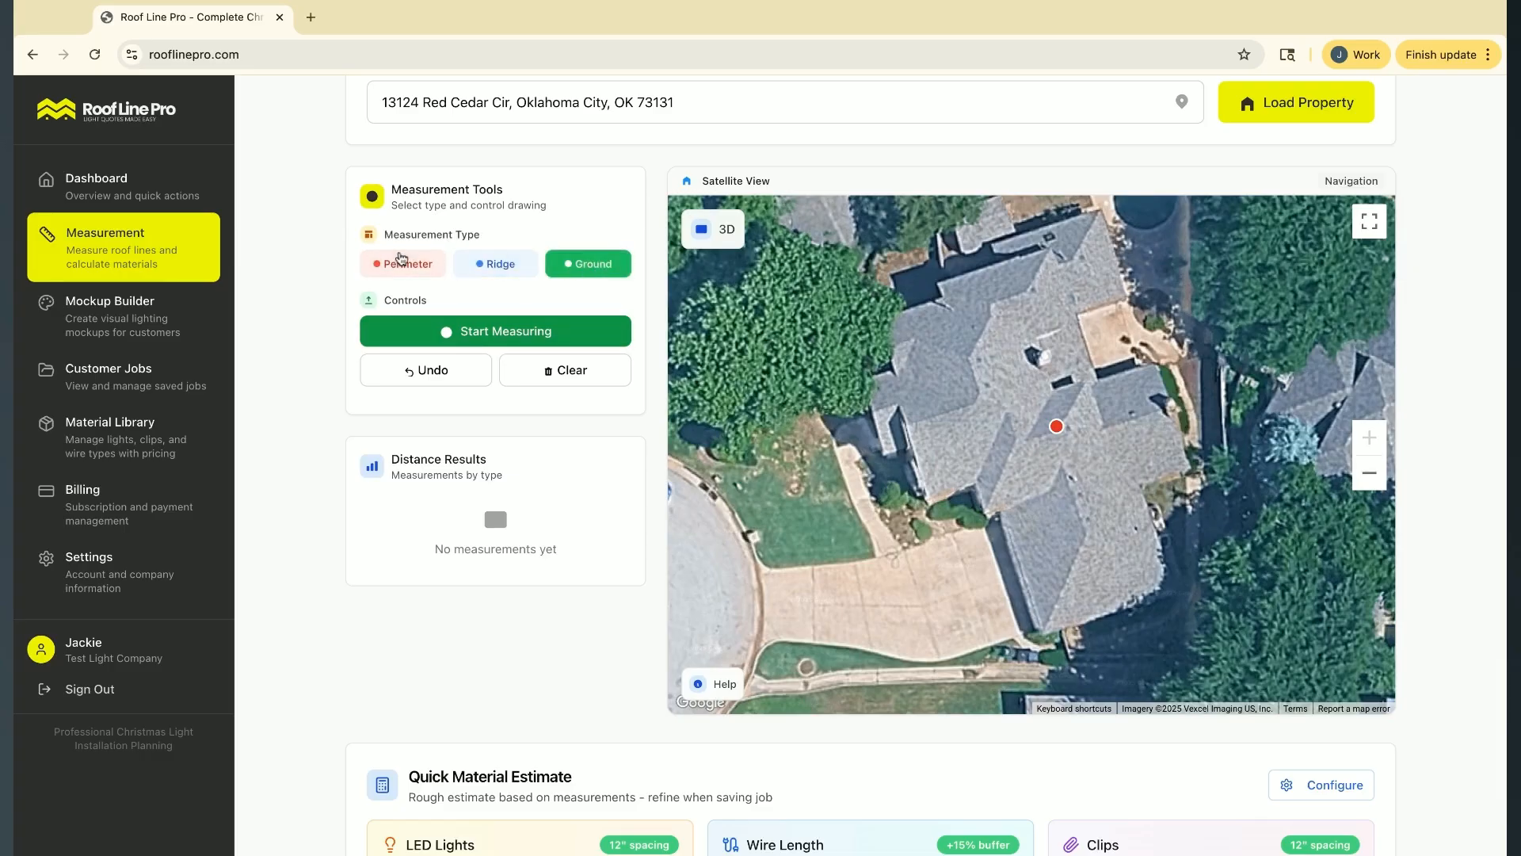
left_click(405, 264)
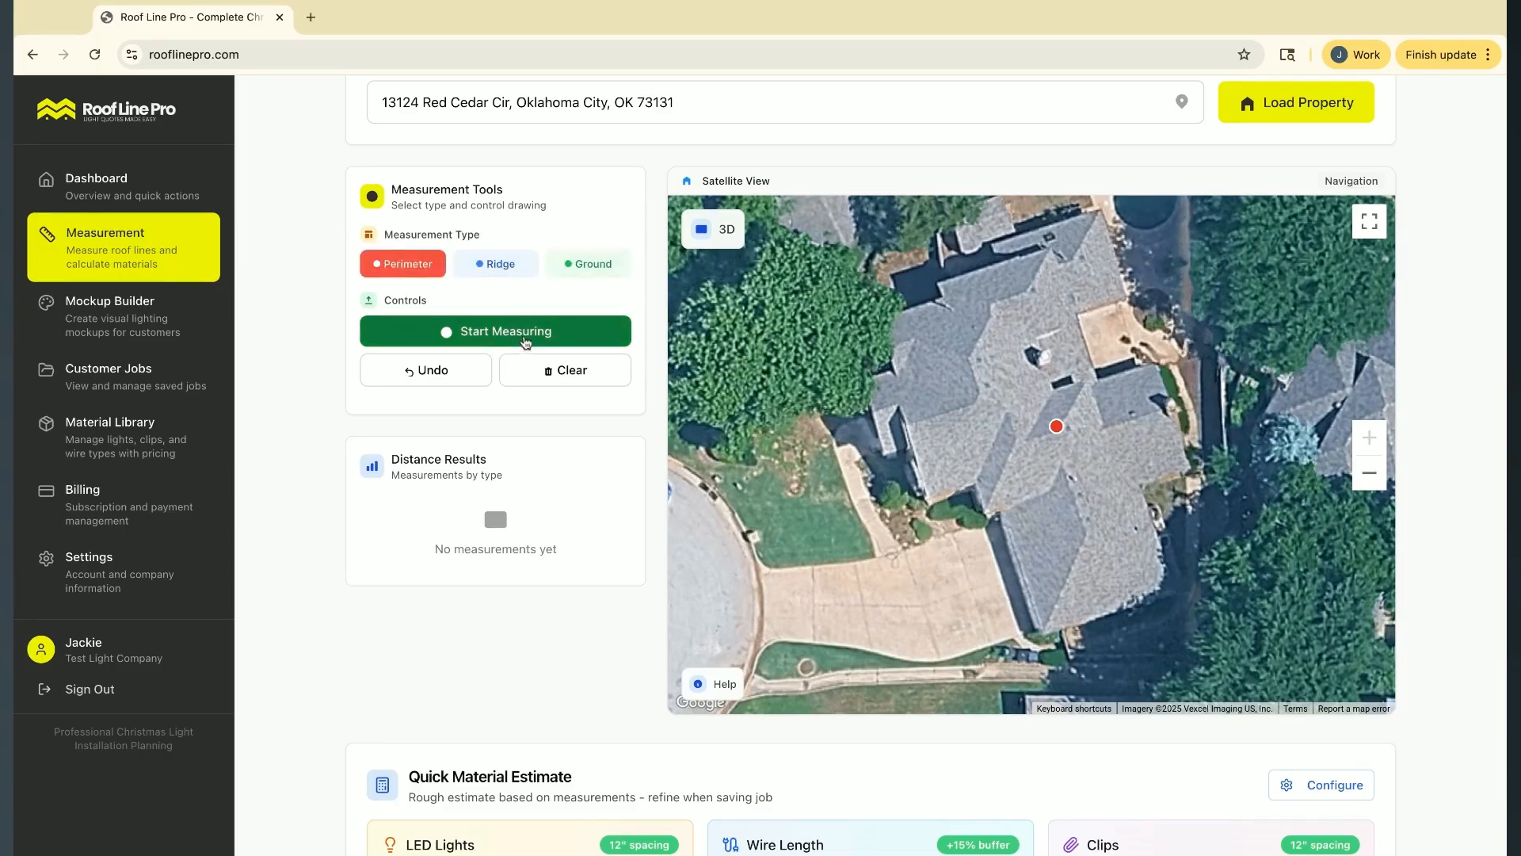
Start measuring and trace a perimeter line about 76 ft long along the front eaves, from the southern driveway corner up to the entrance
scroll(571, 293, "down", 1)
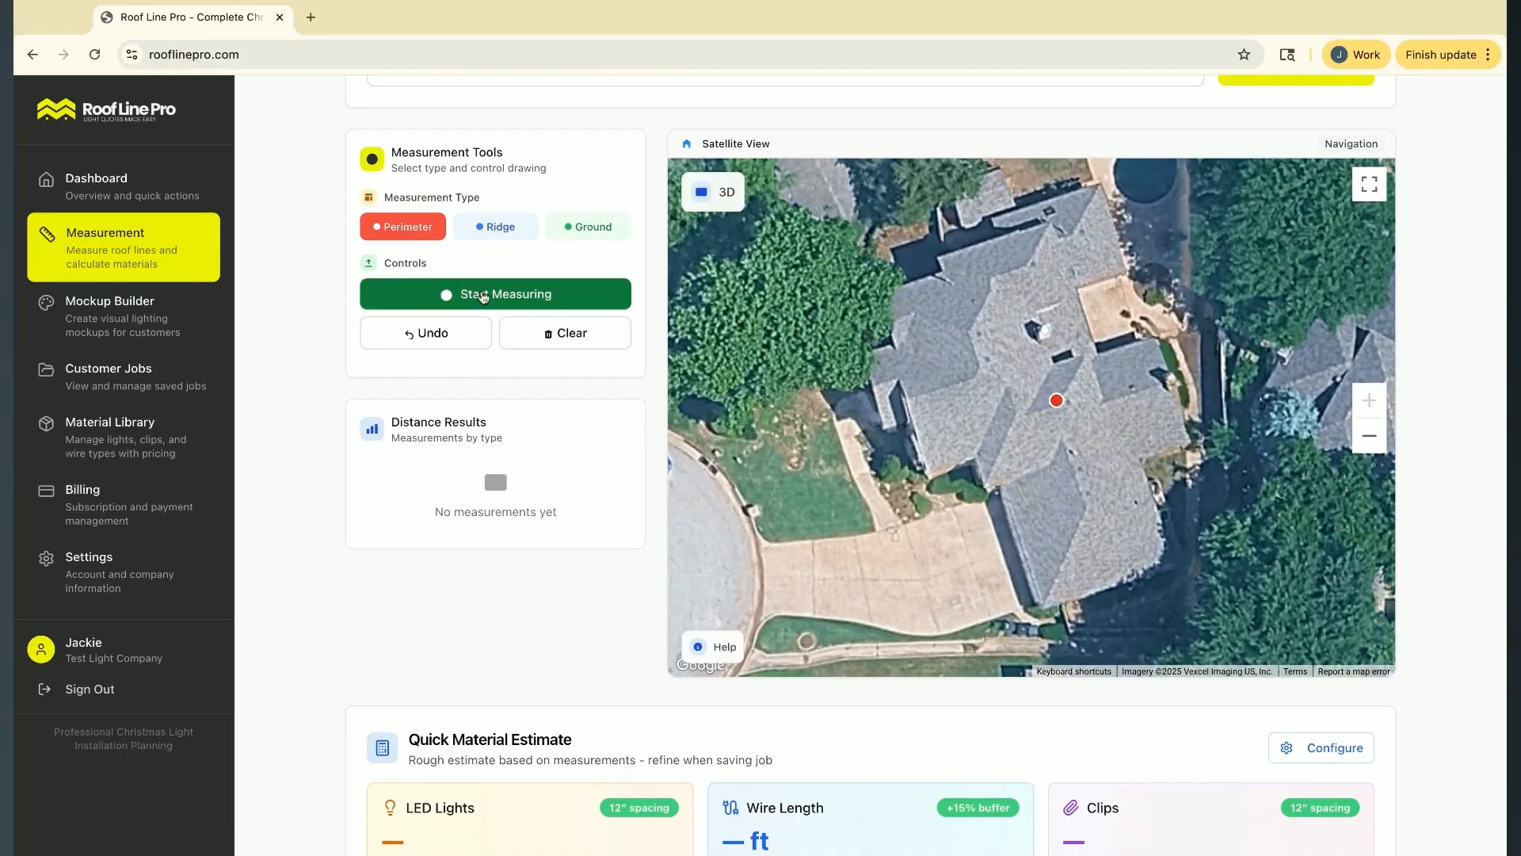
left_click(475, 293)
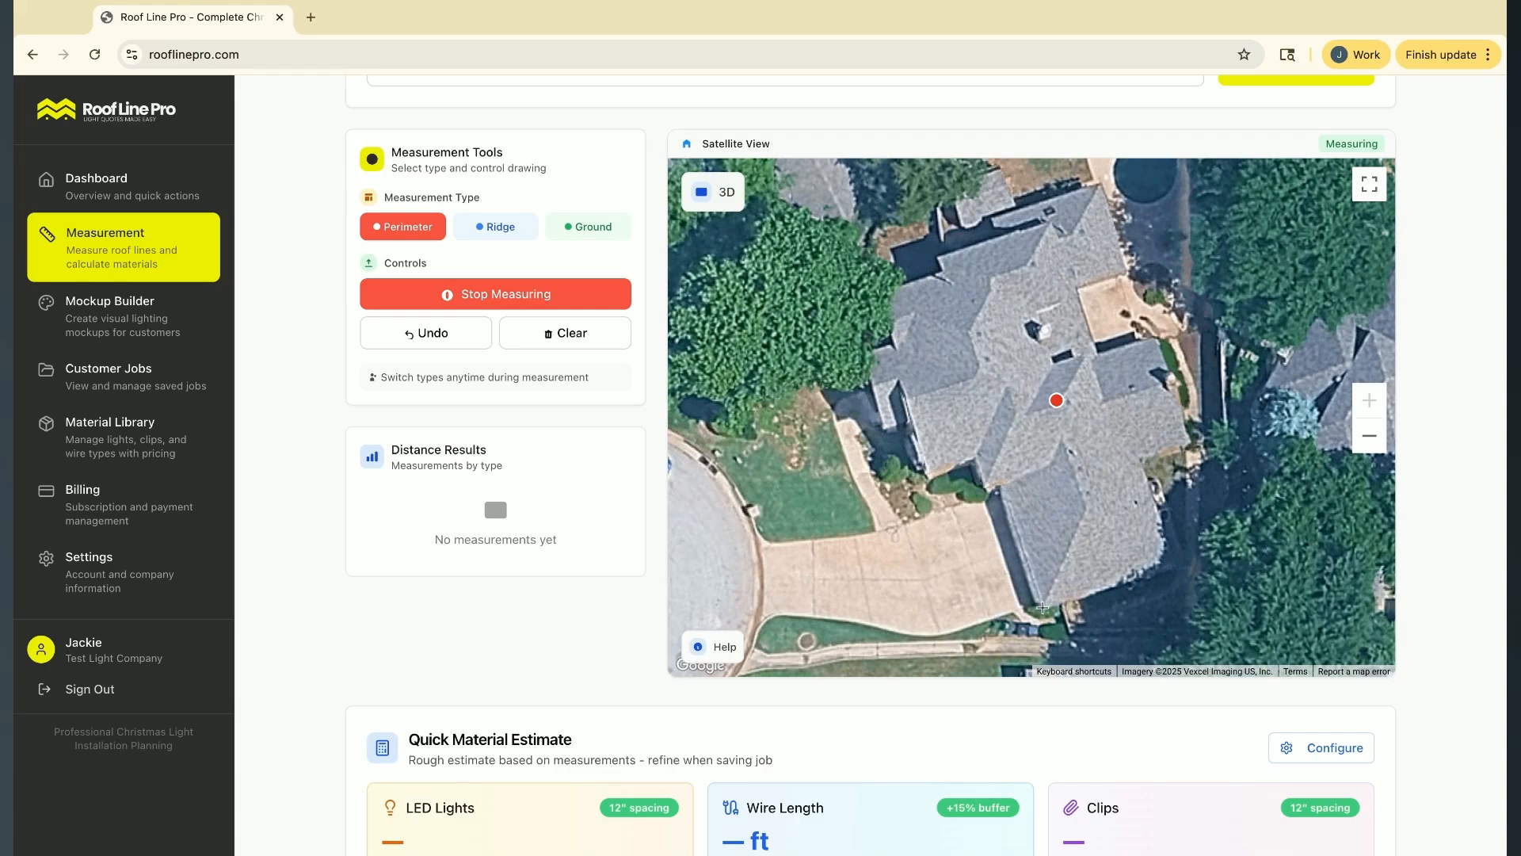
left_click(1043, 607)
left_click(1003, 484)
left_click(980, 457)
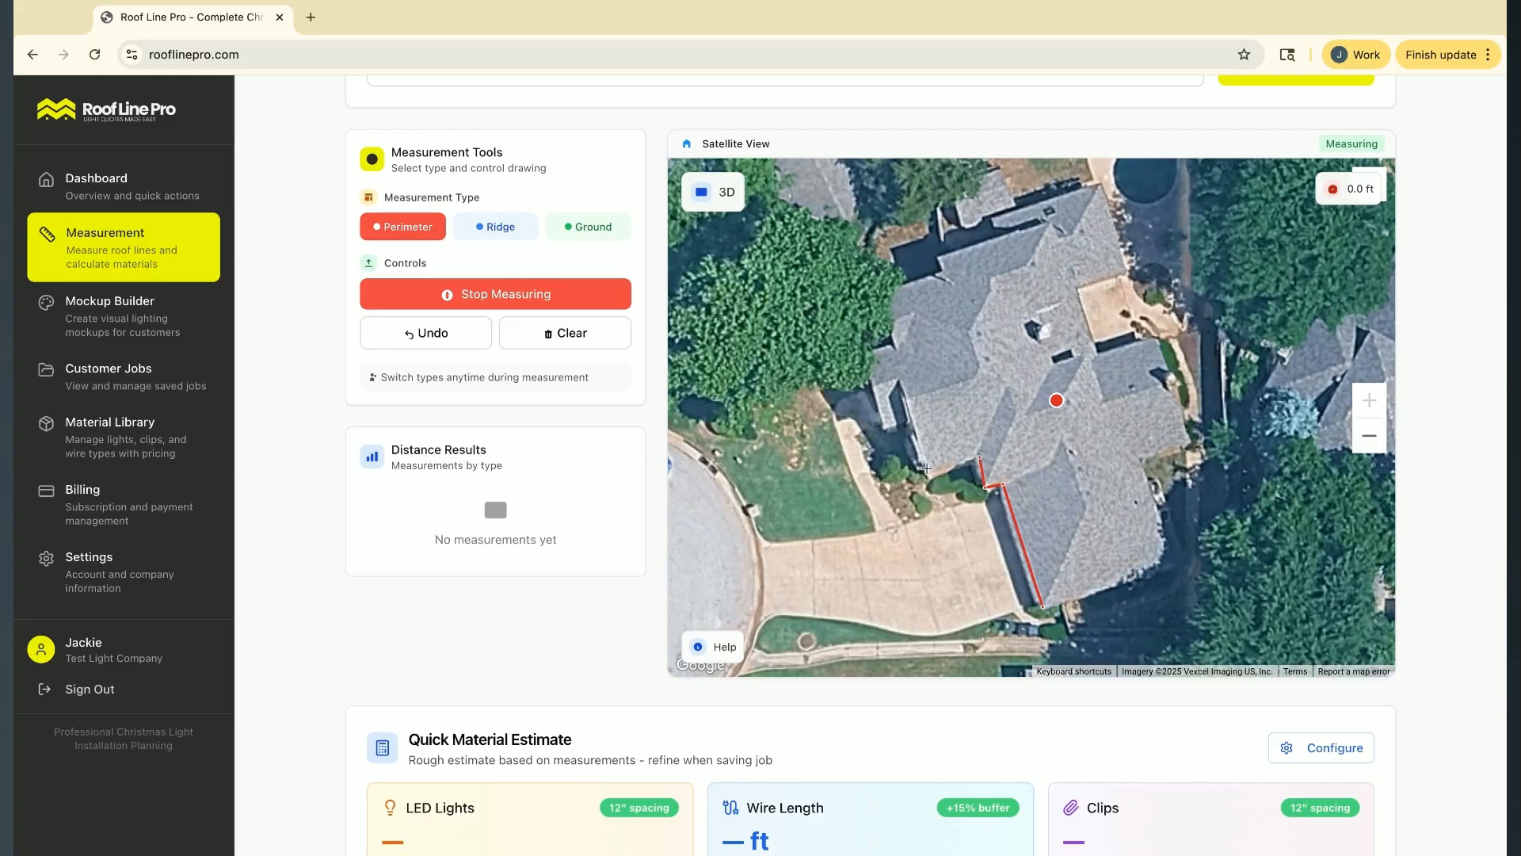
left_click(928, 469)
left_click(907, 394)
double_click(898, 378)
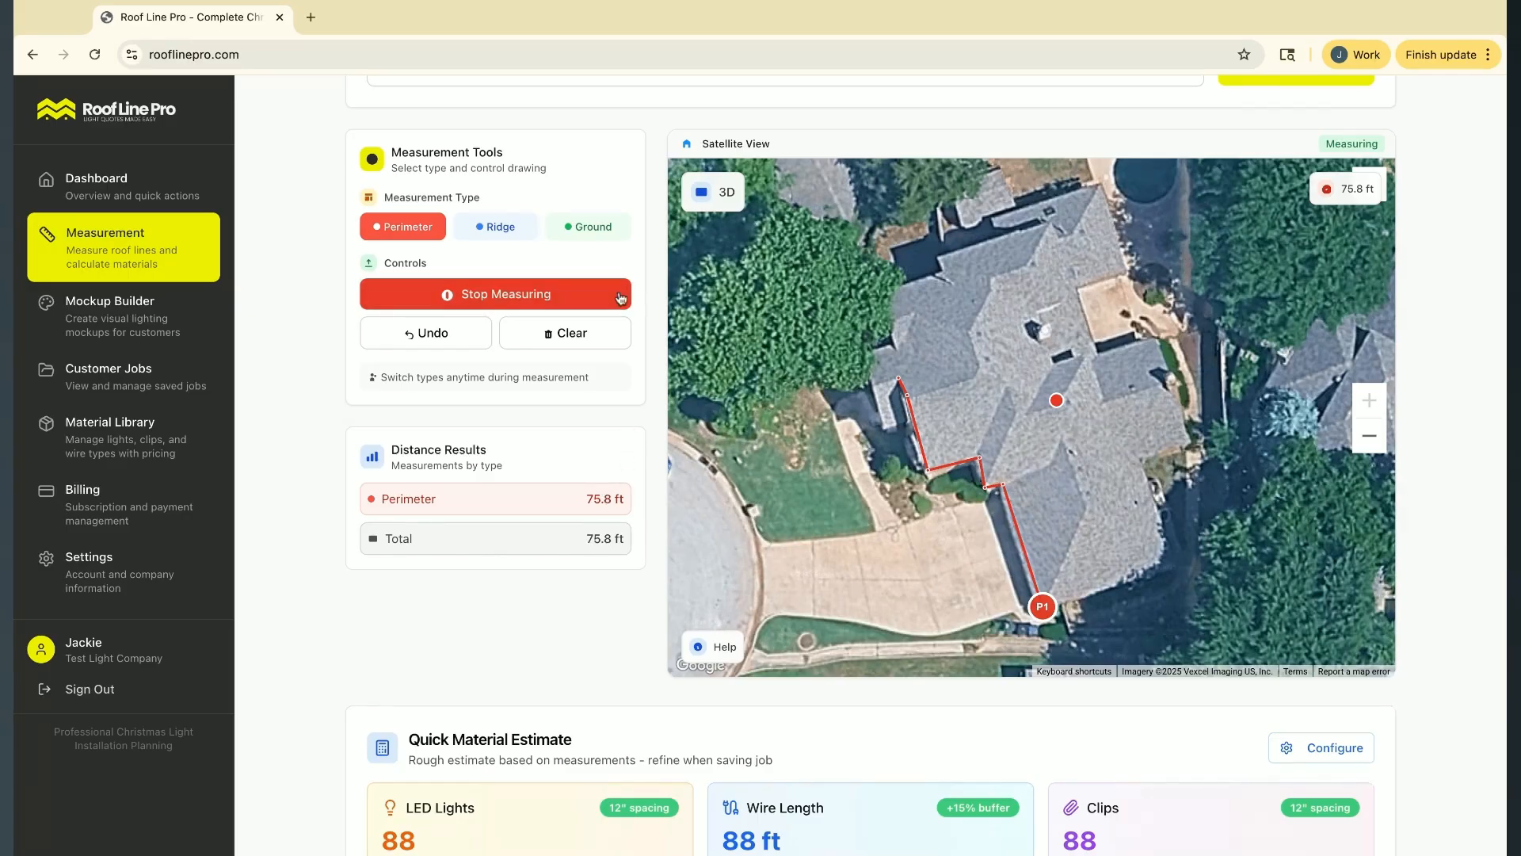
Trace two ridge lines, about 39 ft on the southern wing and about 25 ft on the middle front section
left_click(499, 228)
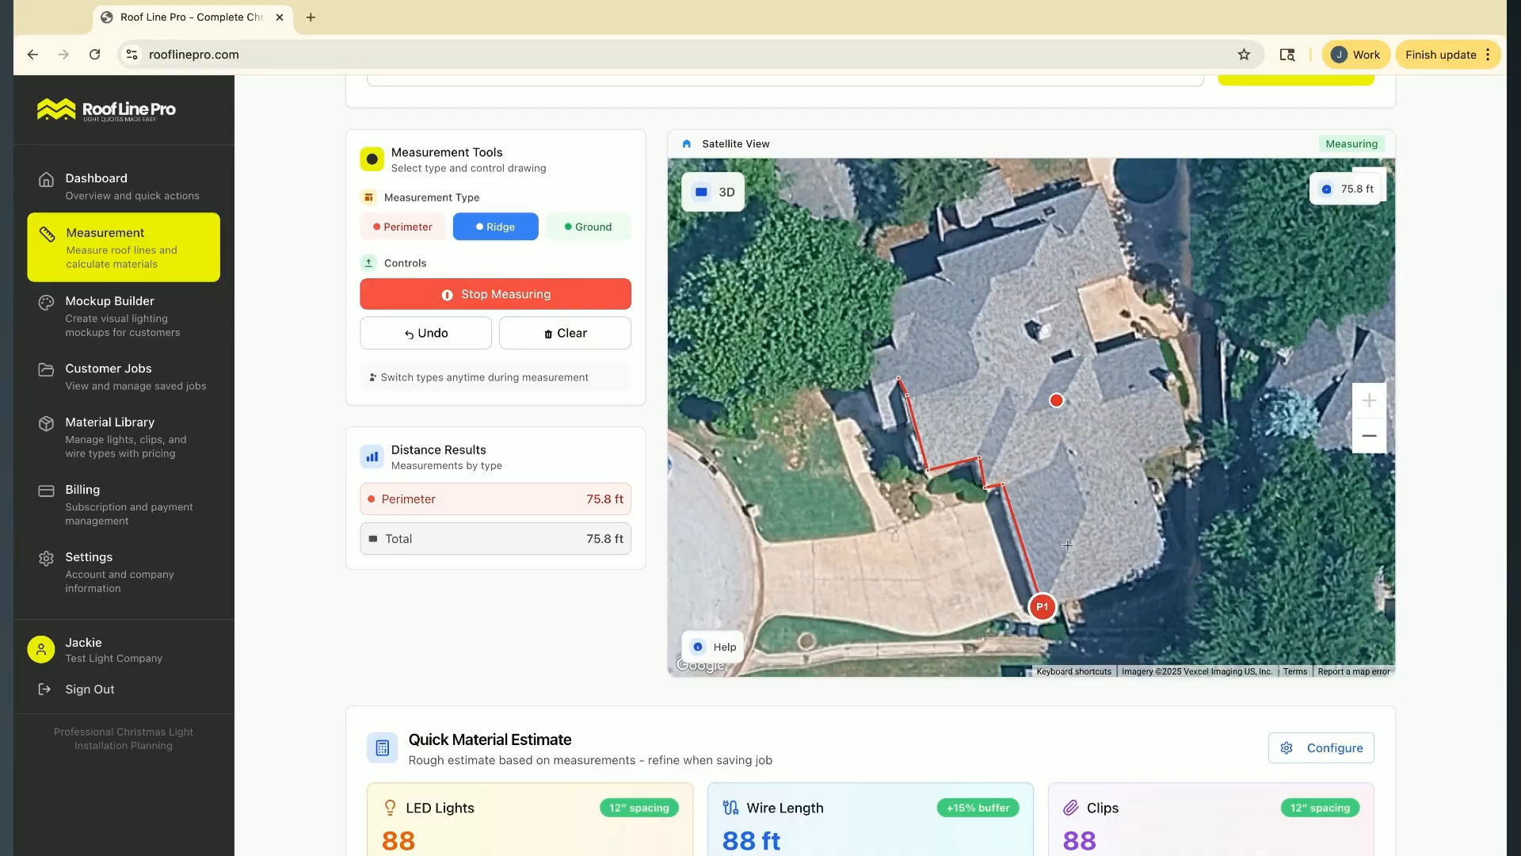
left_click(1086, 507)
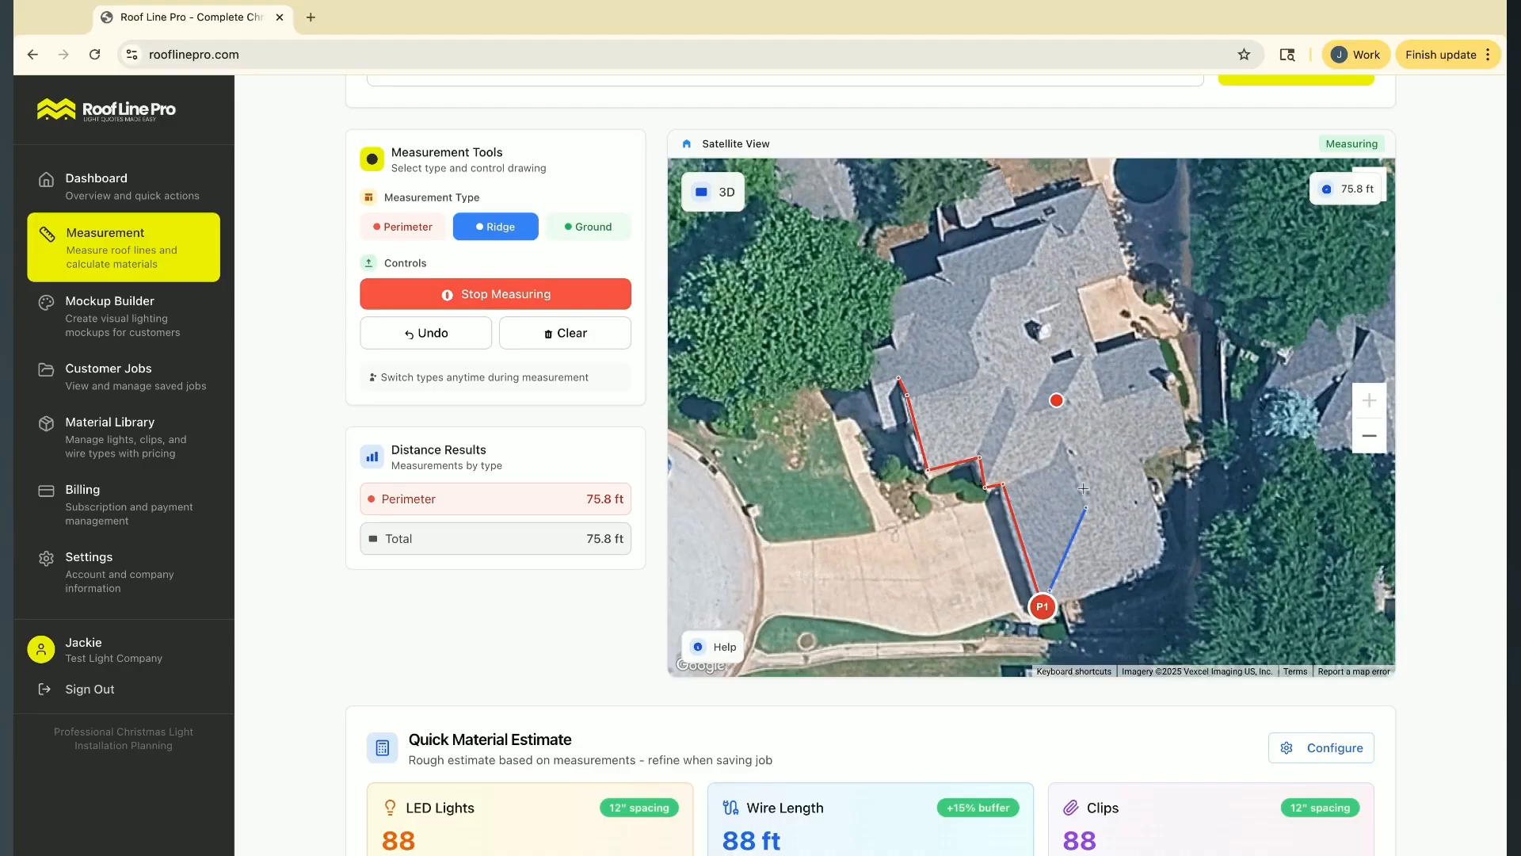
double_click(1063, 441)
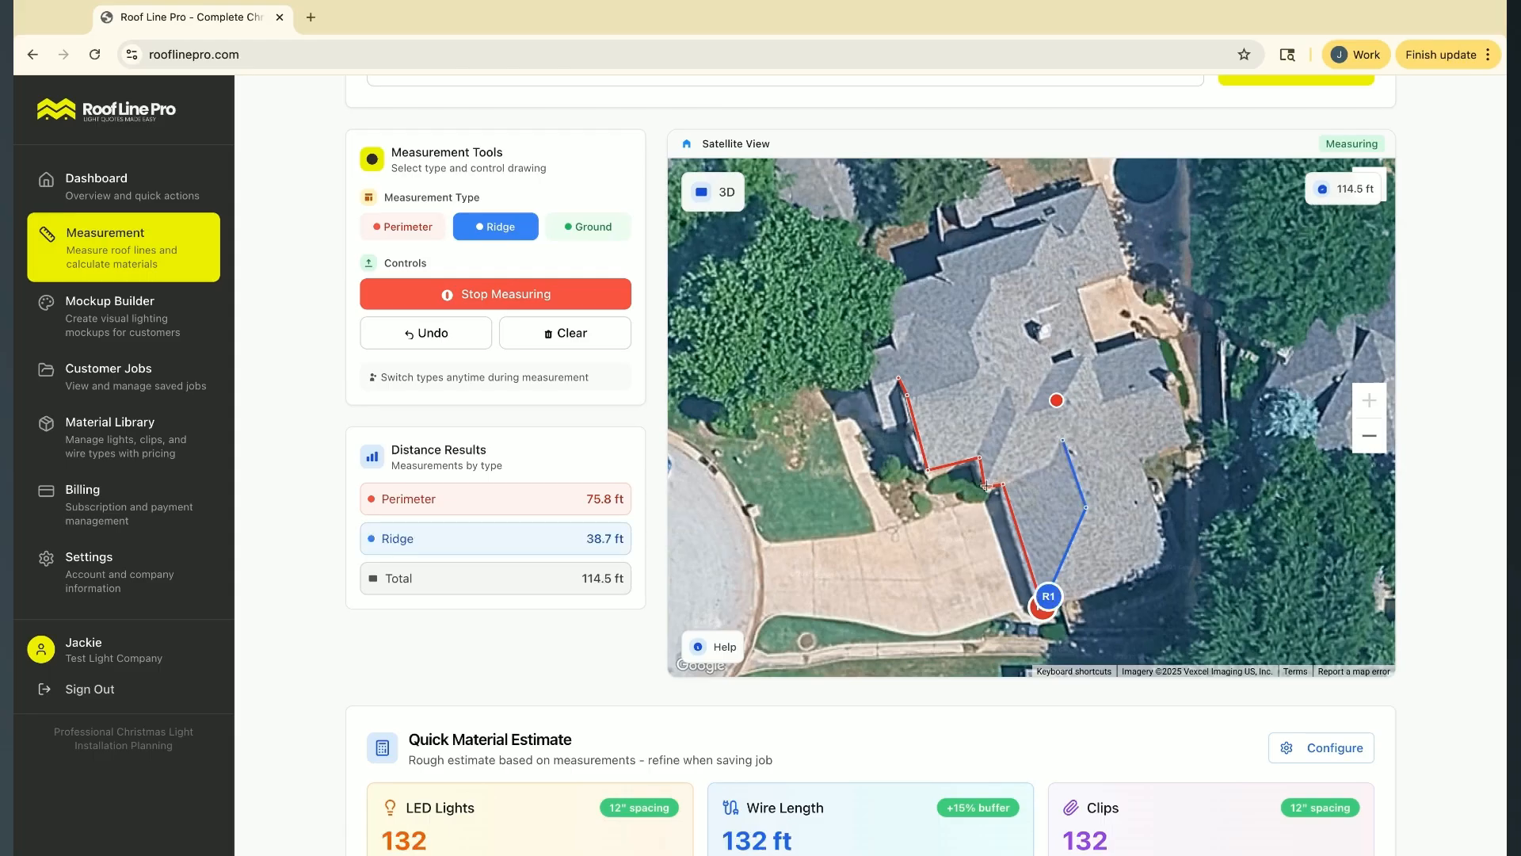
left_click(1018, 413)
left_click(1008, 387)
key("Return")
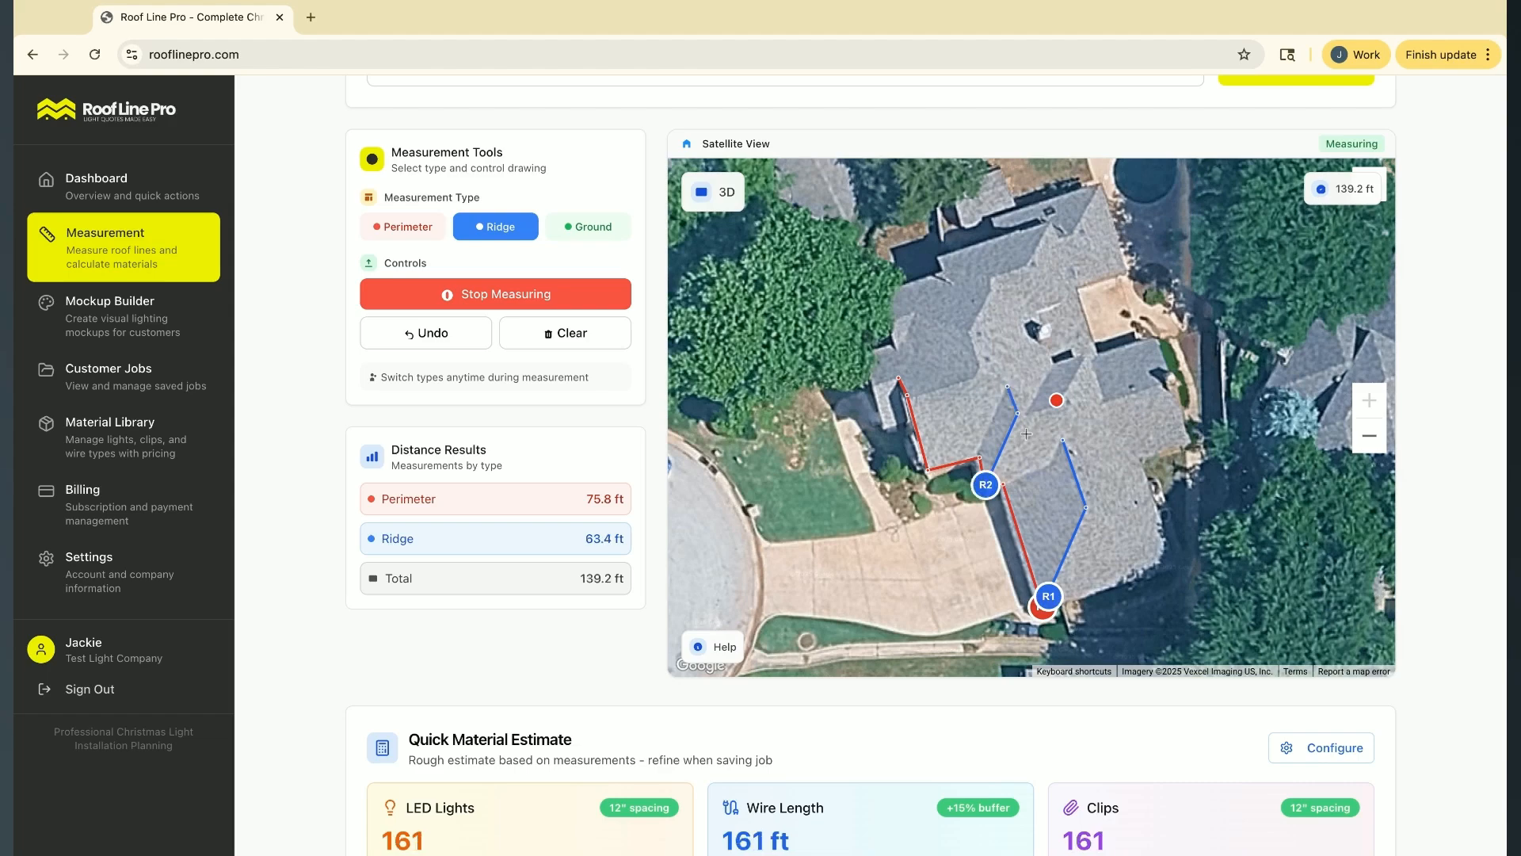
Trace two more ridge lines on the northwest front section, about 35 ft across its top and about 14 ft above the entrance
left_click(1002, 383)
left_click(981, 370)
left_click(971, 331)
left_click(919, 309)
key("Return")
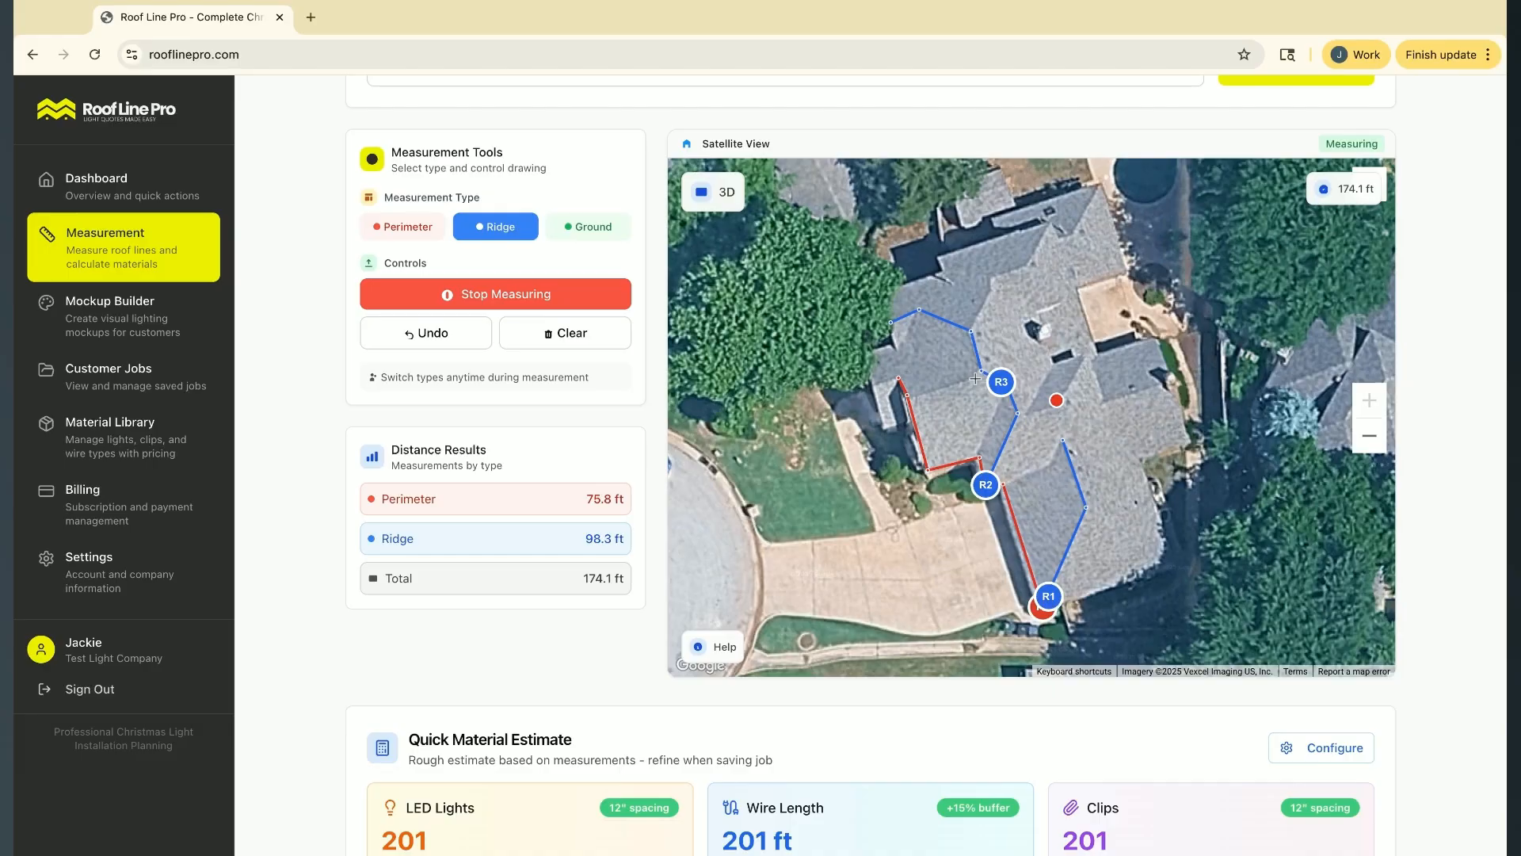
left_click(915, 394)
key("Return")
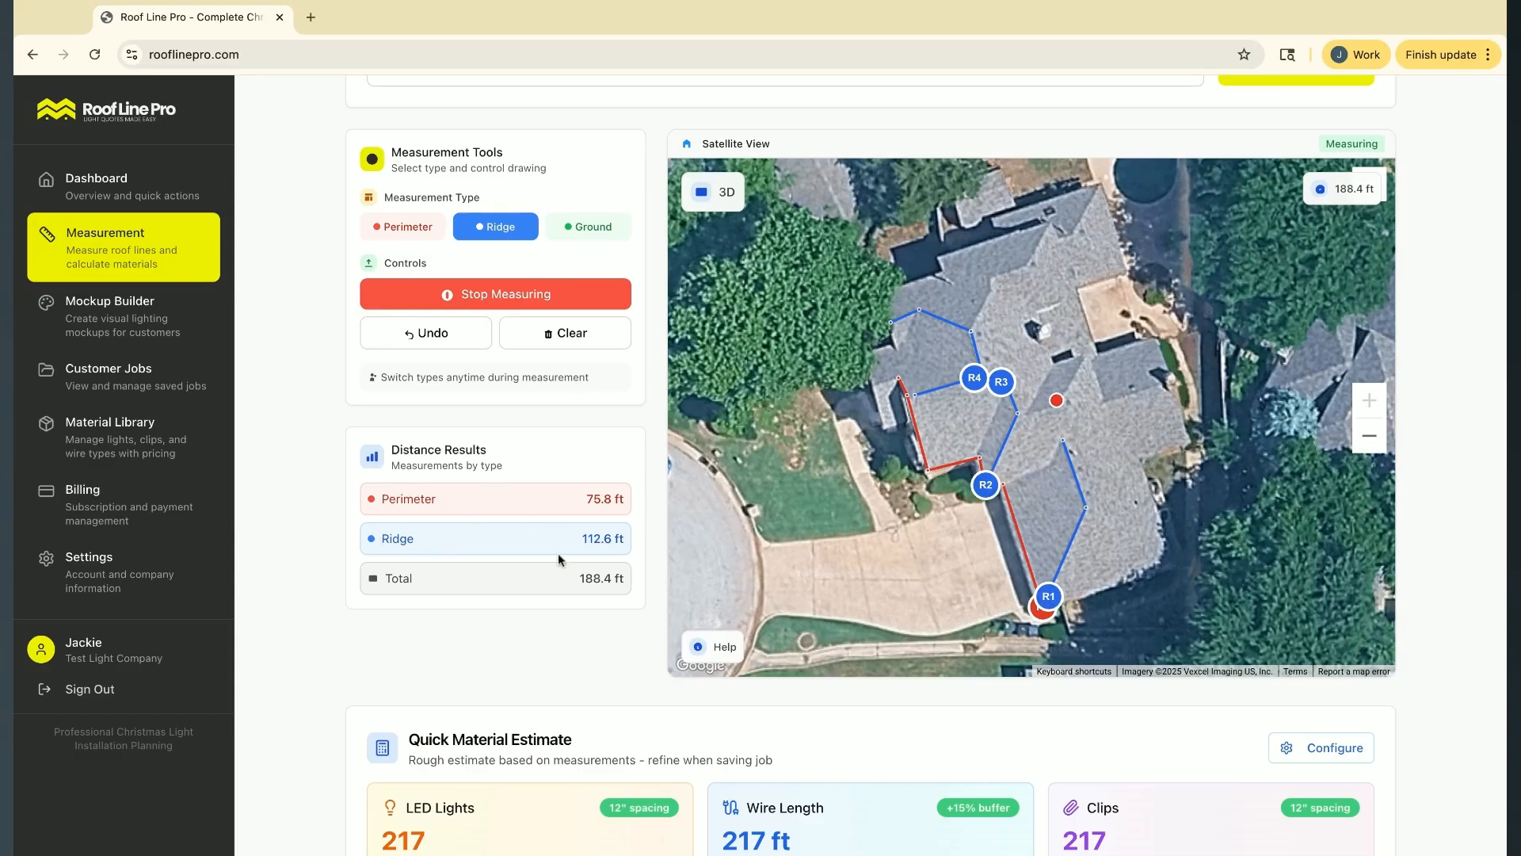
Trace both edges of the front walkway from the driveway as ground lines, about 37 ft and 25 ft long
left_click(577, 234)
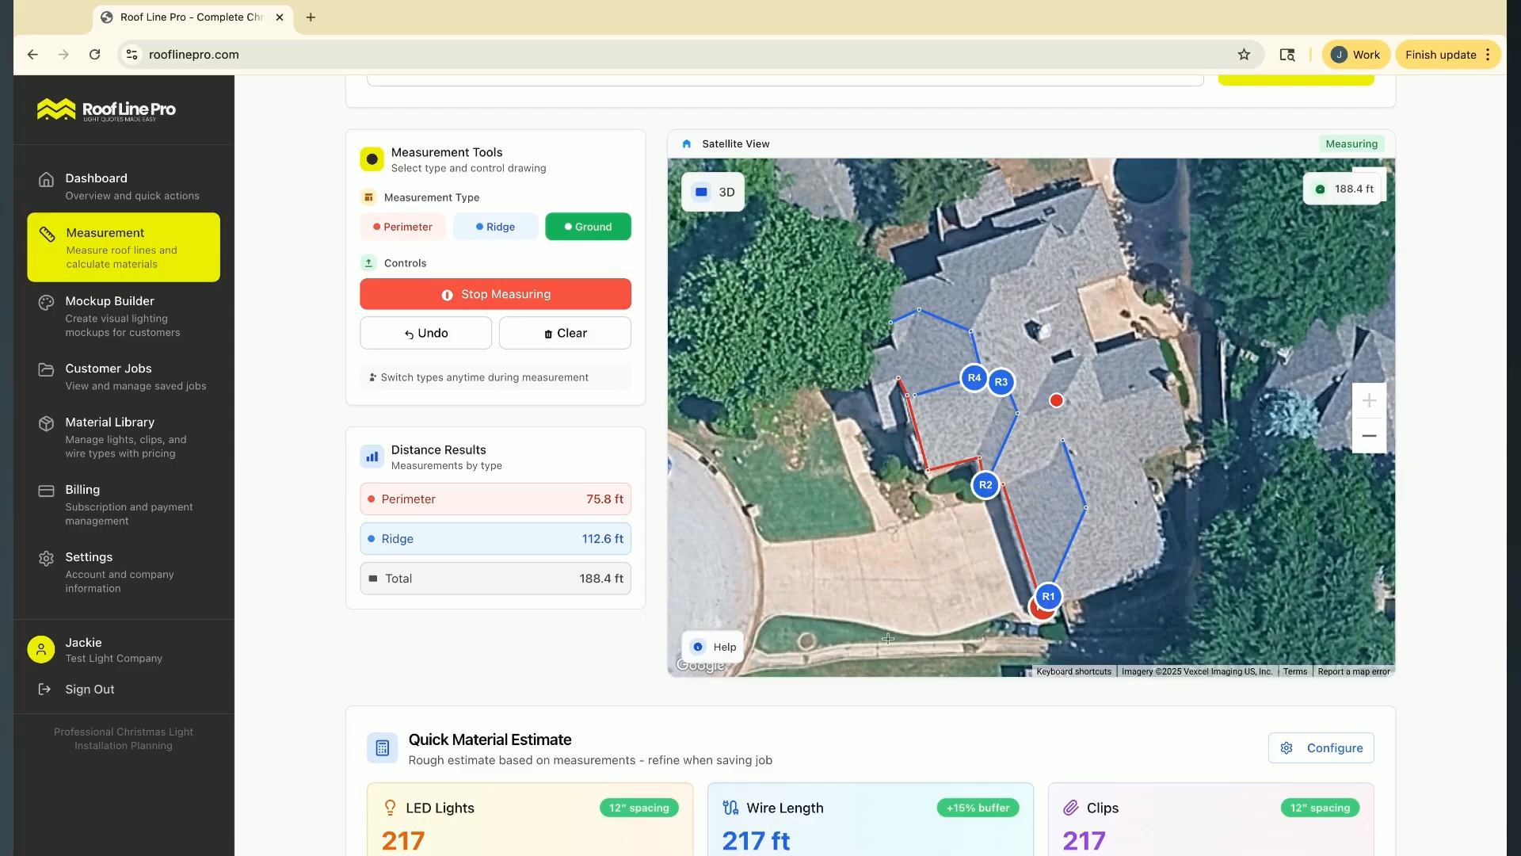
left_click(874, 514)
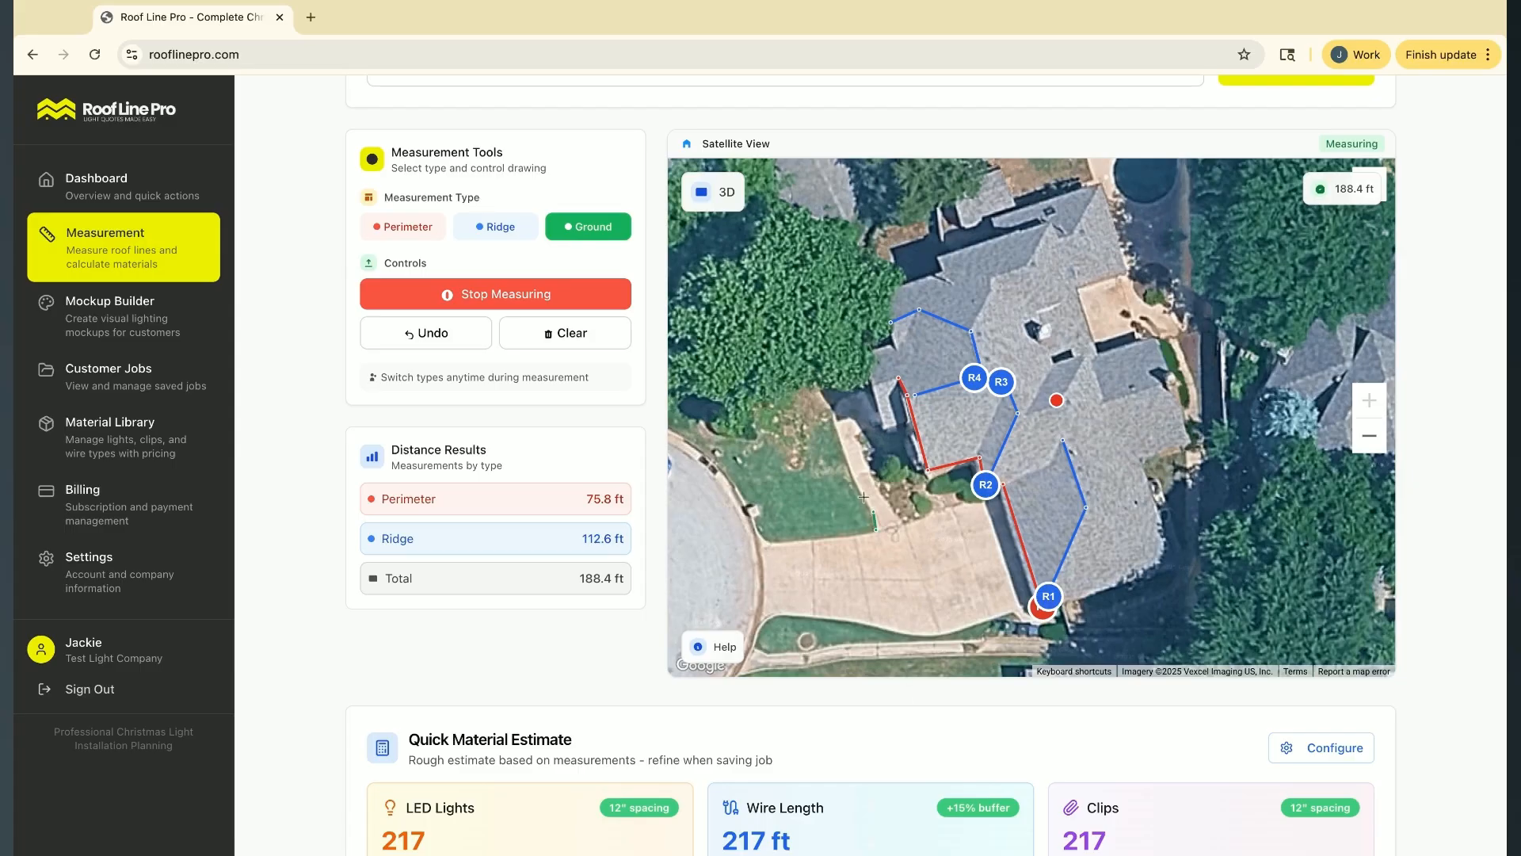
left_click(844, 448)
left_click(835, 408)
left_click(838, 404)
left_click(847, 395)
left_click(860, 392)
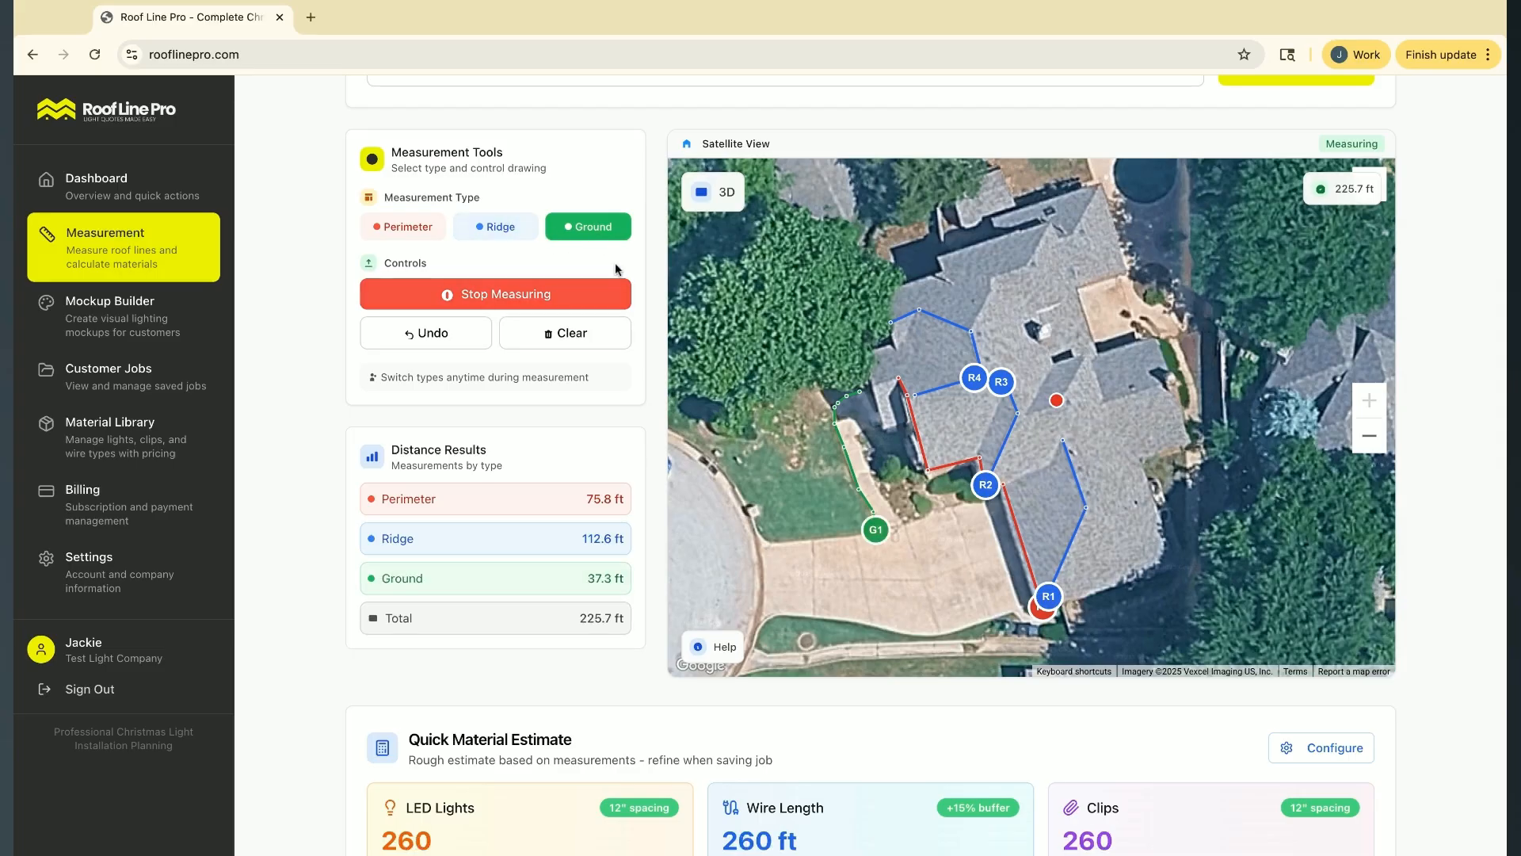
left_click(906, 524)
double_click(856, 430)
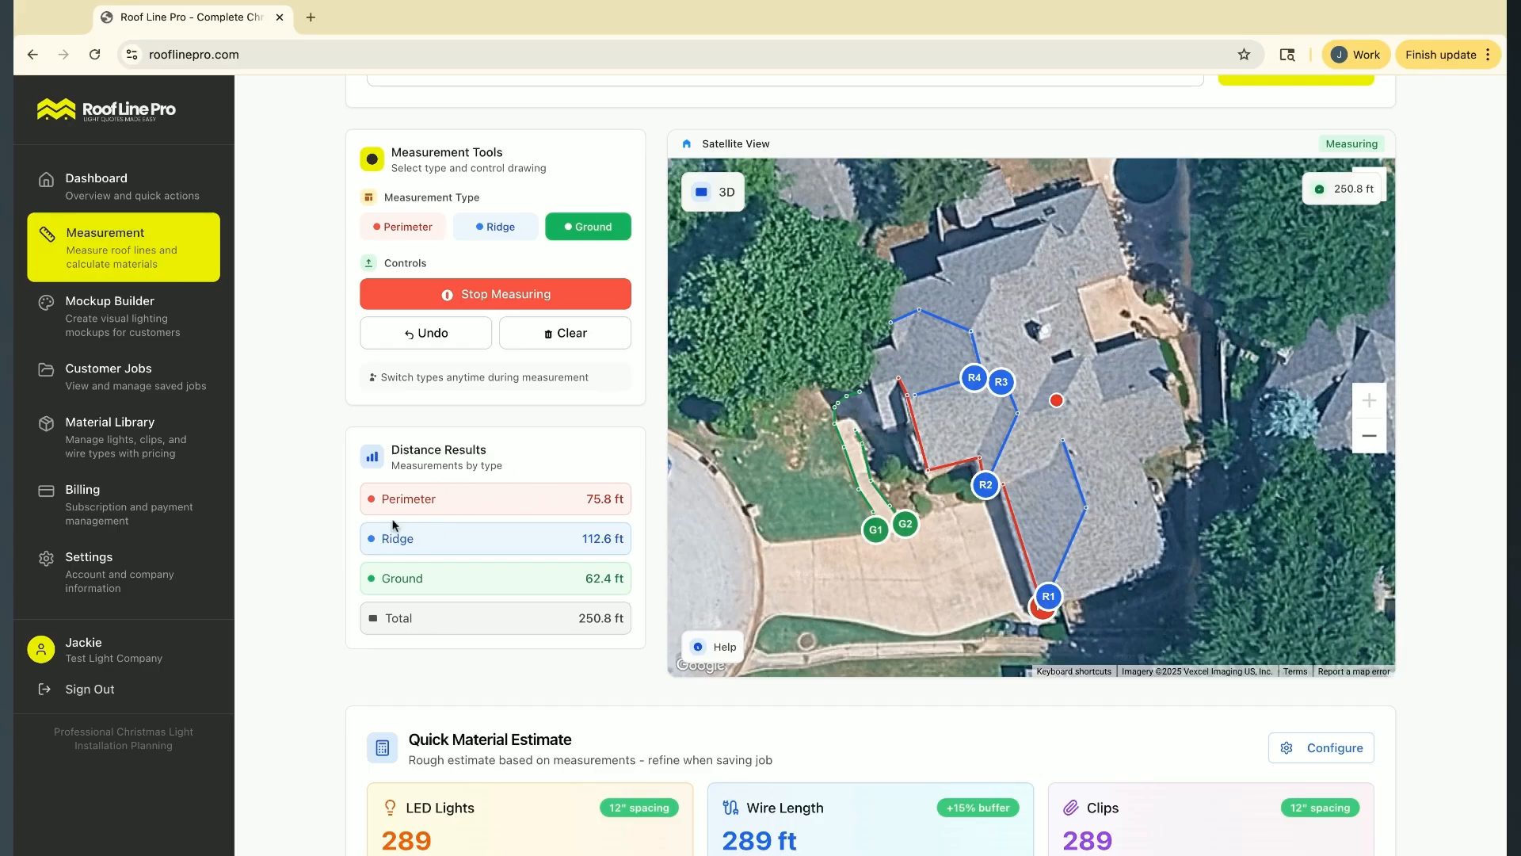
Add two perimeter lines at the house's northwest front, about 31 ft around the projecting section and about 14 ft along the adjoining eave
left_click(403, 232)
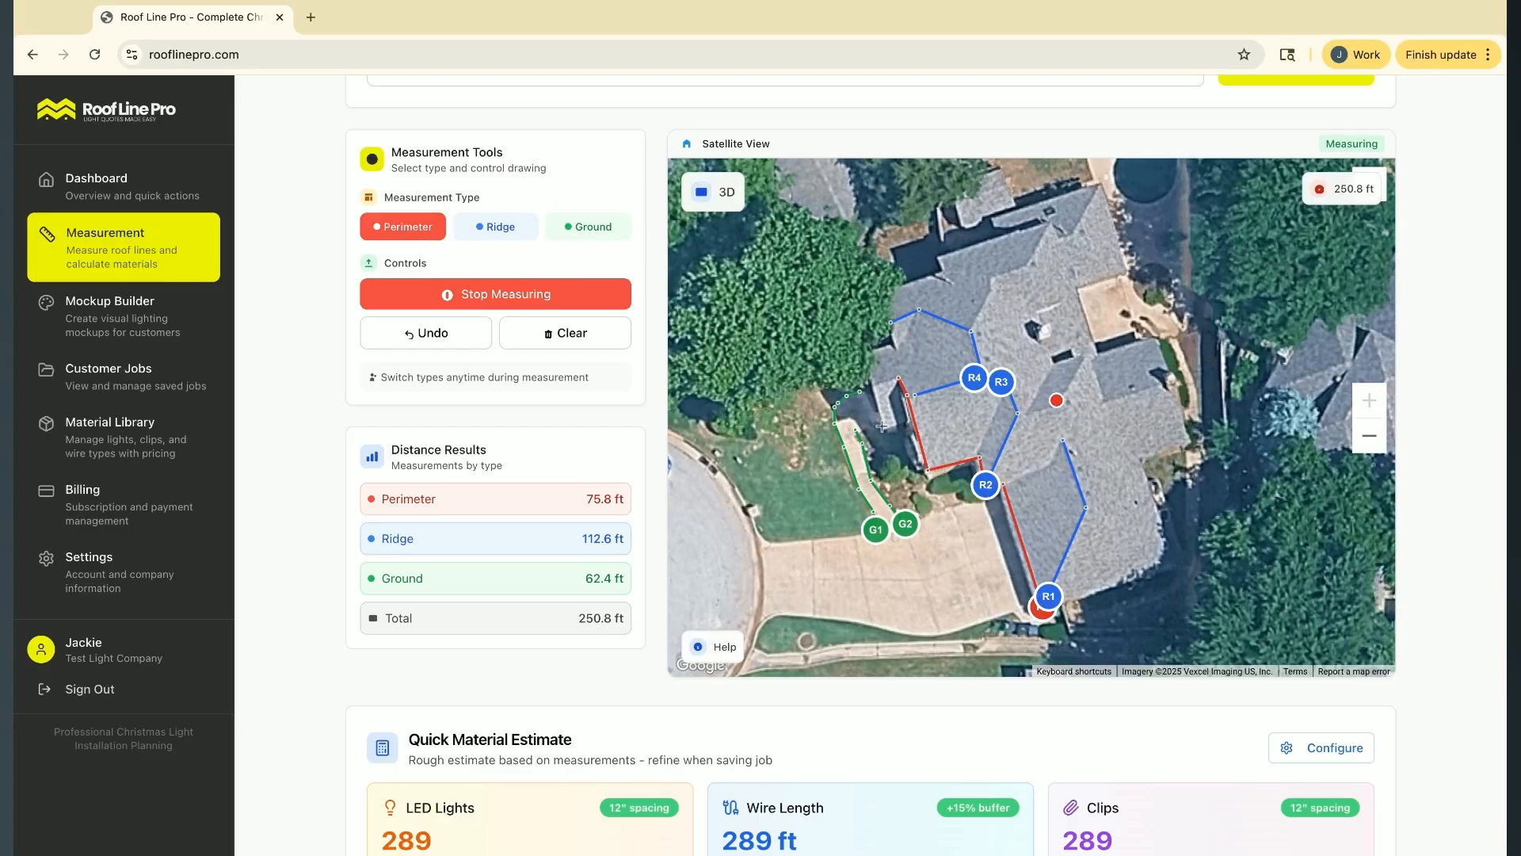
left_click(907, 423)
left_click(886, 427)
left_click(865, 347)
left_click(892, 344)
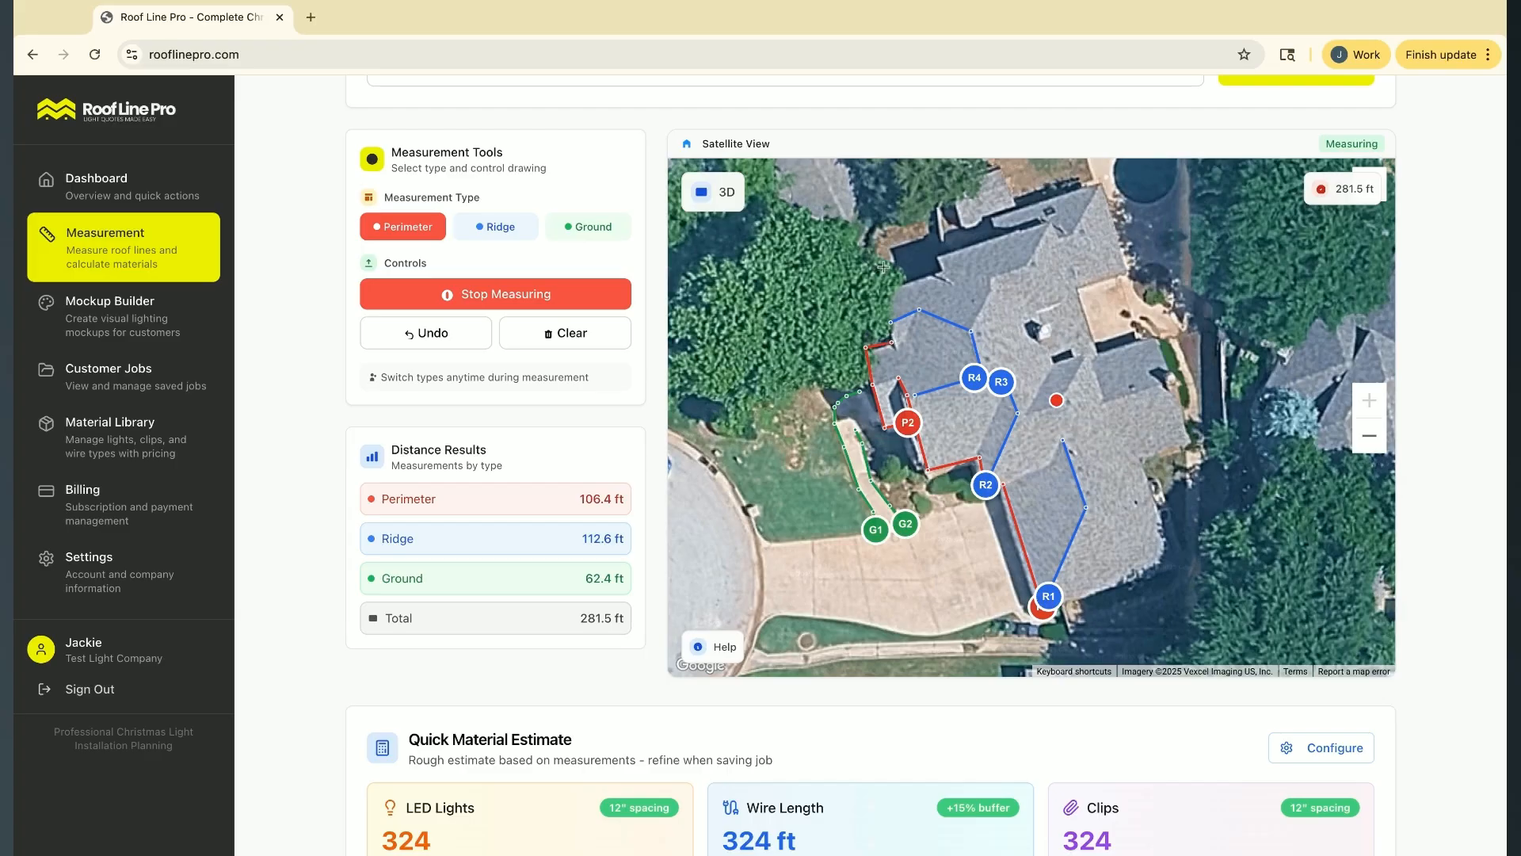
left_click(881, 292)
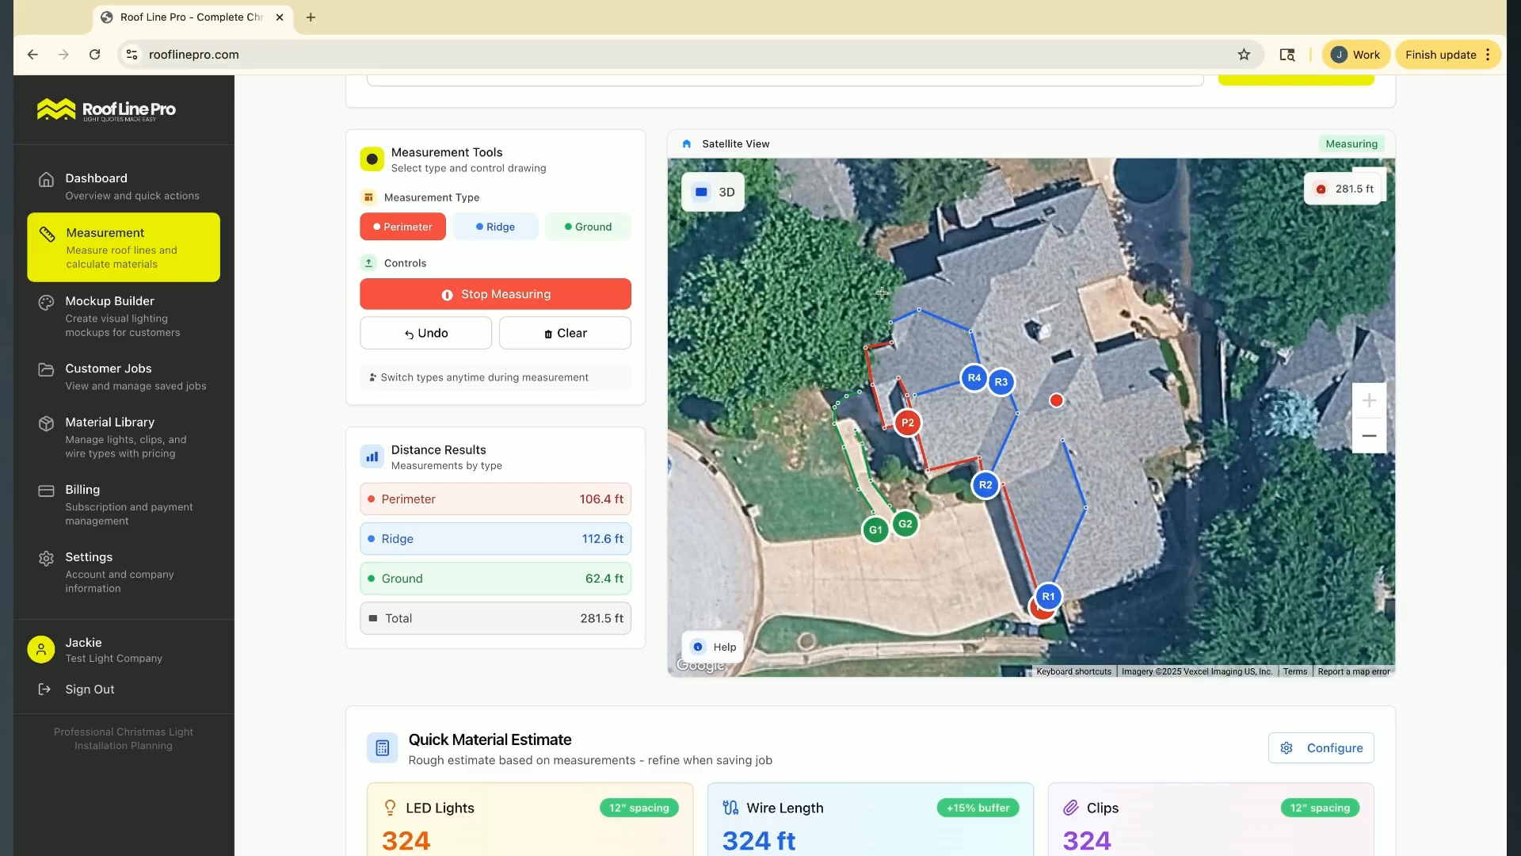
left_click(899, 352)
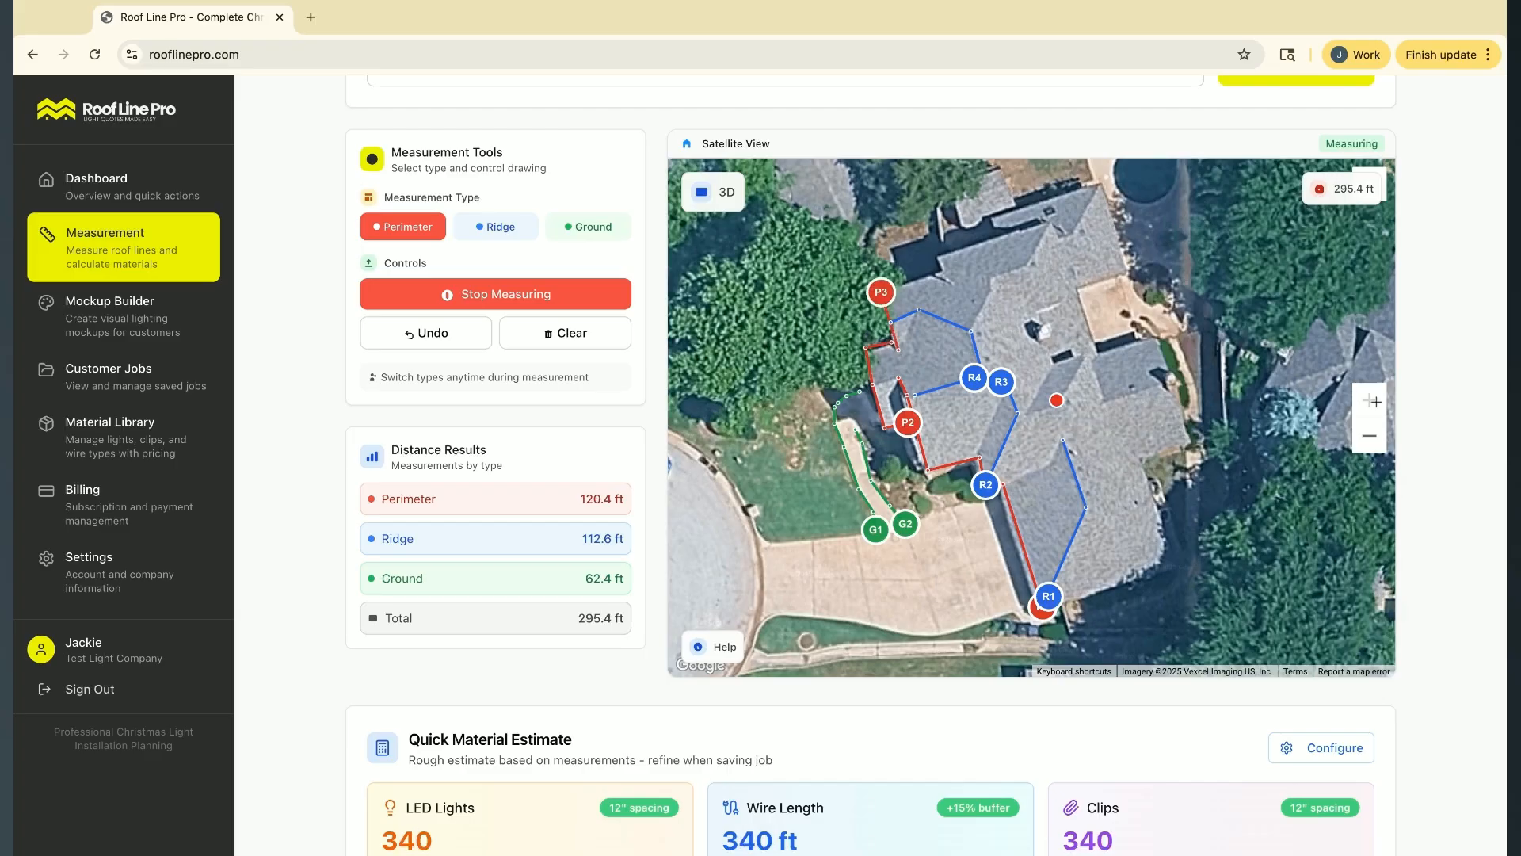
left_click(1371, 438)
left_click(1371, 399)
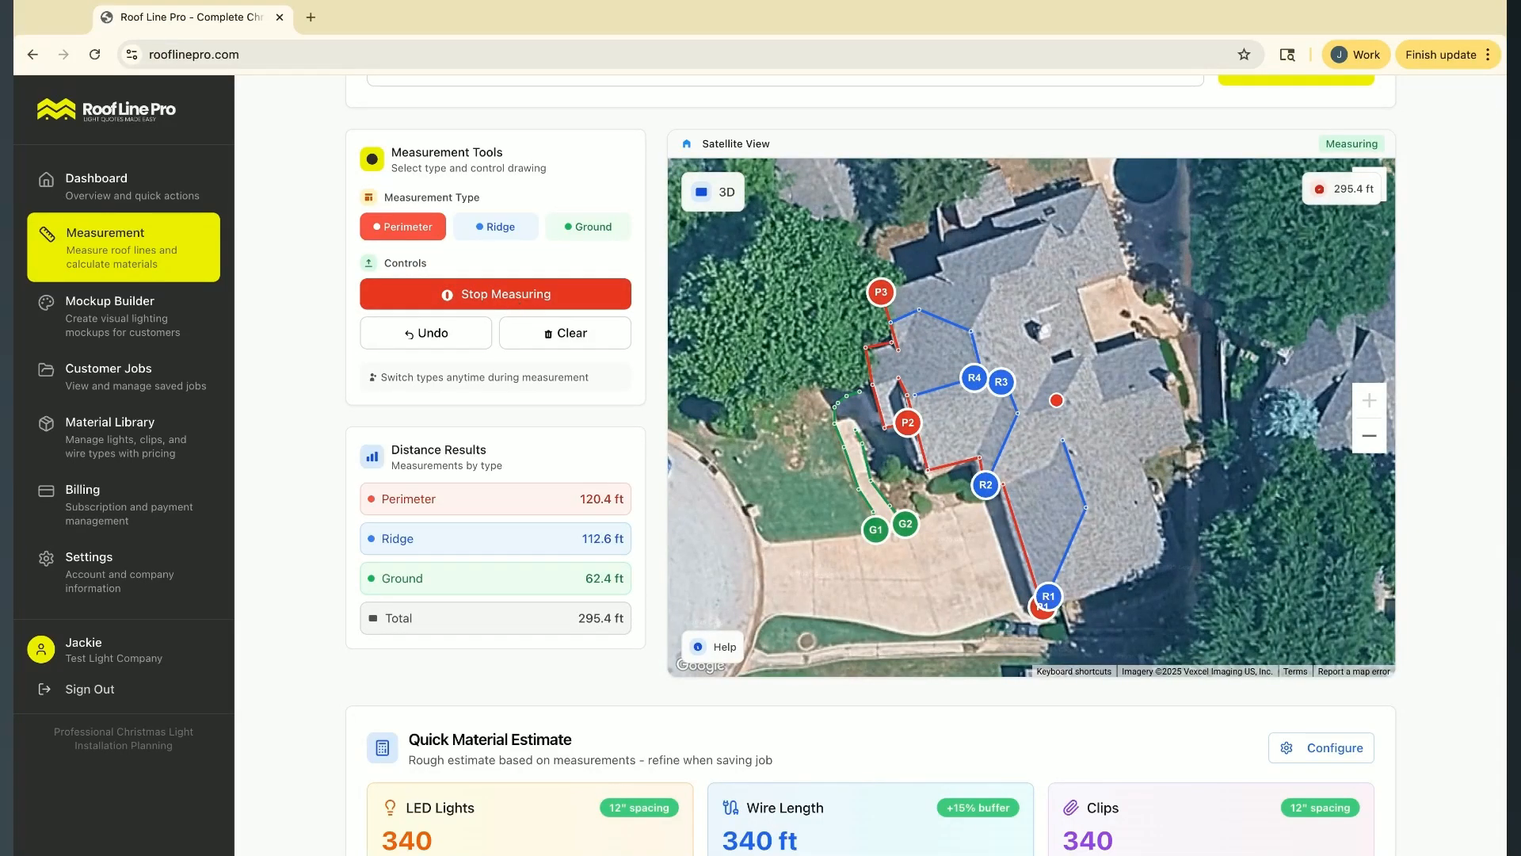
Stop measuring on the satellite view and go to the quick material estimate
left_click(507, 300)
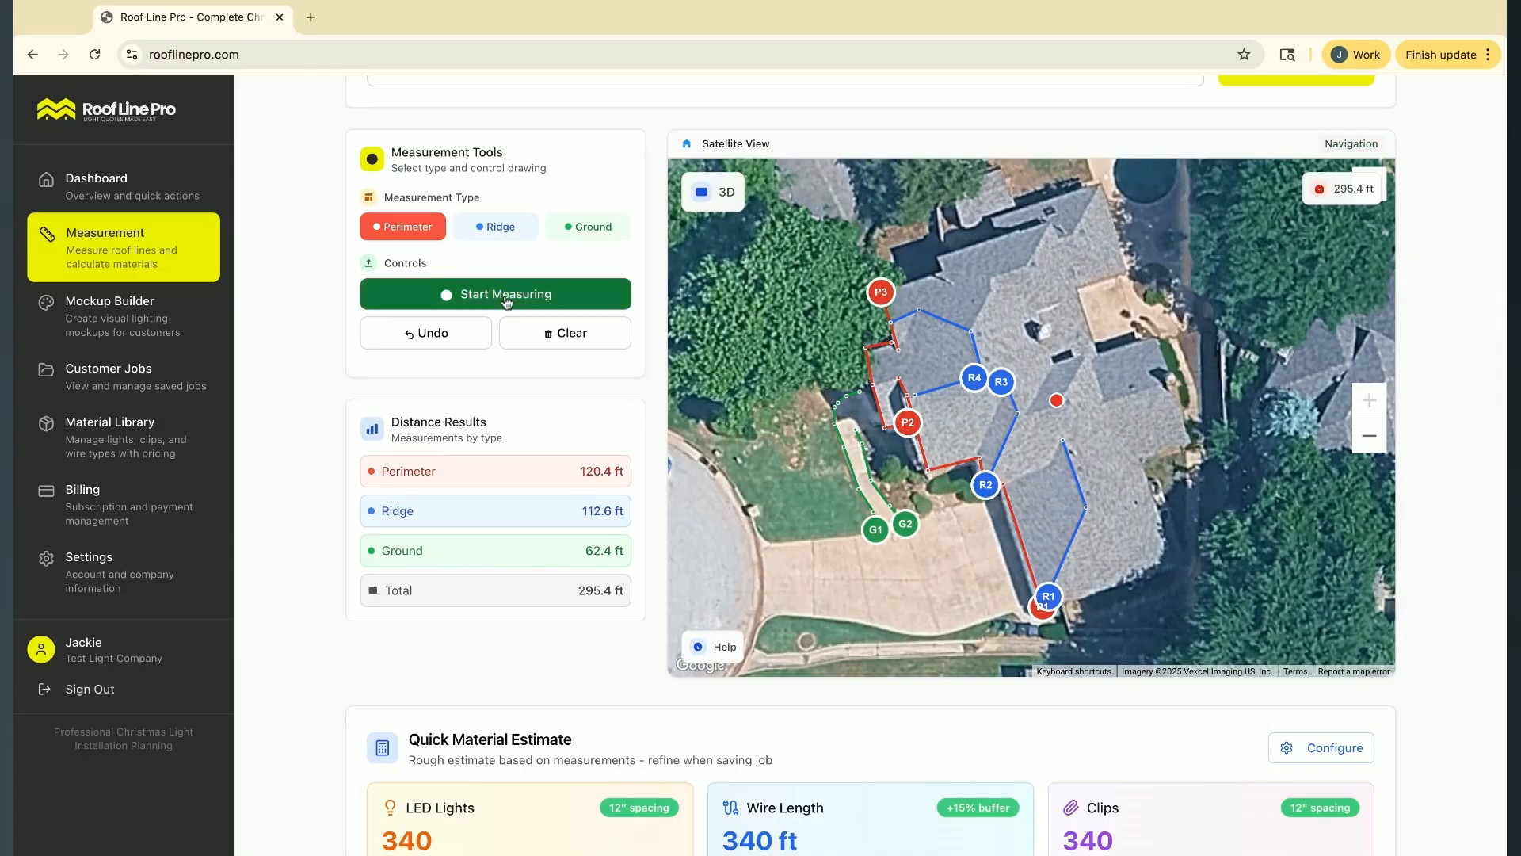
scroll(588, 529, "down", 4)
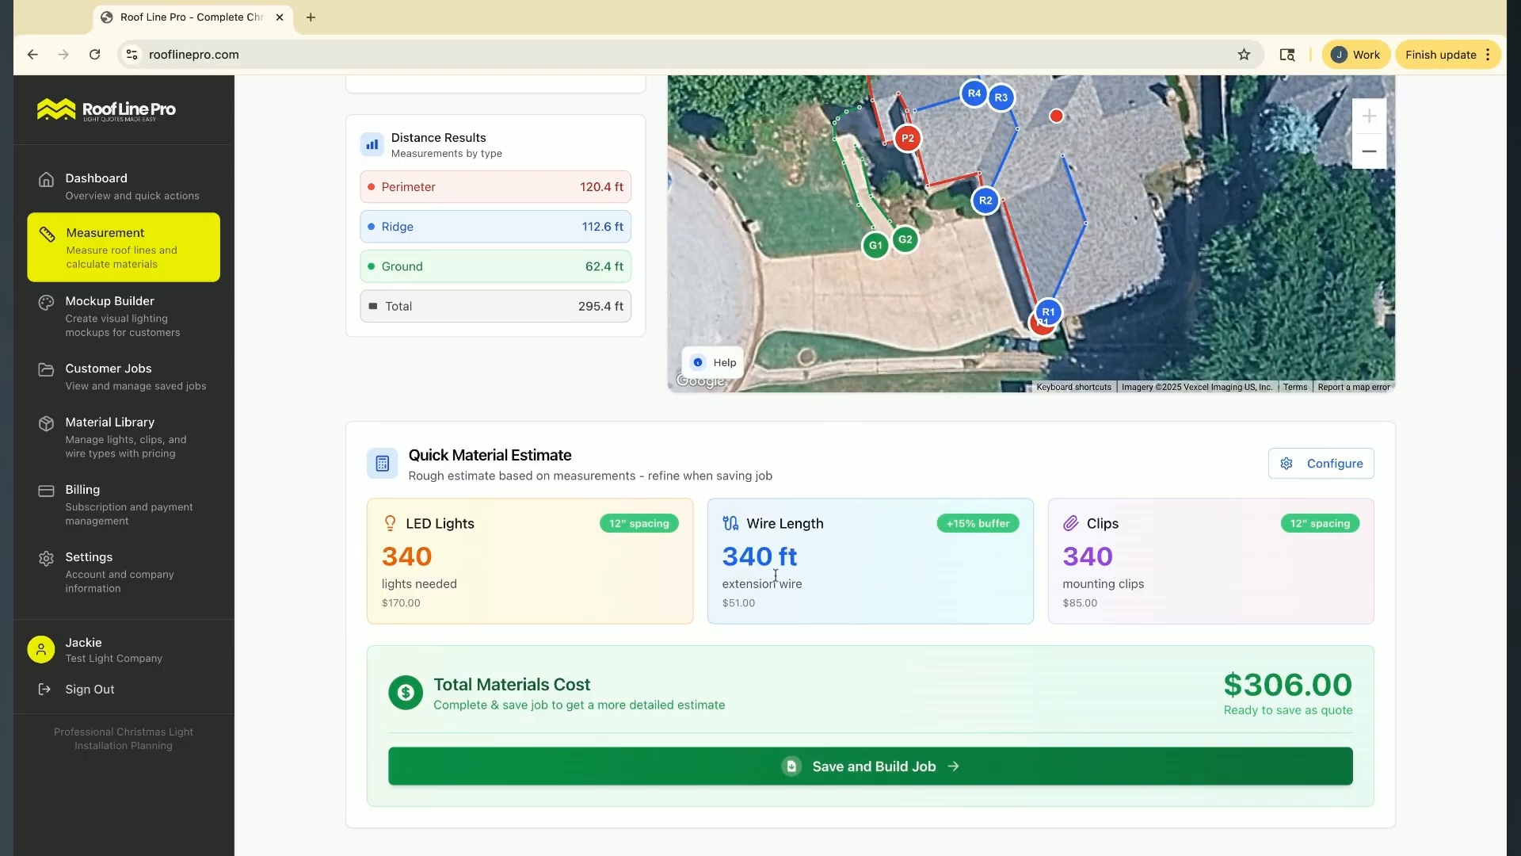
Set both the light spacing and the clip spacing to 15 inches in the materials calculator settings and save
left_click(1347, 473)
double_click(533, 435)
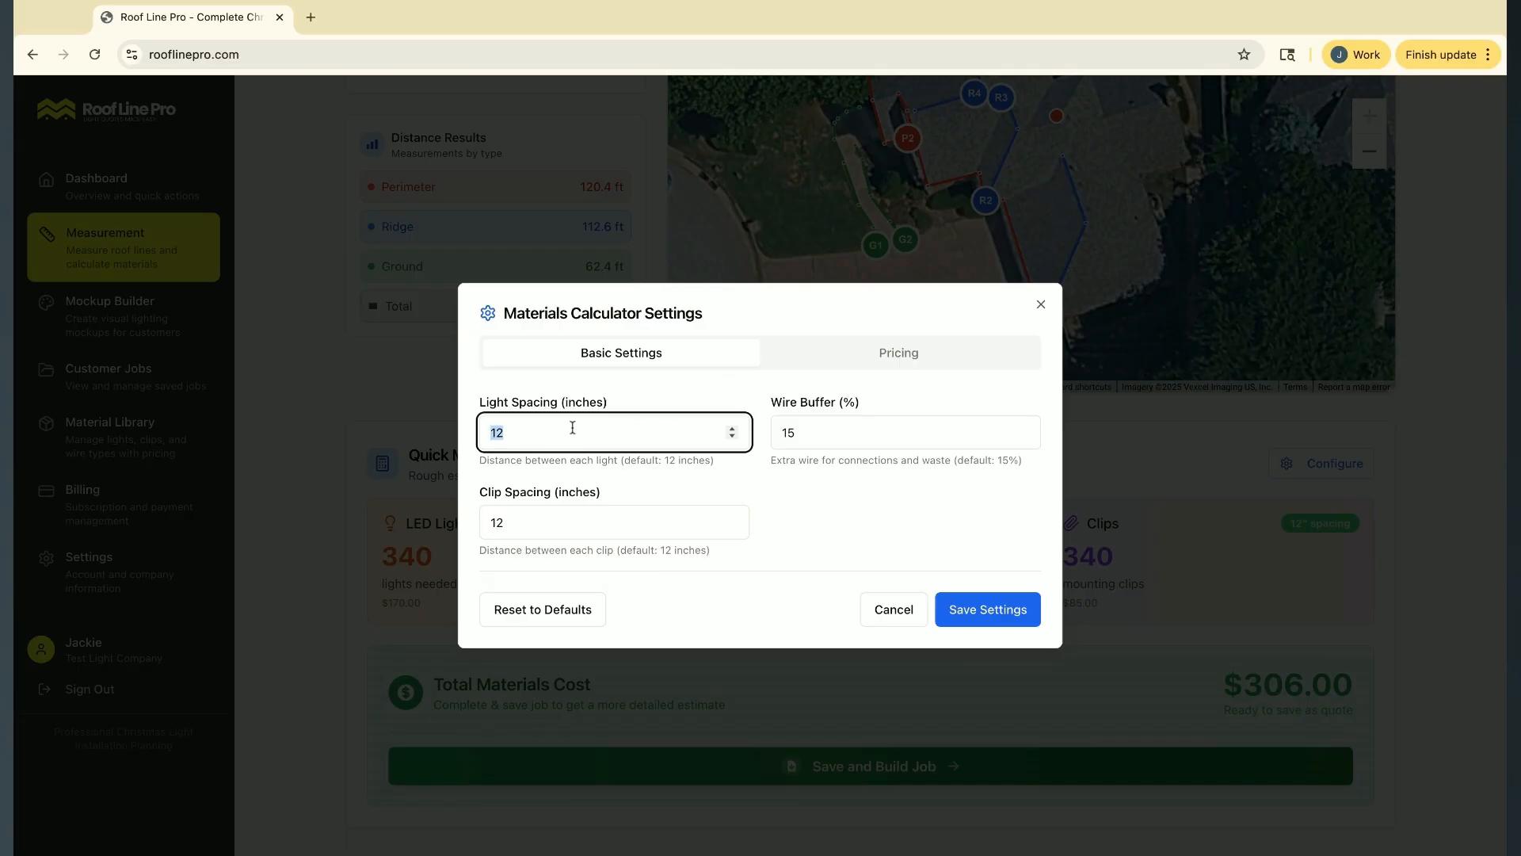
type("15")
double_click(570, 526)
type("16")
key("BackSpace")
type("5")
left_click(962, 609)
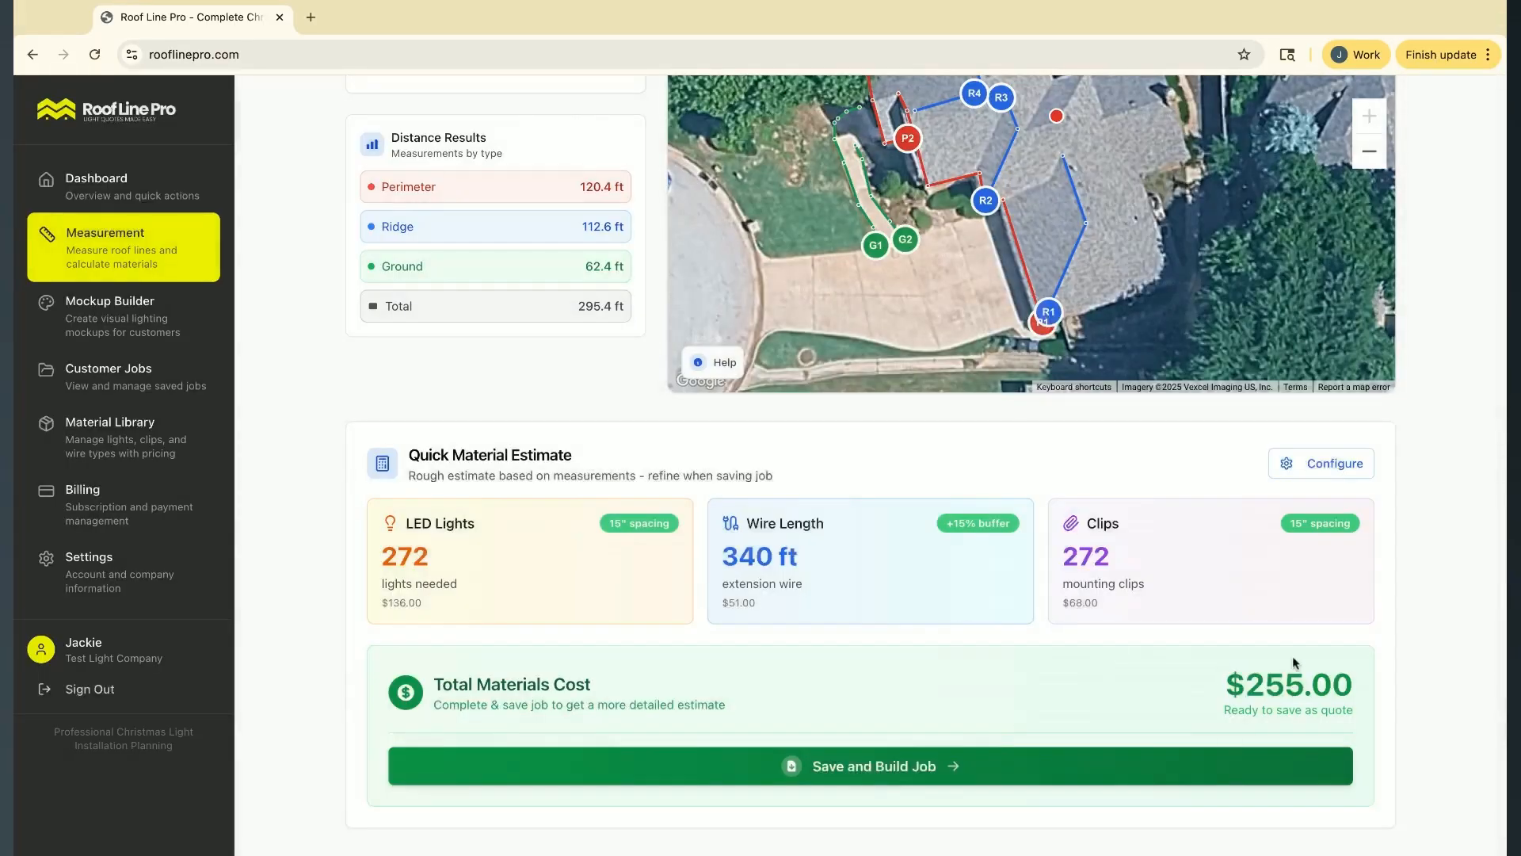
Set the light spacing and clip spacing back to 12 inches in the materials calculator settings and save
left_click(1309, 467)
left_click(721, 433)
double_click(522, 438)
type("12")
left_click(525, 519)
double_click(497, 523)
type("12")
left_click(974, 609)
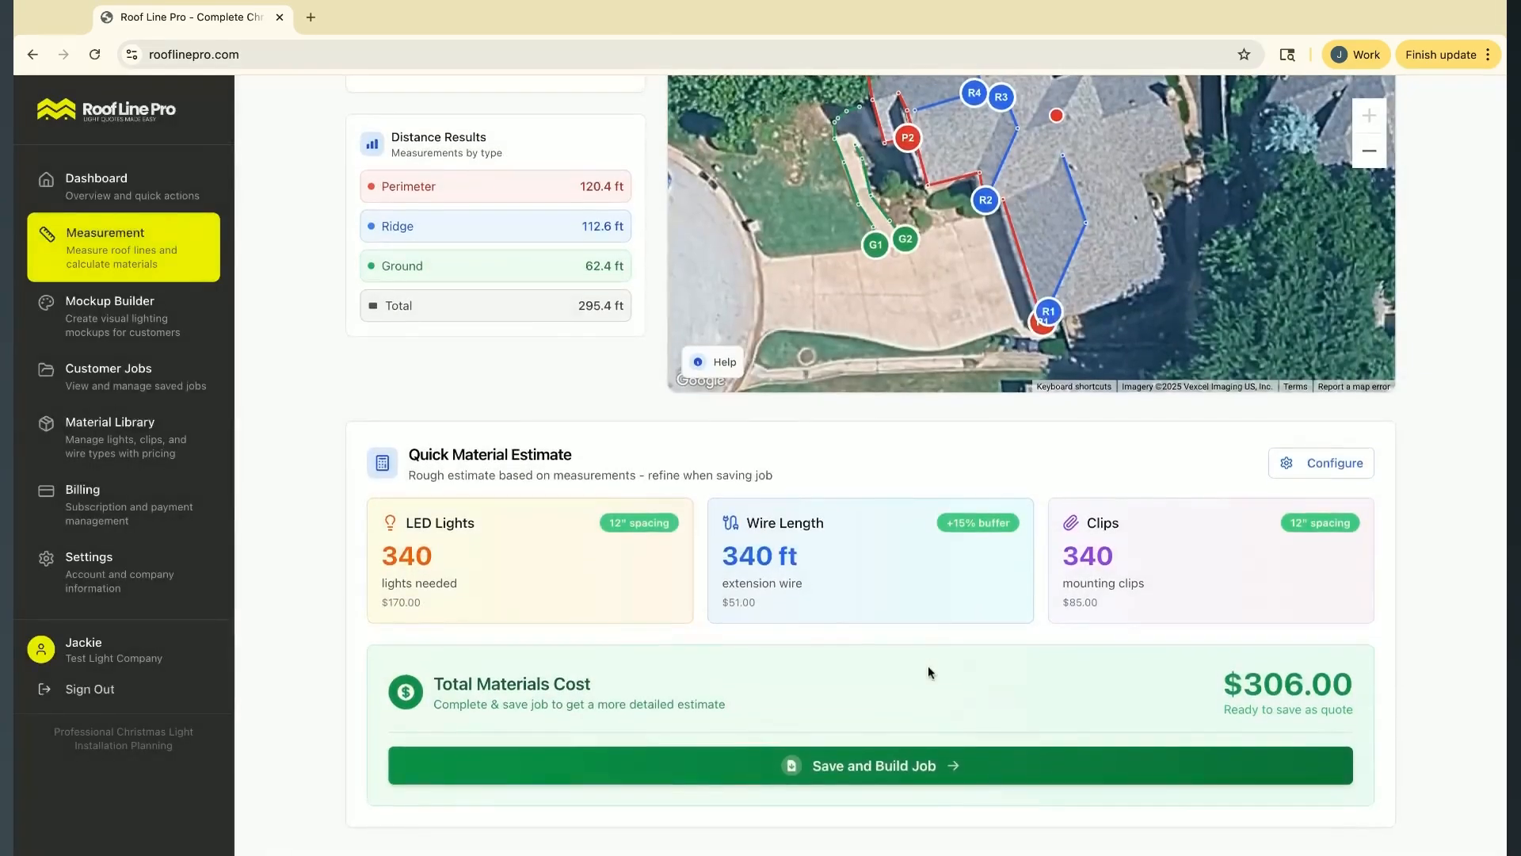
Save the measurement and start building a customer job from it
scroll(835, 563, "up", 6)
scroll(538, 622, "down", 6)
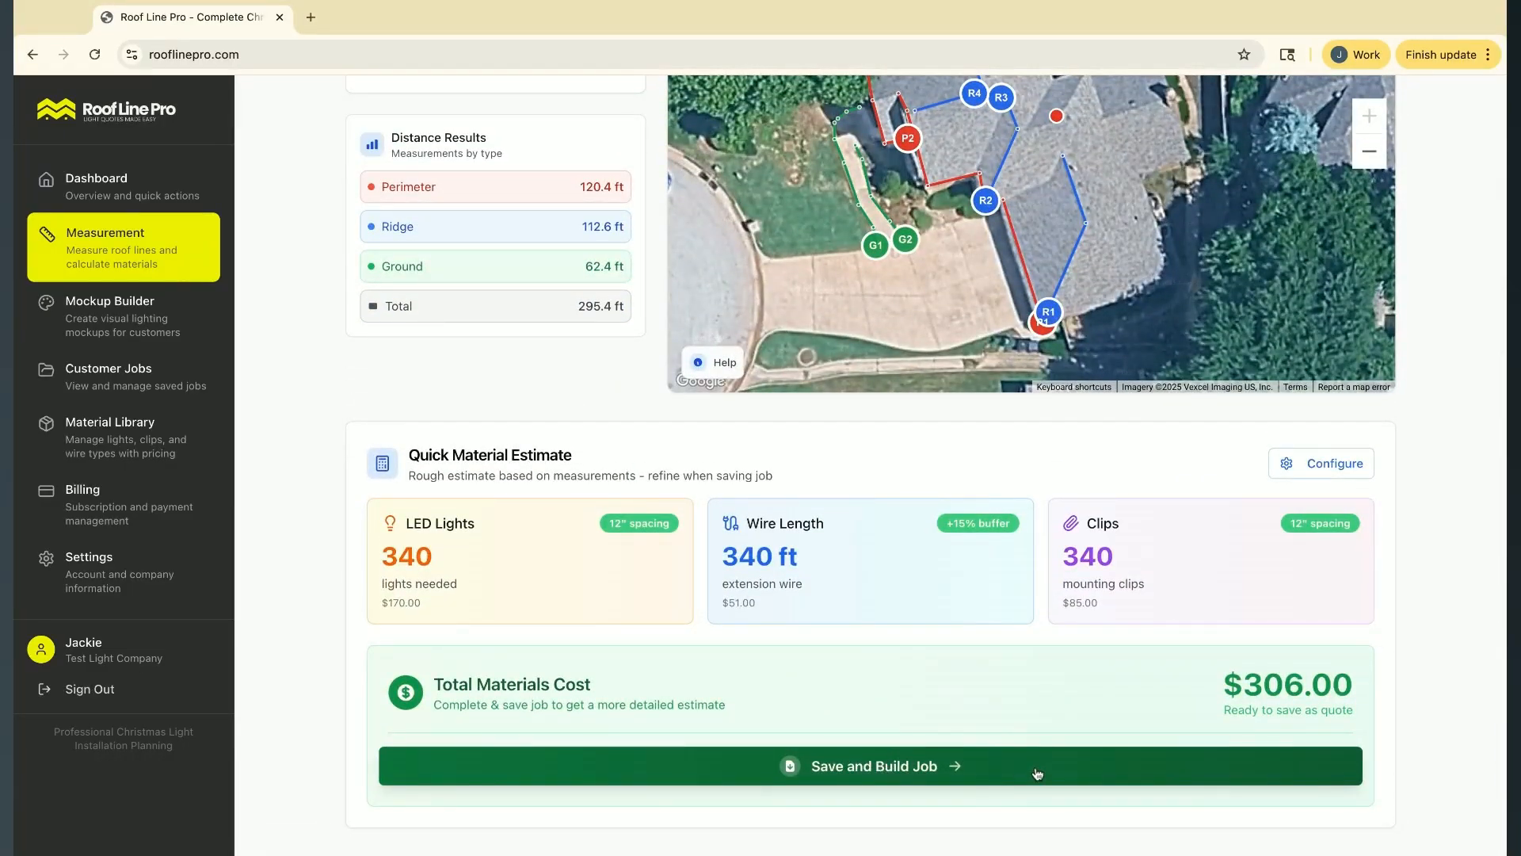
left_click(940, 767)
Enter the customer's full name in the job's customer information and continue to the light colors section
scroll(1016, 516, "down", 4)
scroll(1016, 516, "up", 2)
left_click(610, 282)
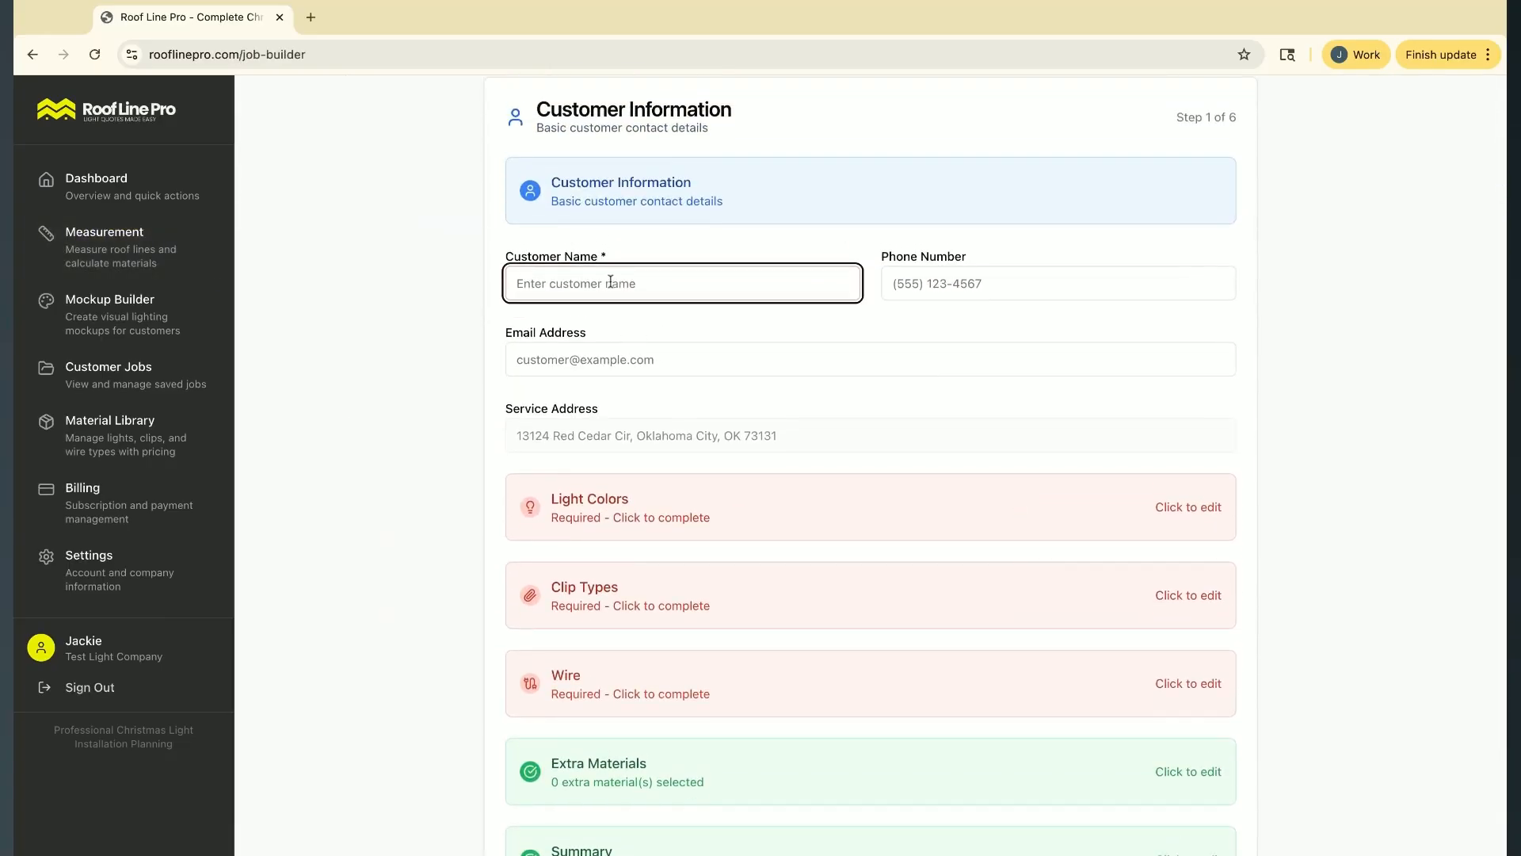
type("Jane Doe")
key("Tab")
key("Tab")
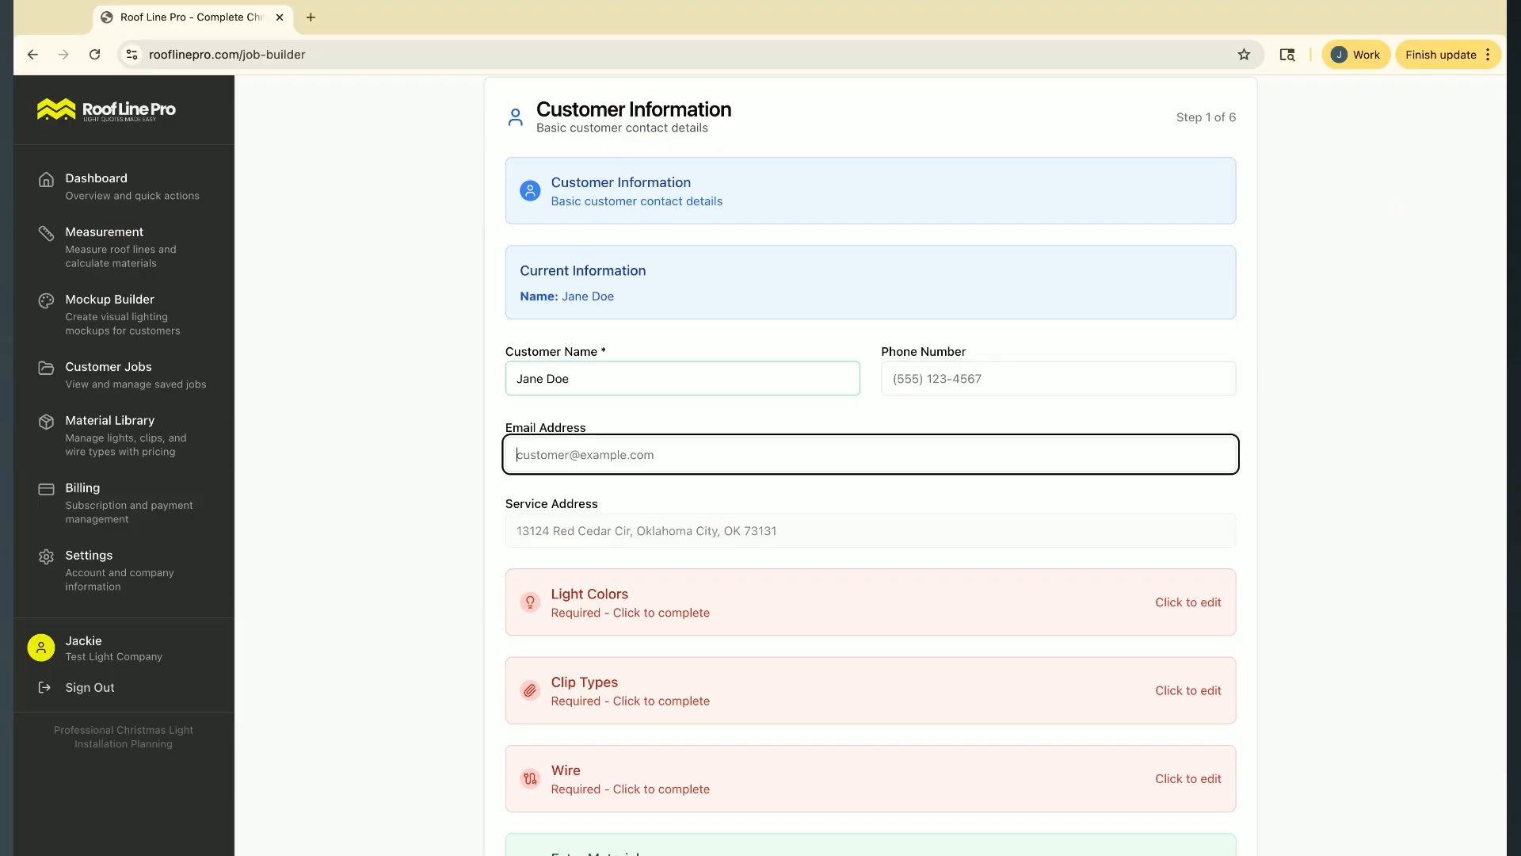
scroll(626, 537, "down", 3)
scroll(843, 367, "down", 1)
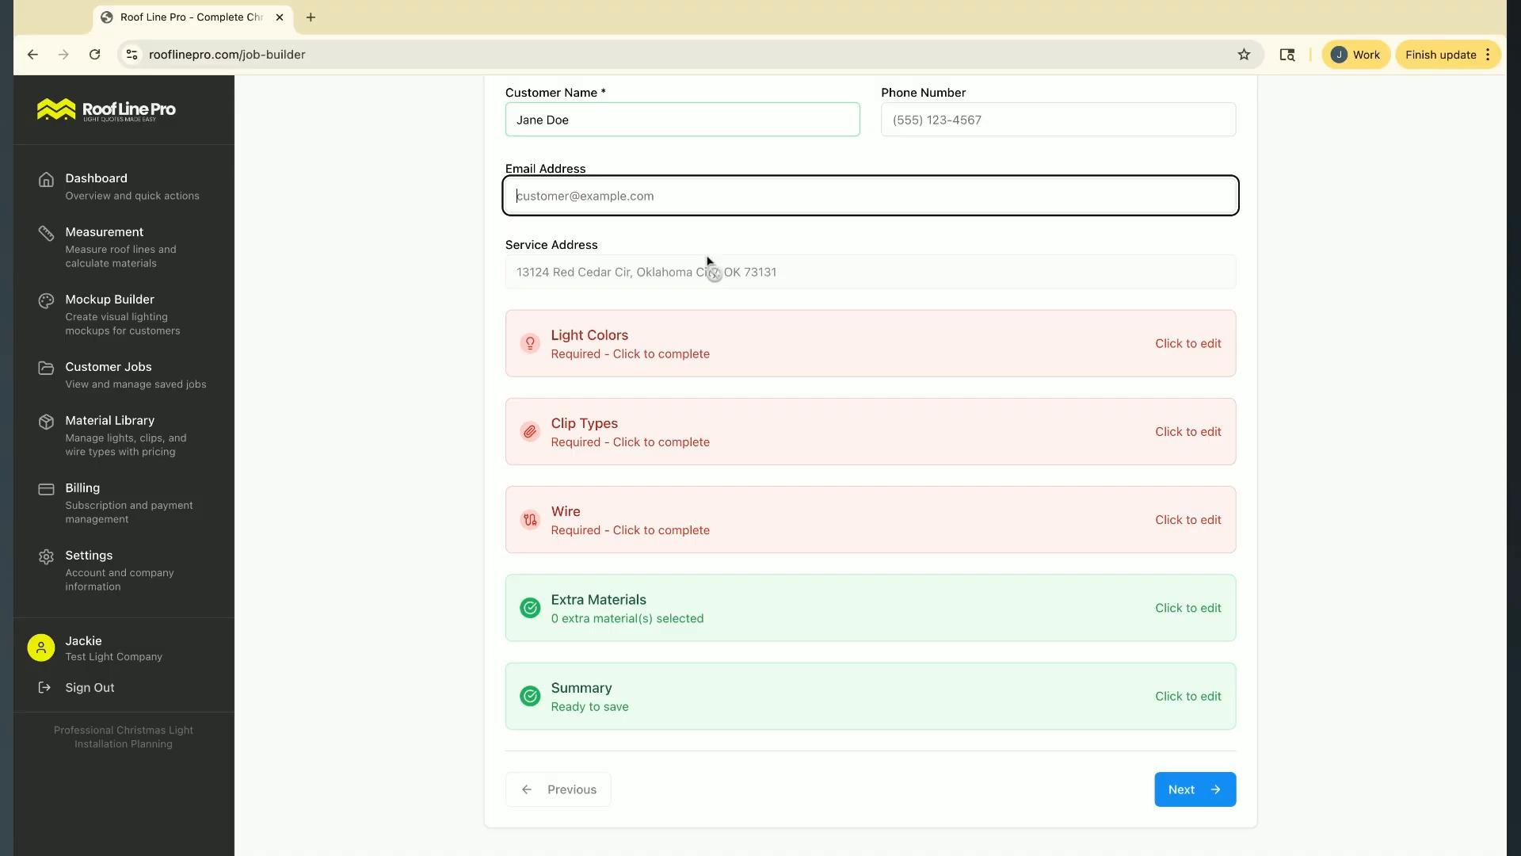
scroll(583, 300, "up", 1)
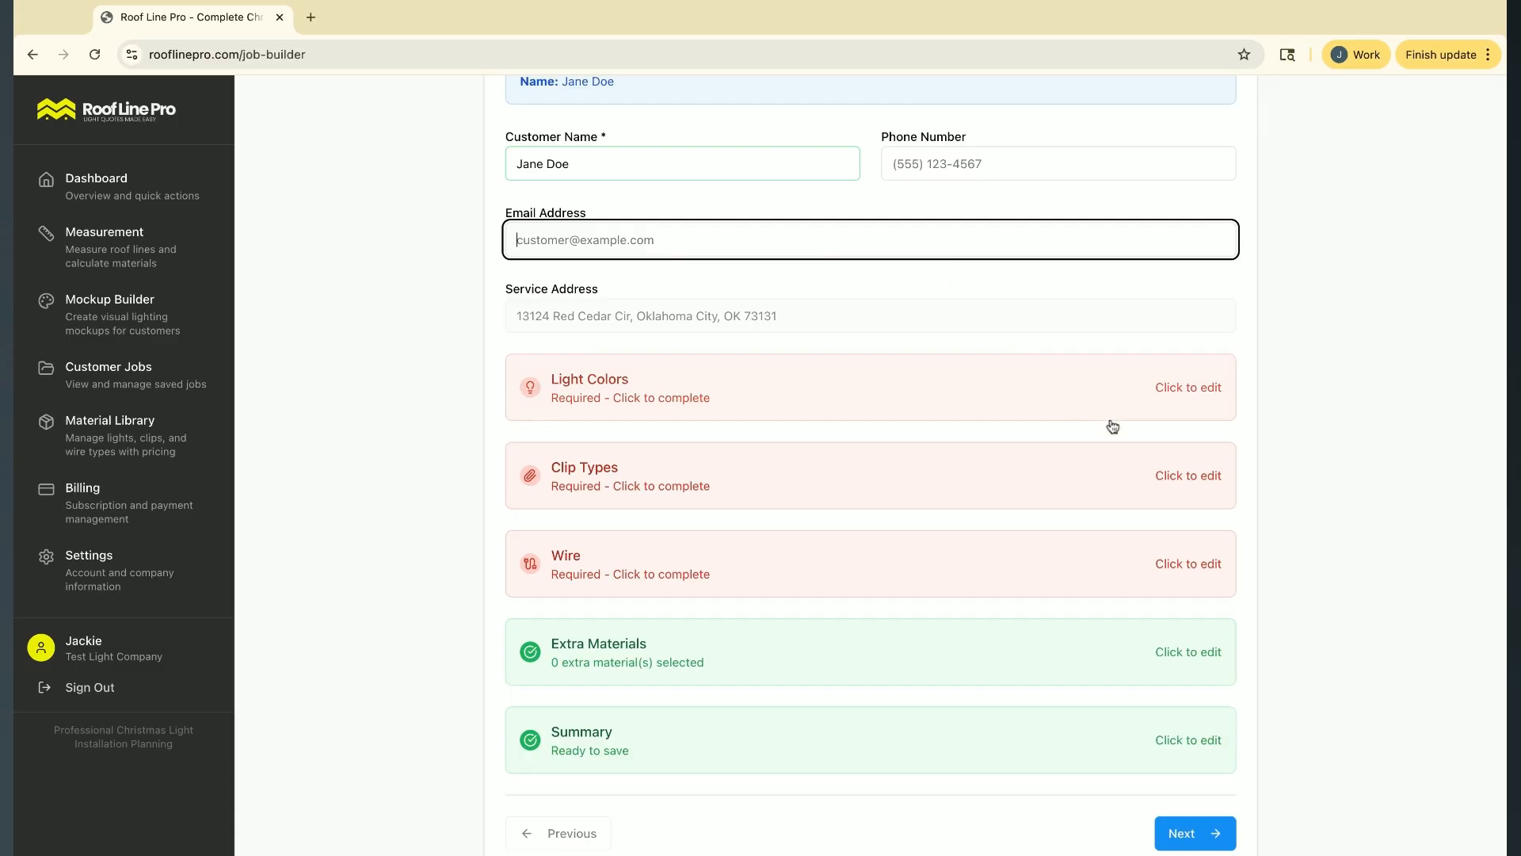
scroll(1099, 421, "down", 1)
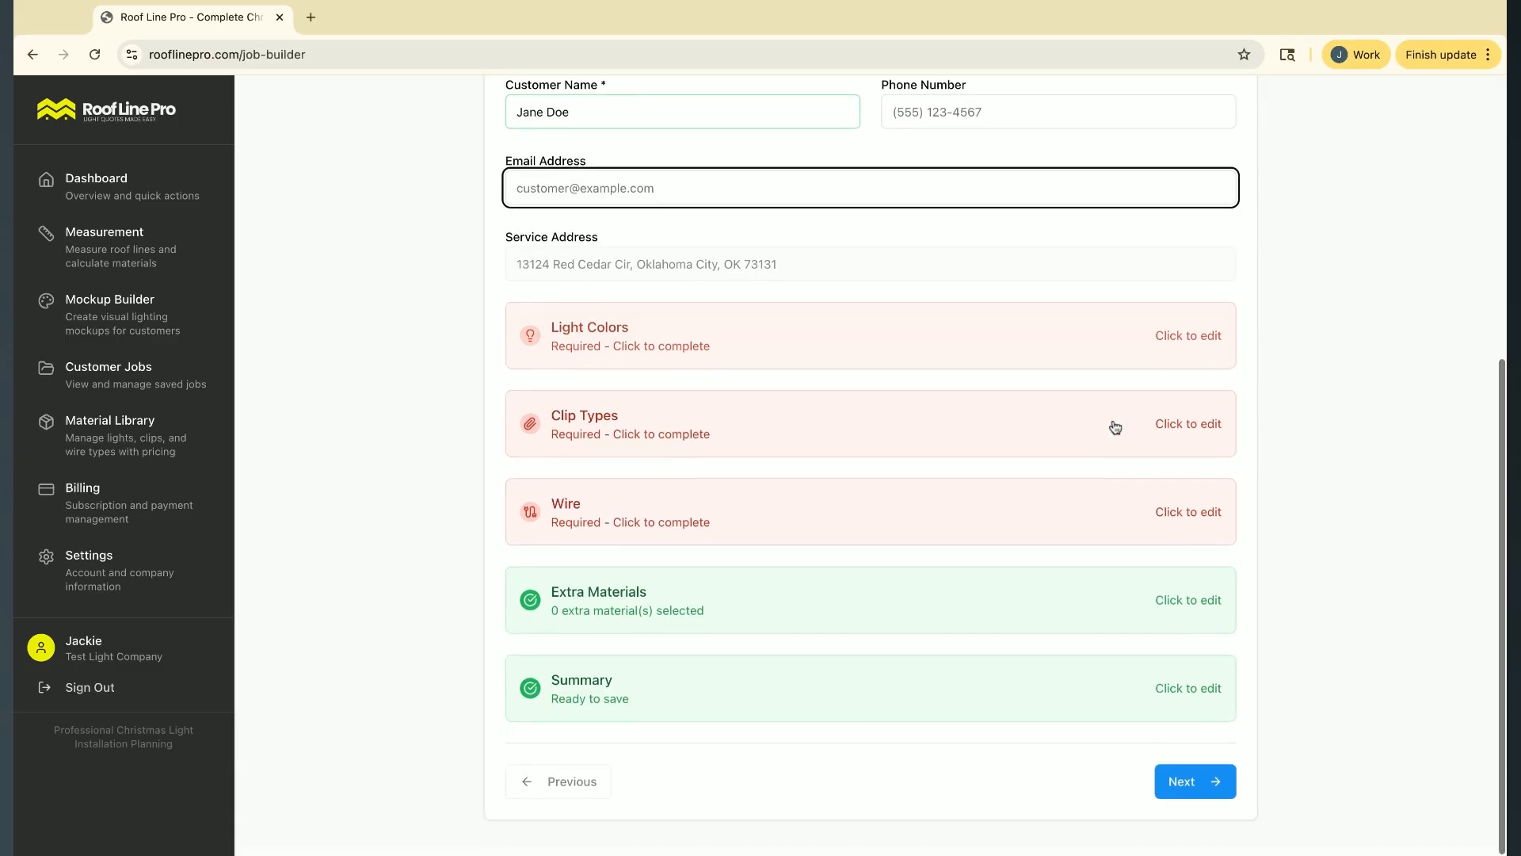
left_click(1196, 796)
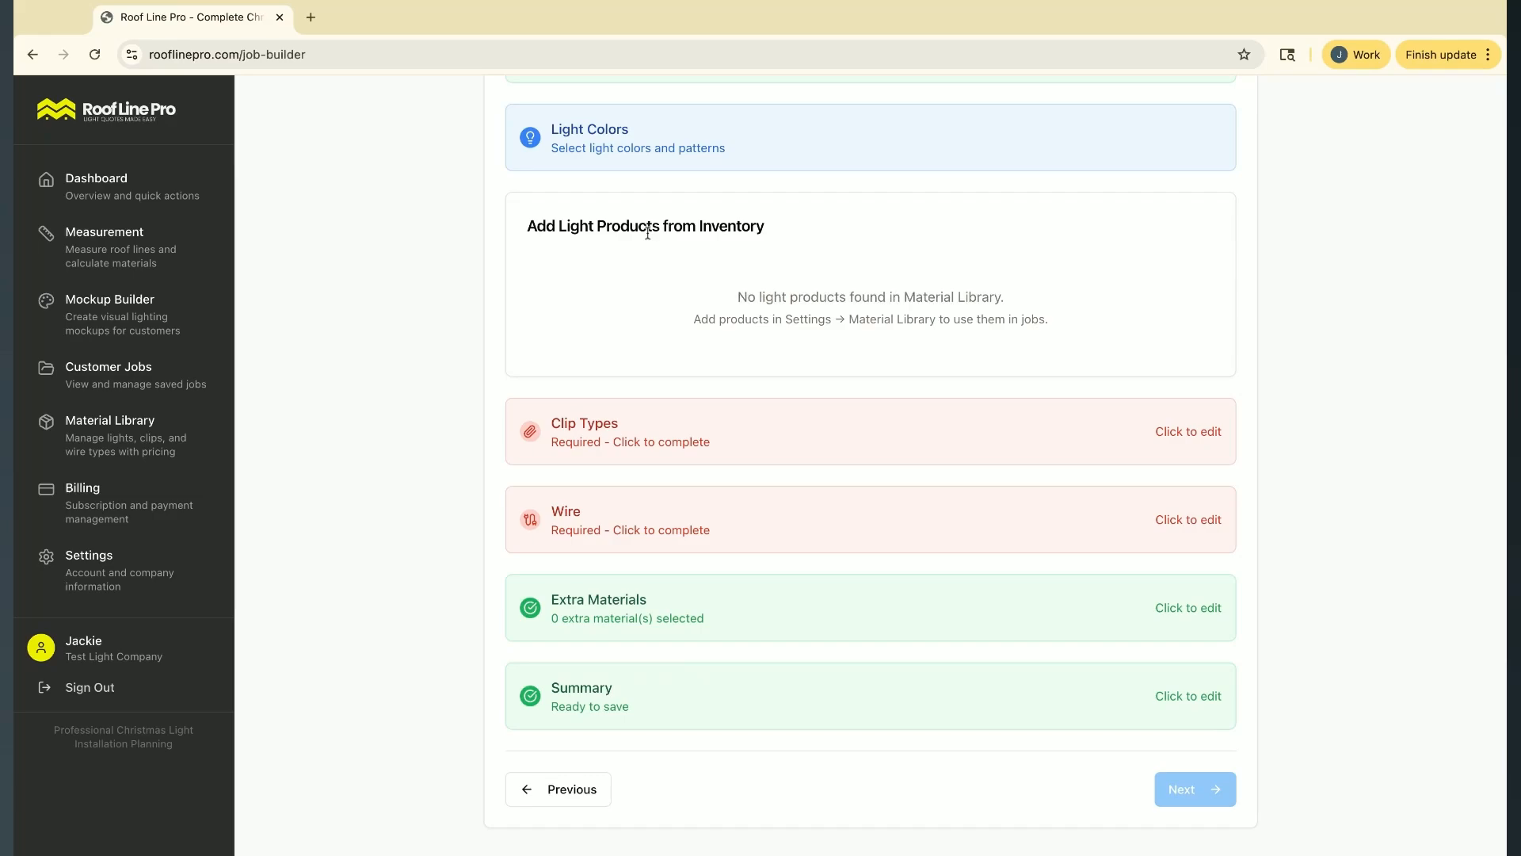
Check the light products available for the job's light colors, and switch to the Material Library
scroll(504, 221, "up", 1)
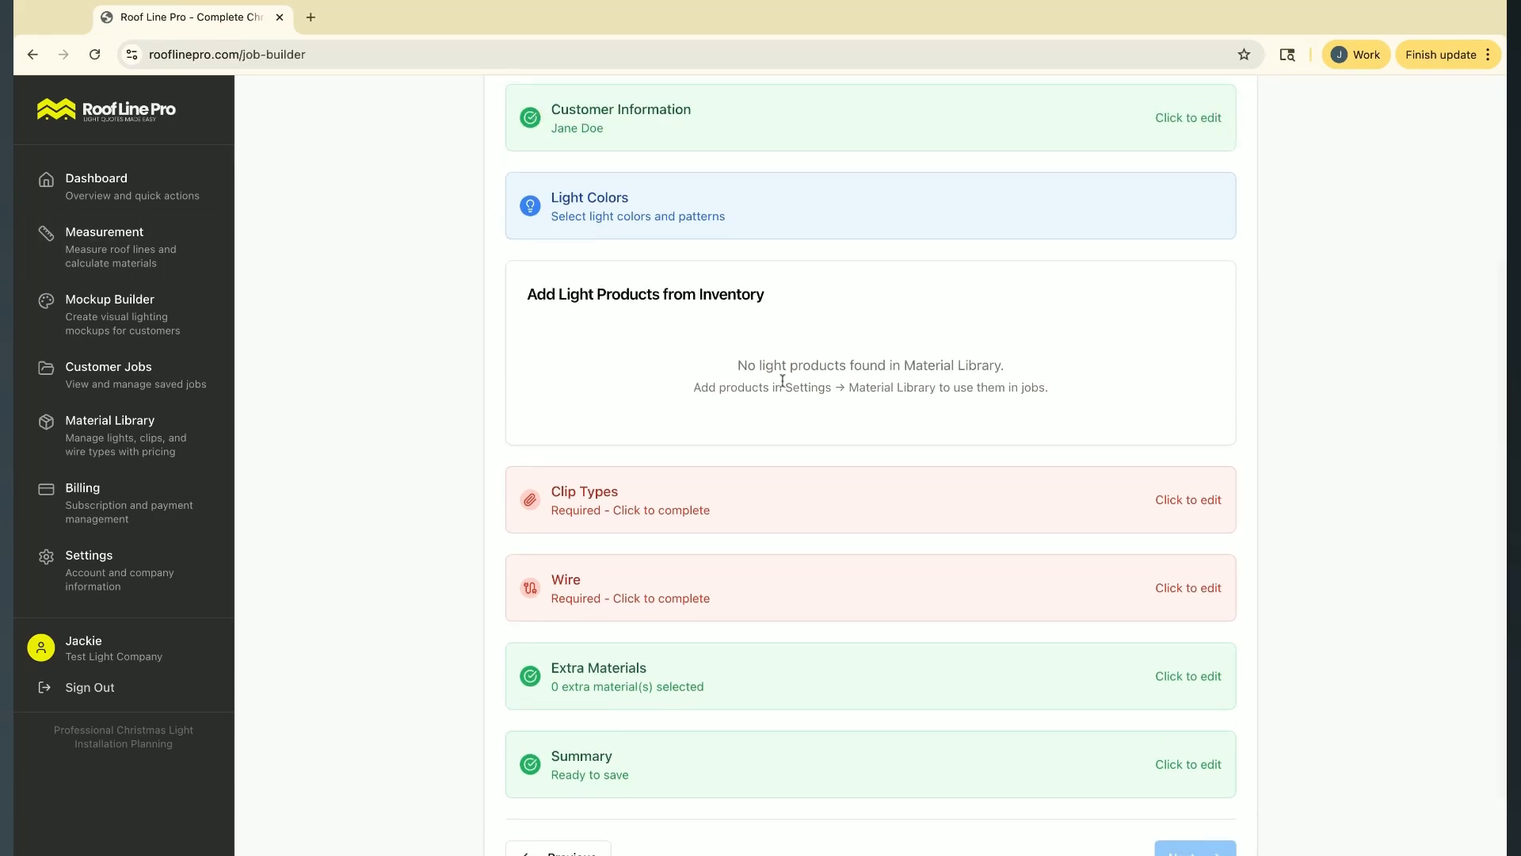
left_click_drag(738, 366, 1023, 388)
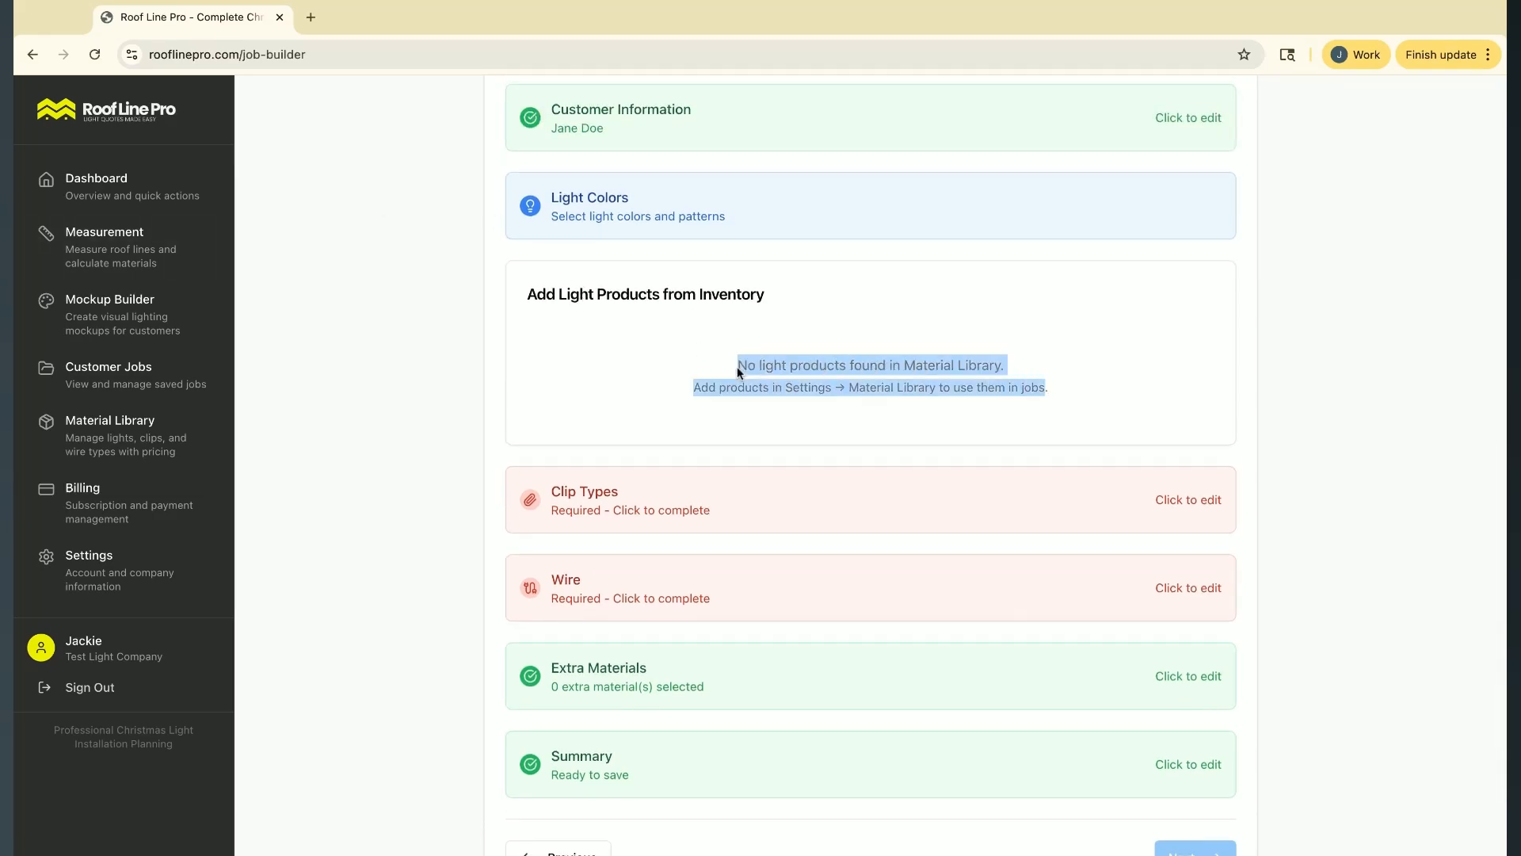
scroll(737, 366, "down", 1)
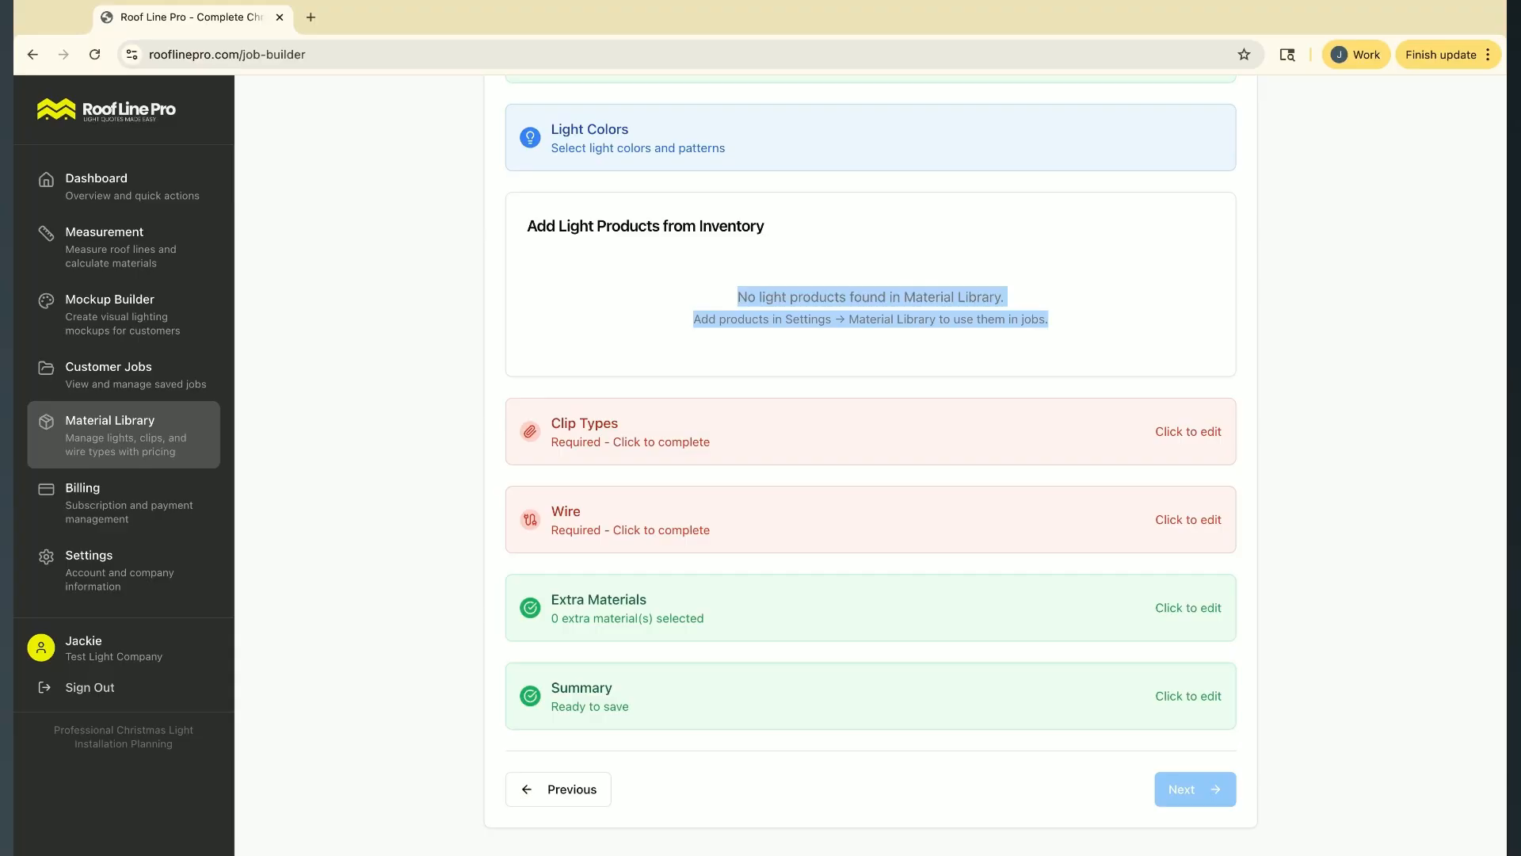
left_click(123, 434)
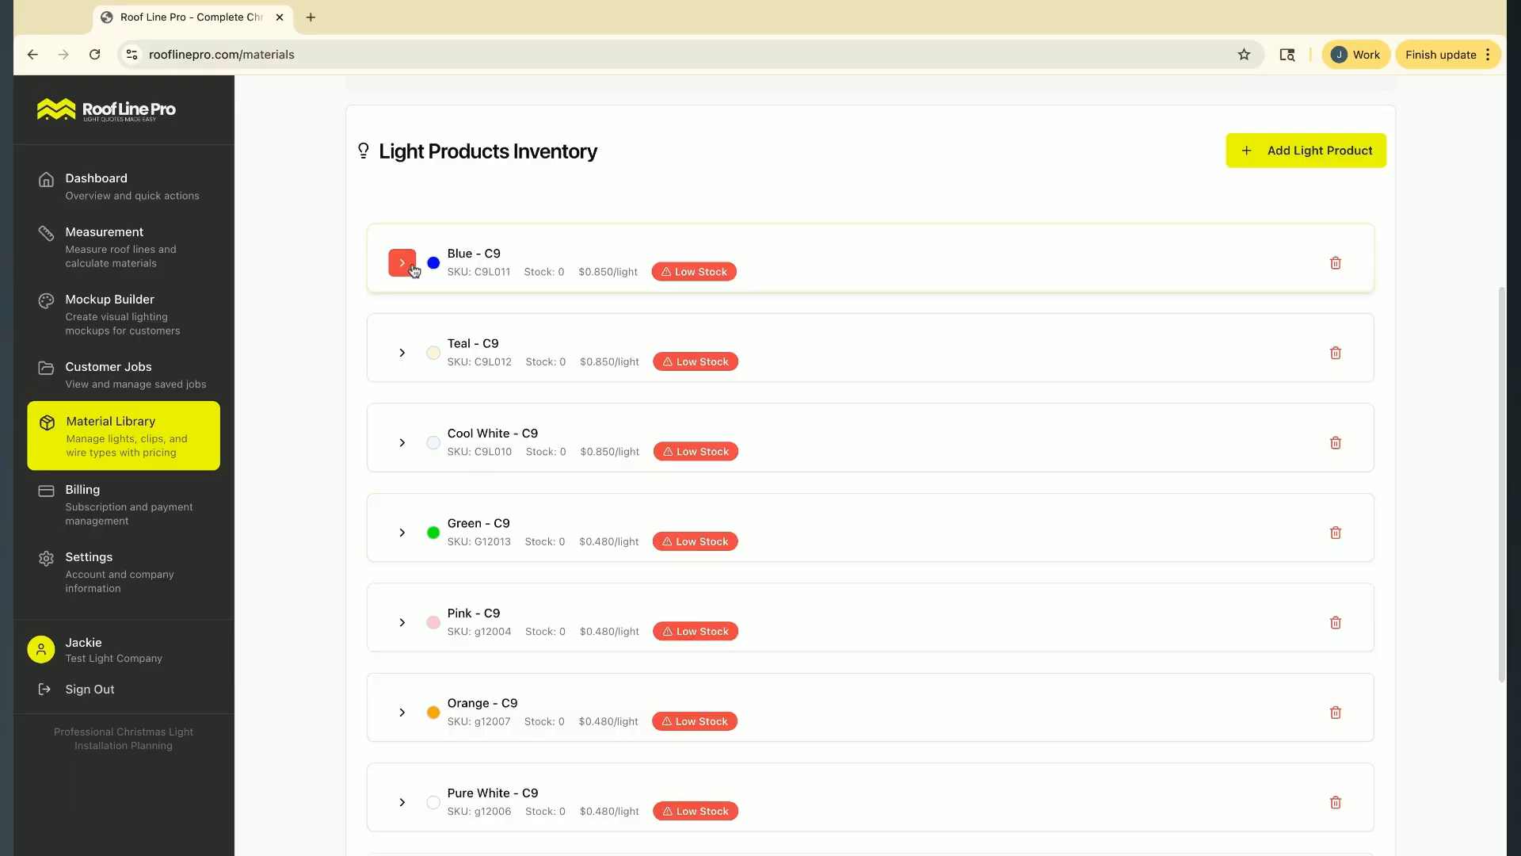
Examine the Blue C9 light product's details, including lights per pack, cost per light and current stock
scroll(413, 270, "down", 4)
scroll(413, 269, "up", 6)
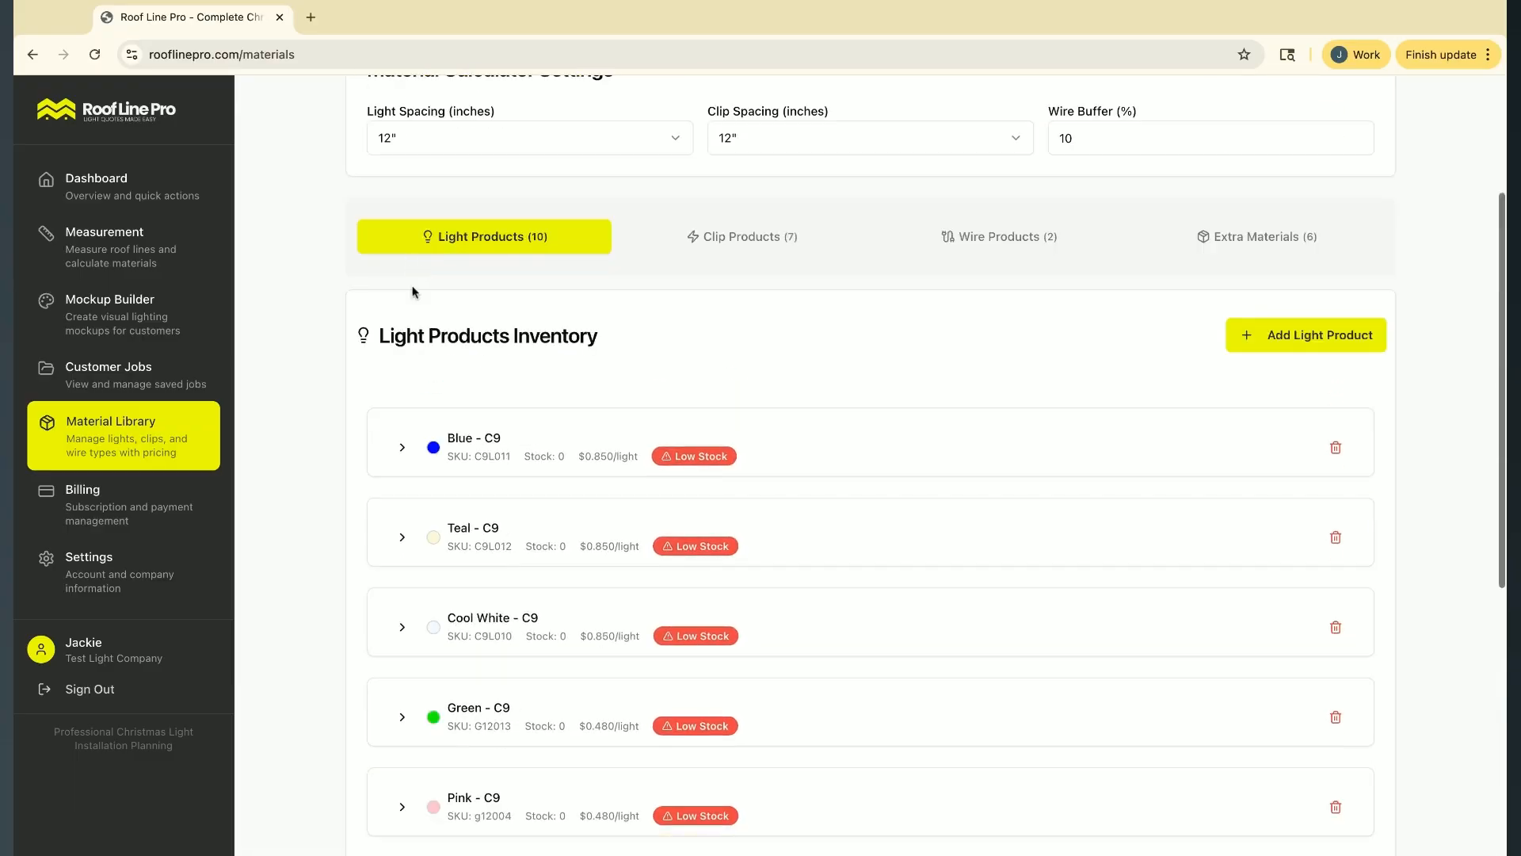
left_click(401, 447)
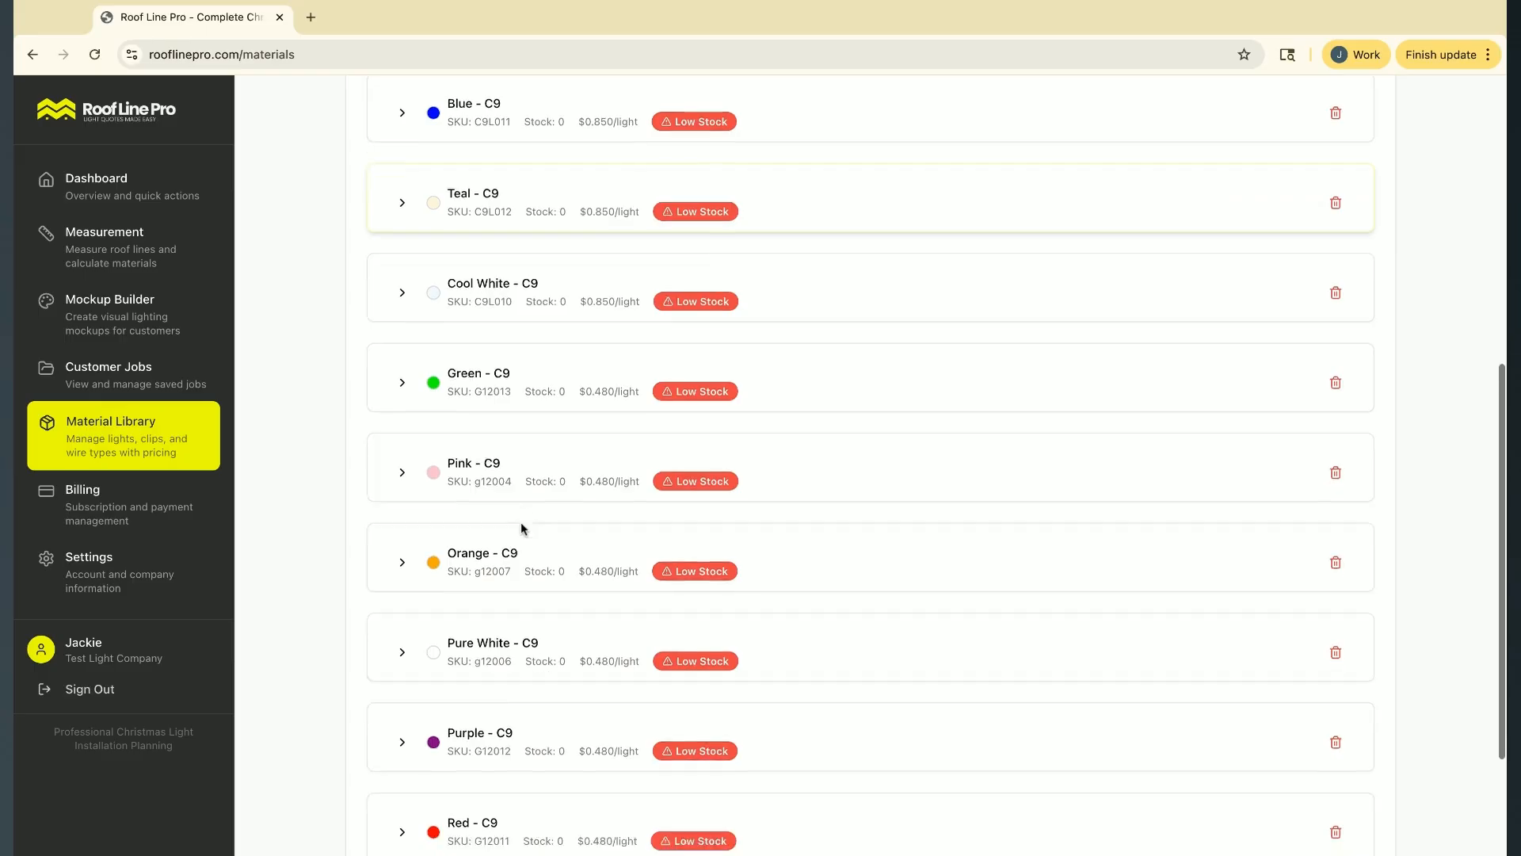
scroll(523, 522, "down", 1)
scroll(567, 282, "up", 3)
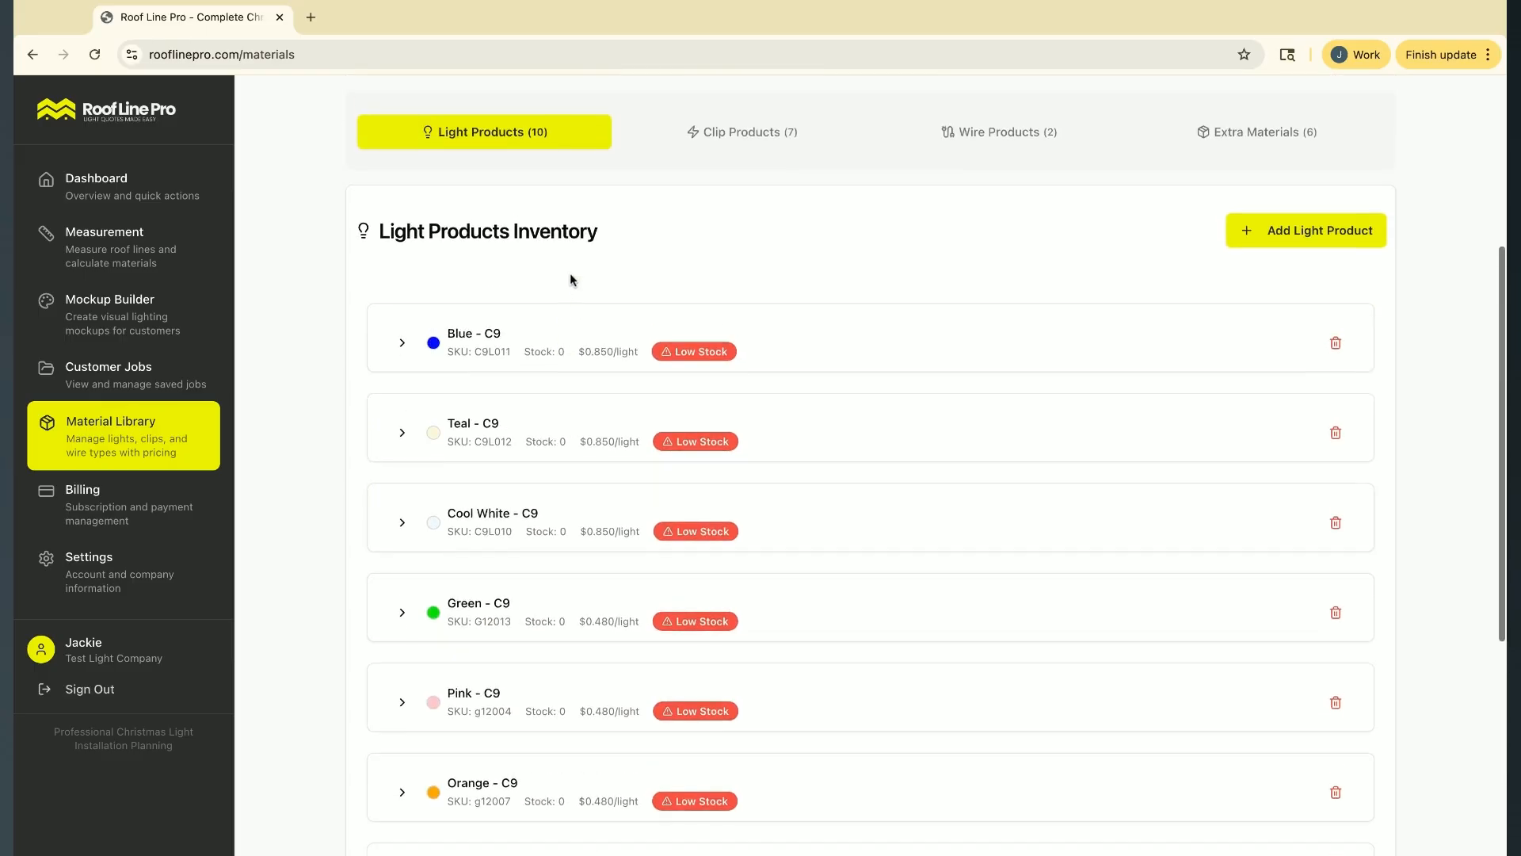
left_click(401, 342)
double_click(965, 411)
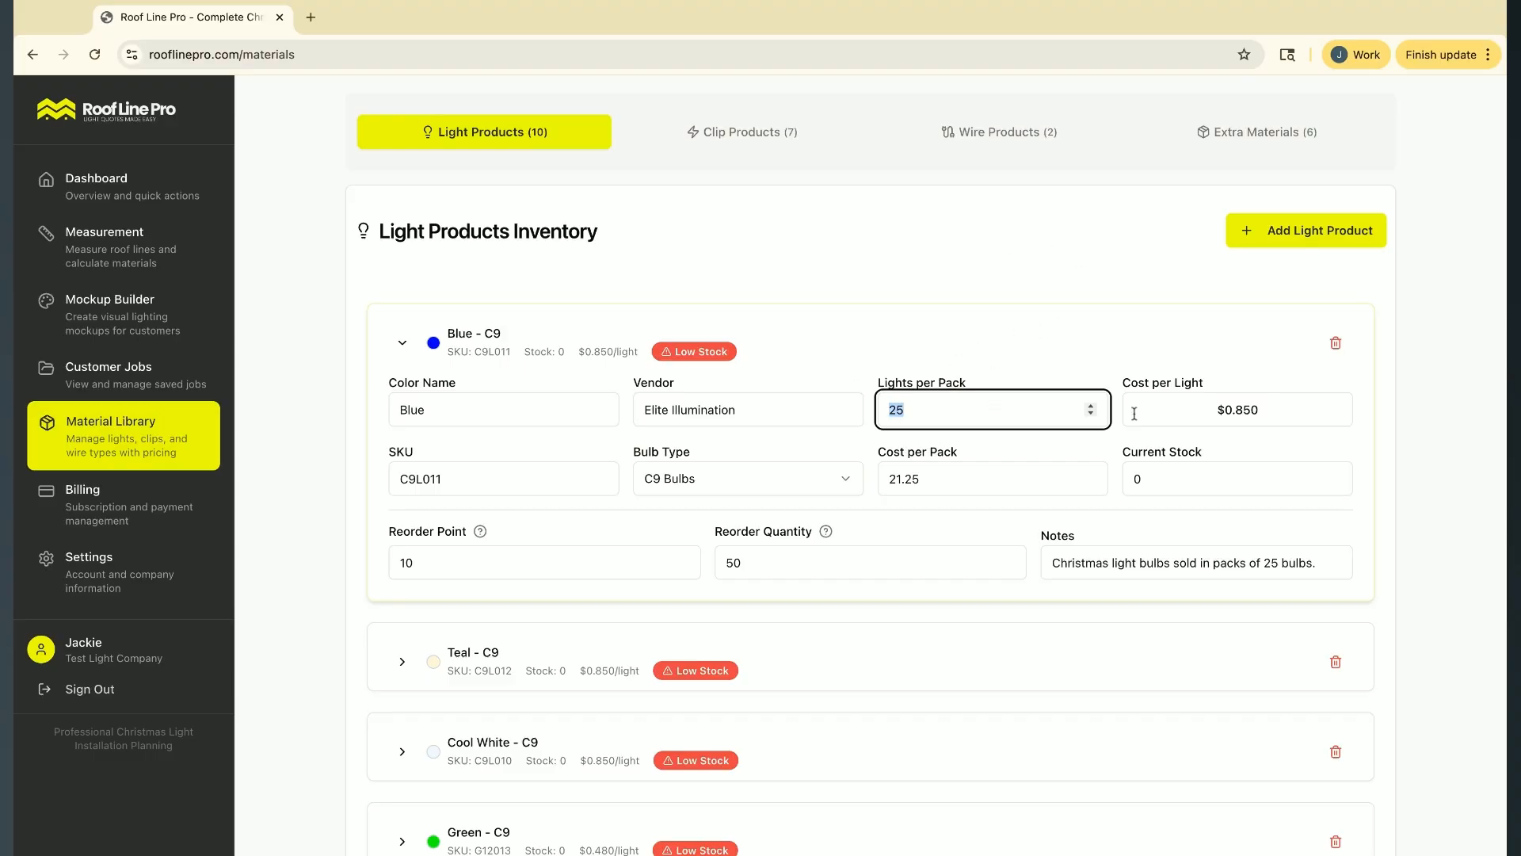
left_click(1324, 413)
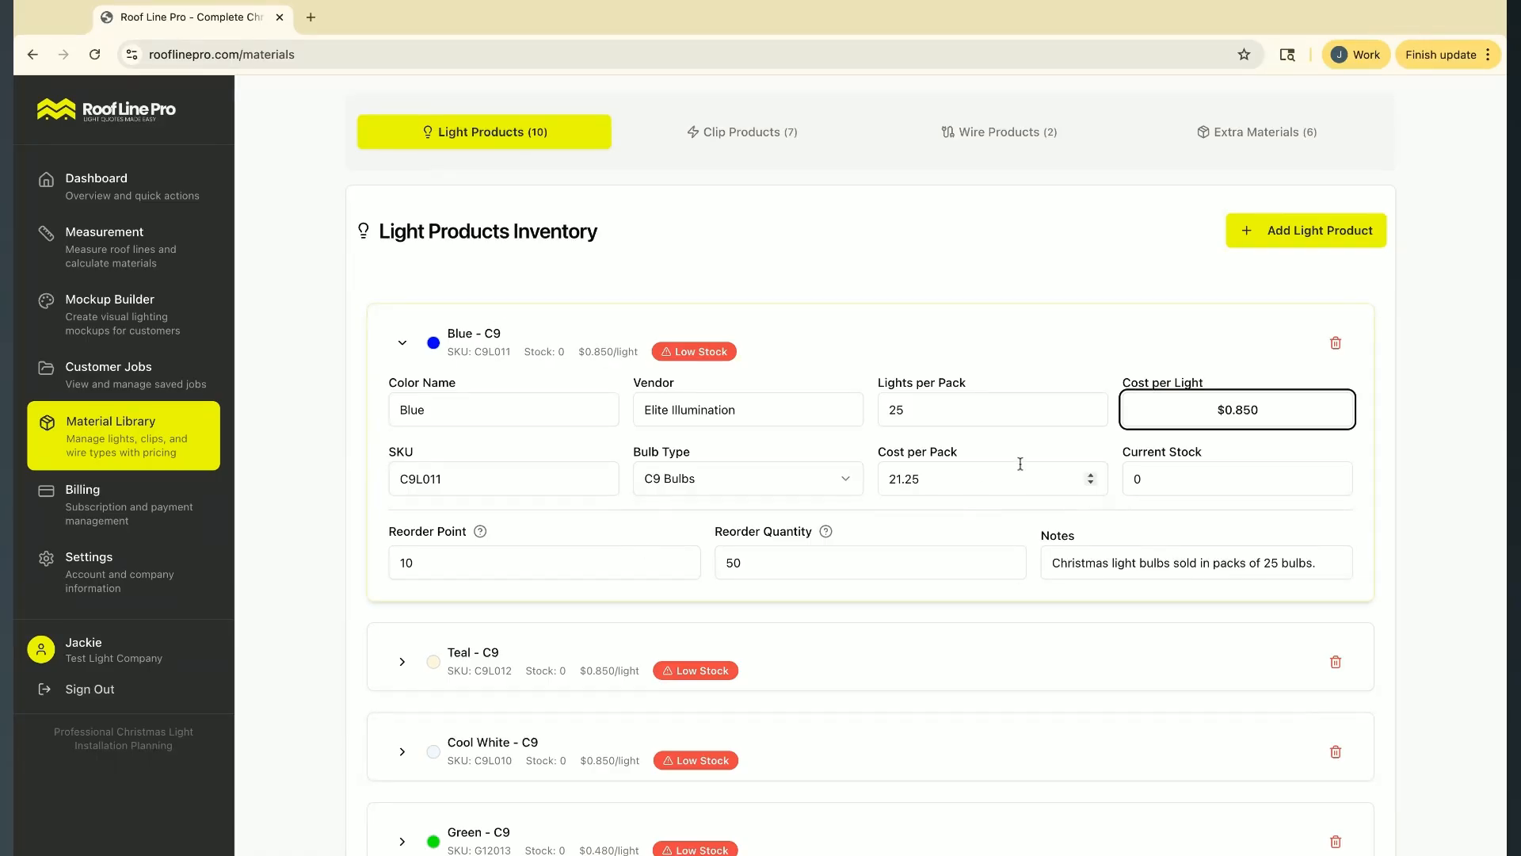
left_click(1188, 482)
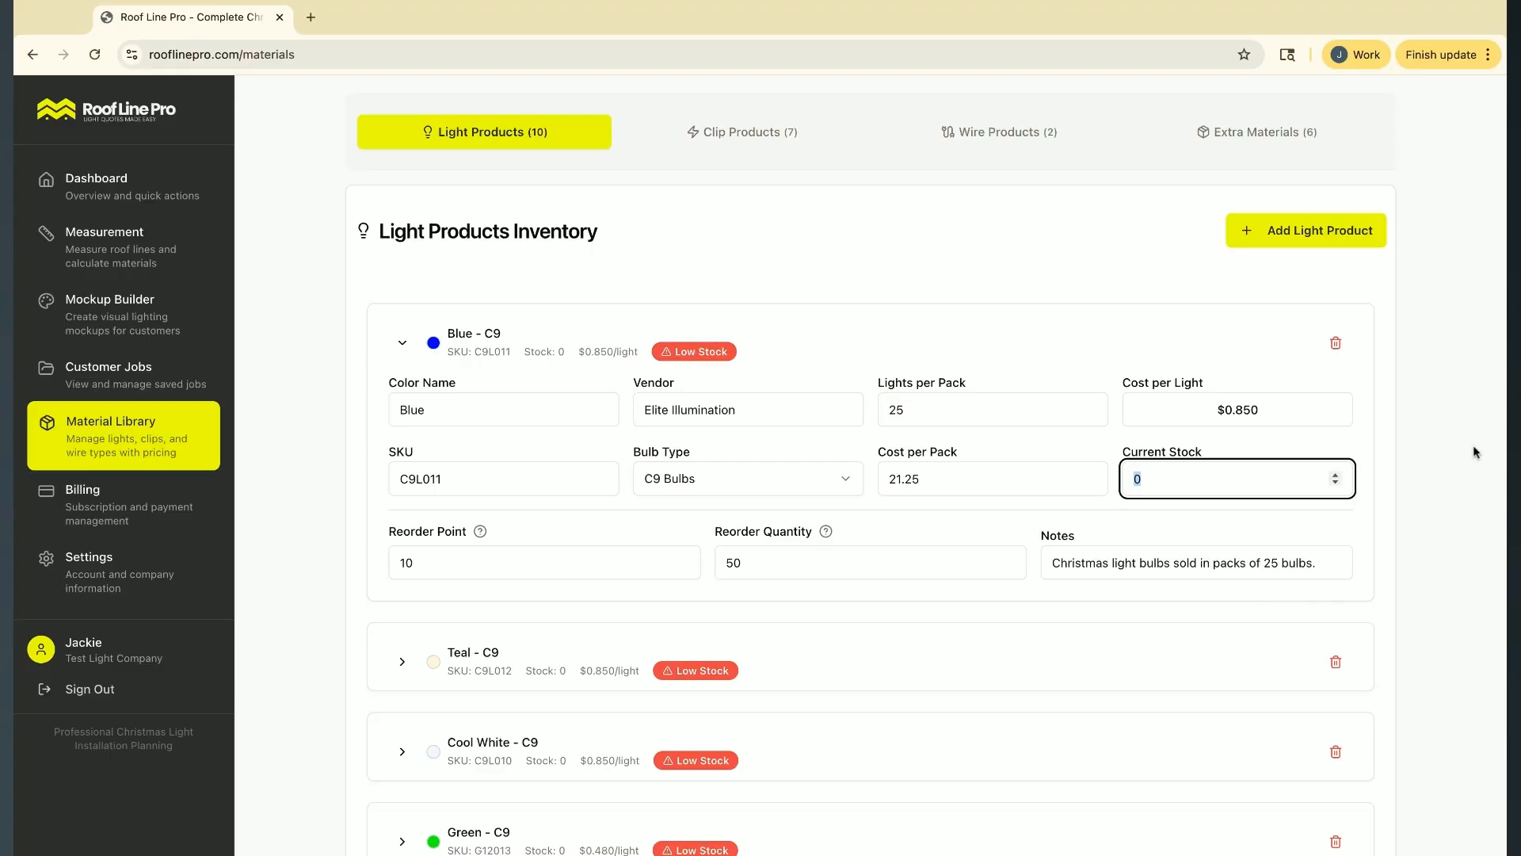
left_click(1449, 475)
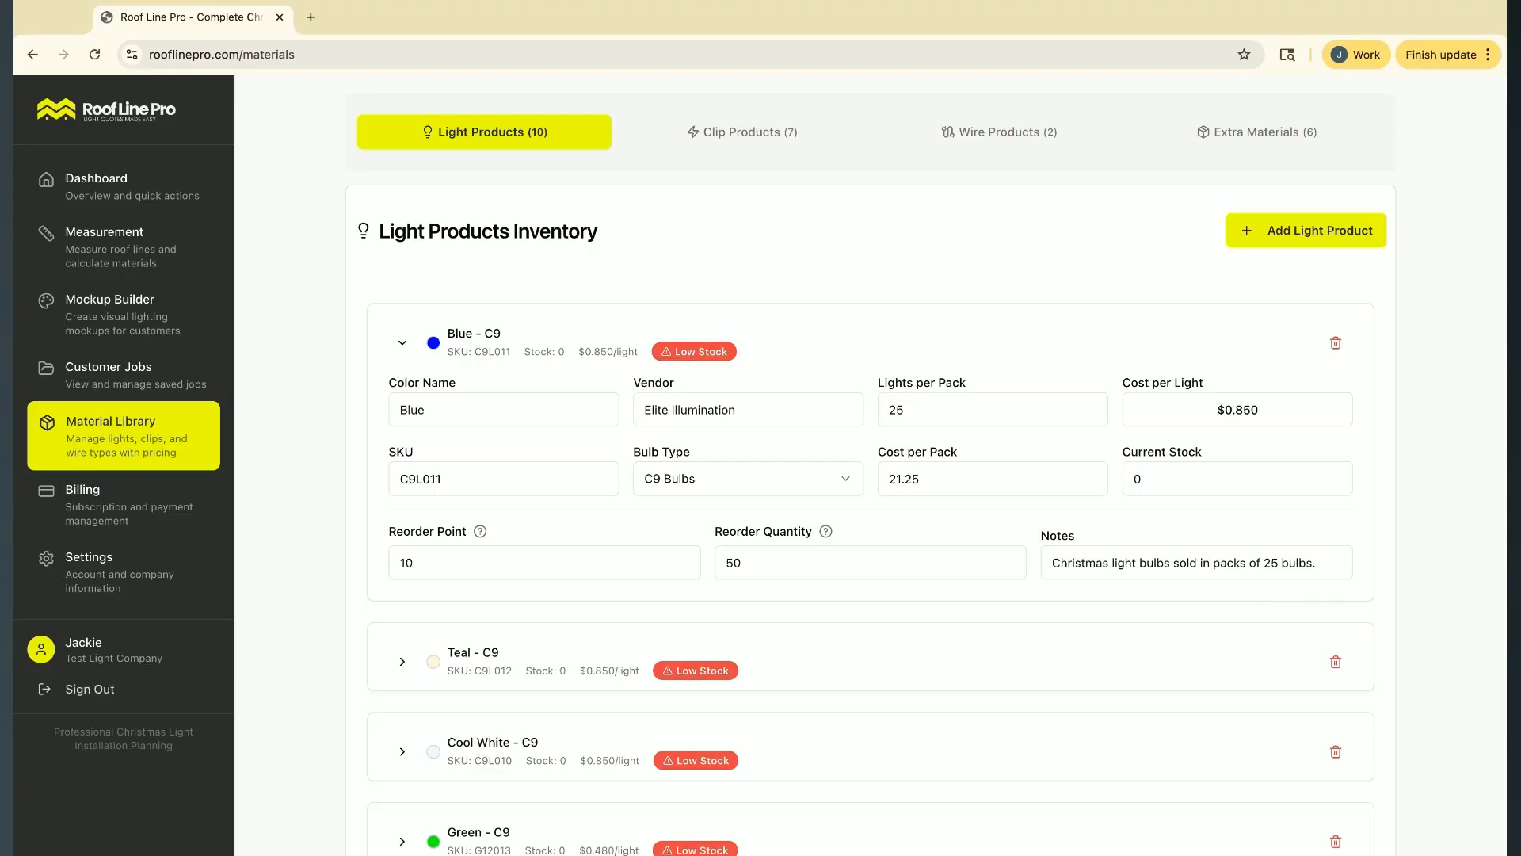
Set the Blue C9 light product's current stock to 5 and collapse its details
left_click(1195, 486)
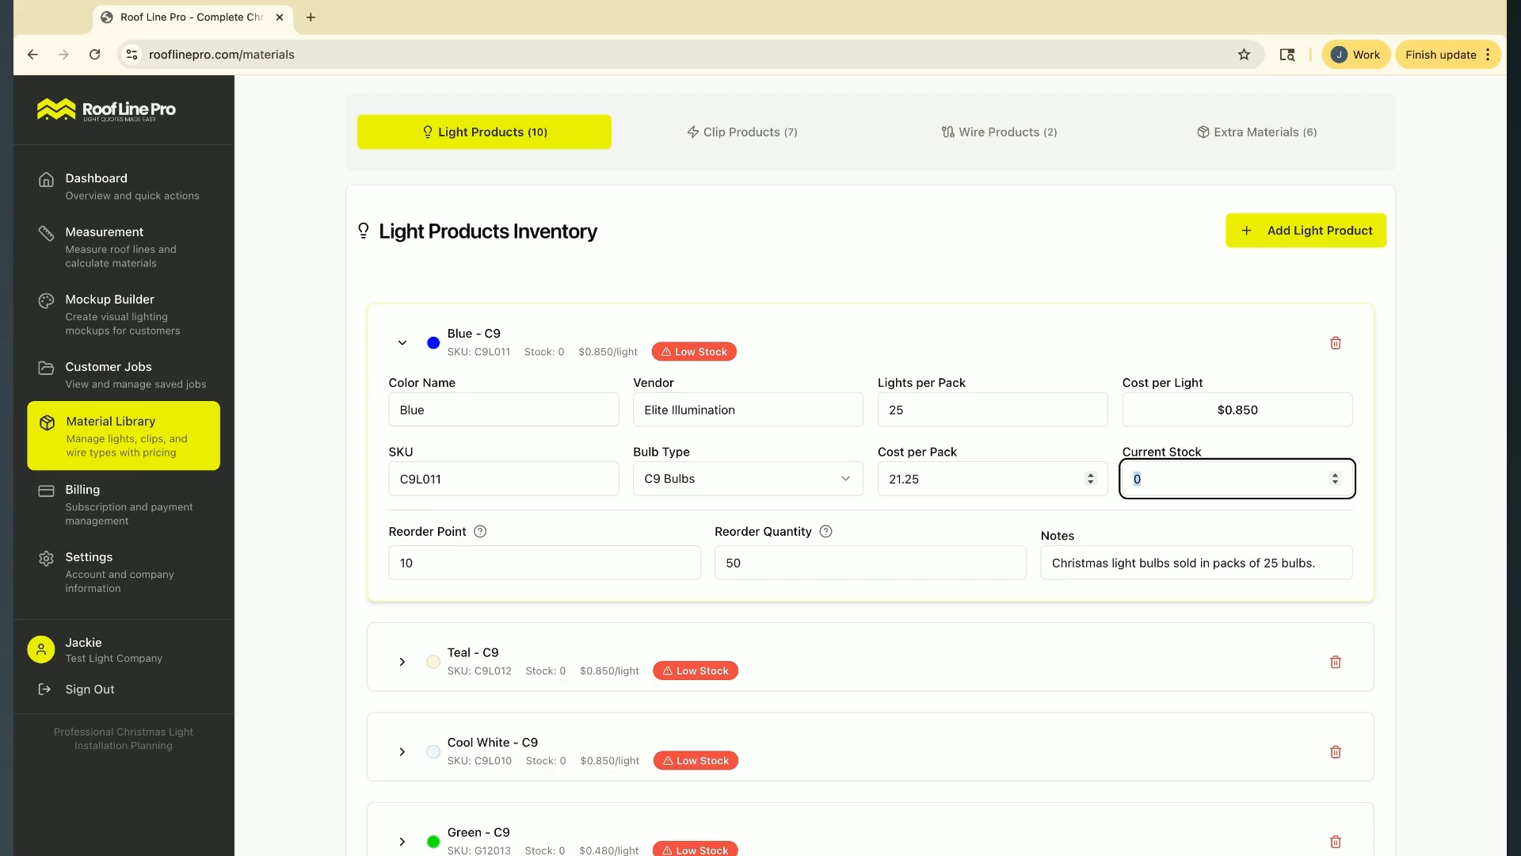
type("5")
left_click(396, 345)
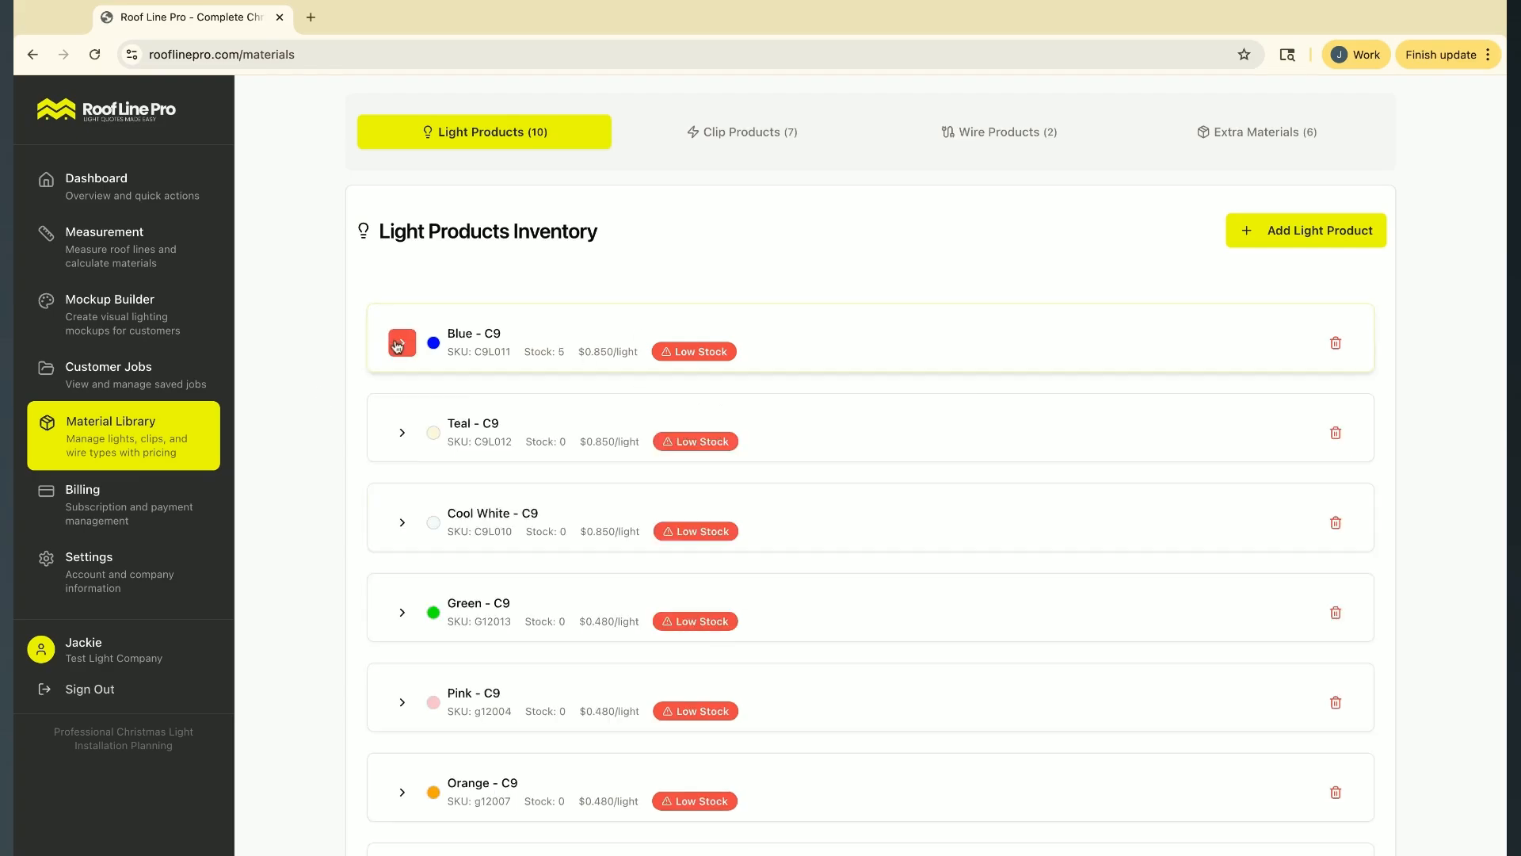
Set the Teal C9 light product's current stock to 5 and collapse its details
left_click(402, 431)
scroll(596, 462, "down", 2)
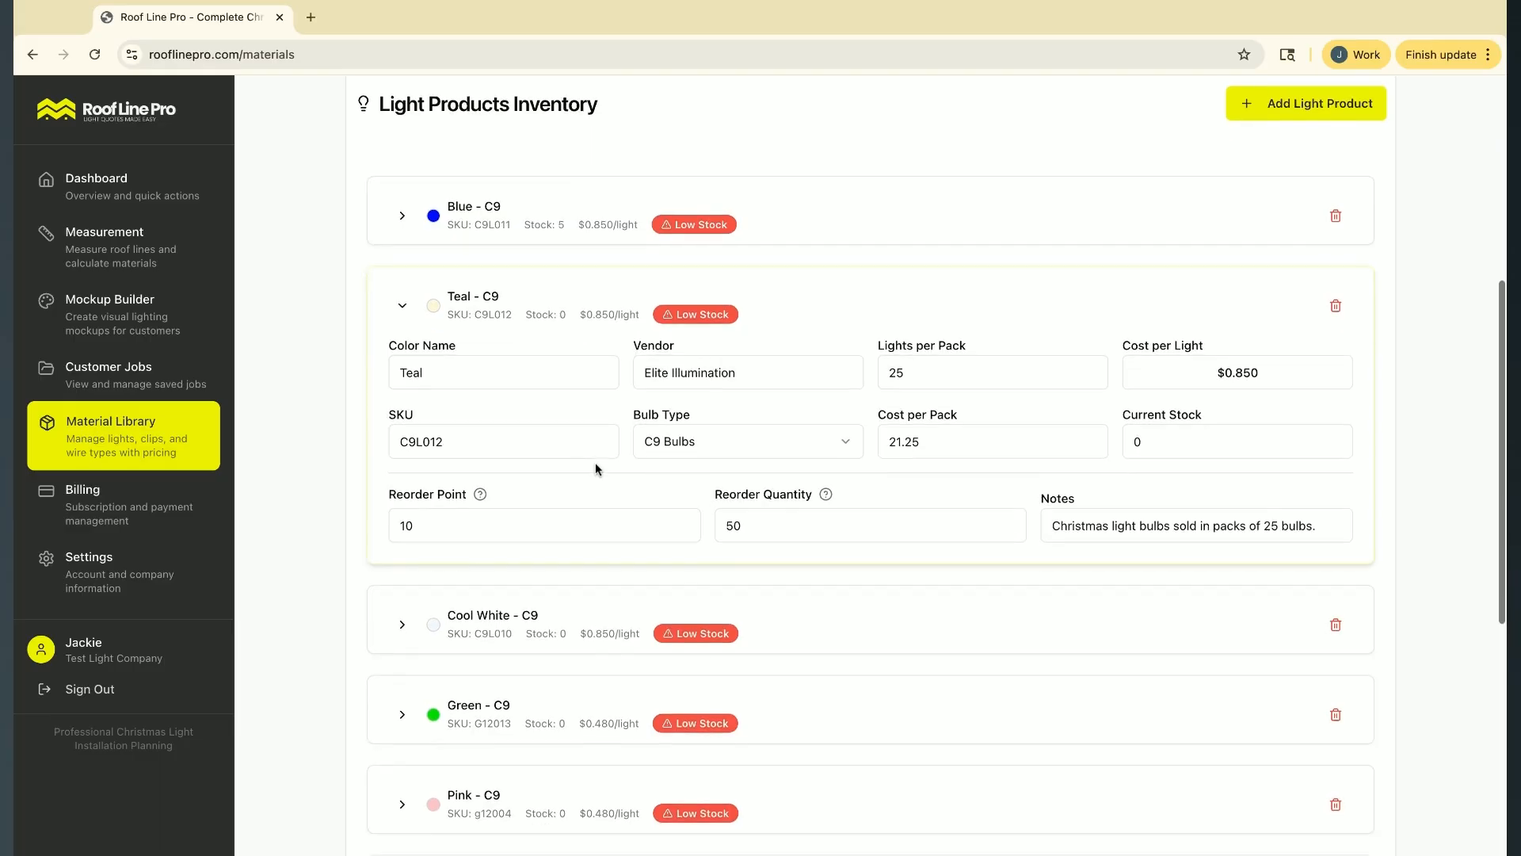
left_click(1214, 442)
type("5")
left_click(403, 306)
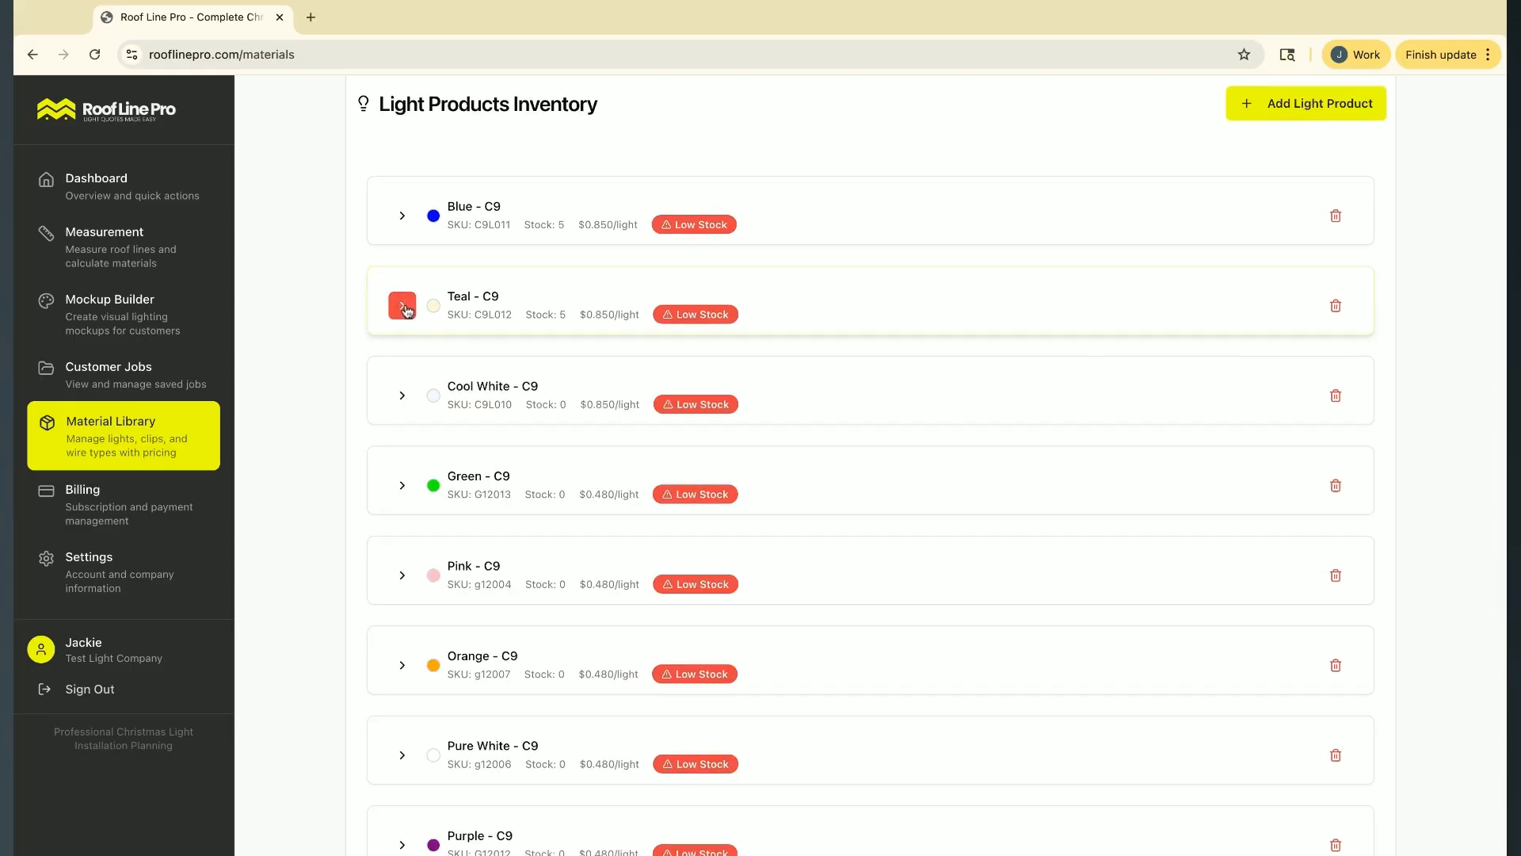
Review the Blue C9 product's reorder details and the list of low-stock items with their reorder quantities
scroll(638, 435, "down", 1)
scroll(568, 392, "up", 2)
scroll(568, 385, "up", 2)
scroll(568, 385, "down", 2)
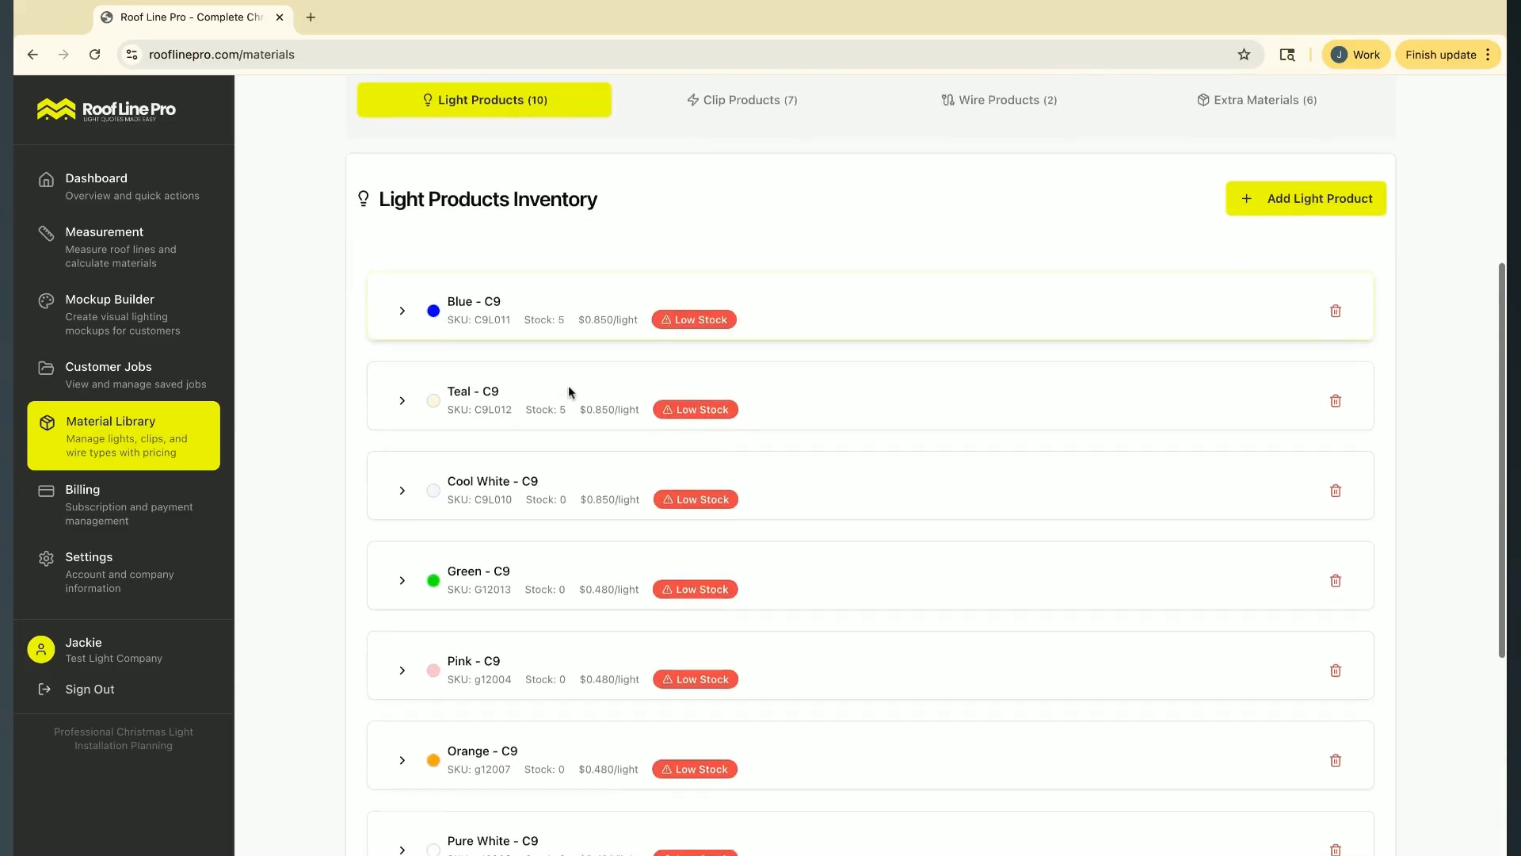
left_click(402, 307)
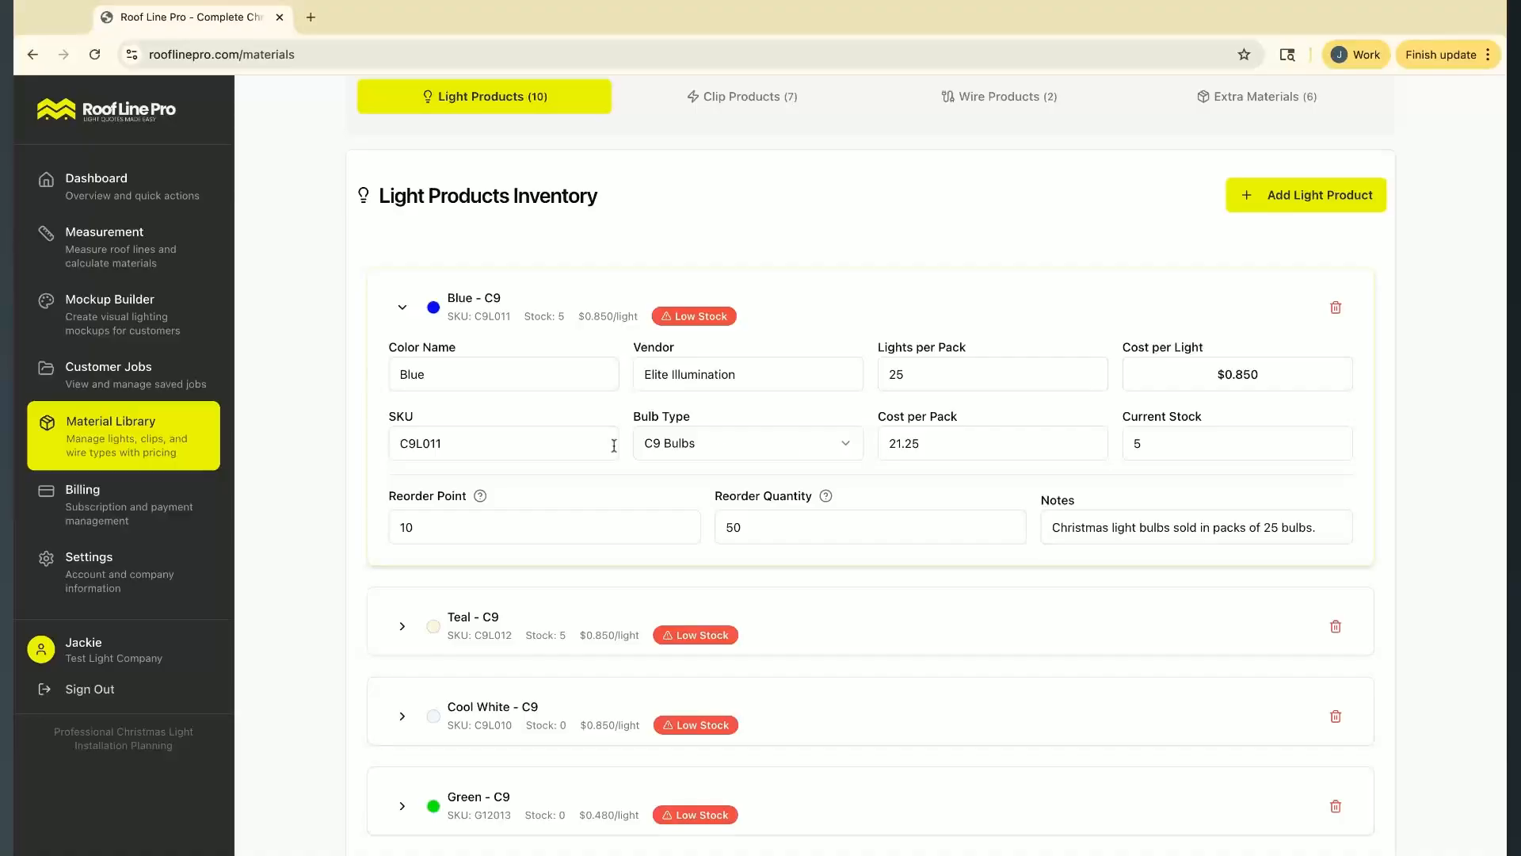
scroll(733, 265, "up", 5)
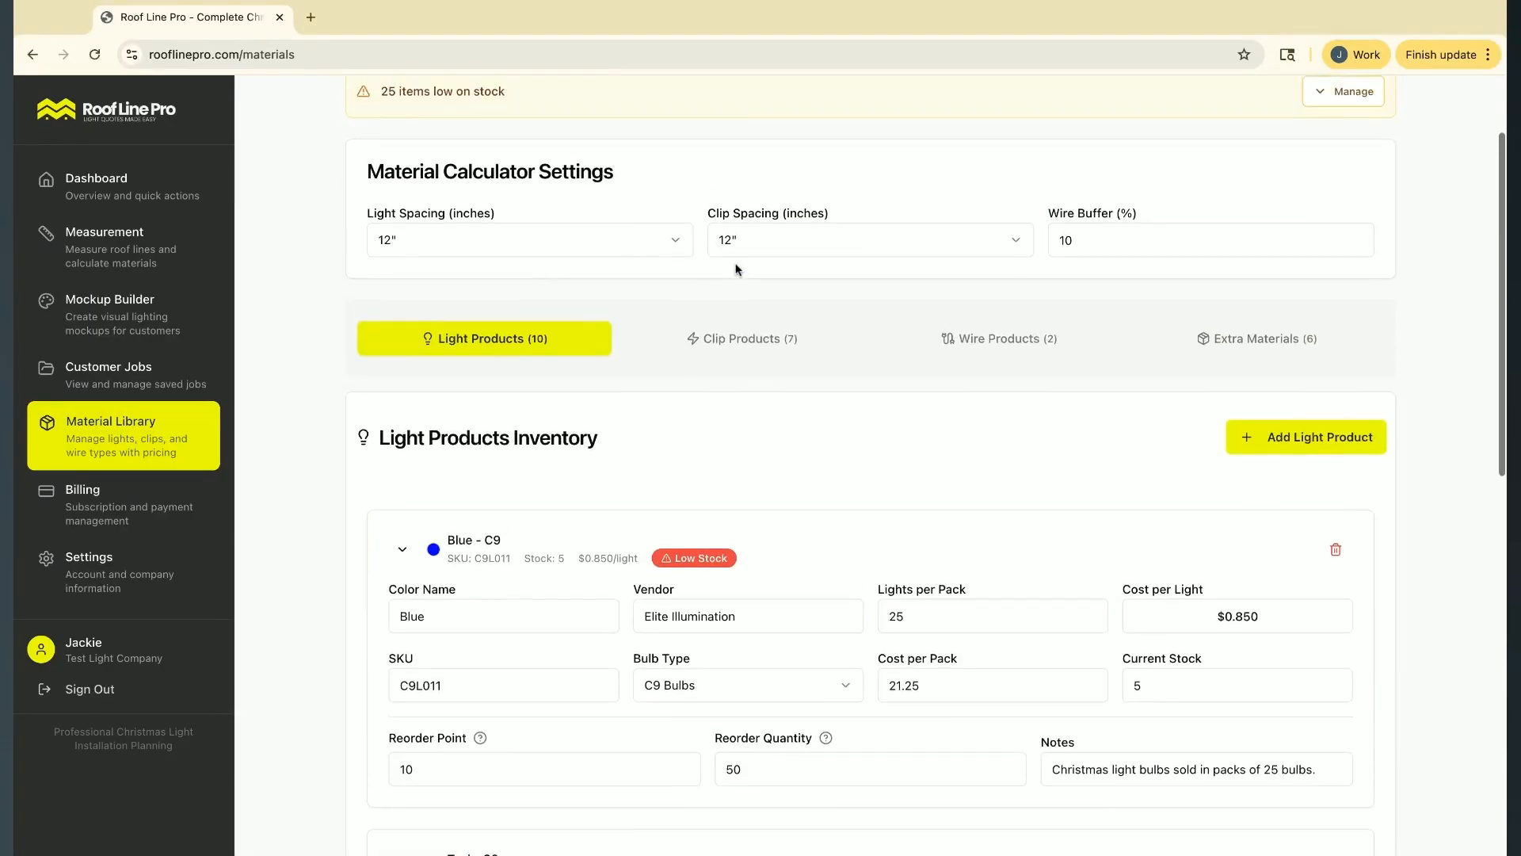
left_click(1352, 228)
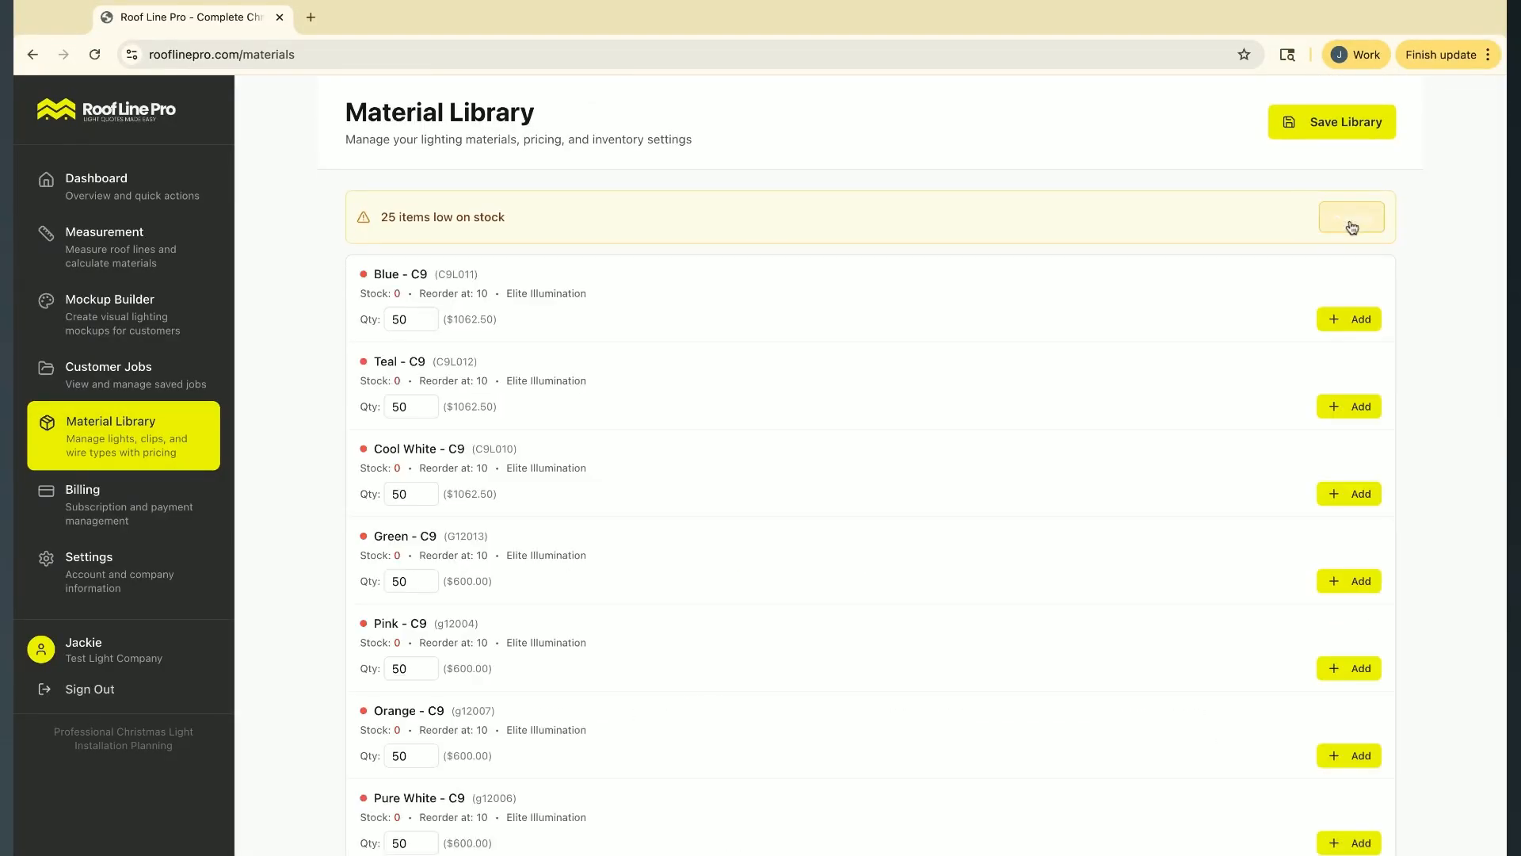
left_click(1329, 227)
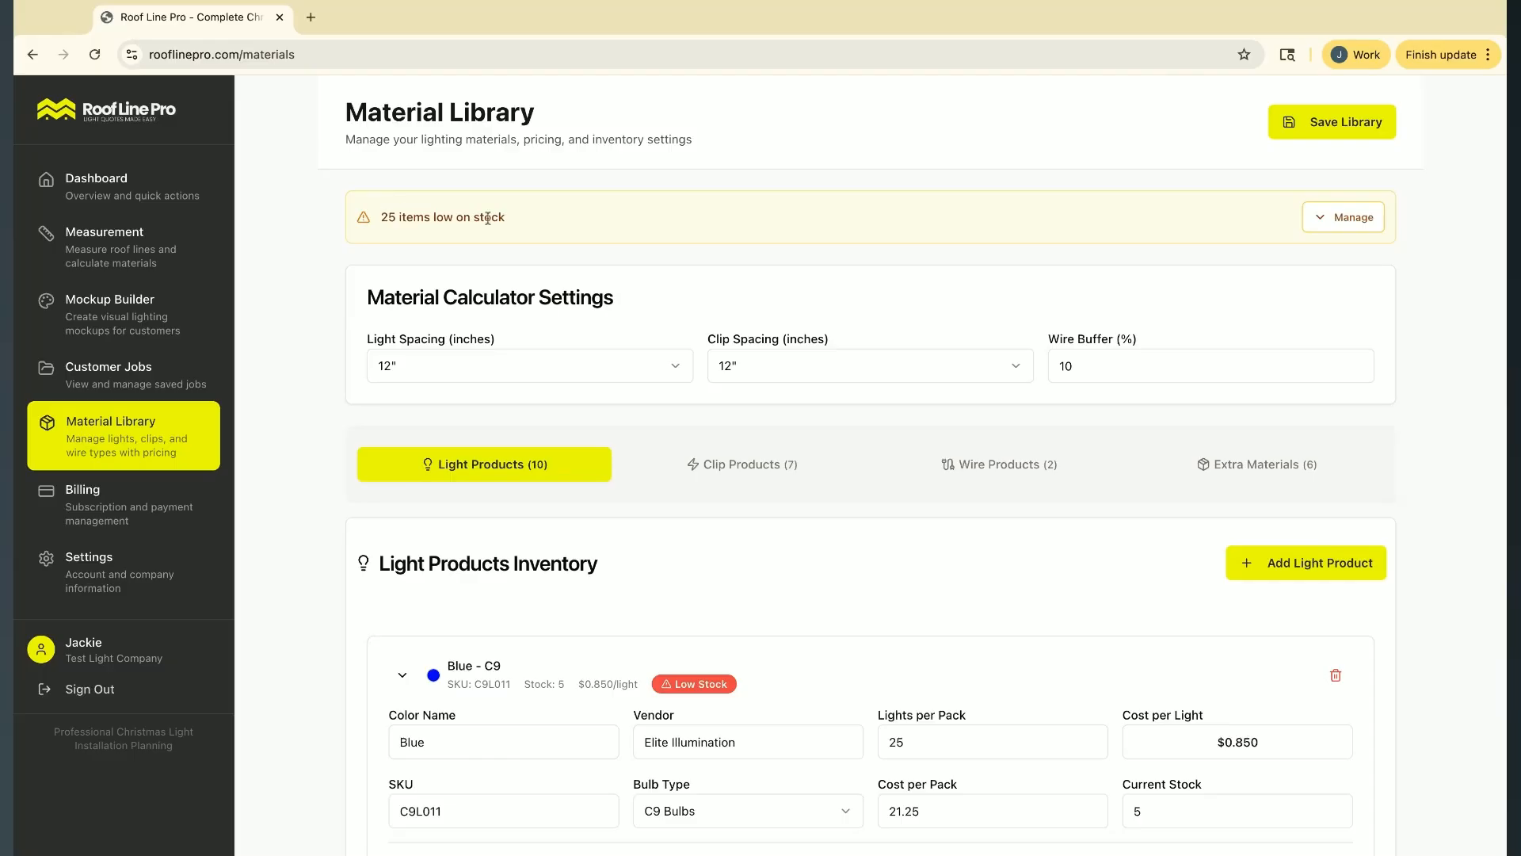
left_click(1347, 218)
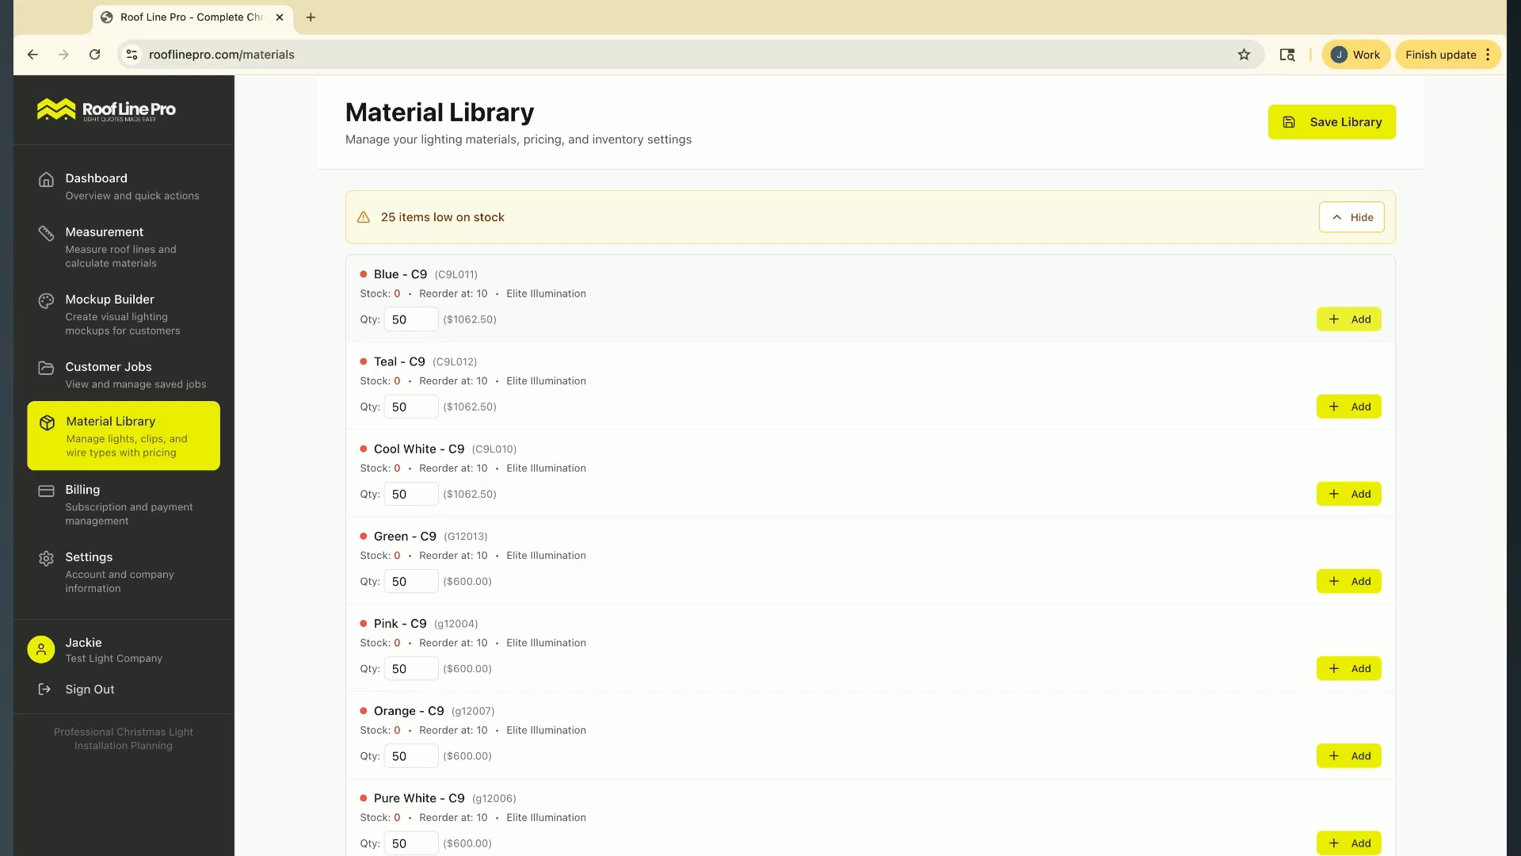
left_click(1353, 227)
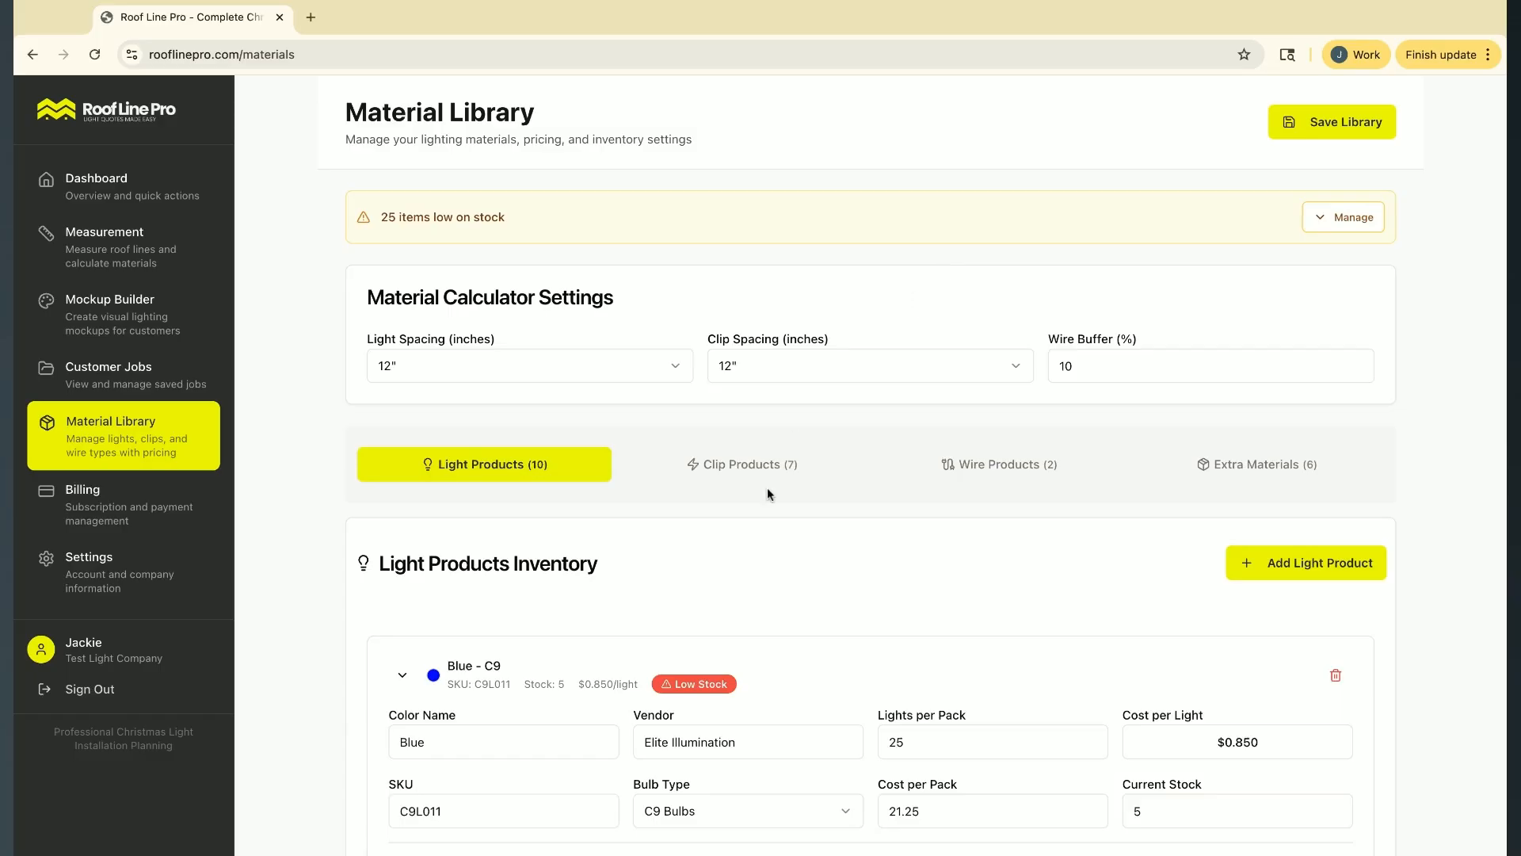
Set the Blue C9 light product's reorder point to 3 and reorder quantity to 20, and collapse its details
scroll(767, 494, "down", 5)
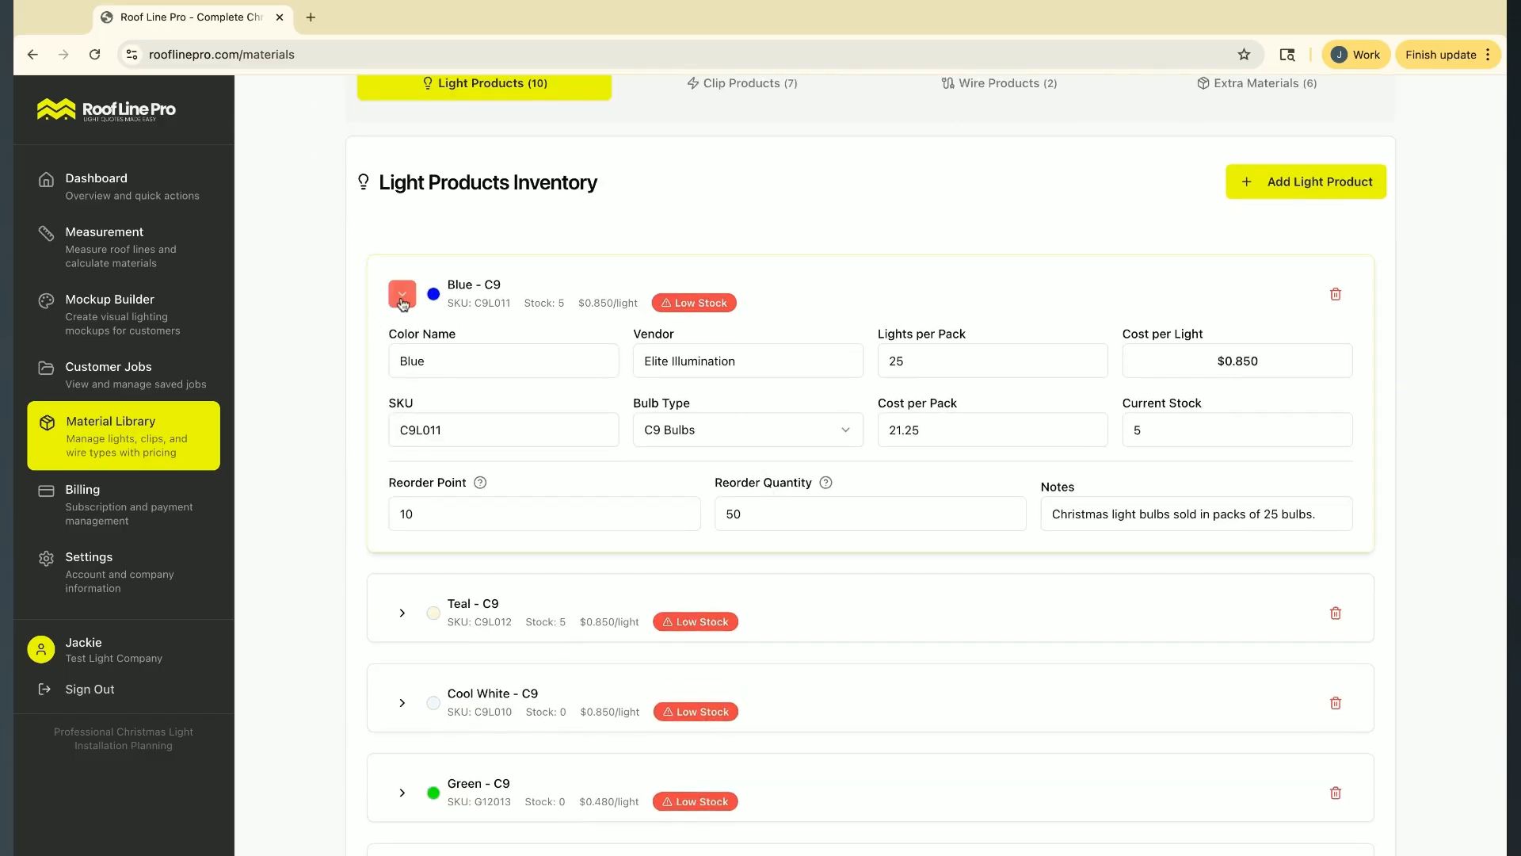
double_click(448, 512)
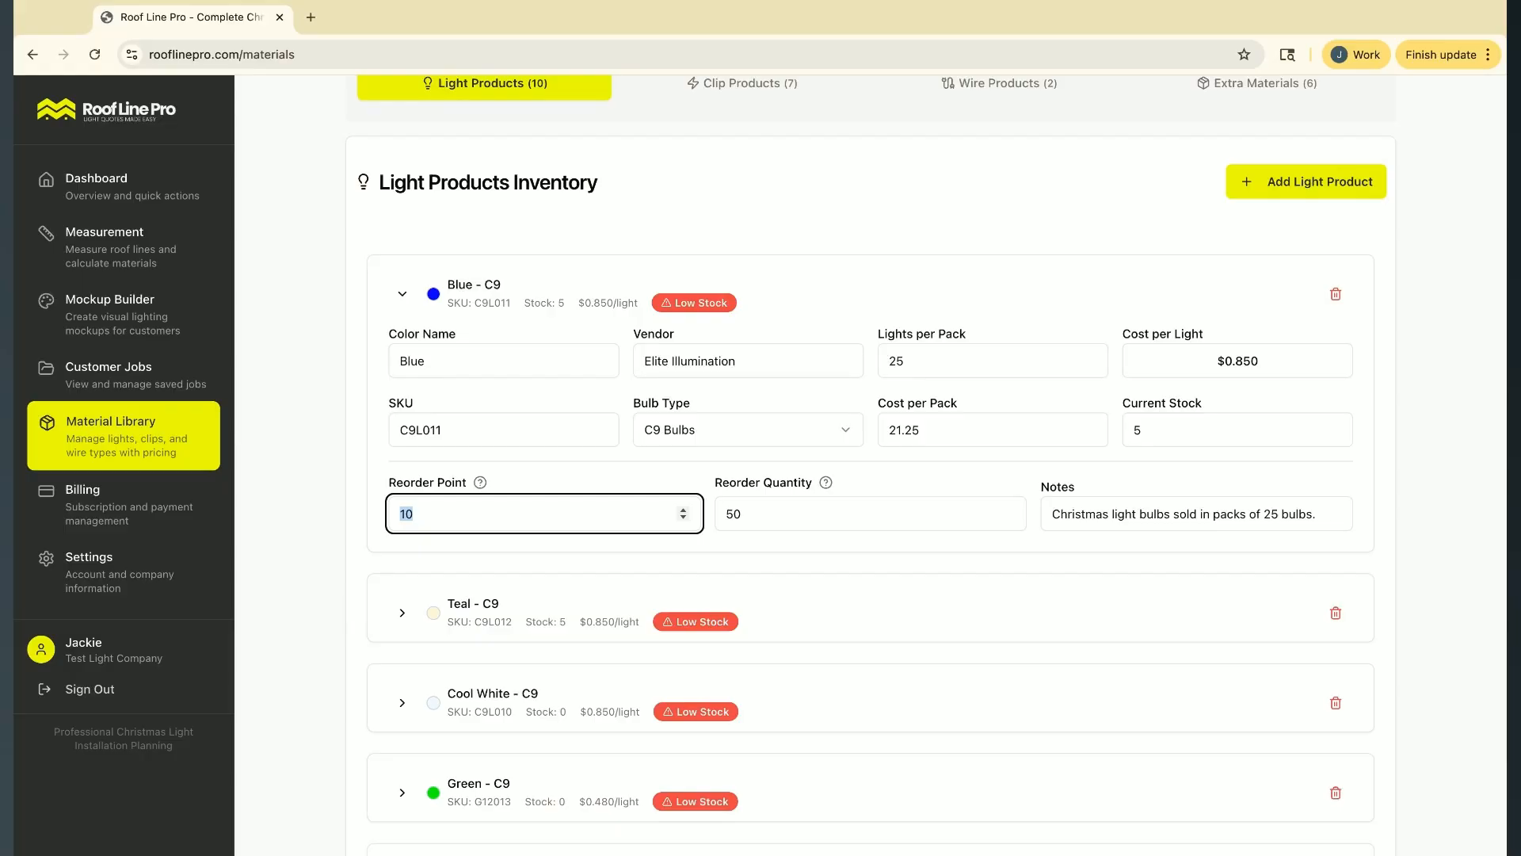
type("3")
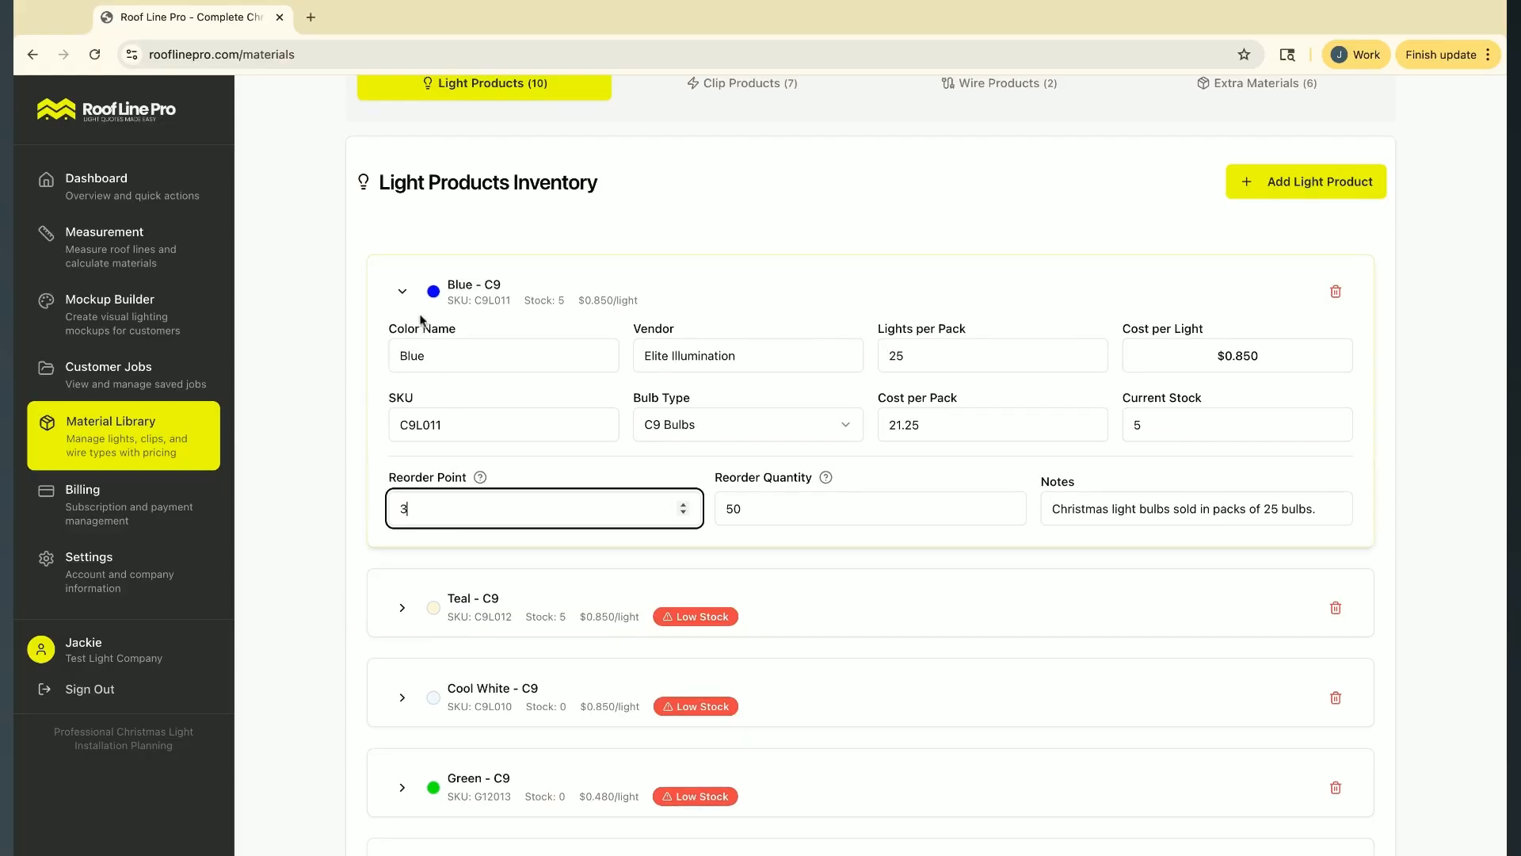
double_click(812, 509)
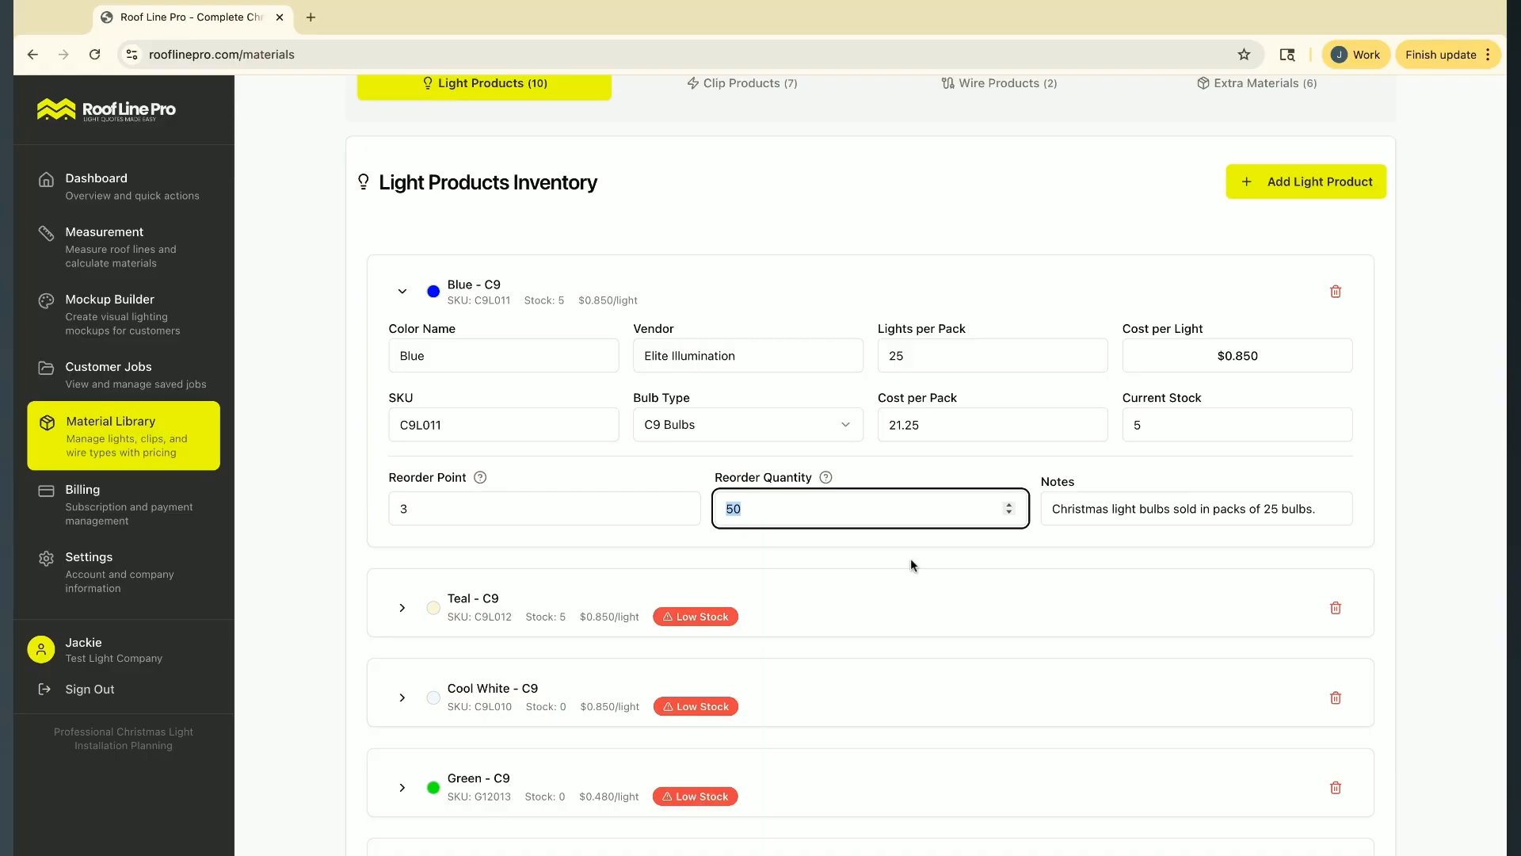
type("20")
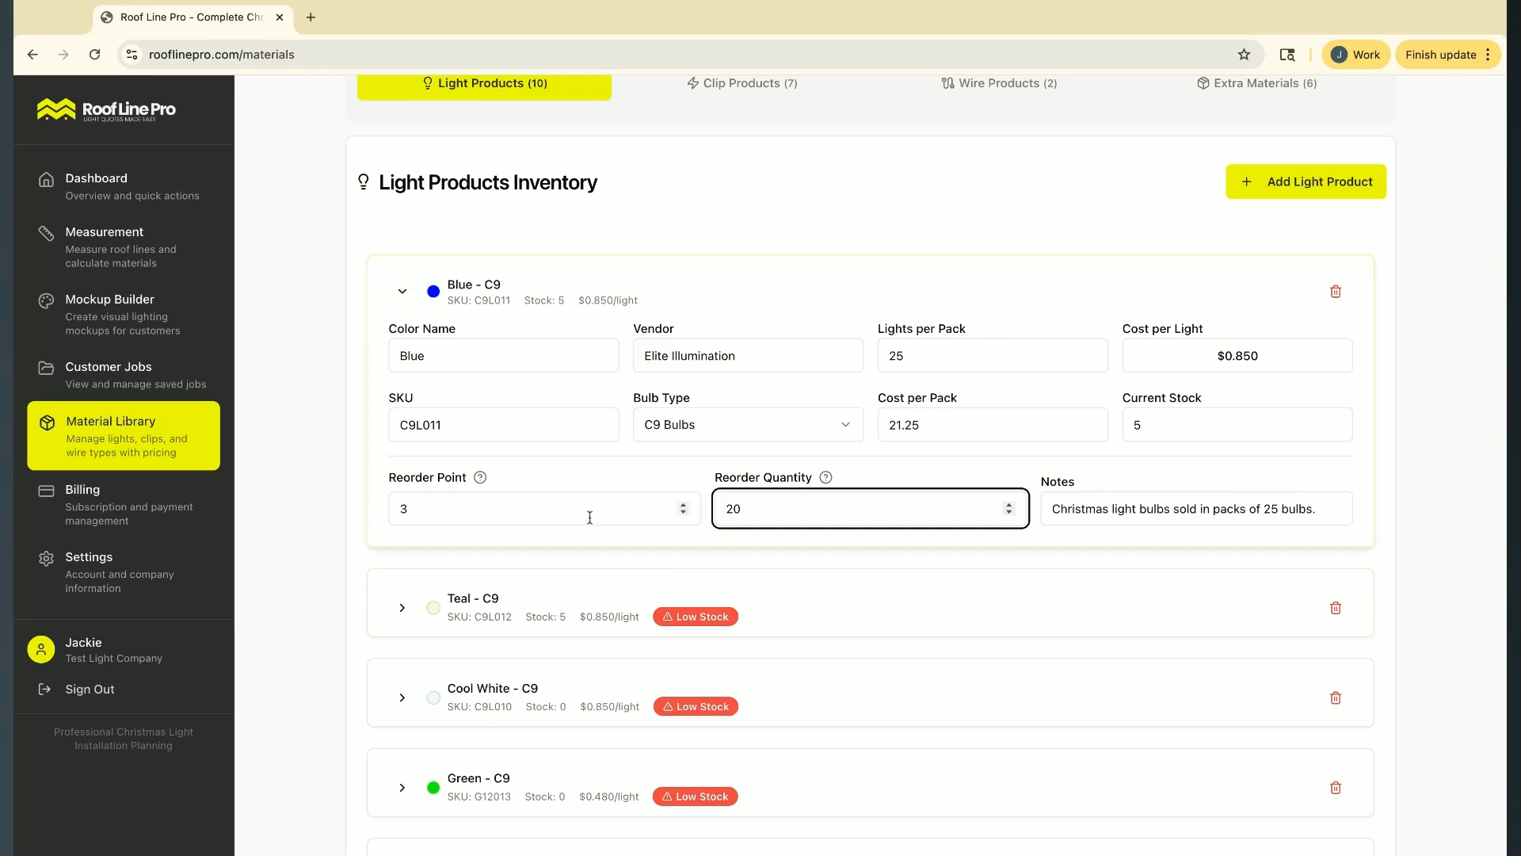
left_click(402, 297)
Expand the low-stock list and add Blue C9 to the reorder list with a quantity of 20
scroll(880, 323, "up", 5)
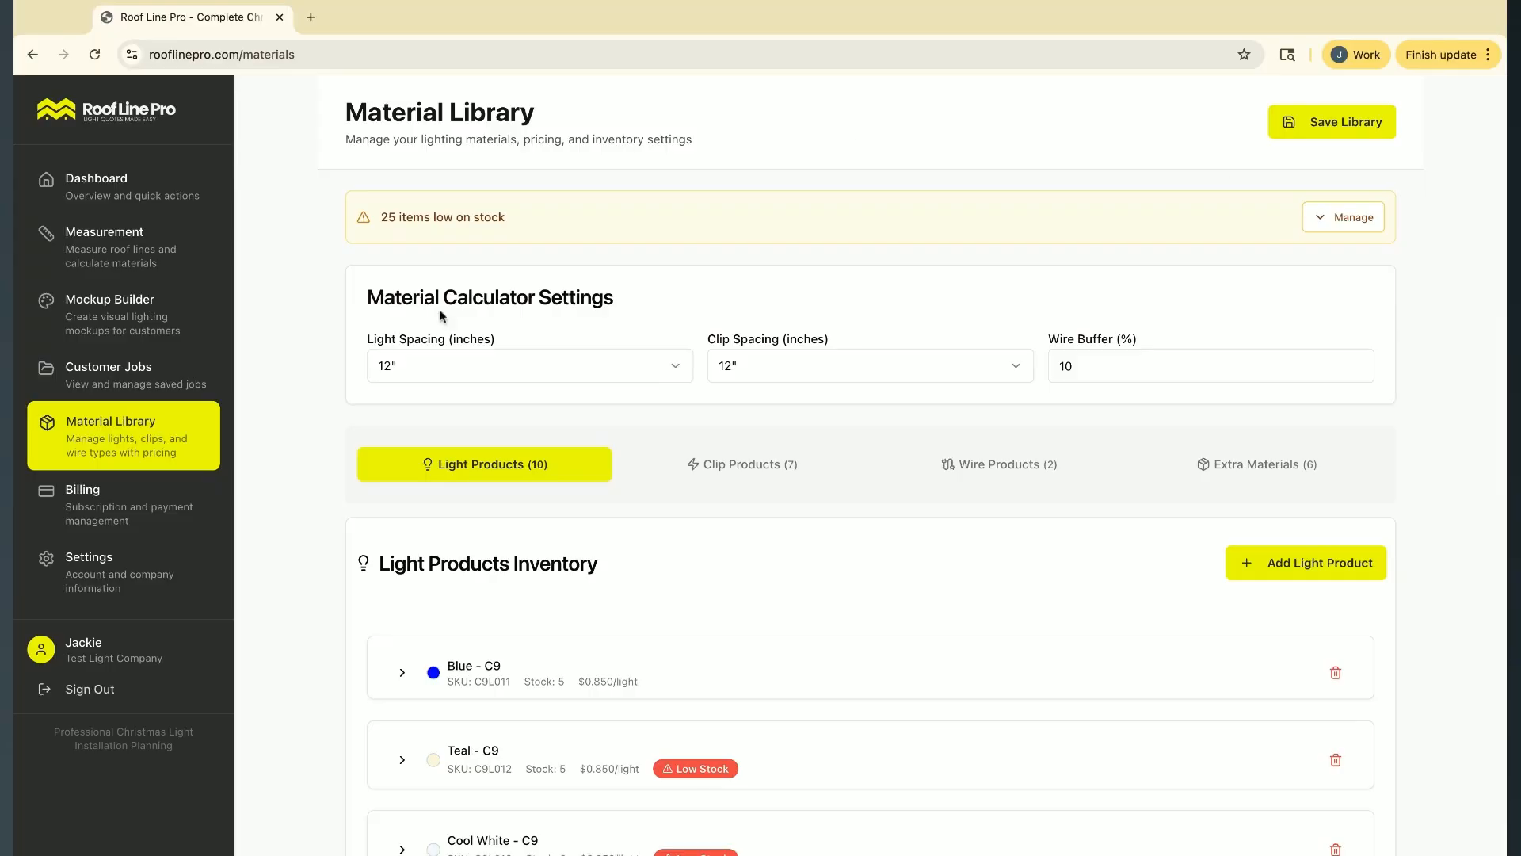
left_click(1355, 226)
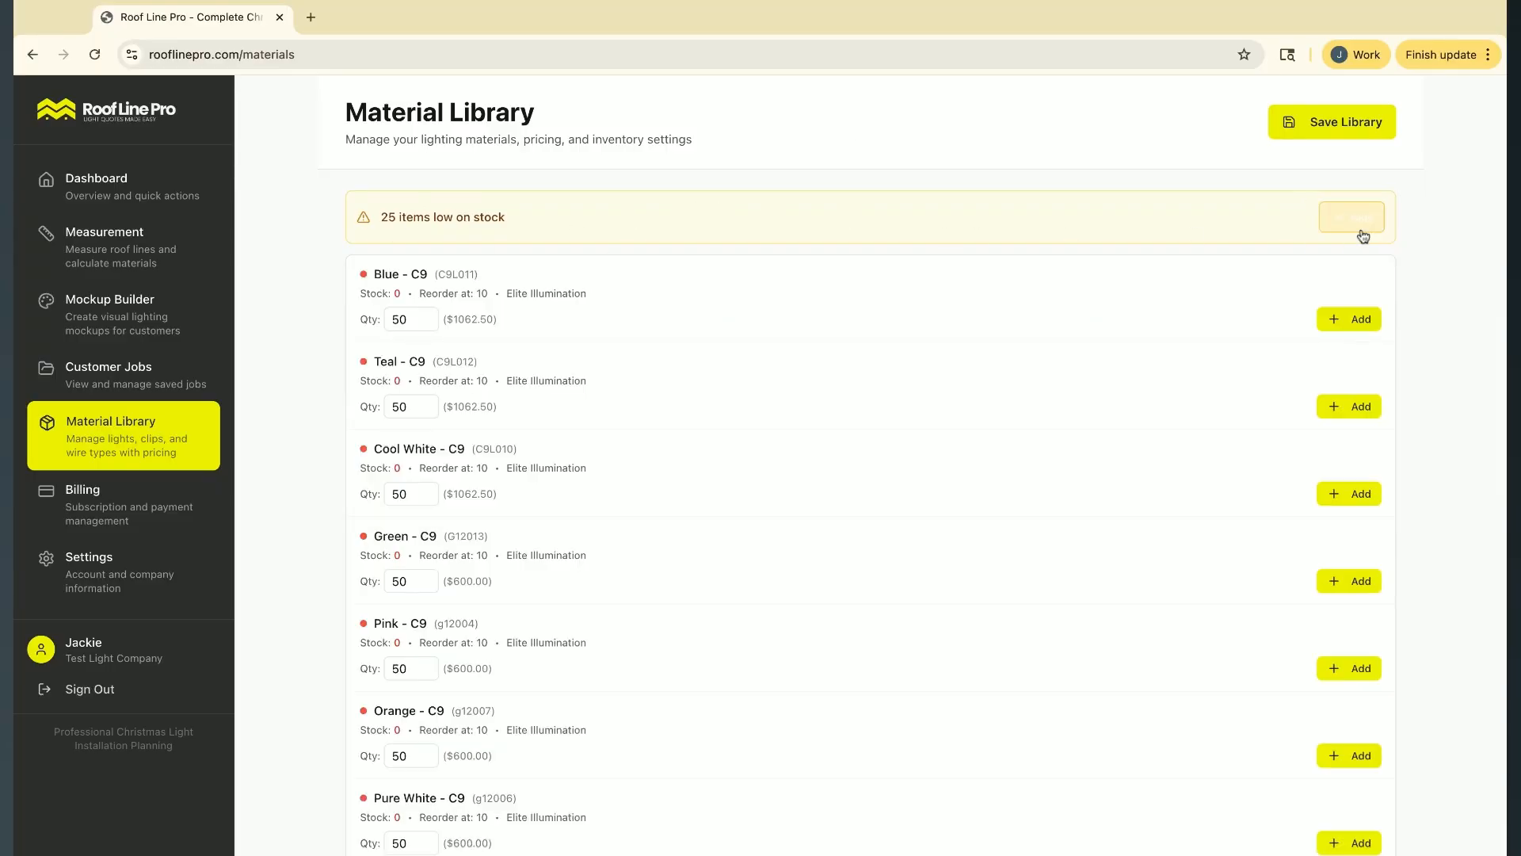
left_click(406, 320)
left_click_drag(407, 320, 360, 319)
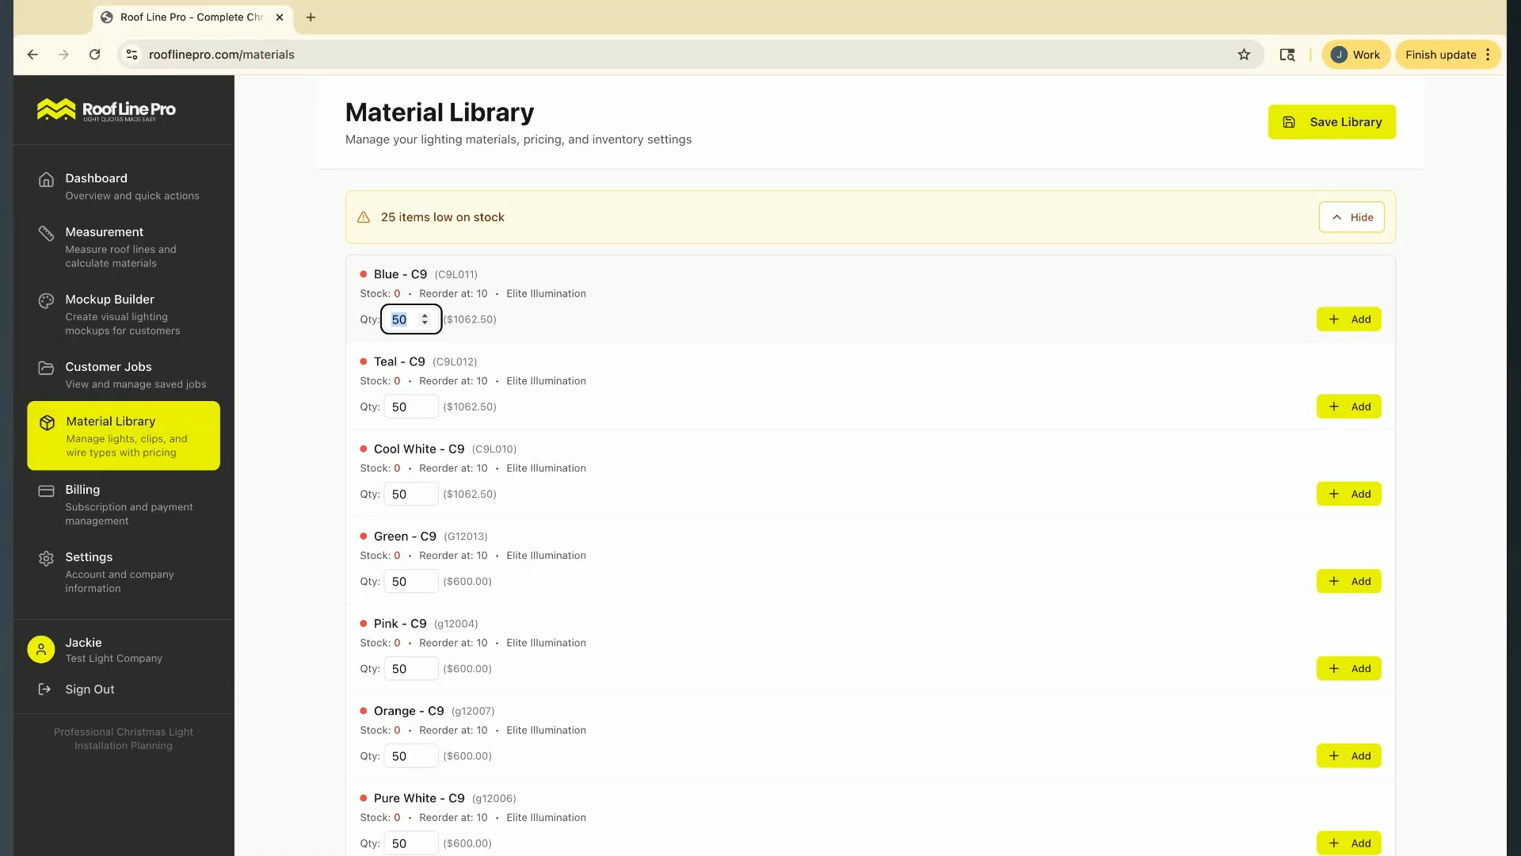
type("20")
left_click(1349, 328)
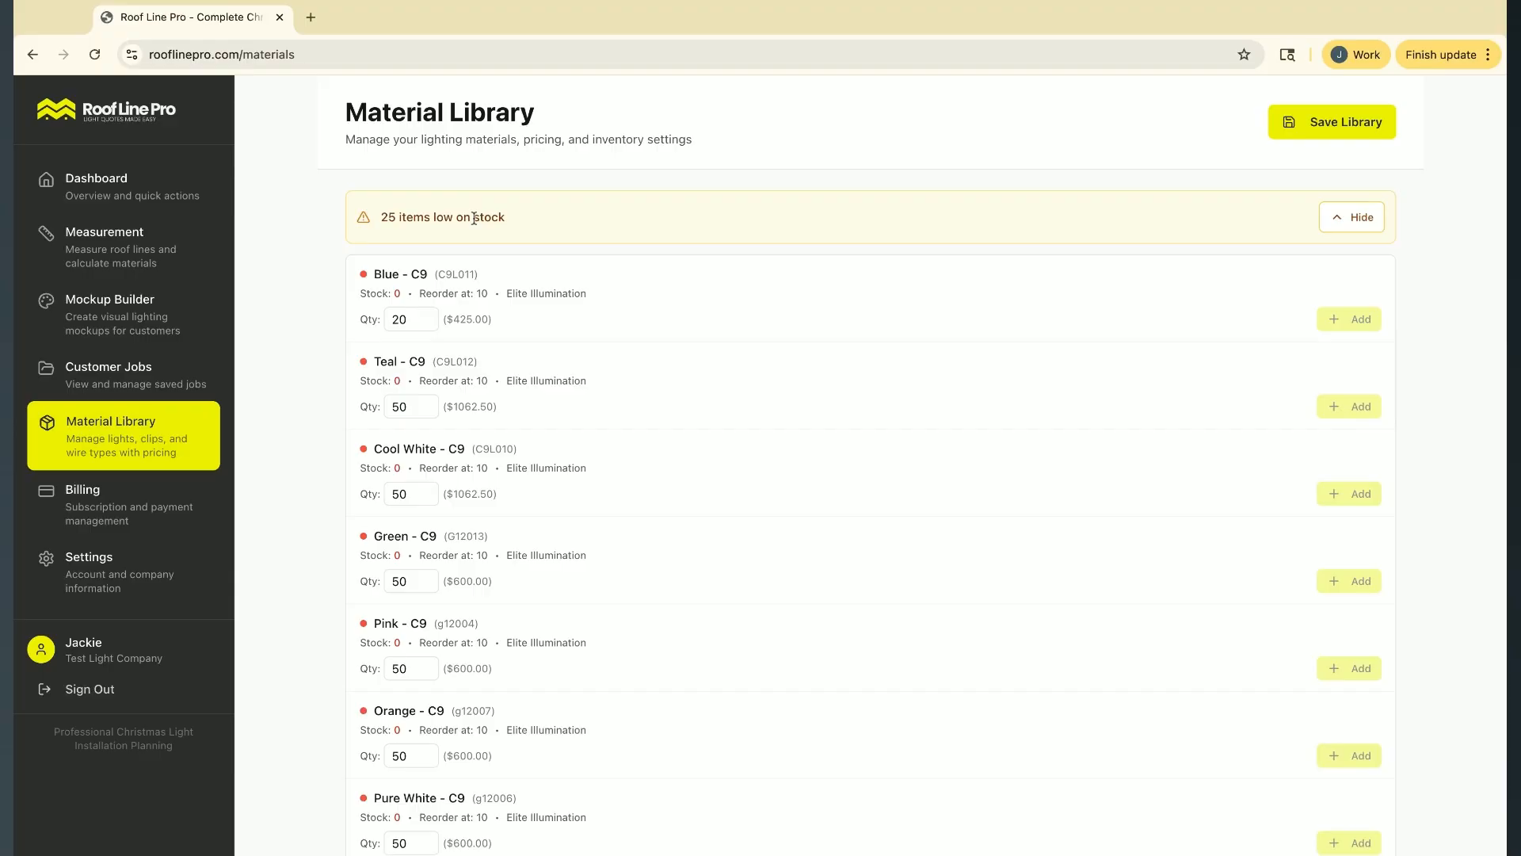
Save the material library and collapse the low-stock list
left_click(1353, 125)
left_click(1351, 217)
scroll(754, 492, "down", 9)
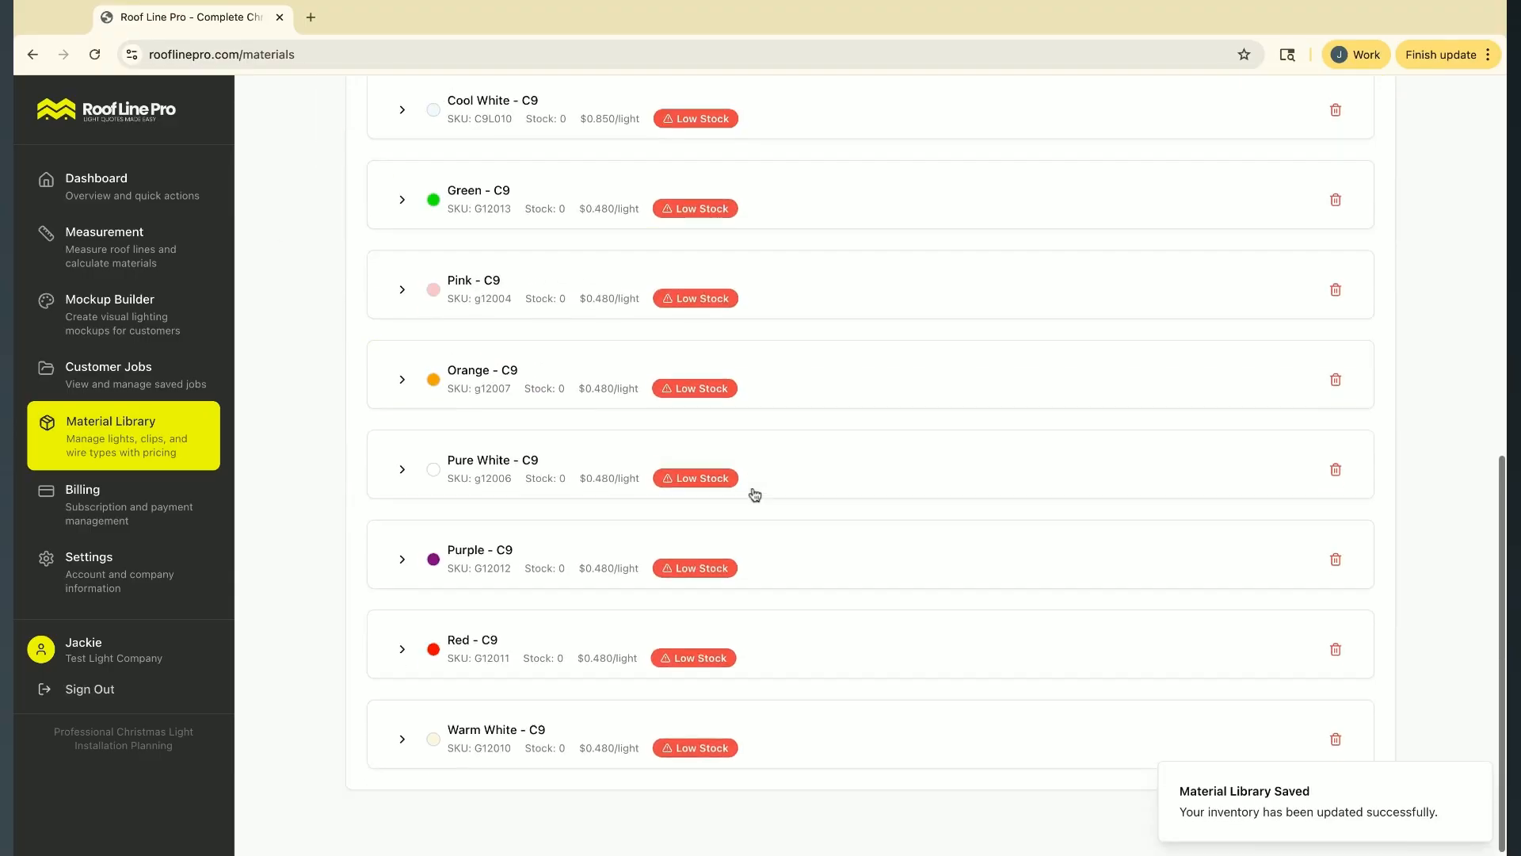
scroll(377, 237, "up", 3)
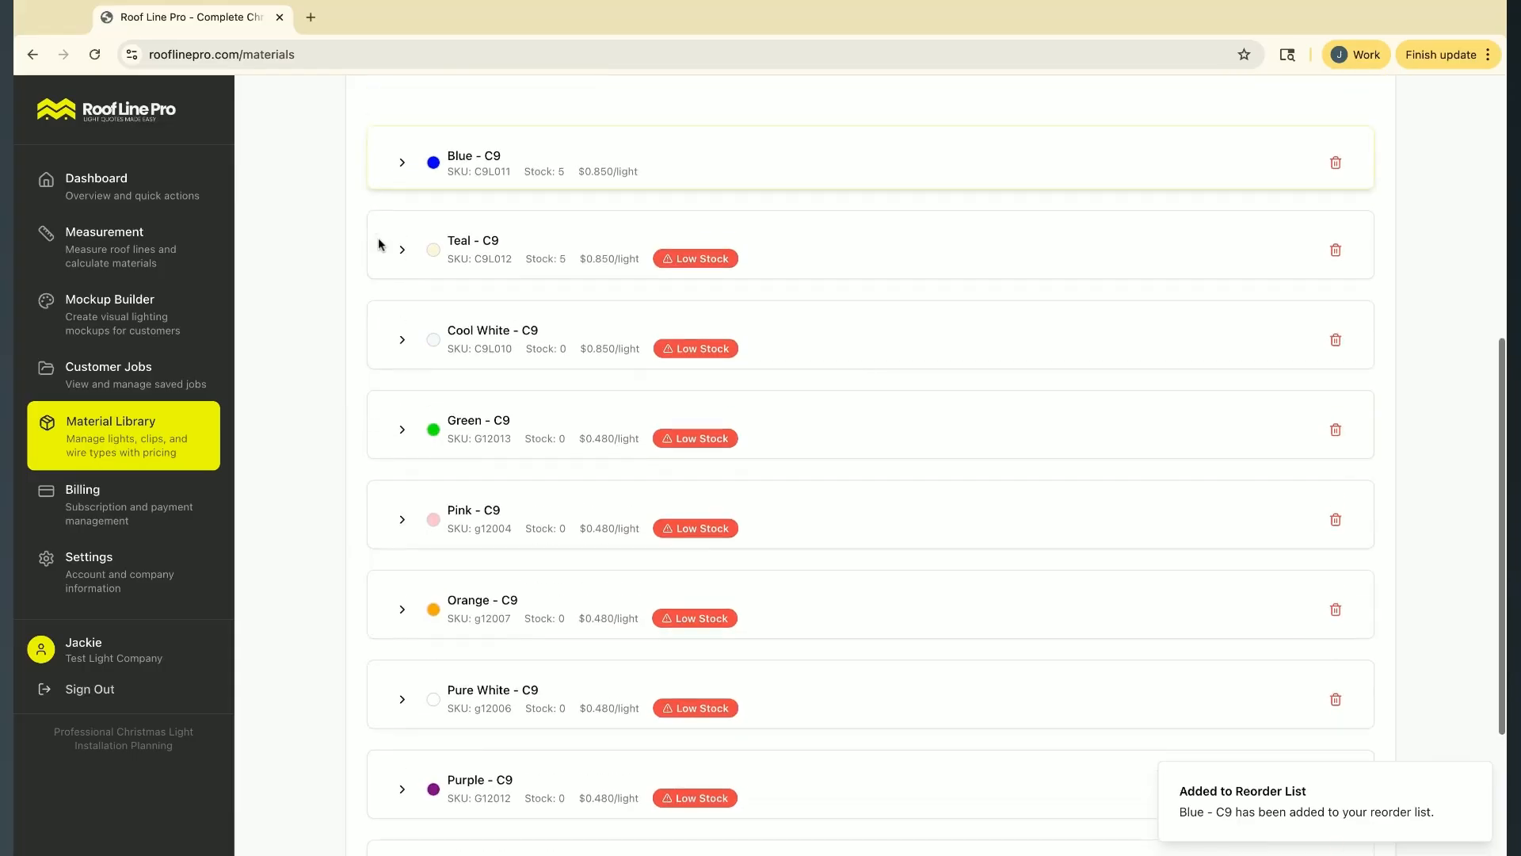
Expand the Cool White C9 light product and set its current stock to 10
left_click(402, 249)
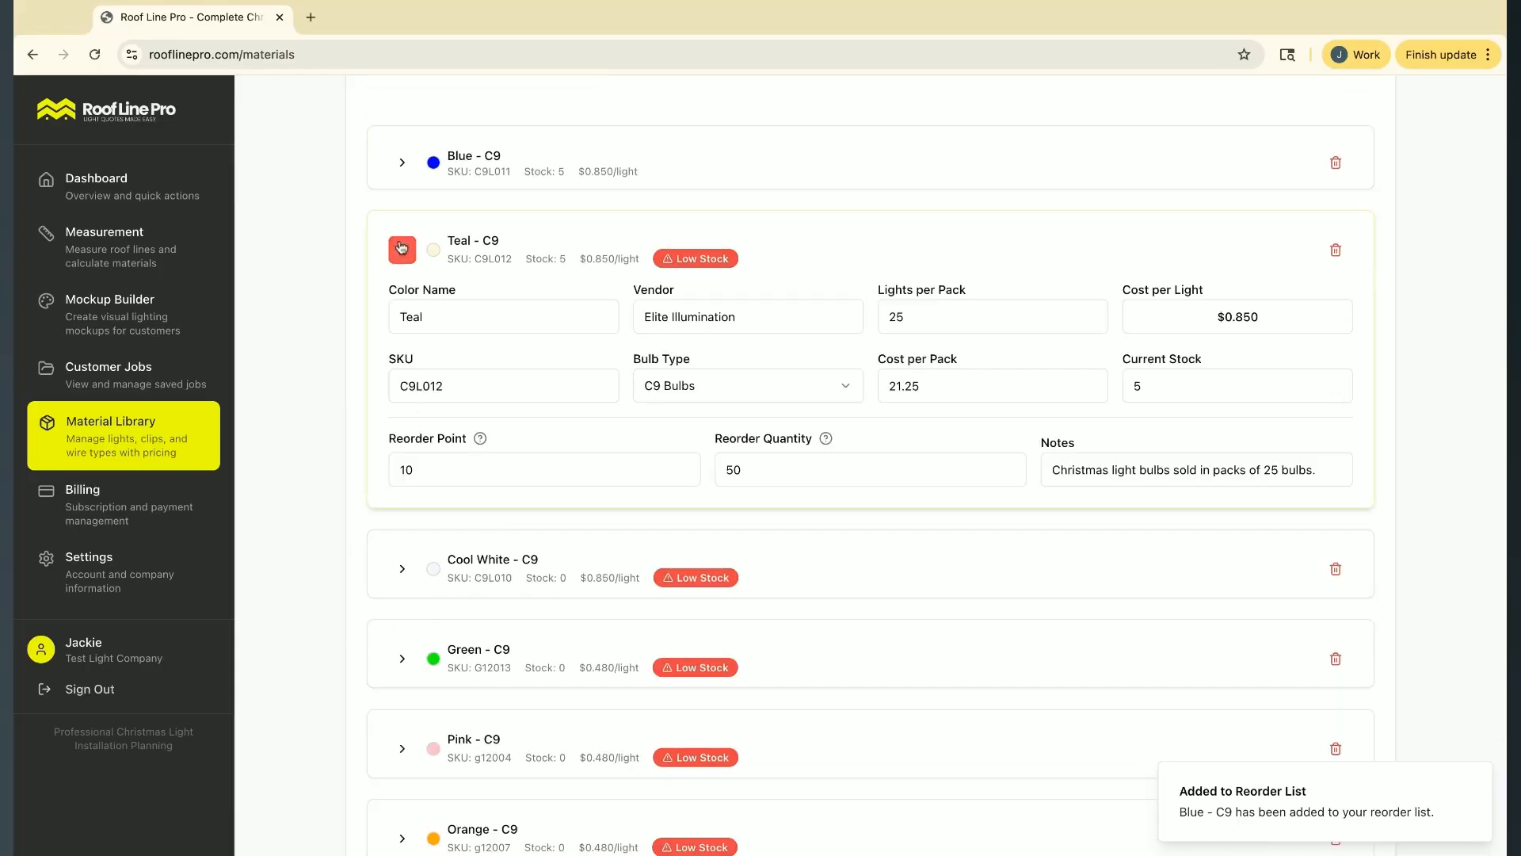
left_click(402, 249)
left_click(402, 341)
left_click(1184, 471)
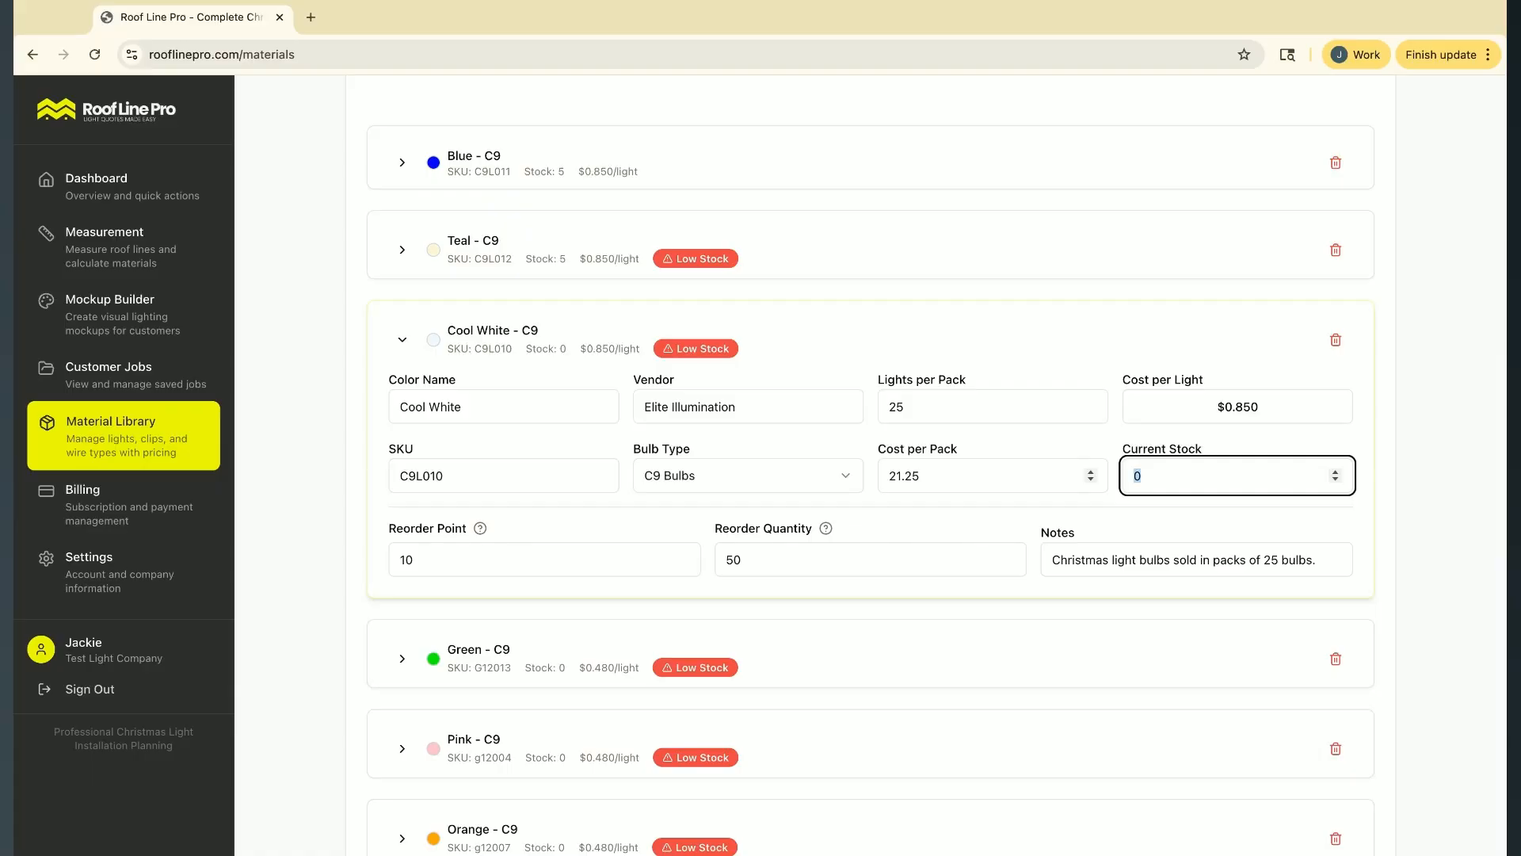
type("10")
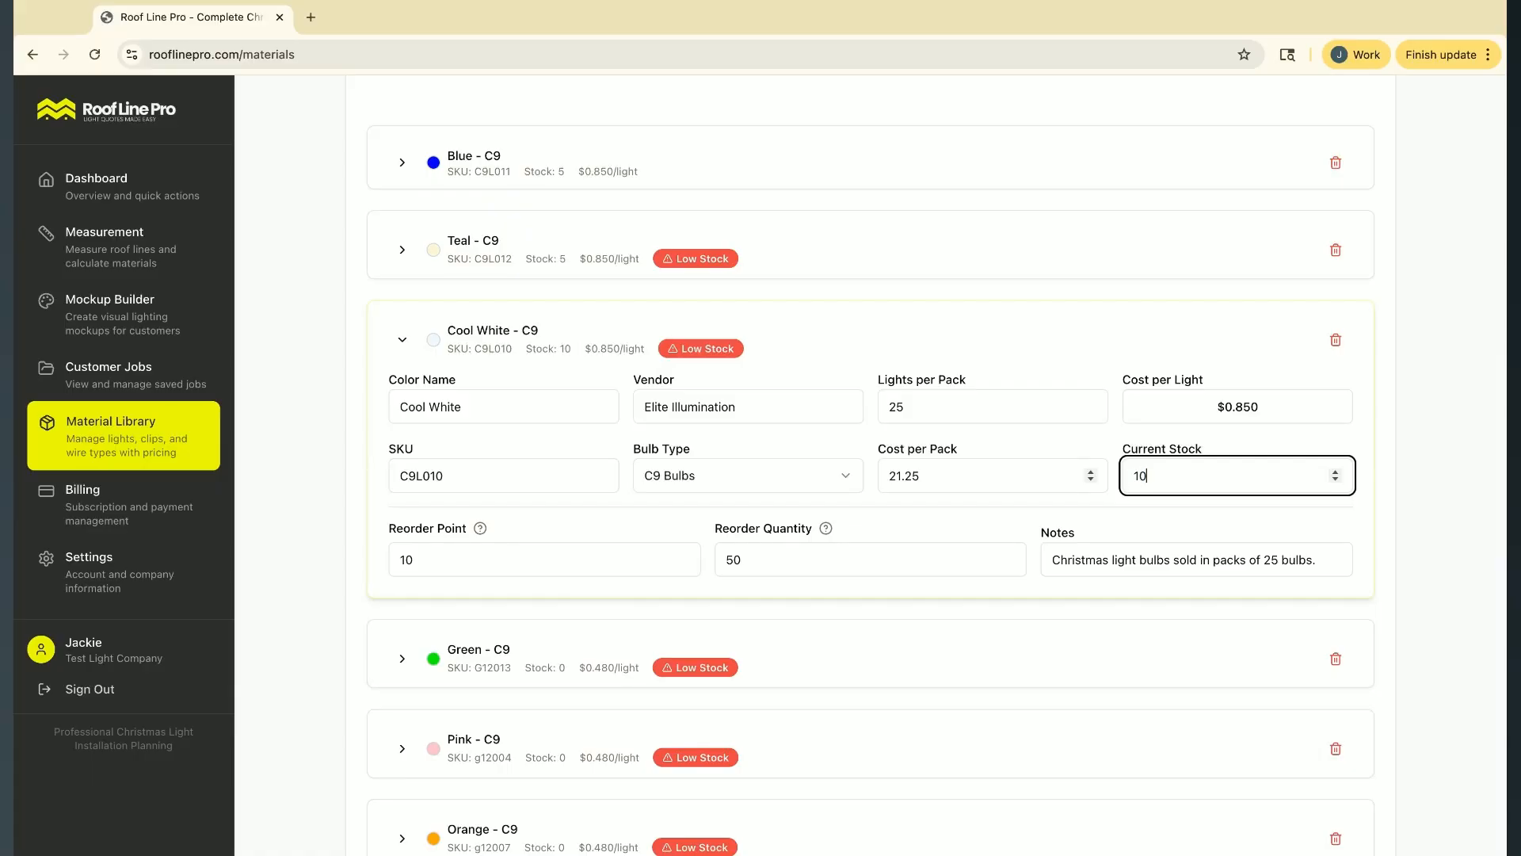
Set the Blue C9 light product's current stock to 20 and collapse its details
left_click(400, 182)
left_click(1179, 303)
type("20")
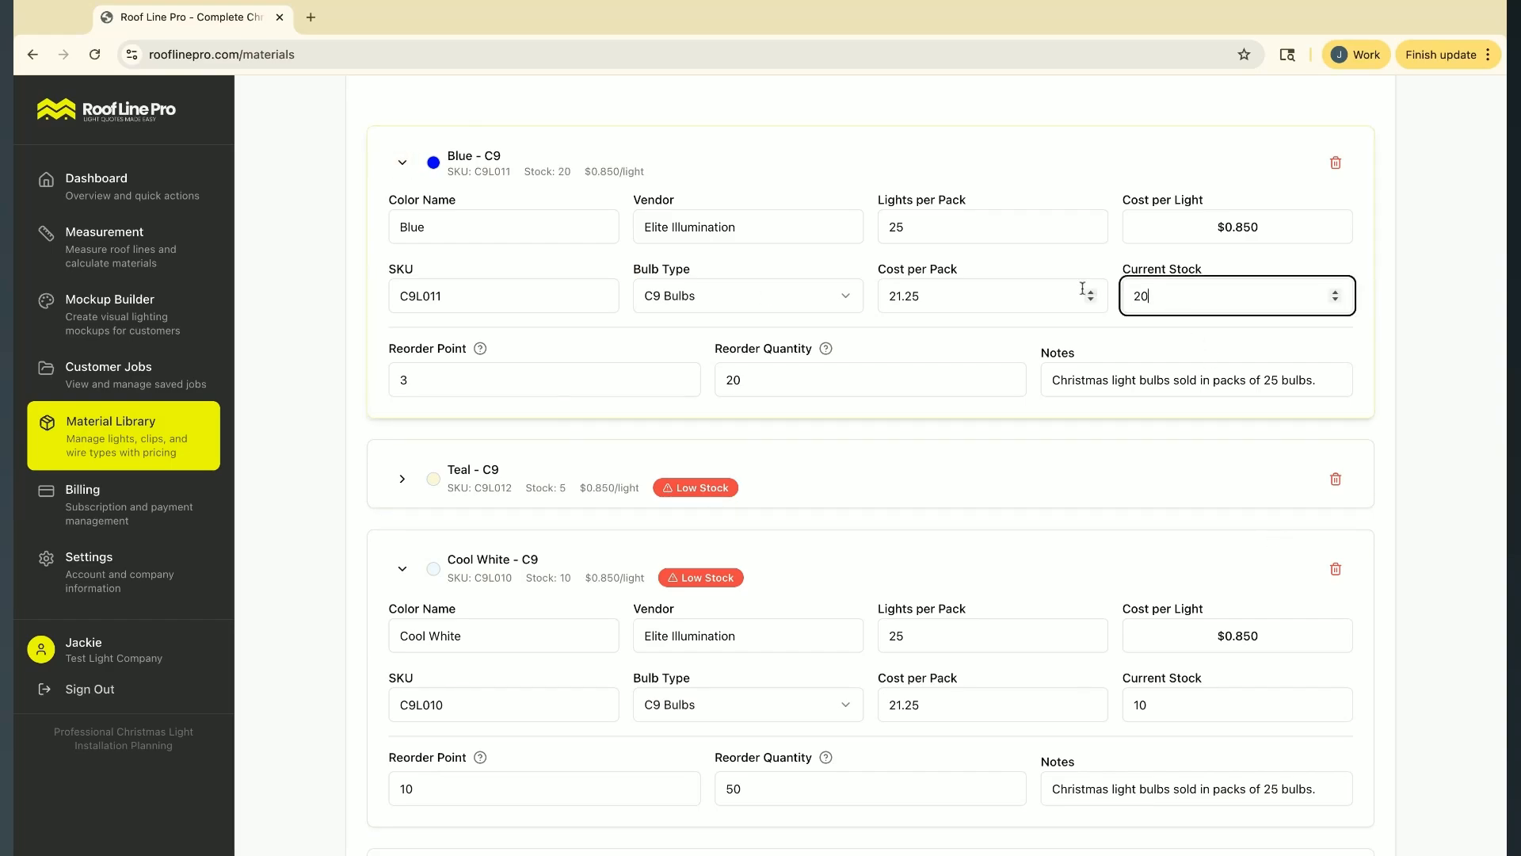
left_click(402, 162)
Set the Cool White C9 light product's current stock to 20 and collapse its details
left_click(1170, 479)
key("BackSpace")
key("BackSpace")
type("20")
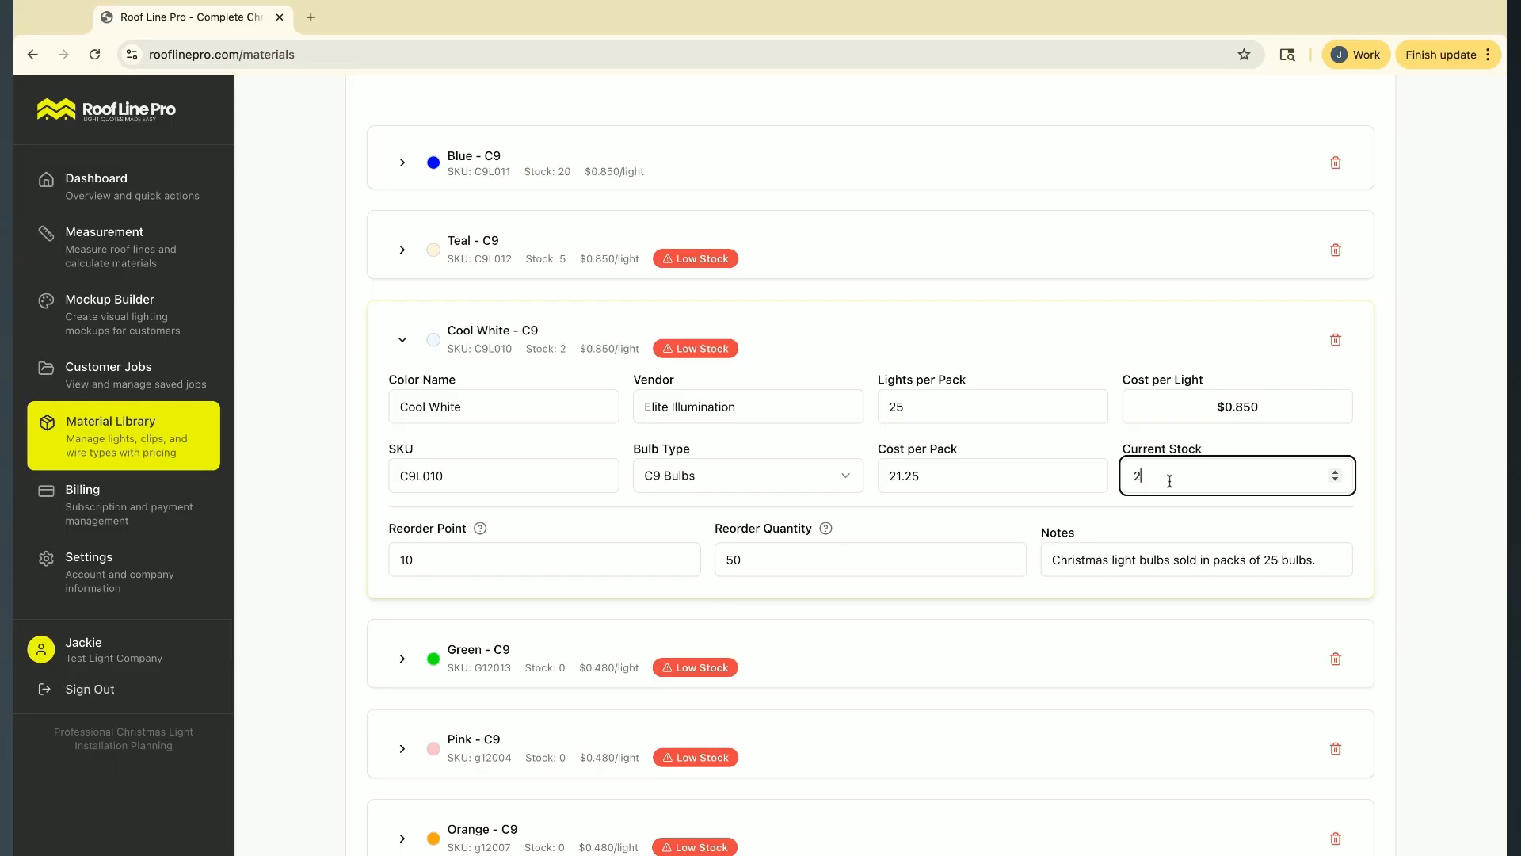
left_click(402, 337)
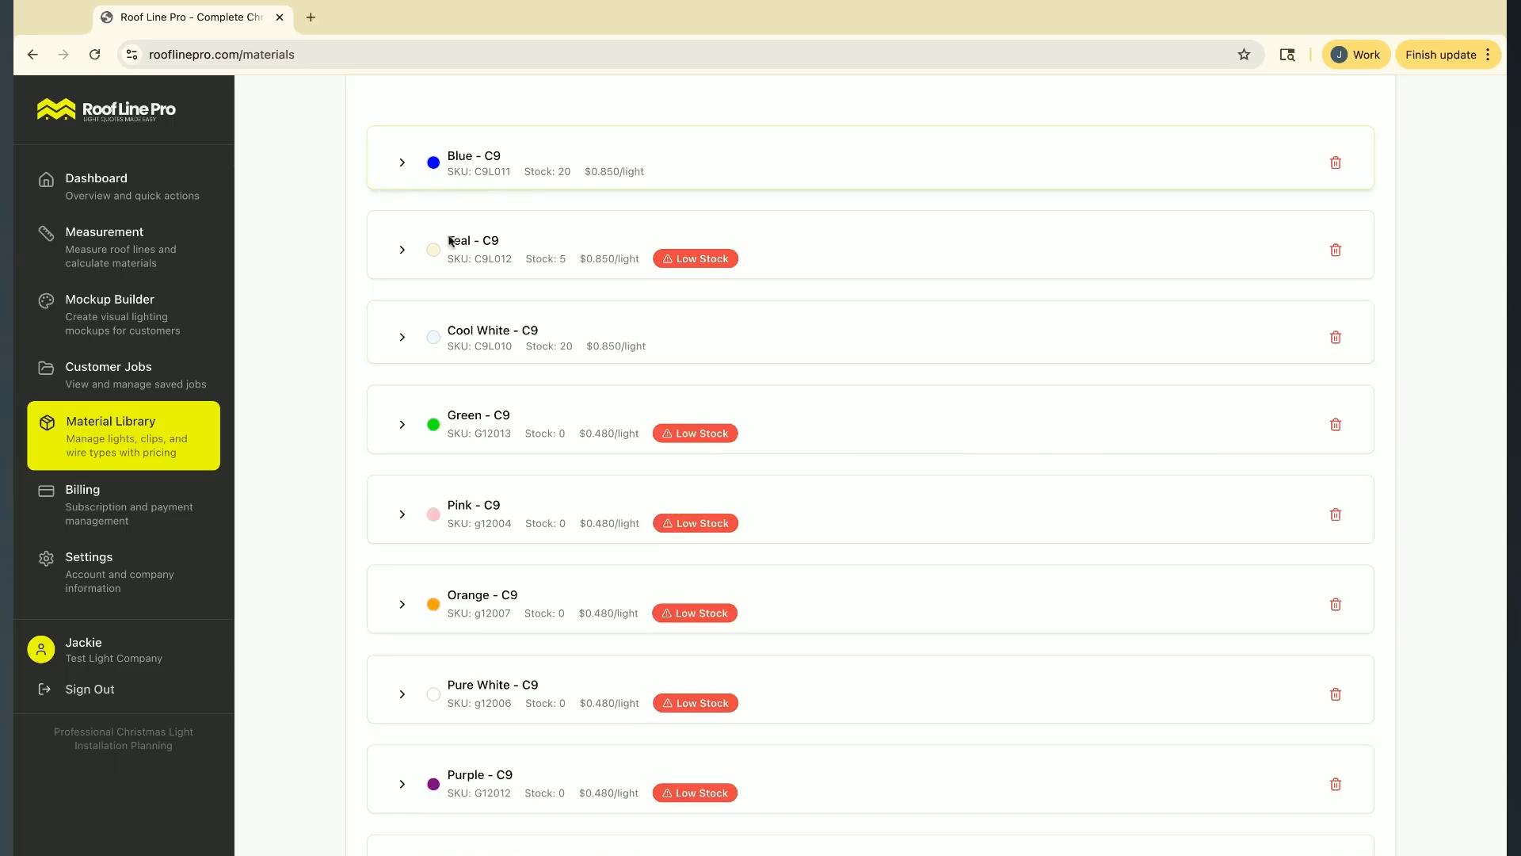
Save the material library with the updated light stock
scroll(397, 183, "up", 7)
left_click(1303, 119)
scroll(1033, 627, "down", 3)
scroll(1033, 628, "up", 2)
In the clip products, set the 4.5" Universal Yard Stake's current stock to 5 and collapse its details
left_click(741, 319)
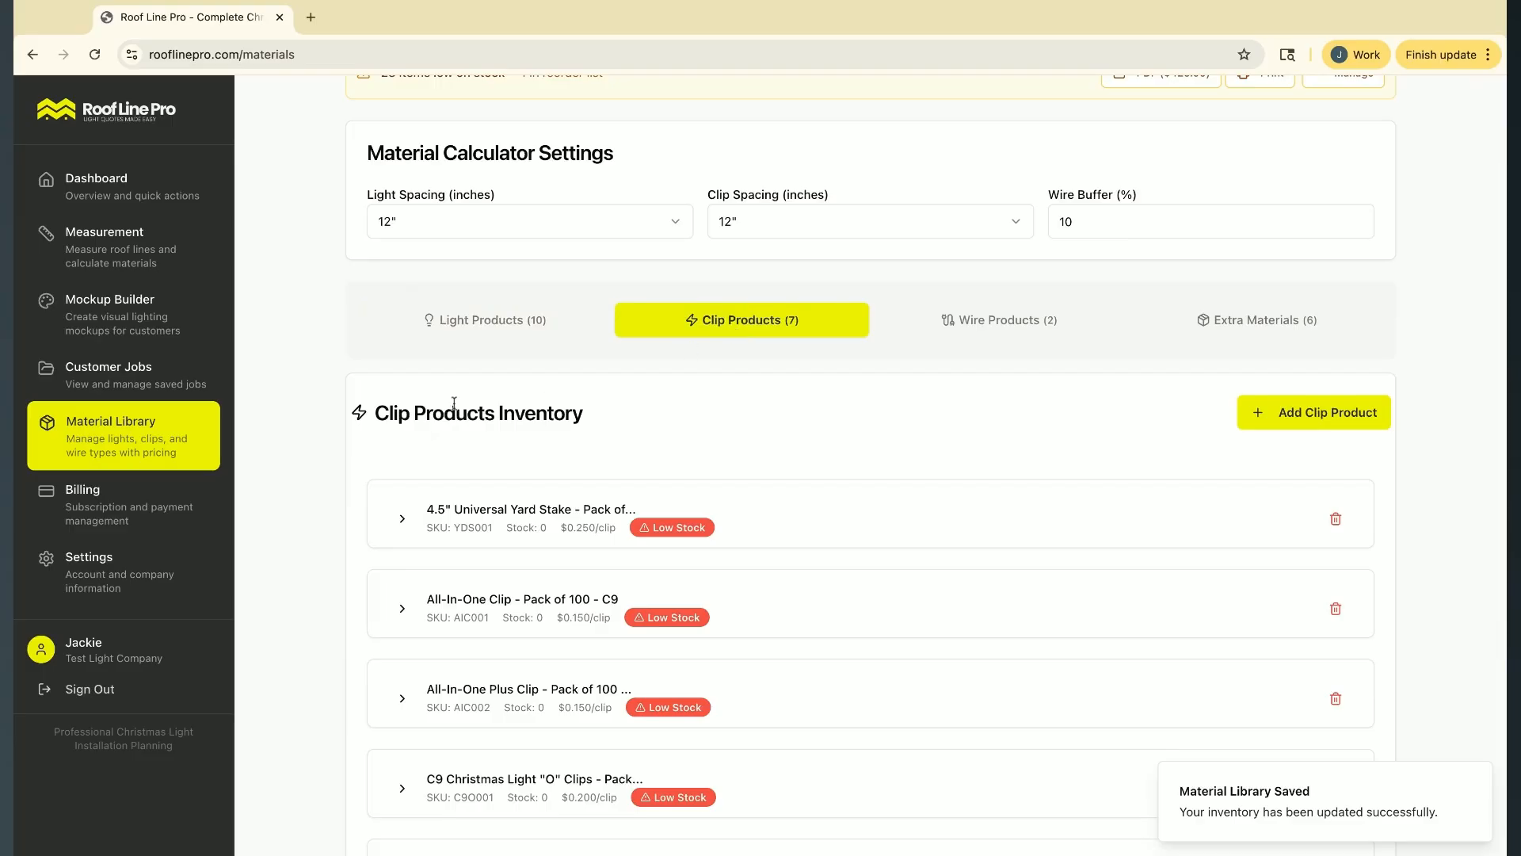
scroll(441, 425, "down", 2)
scroll(441, 425, "down", 2)
left_click(402, 196)
left_click(1181, 335)
double_click(1180, 335)
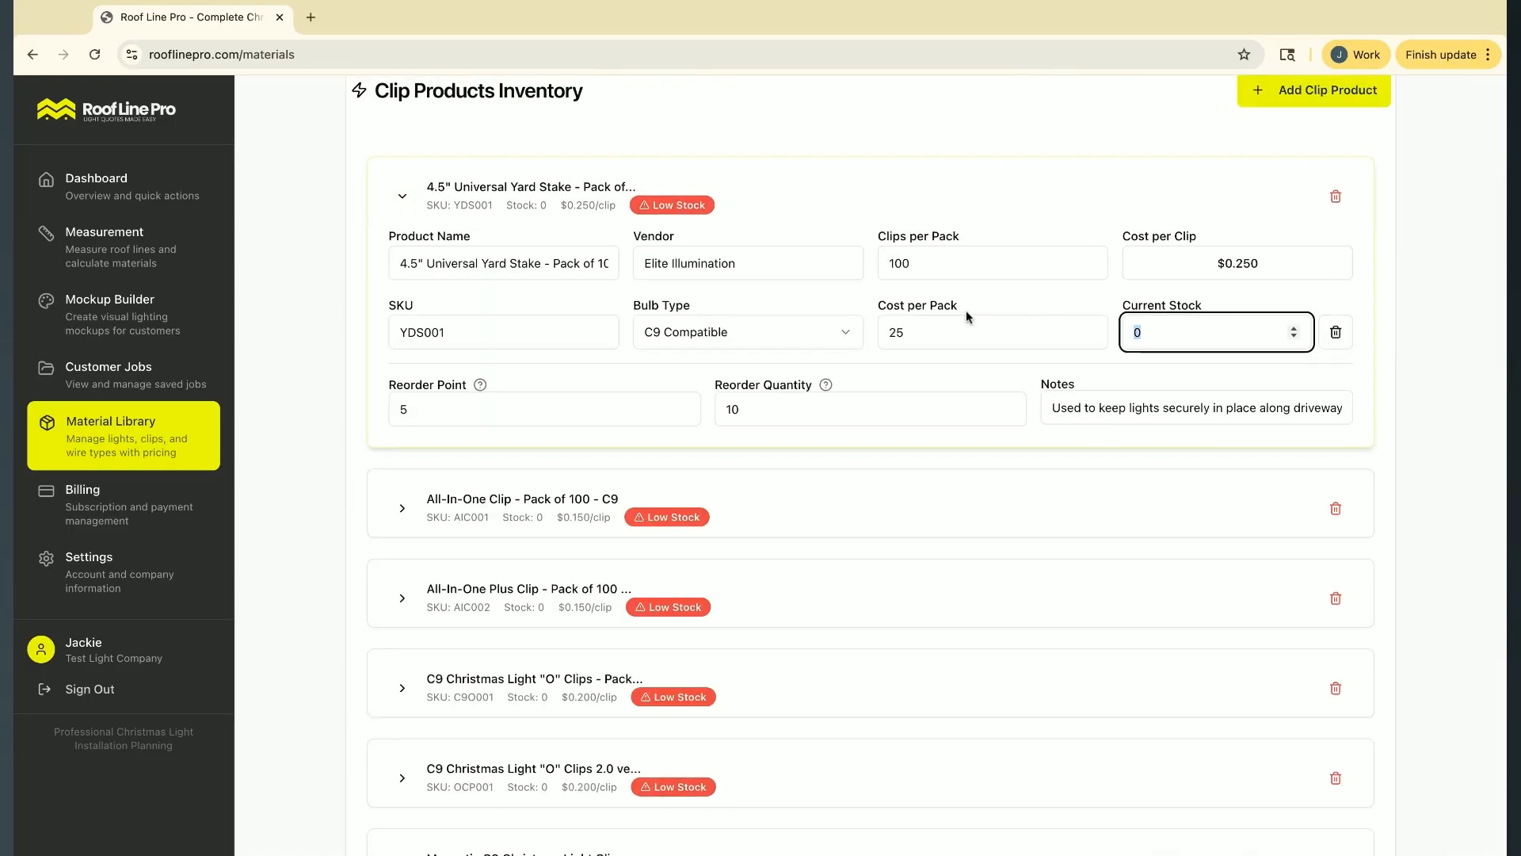
type("10")
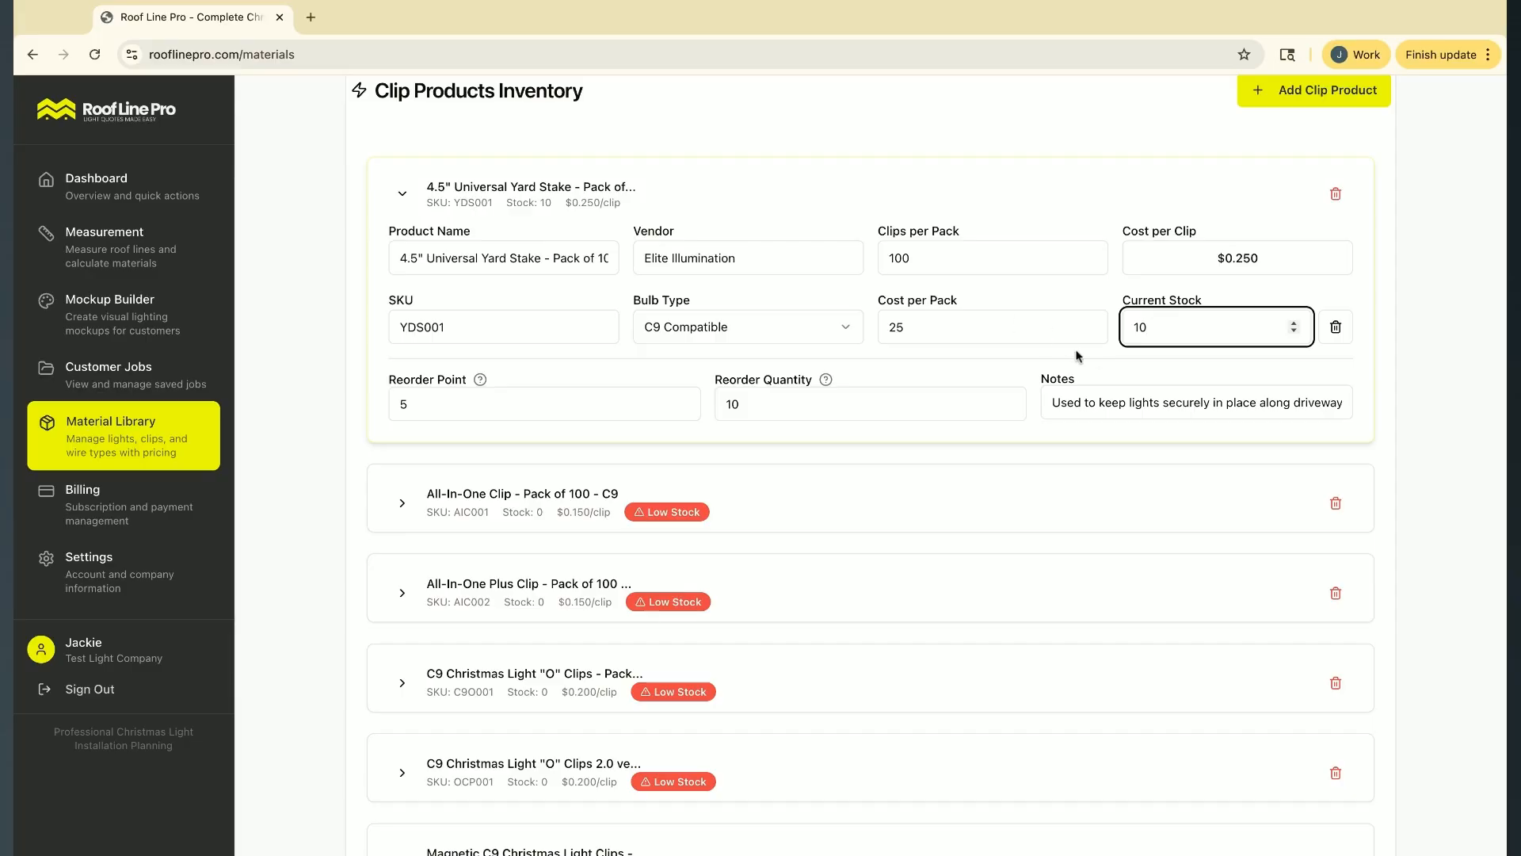
key("BackSpace")
key("BackSpace")
type("5")
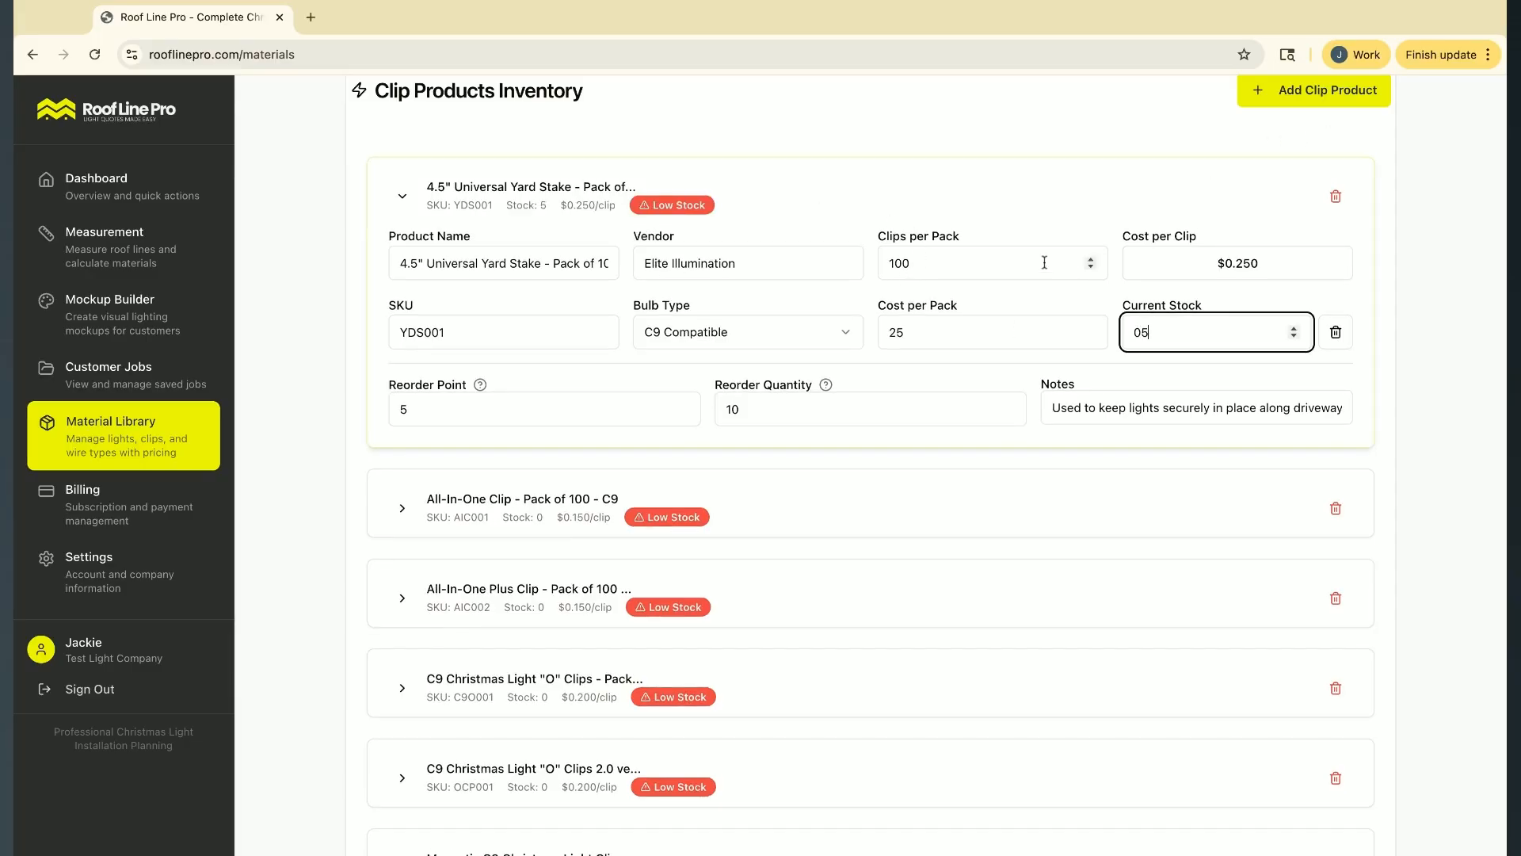
left_click(403, 196)
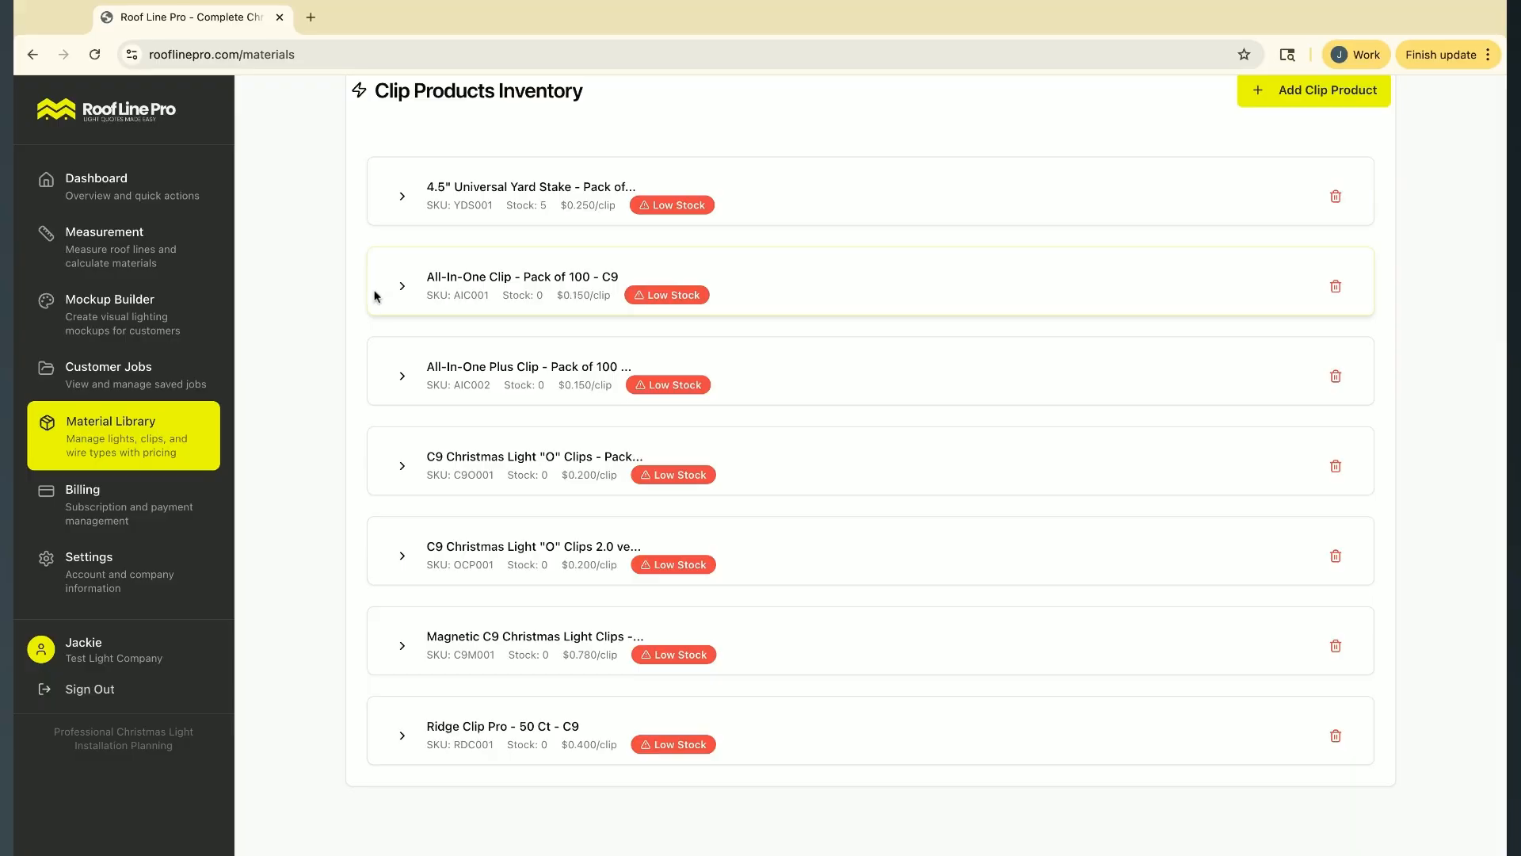
Set the All-In-One Clip - Pack of 100 product's current stock to 20 and collapse its details
left_click(398, 293)
double_click(1208, 424)
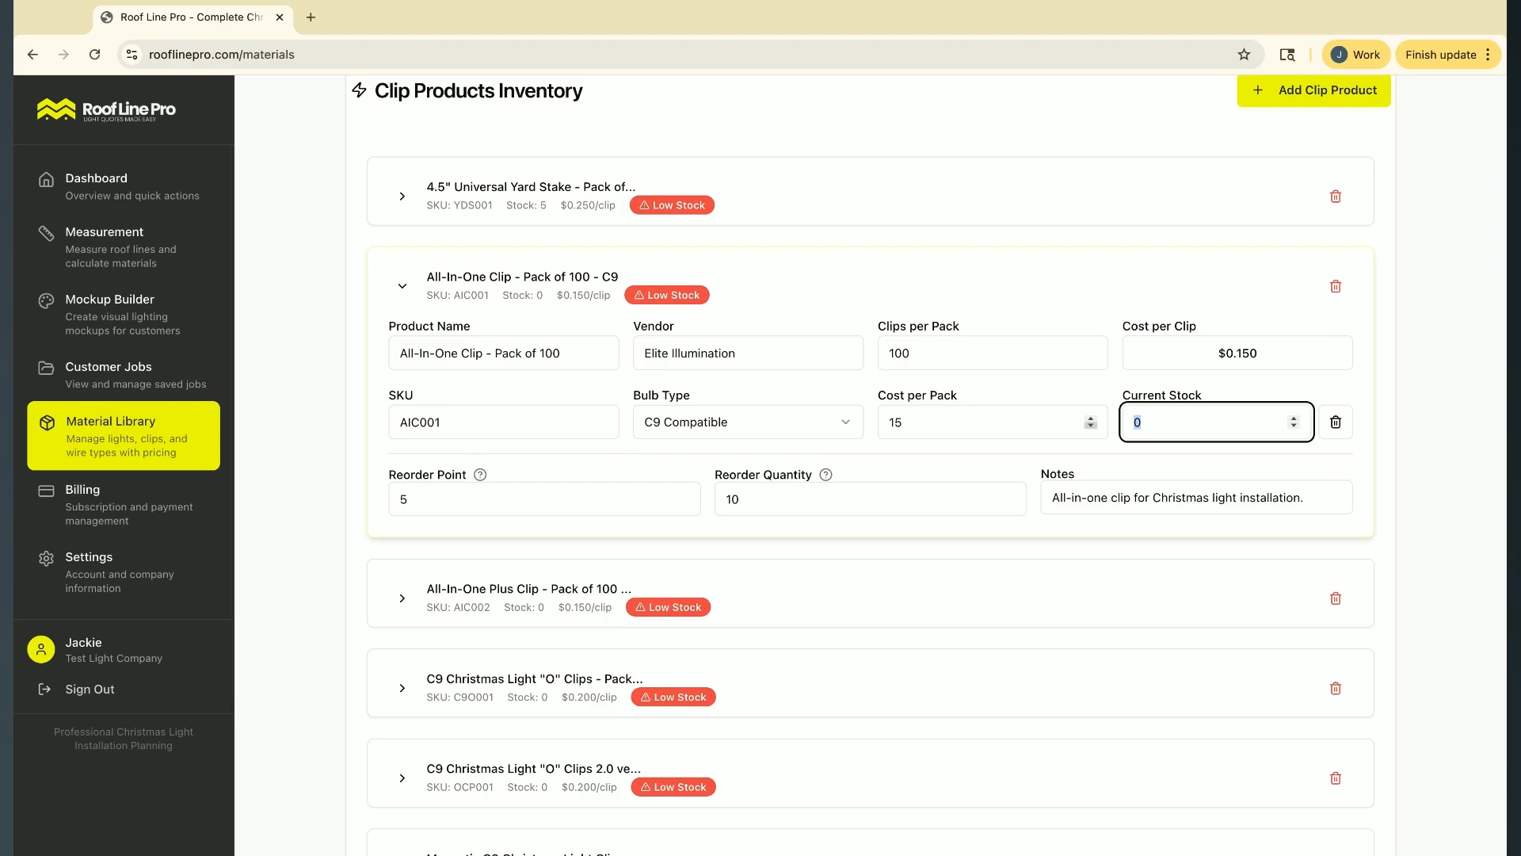
type("20")
left_click(402, 282)
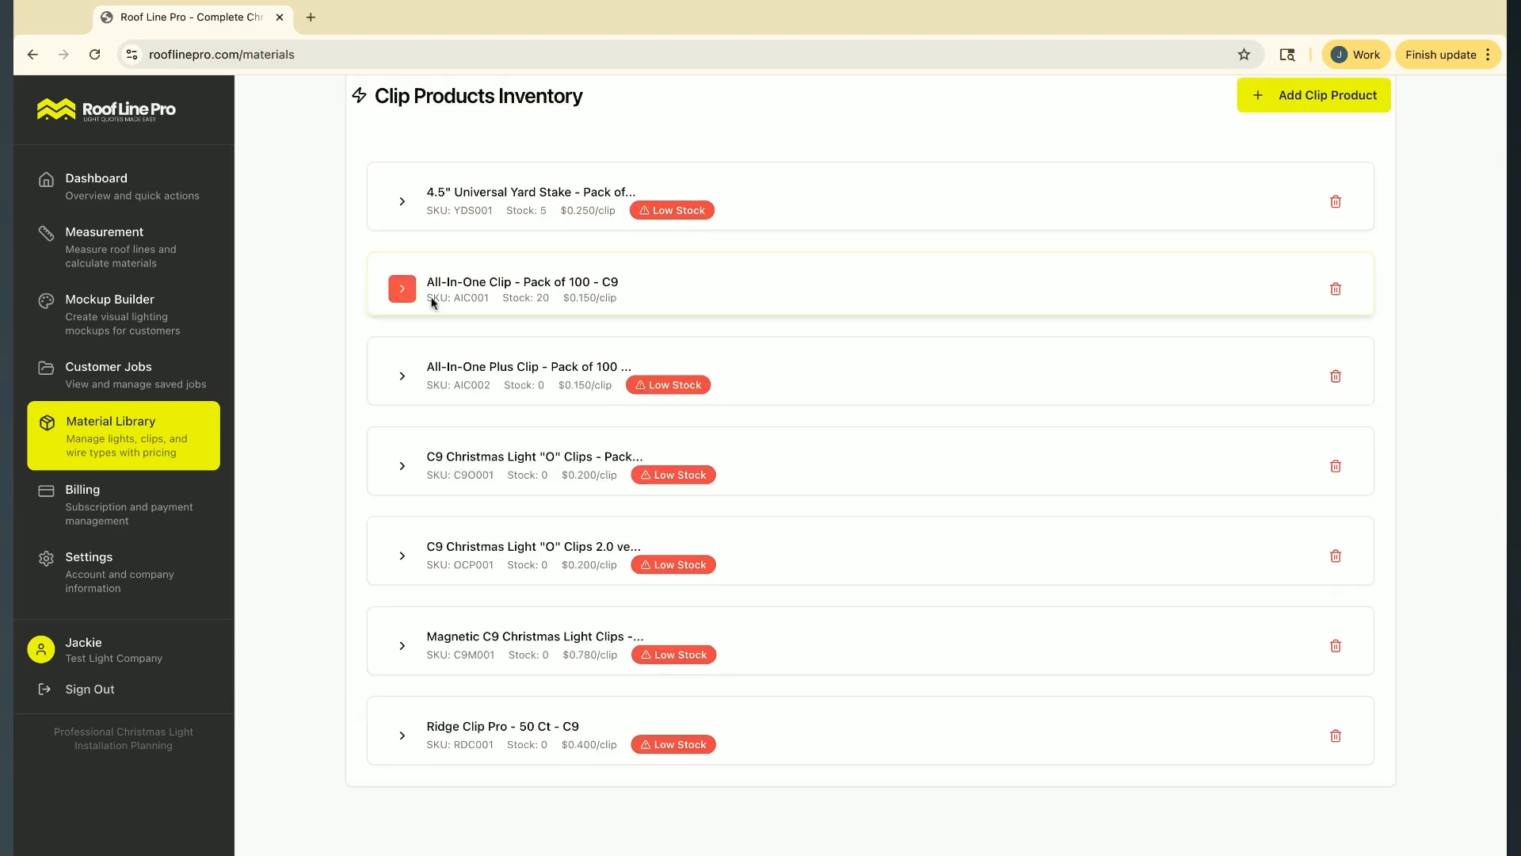
Set the Ridge Clip Pro - 50 Ct product's current stock to 20 and collapse its details
left_click(402, 735)
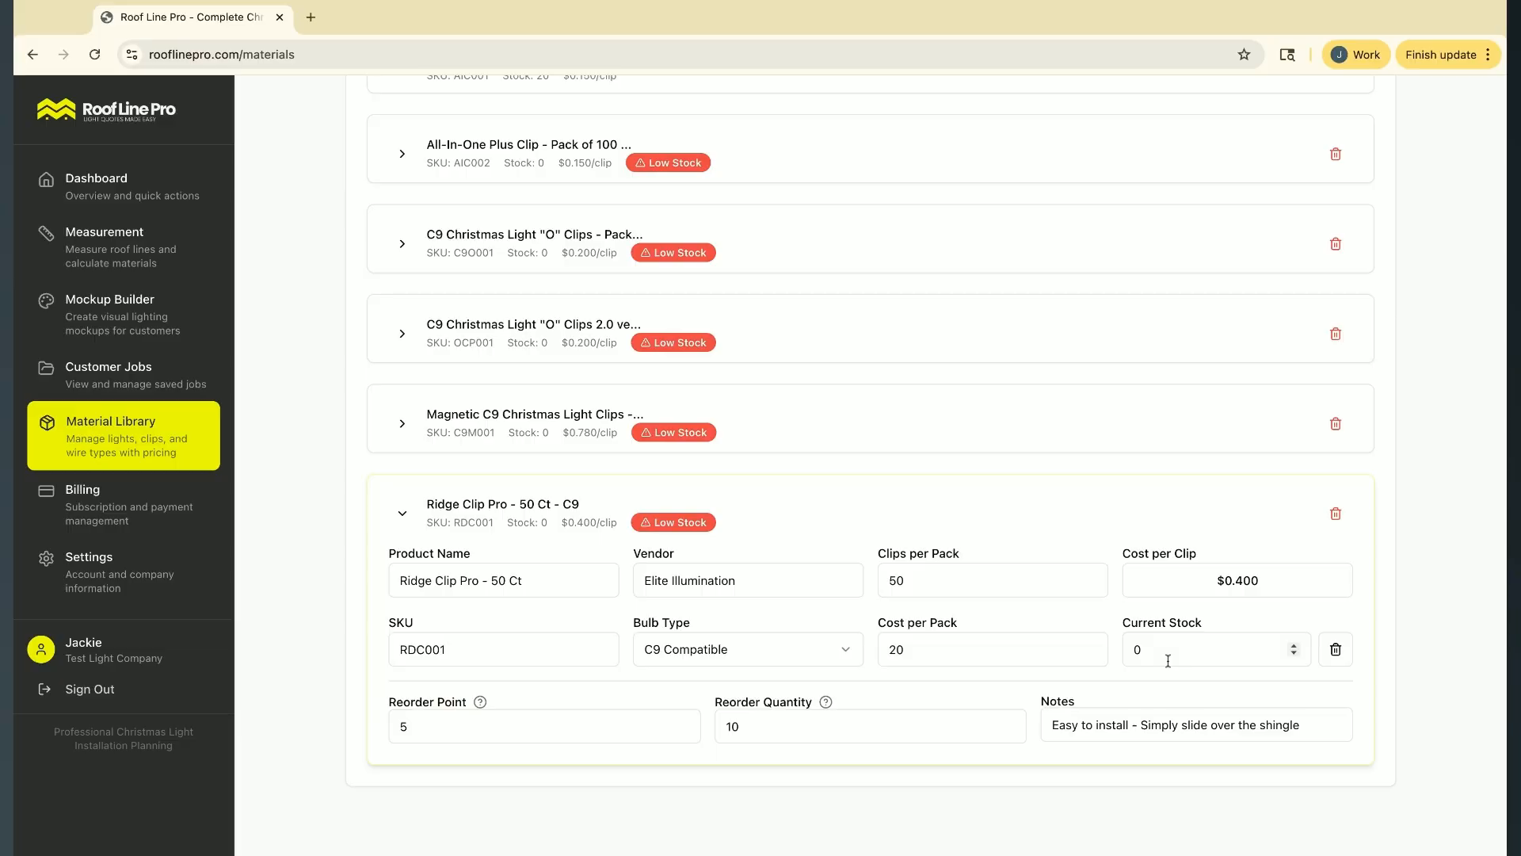
left_click(1168, 657)
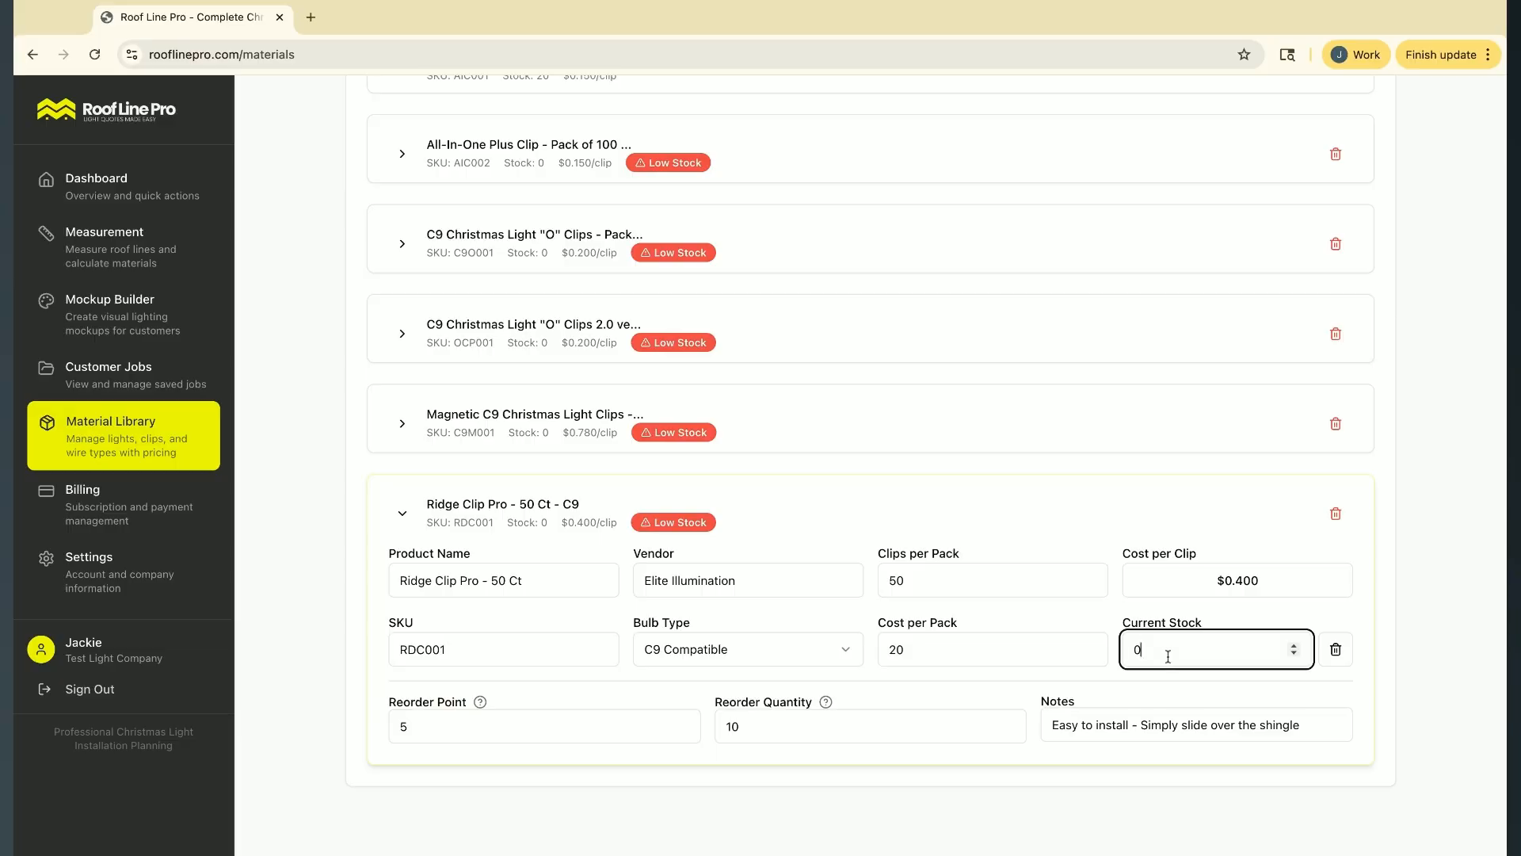
left_click_drag(1138, 649, 1147, 651)
type("20")
left_click(402, 514)
Show the wire products inventory with the C9 Socket Wire - 1000 ft Spool details expanded
scroll(397, 524, "up", 10)
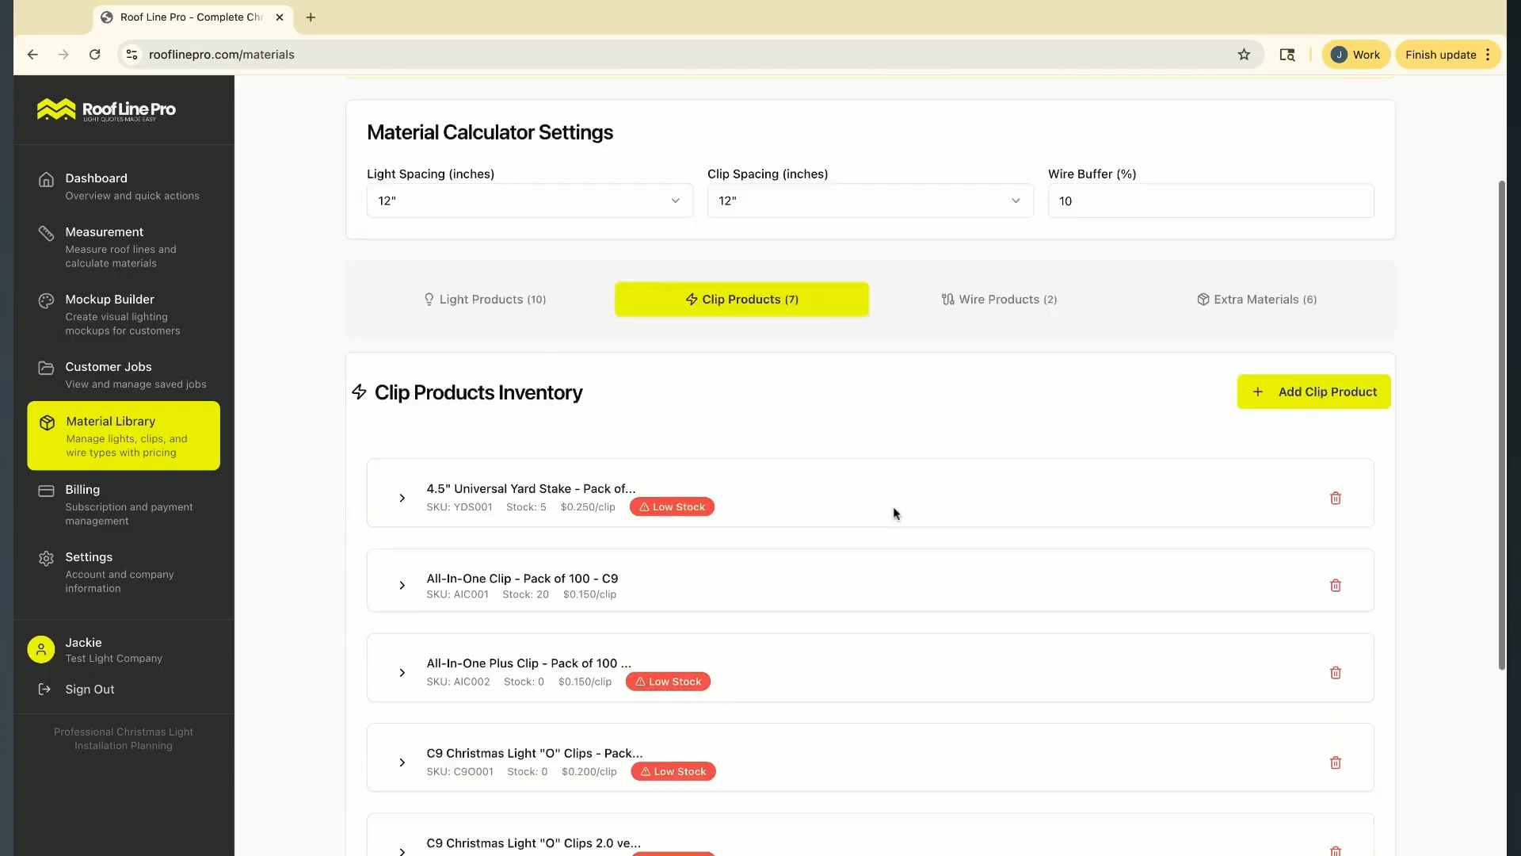
scroll(893, 513, "down", 6)
left_click(402, 738)
scroll(1045, 639, "down", 3)
scroll(1043, 635, "up", 8)
left_click(996, 387)
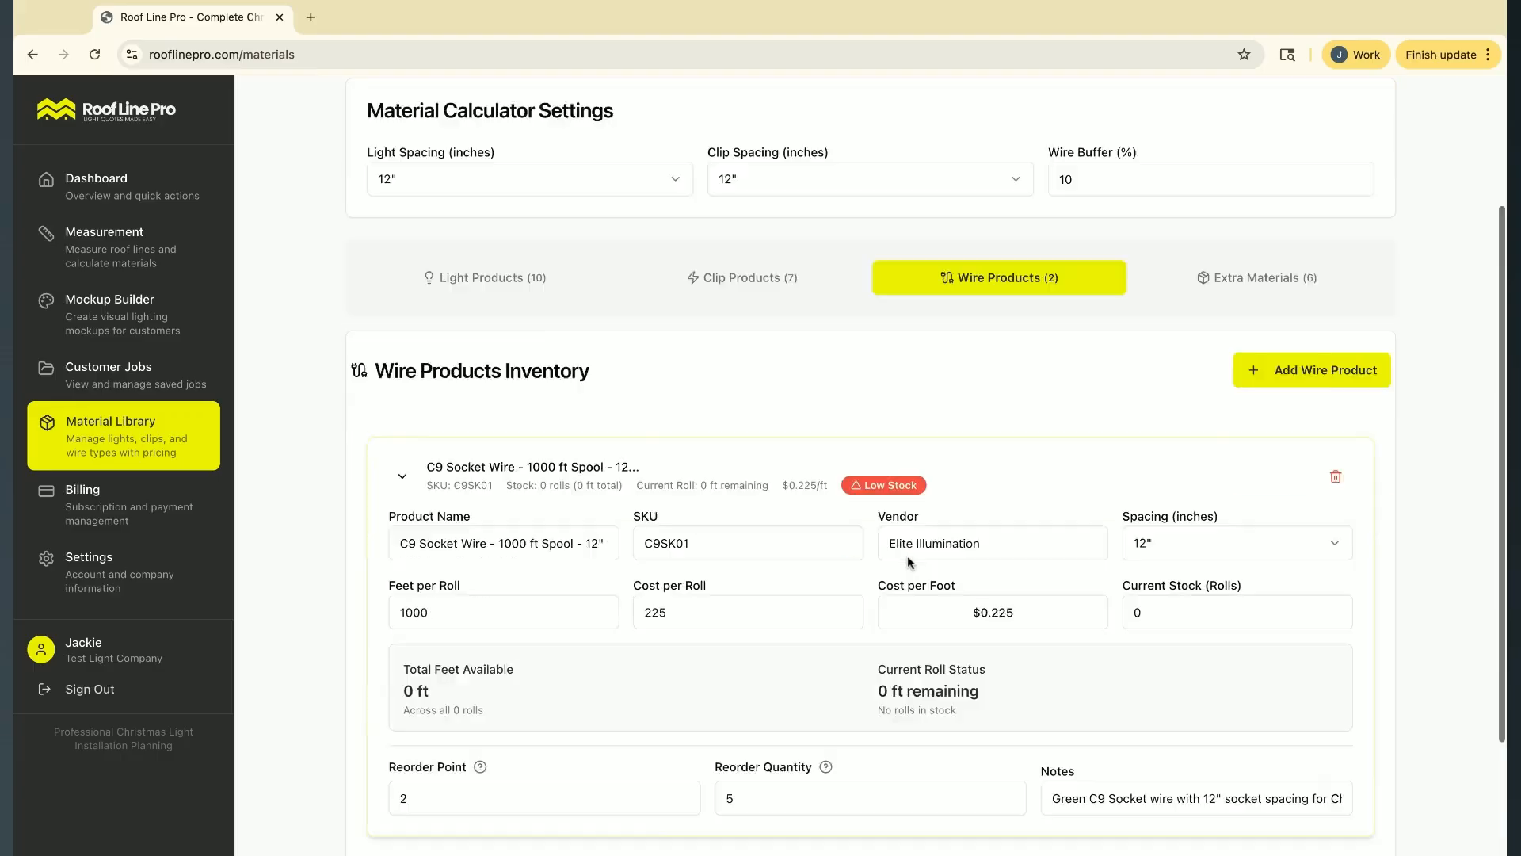
scroll(908, 559, "down", 3)
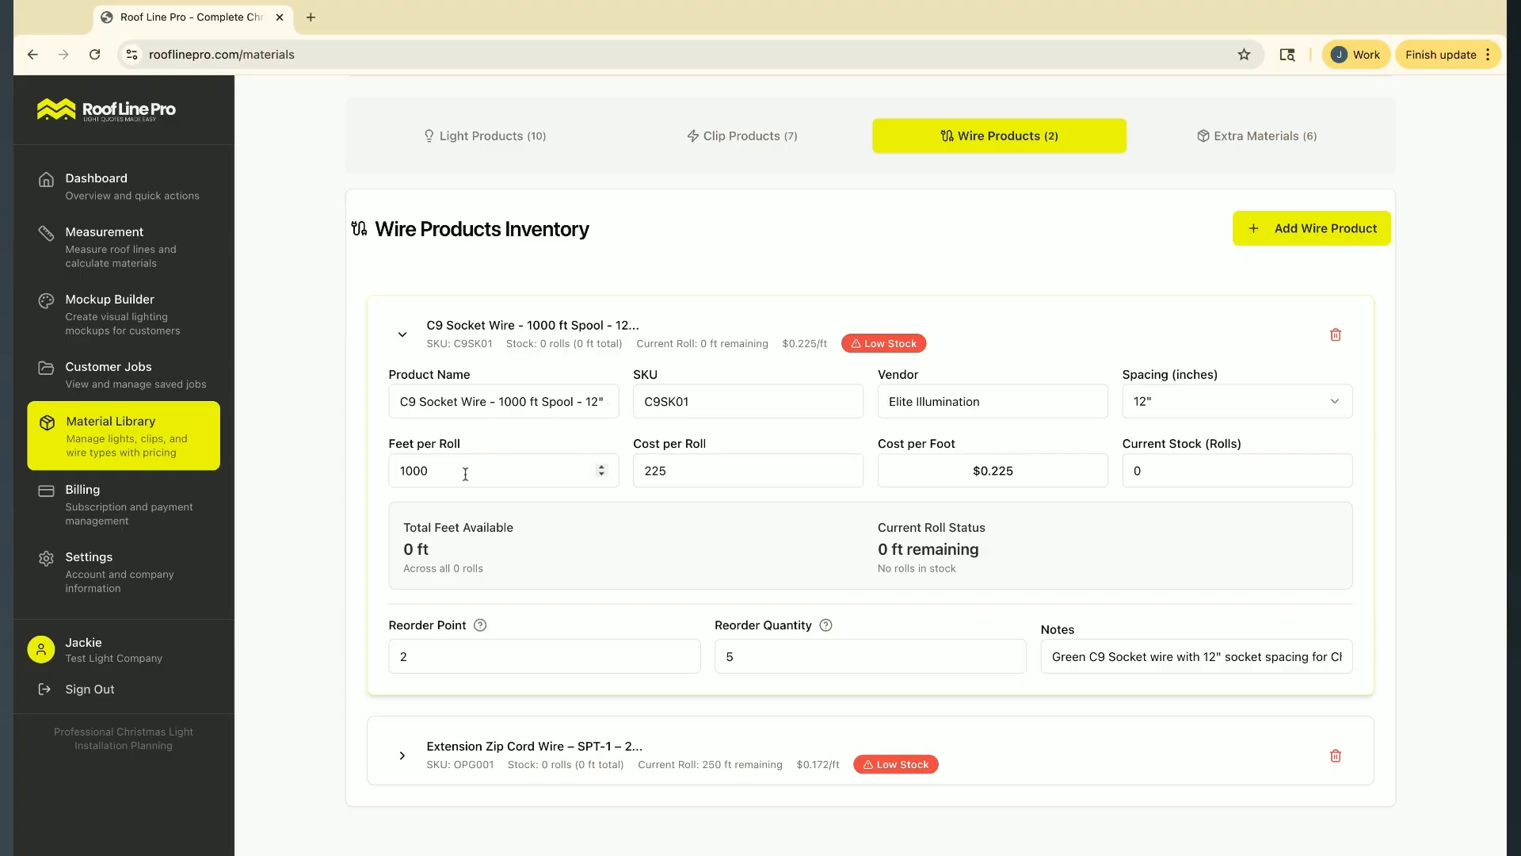
Try 250, 500 and 100 as the C9 Socket Wire's feet per roll, and restore the value to 1000
double_click(428, 471)
type("250")
key("BackSpace")
key("BackSpace")
key("BackSpace")
type("500")
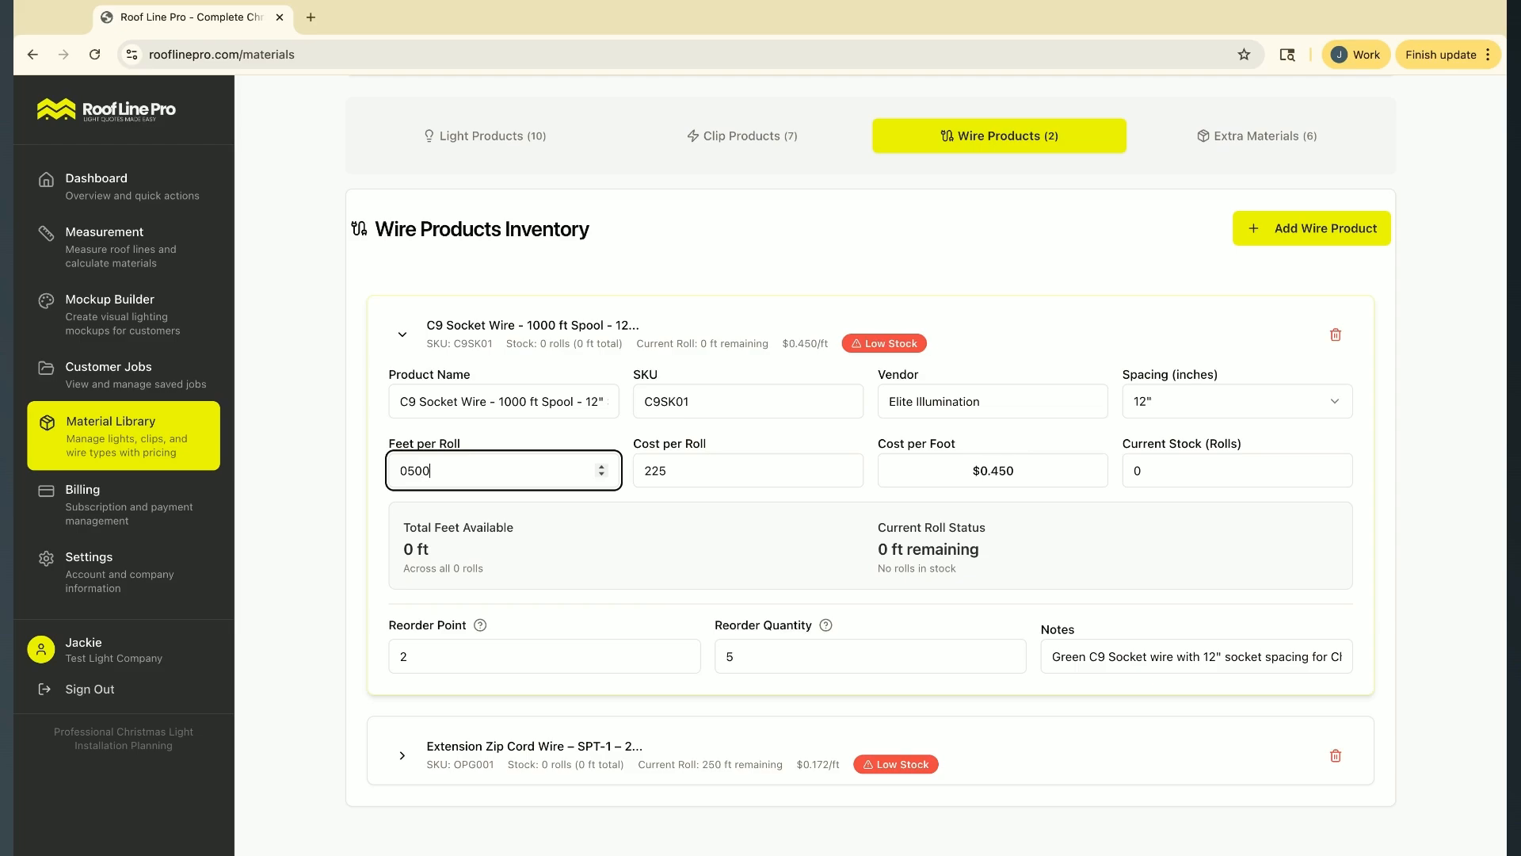
key("Tab")
double_click(441, 470)
type("100")
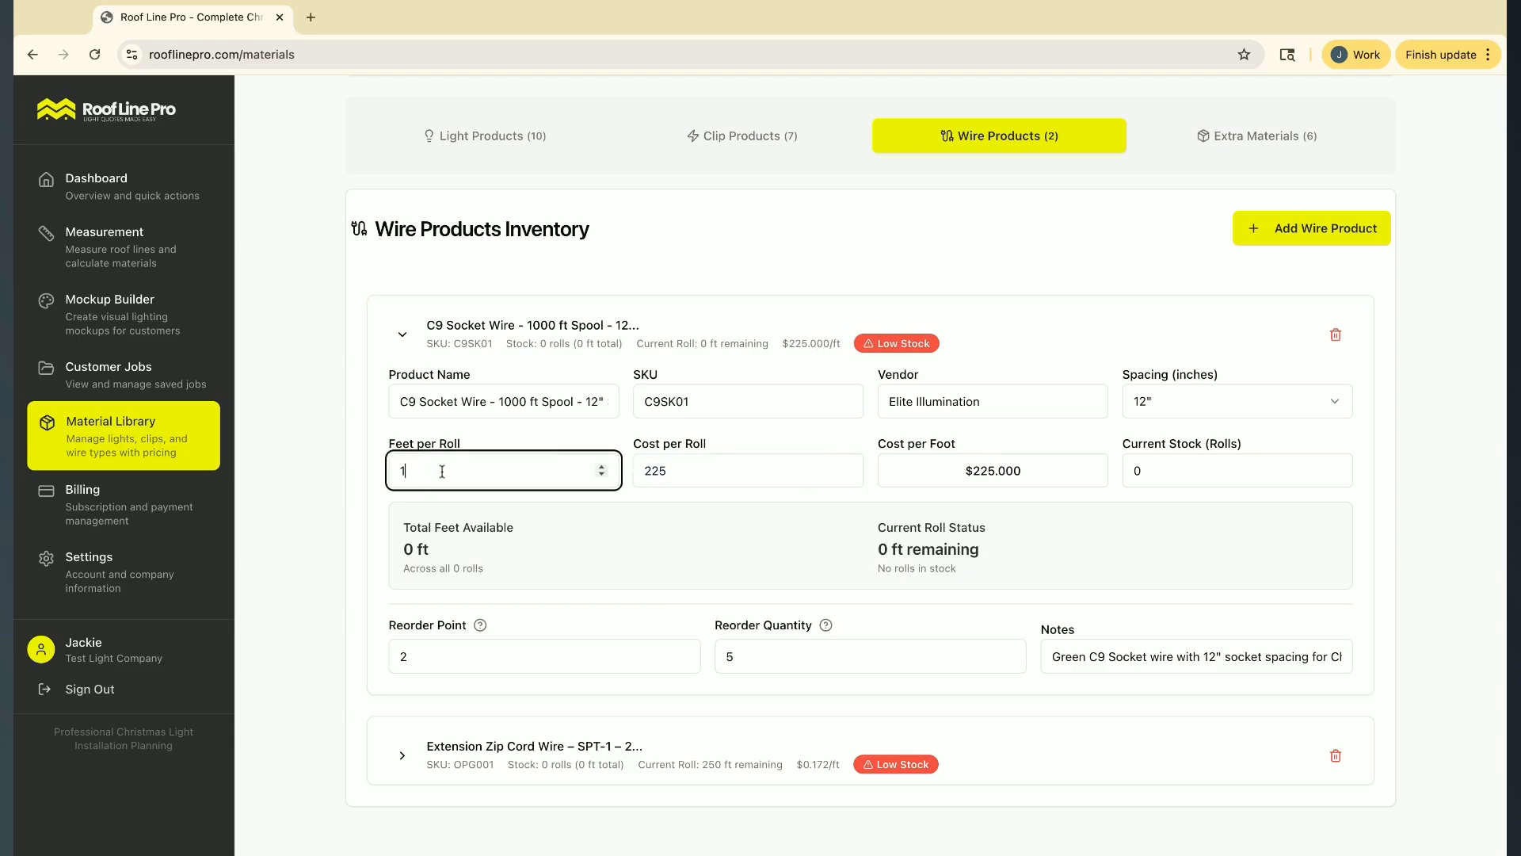
key("Tab")
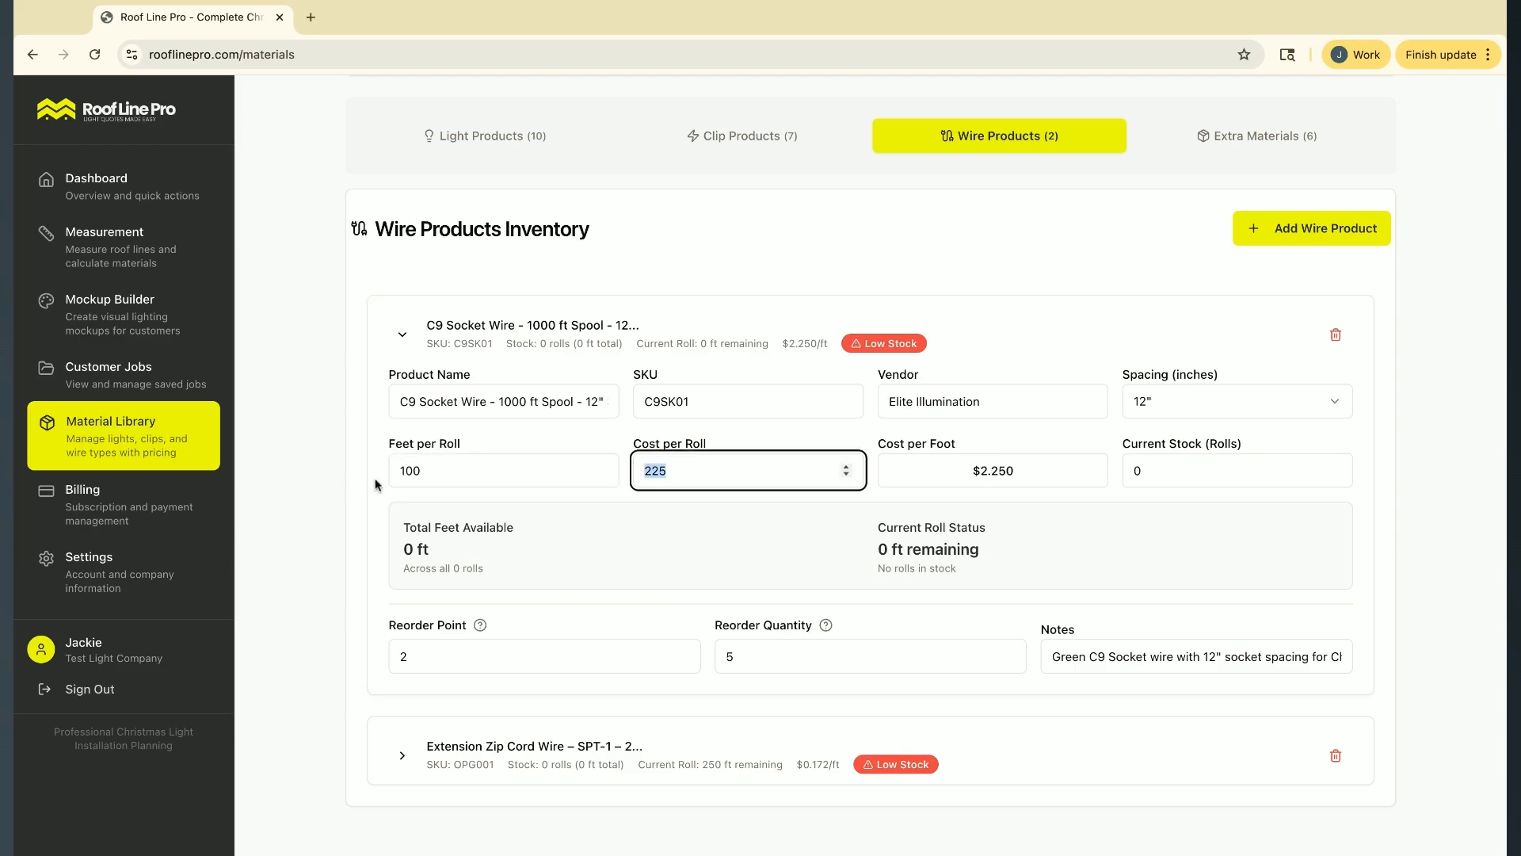
left_click(438, 470)
type("0")
Set the C9 Socket Wire's current stock to 3 rolls and check its current roll status
key("Tab")
key("Tab")
key("Tab")
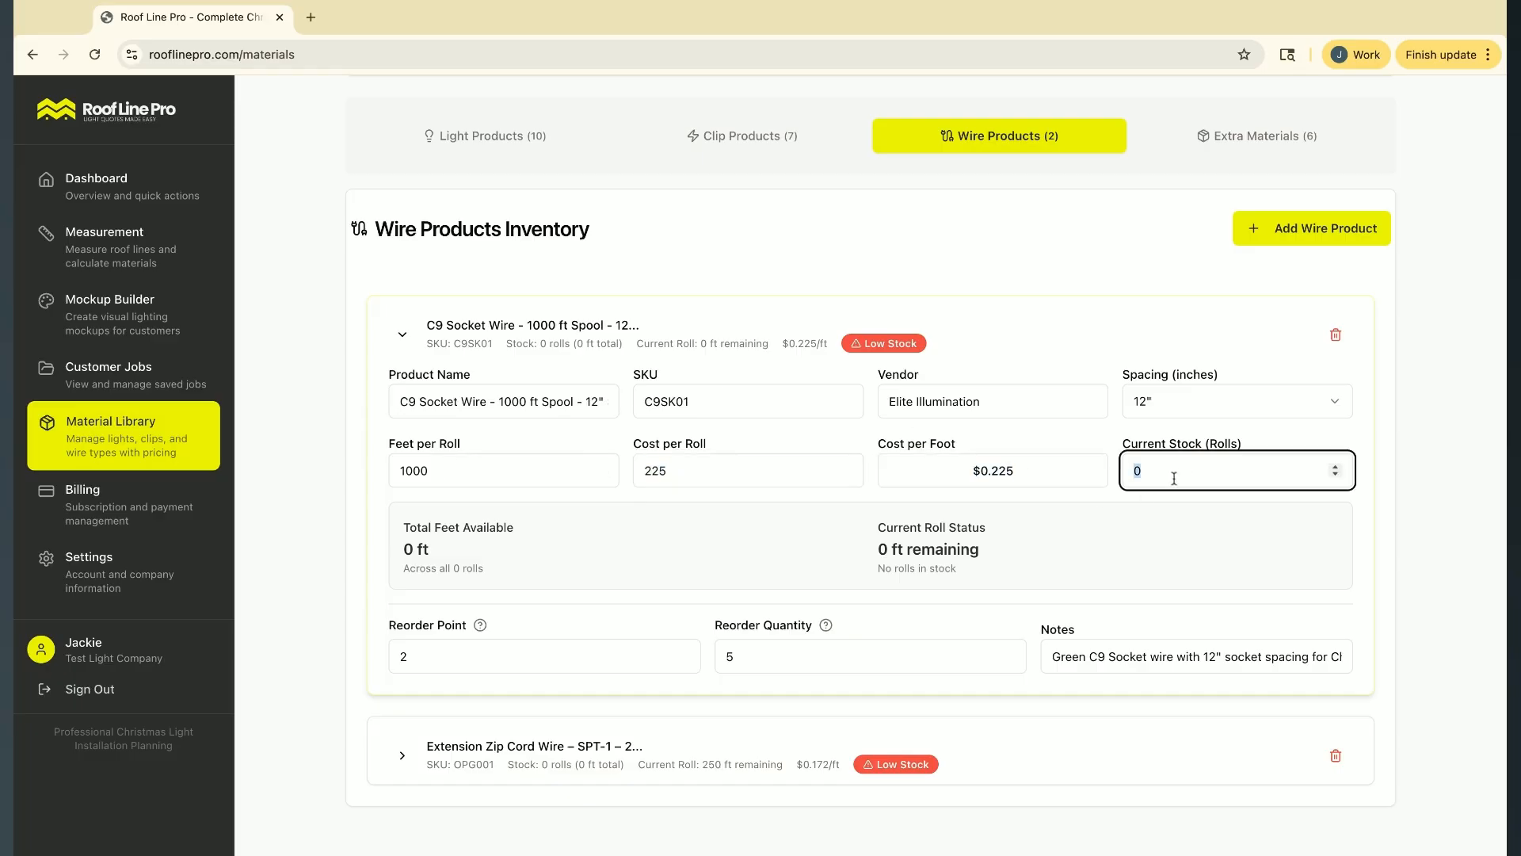
type("3")
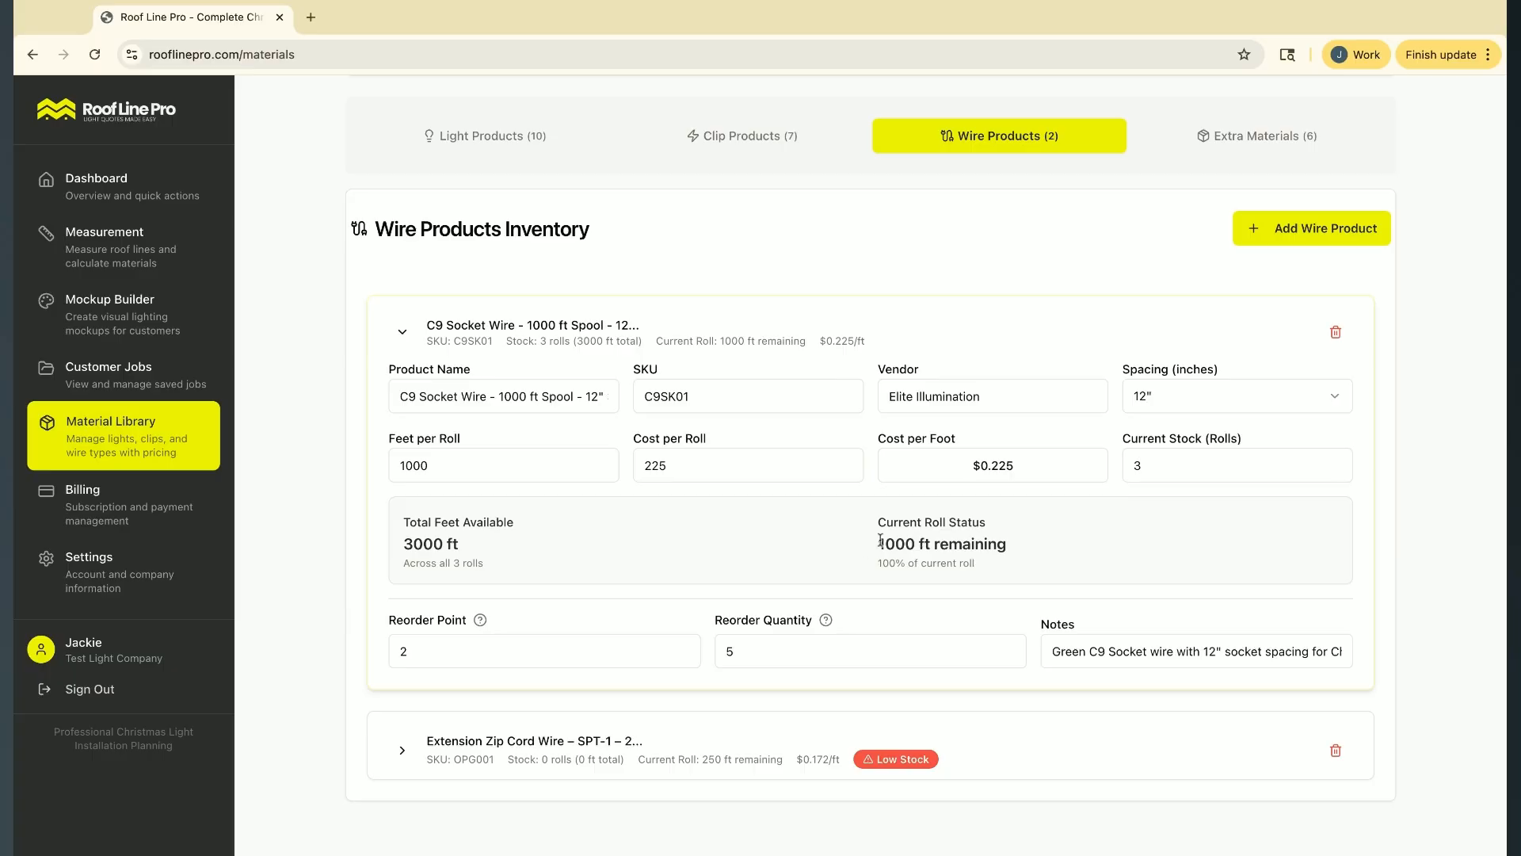
triple_click(880, 542)
scroll(880, 539, "down", 1)
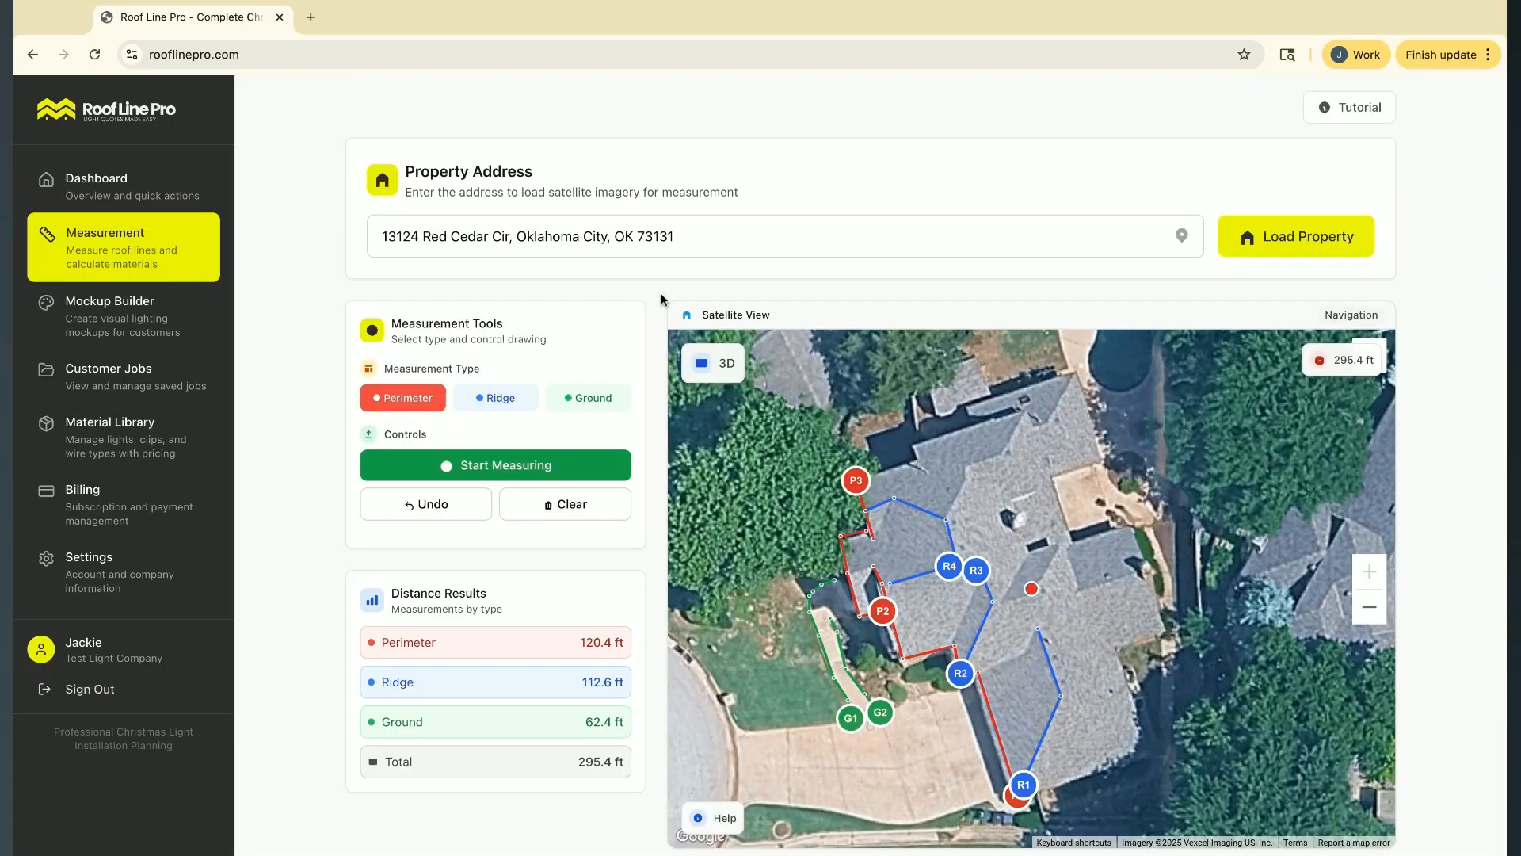
Review the roof measurements and quick material estimate, and start building a job from them
scroll(661, 295, "down", 6)
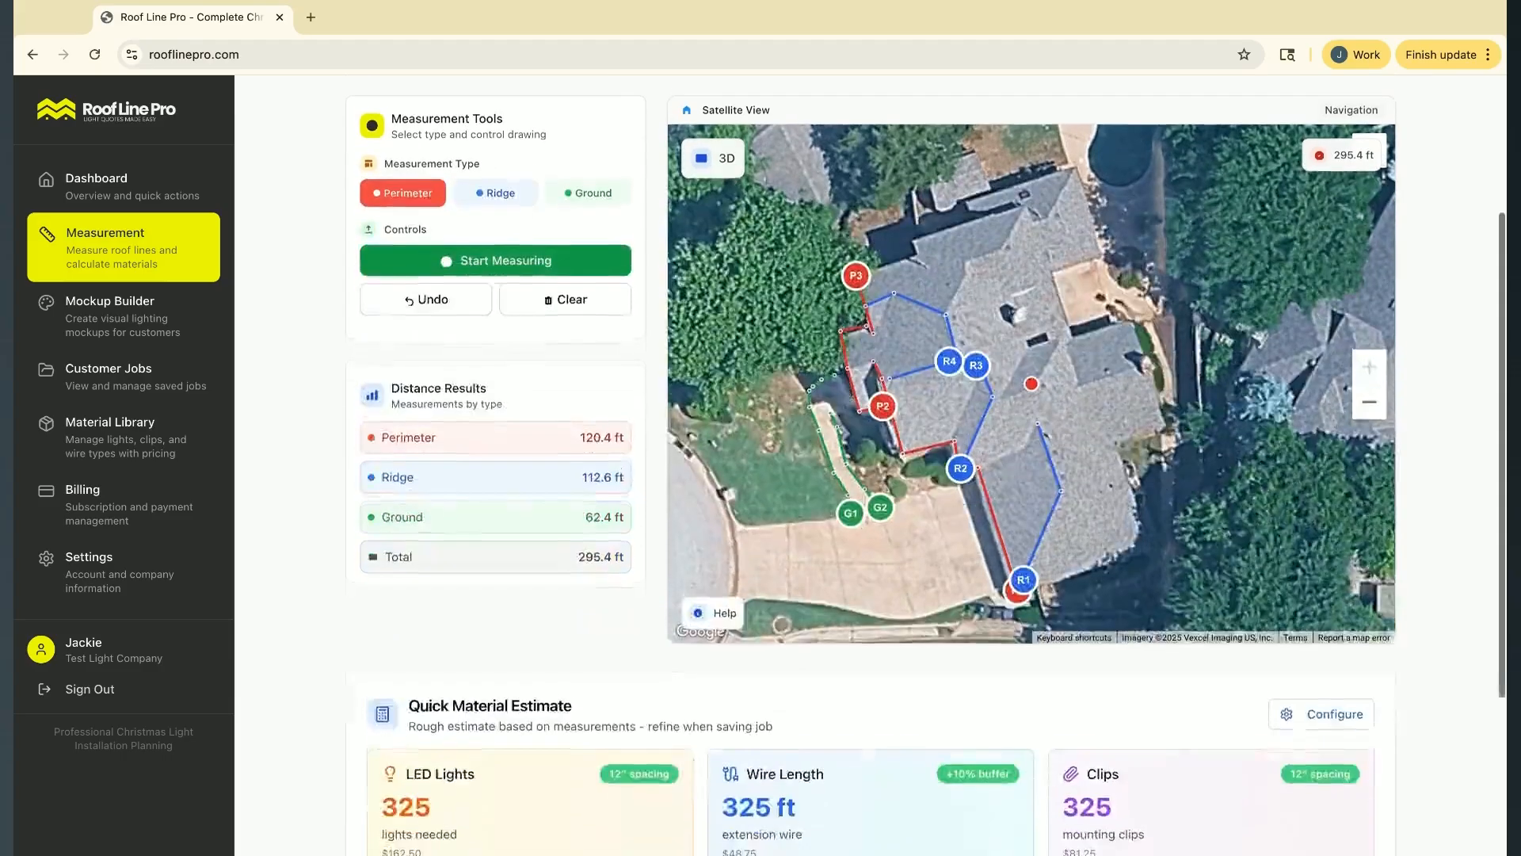
scroll(518, 512, "up", 3)
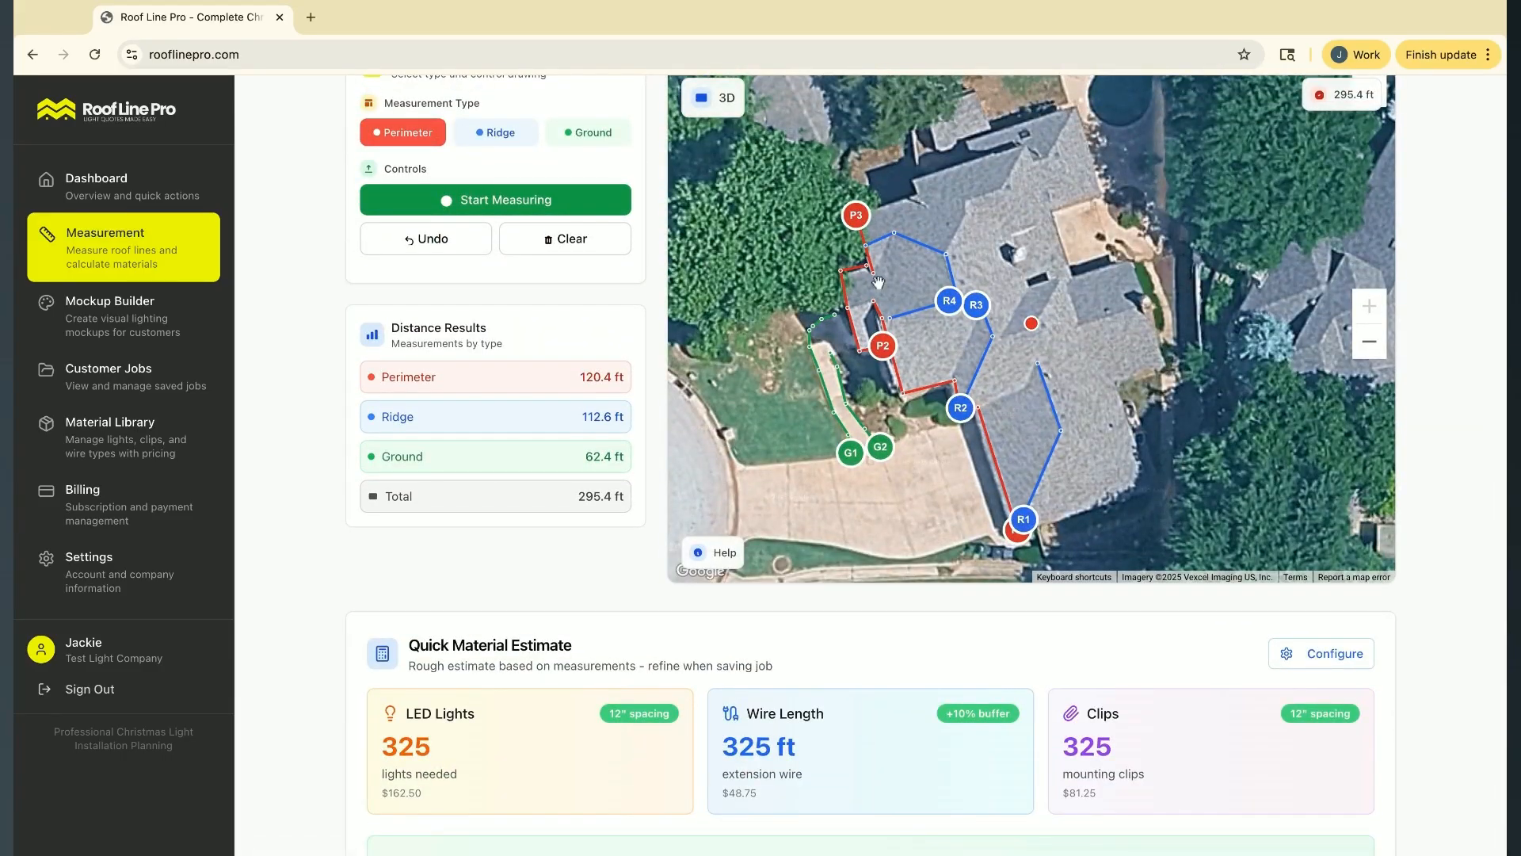
scroll(538, 489, "down", 2)
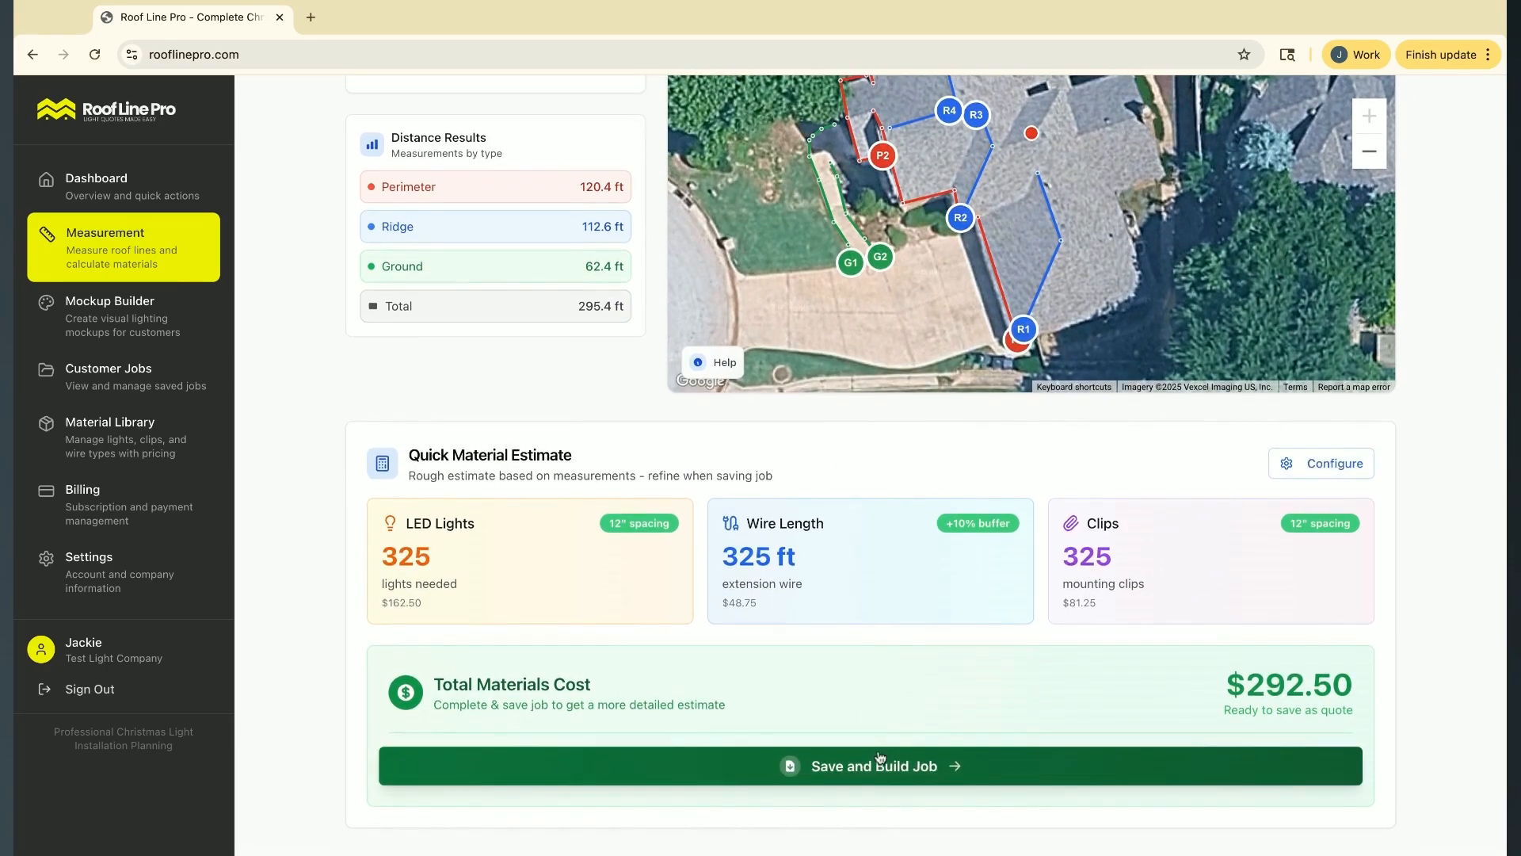
left_click(871, 766)
Enter the customer's full name in the job's customer information and continue to the light colors section
left_click(614, 463)
type("Jane")
key("Tab")
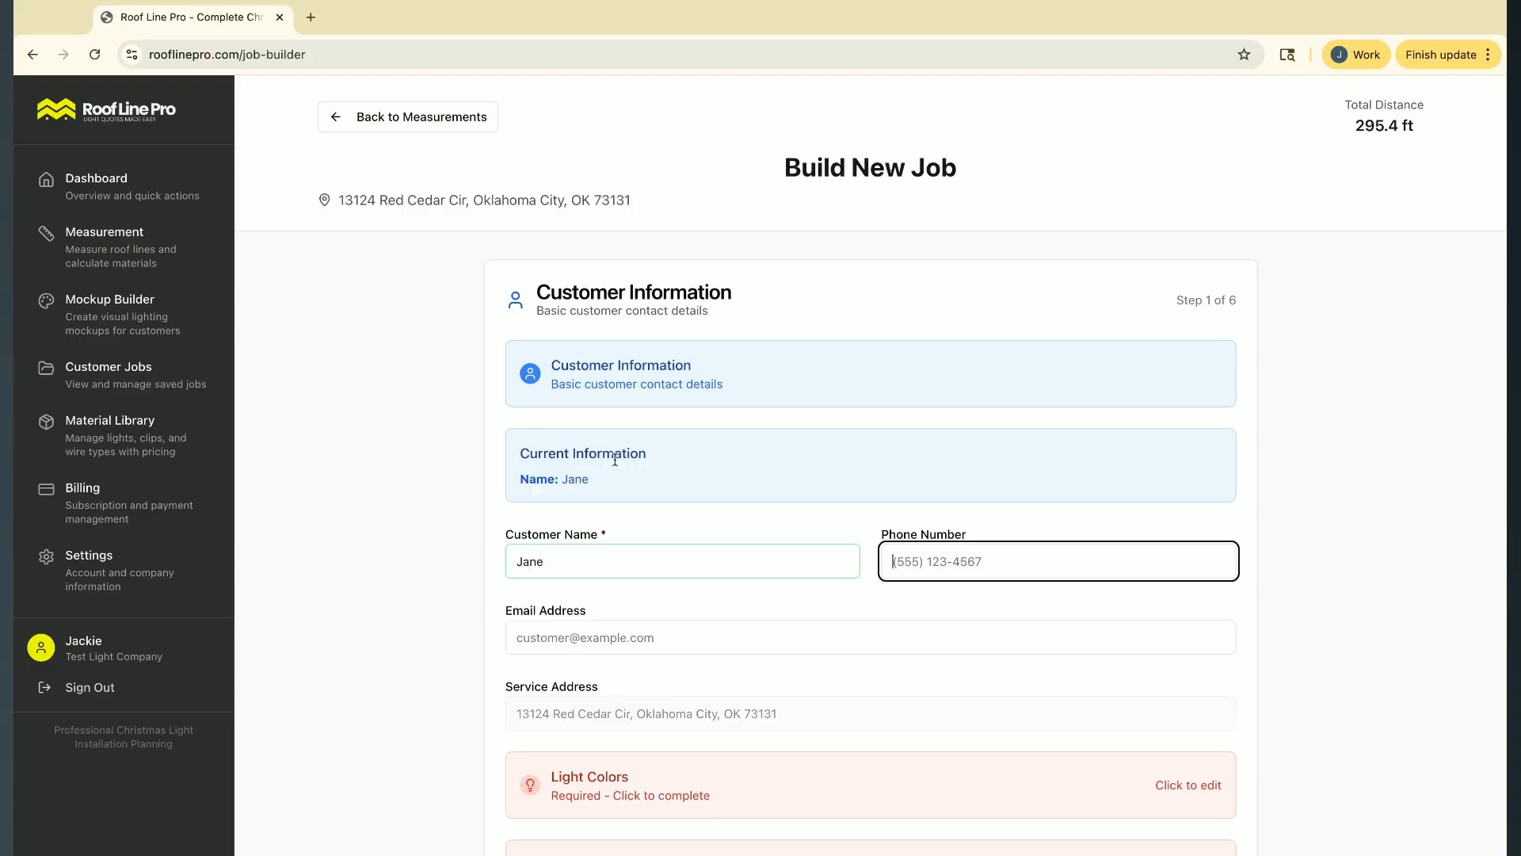
left_click(559, 568)
type("Doe")
key("Tab")
scroll(872, 674, "down", 1)
scroll(872, 674, "down", 3)
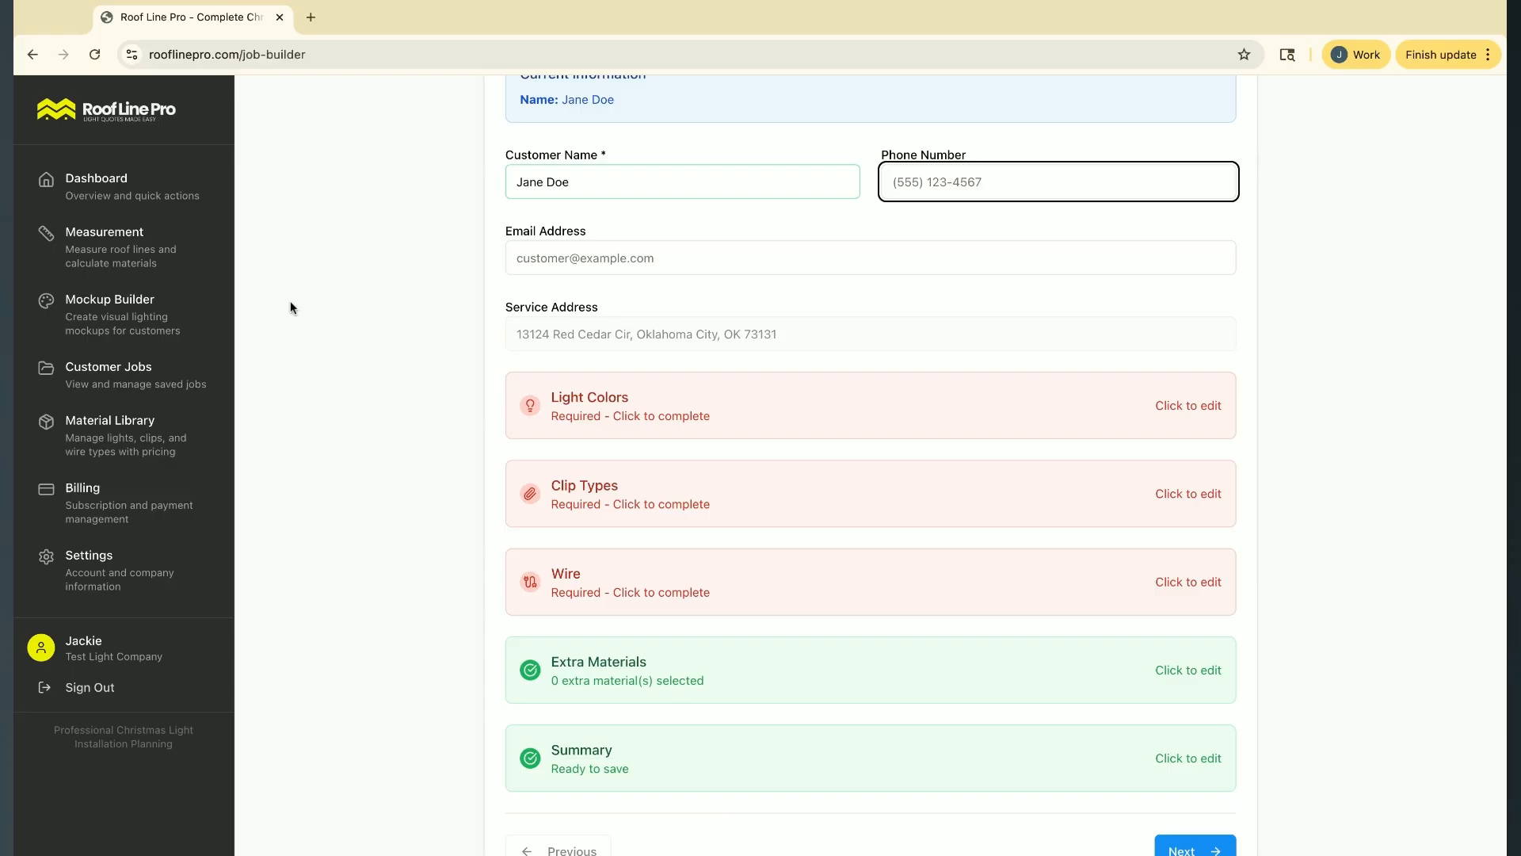
scroll(1174, 539, "down", 1)
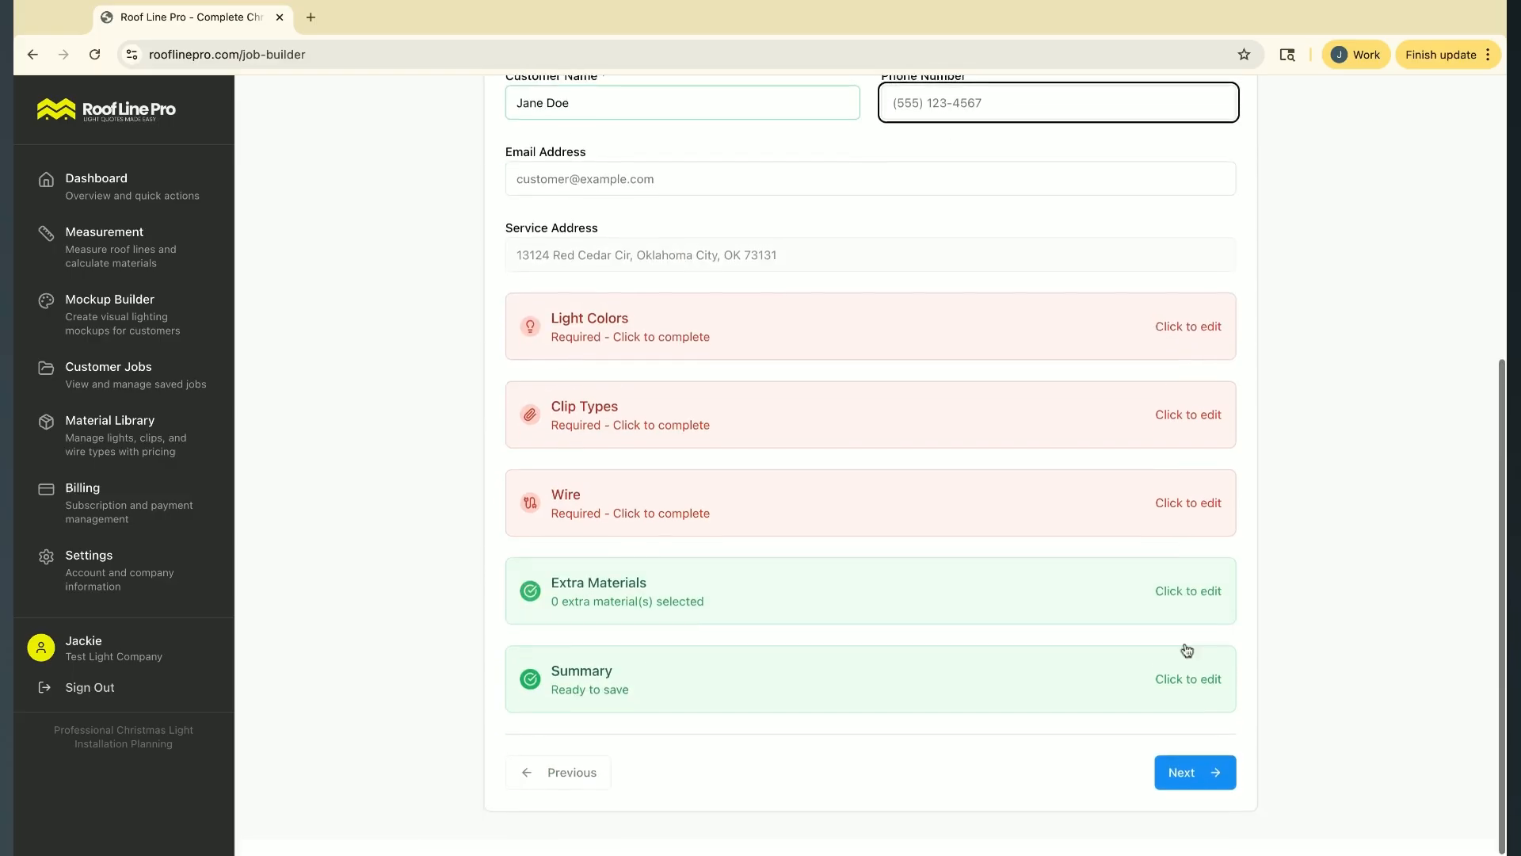
left_click(1202, 794)
Add the Blue - C9 light product from inventory to the job
scroll(793, 388, "up", 2)
left_click(639, 358)
left_click(470, 259)
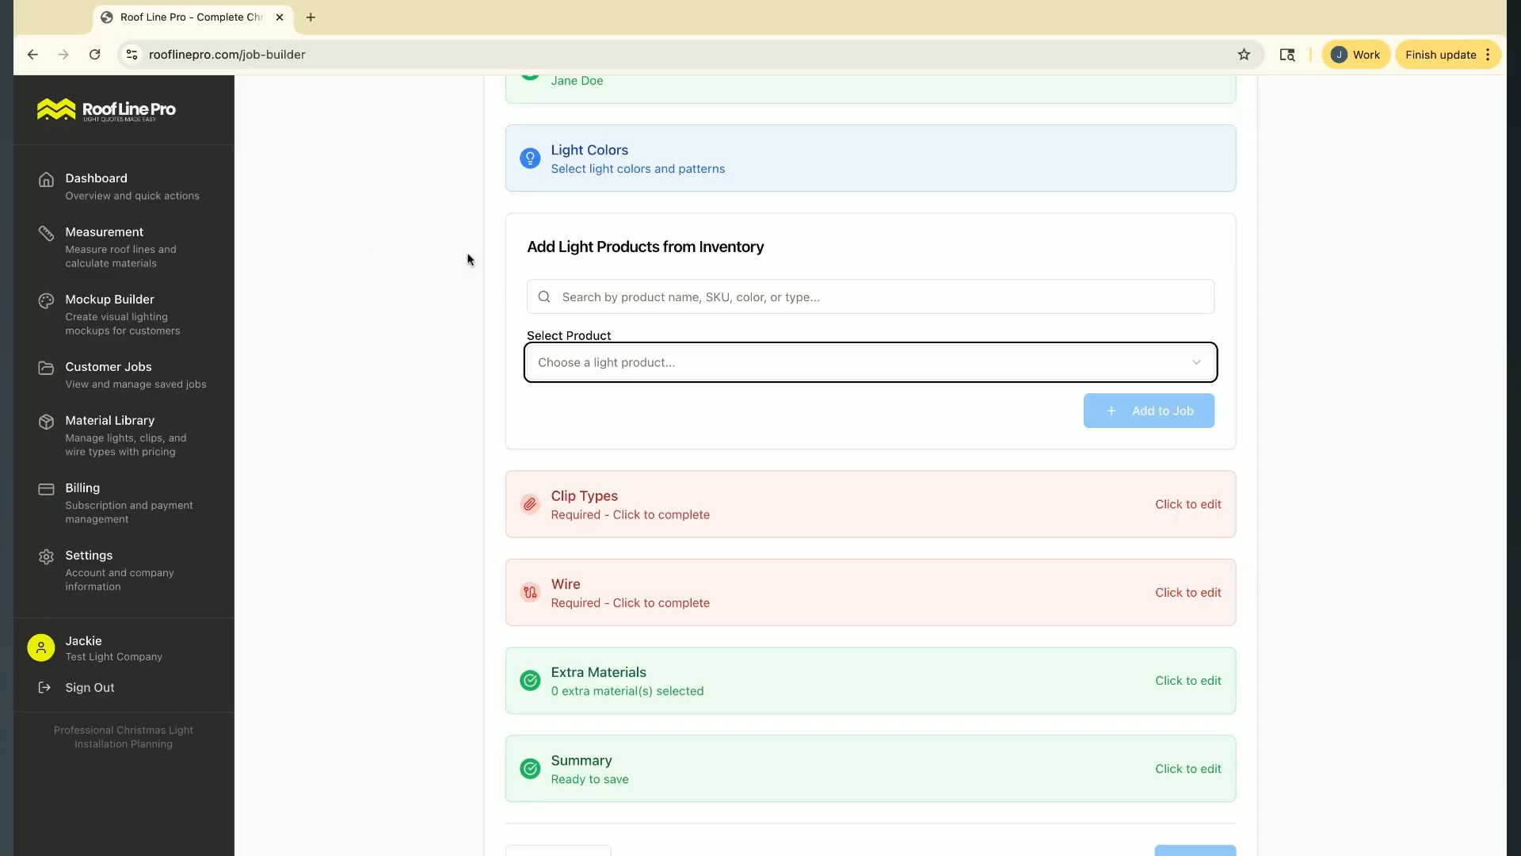
left_click(693, 370)
left_click(712, 406)
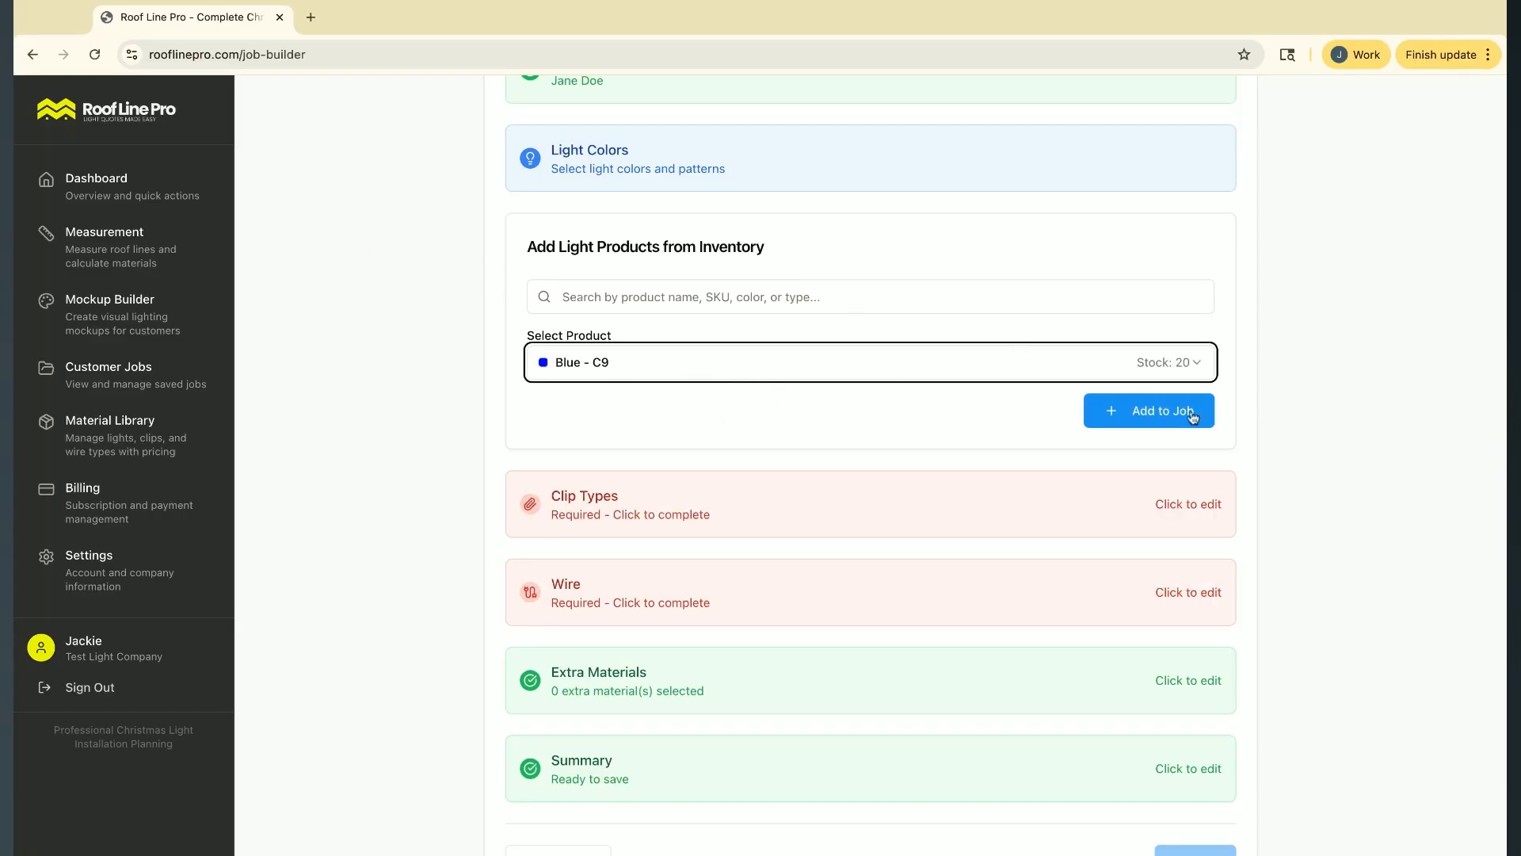
left_click(1146, 412)
Add the Cool White - C9 light product from inventory to the job
left_click(630, 458)
left_click(634, 603)
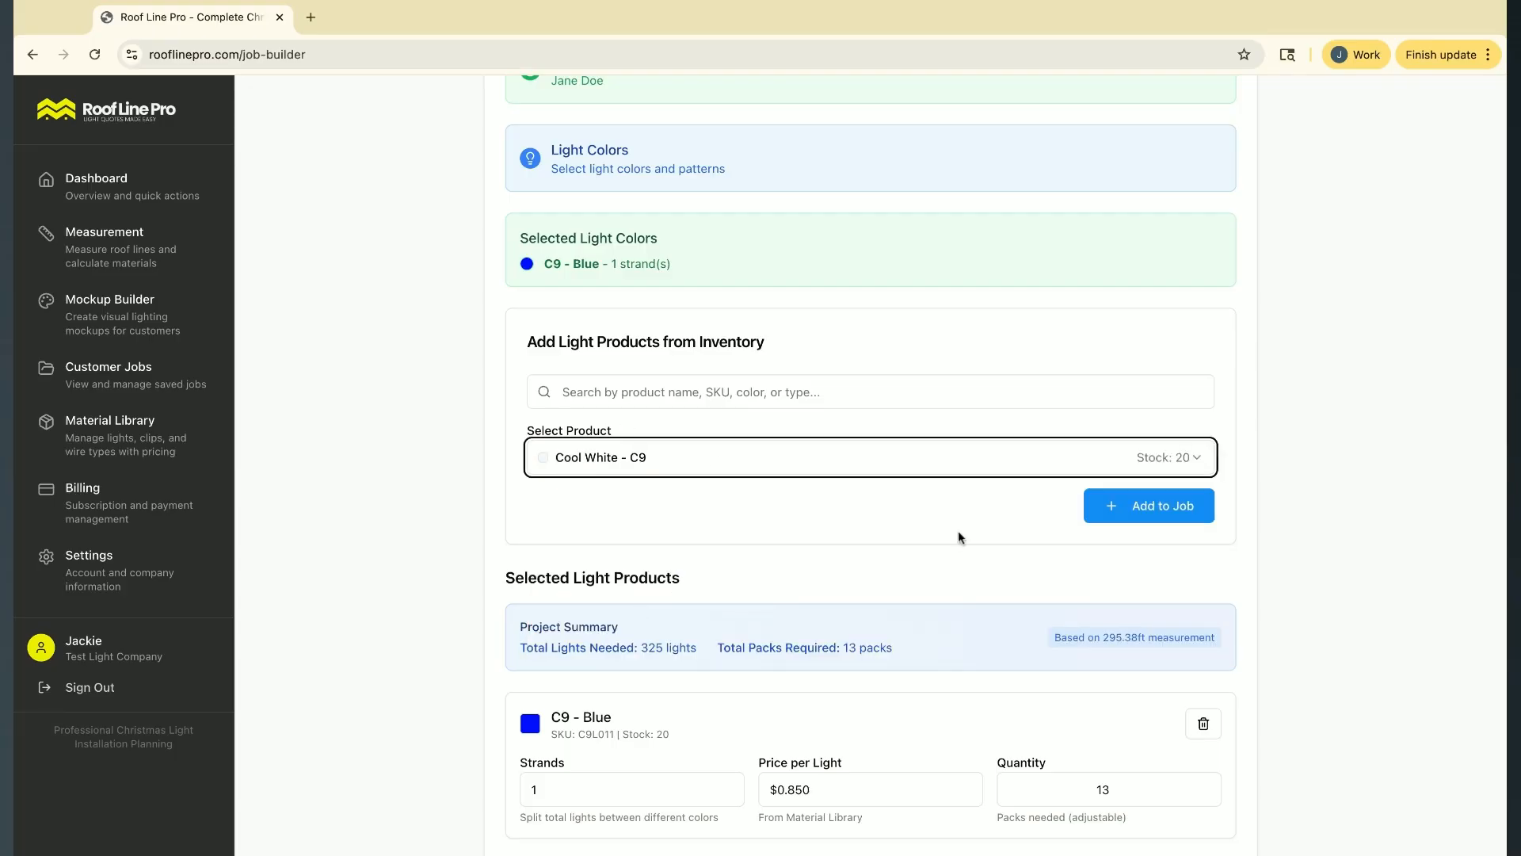
left_click(1180, 508)
scroll(705, 489, "down", 3)
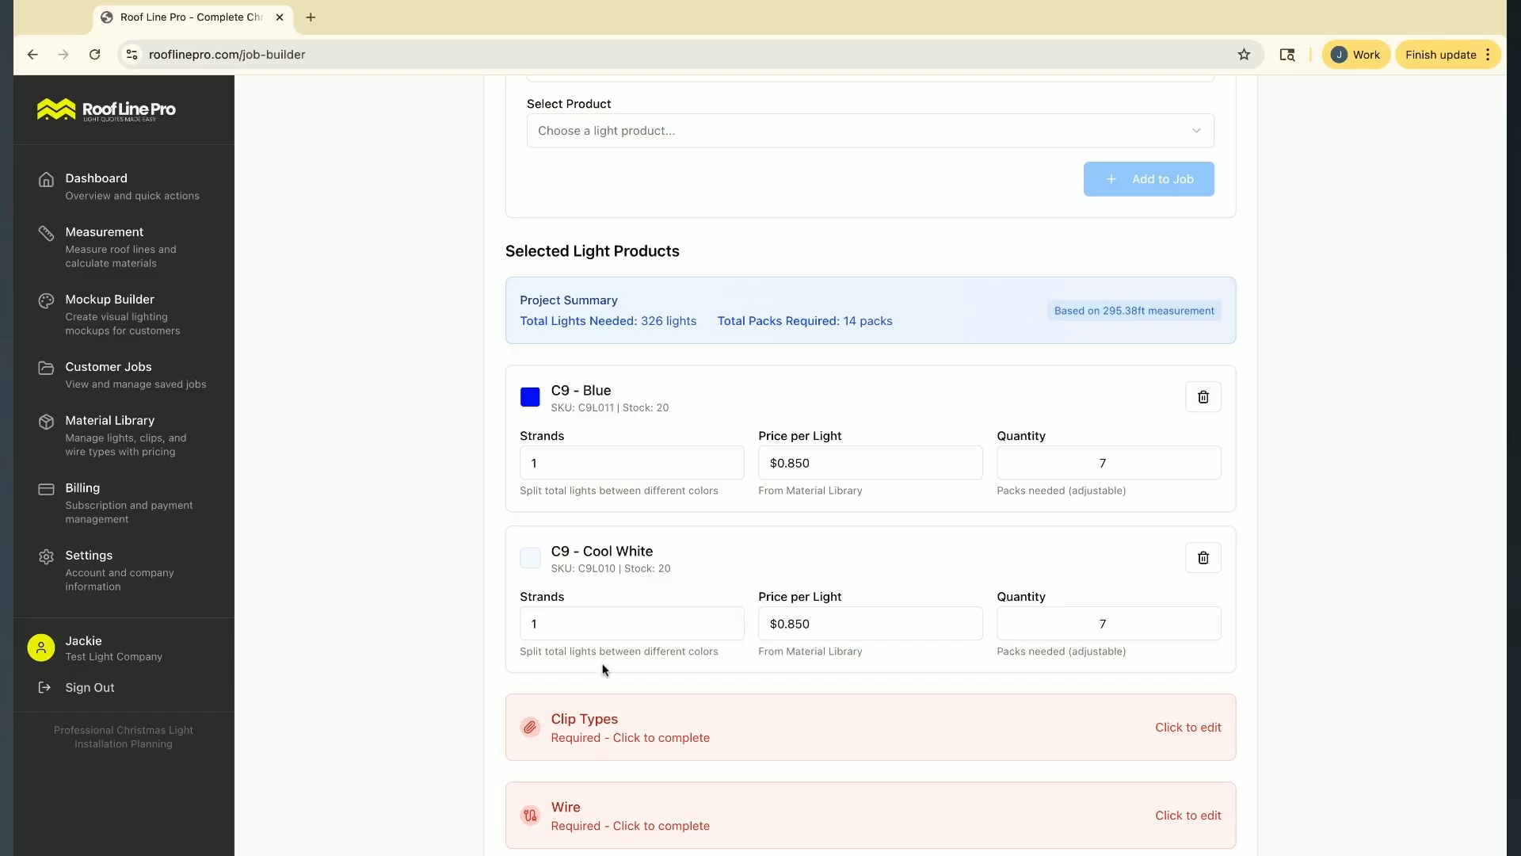
Set the C9 - Blue light product's strands to 2
left_click(565, 461)
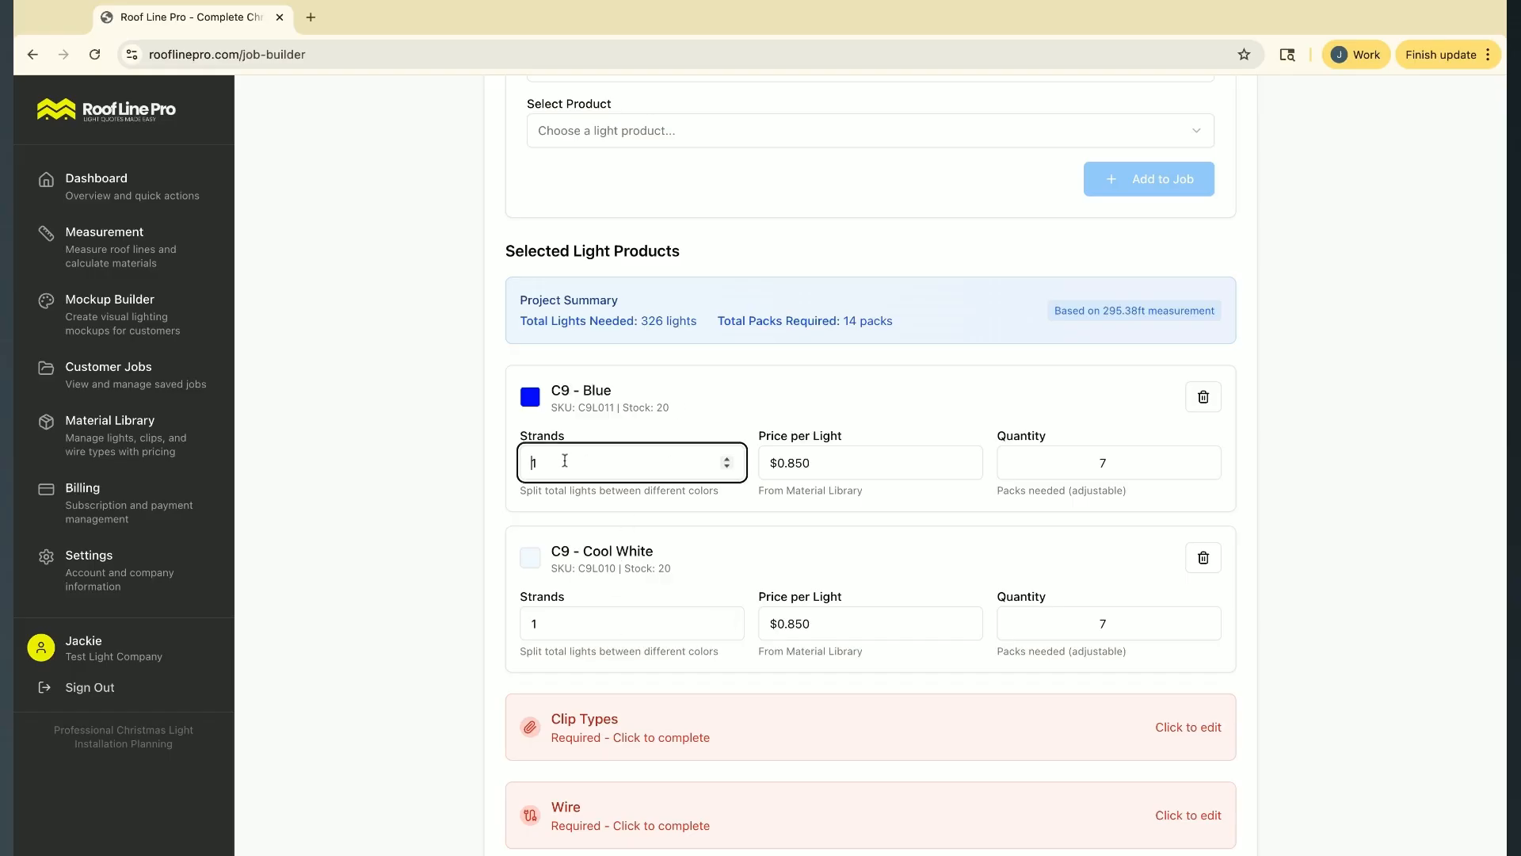
double_click(573, 467)
type("2")
key("Tab")
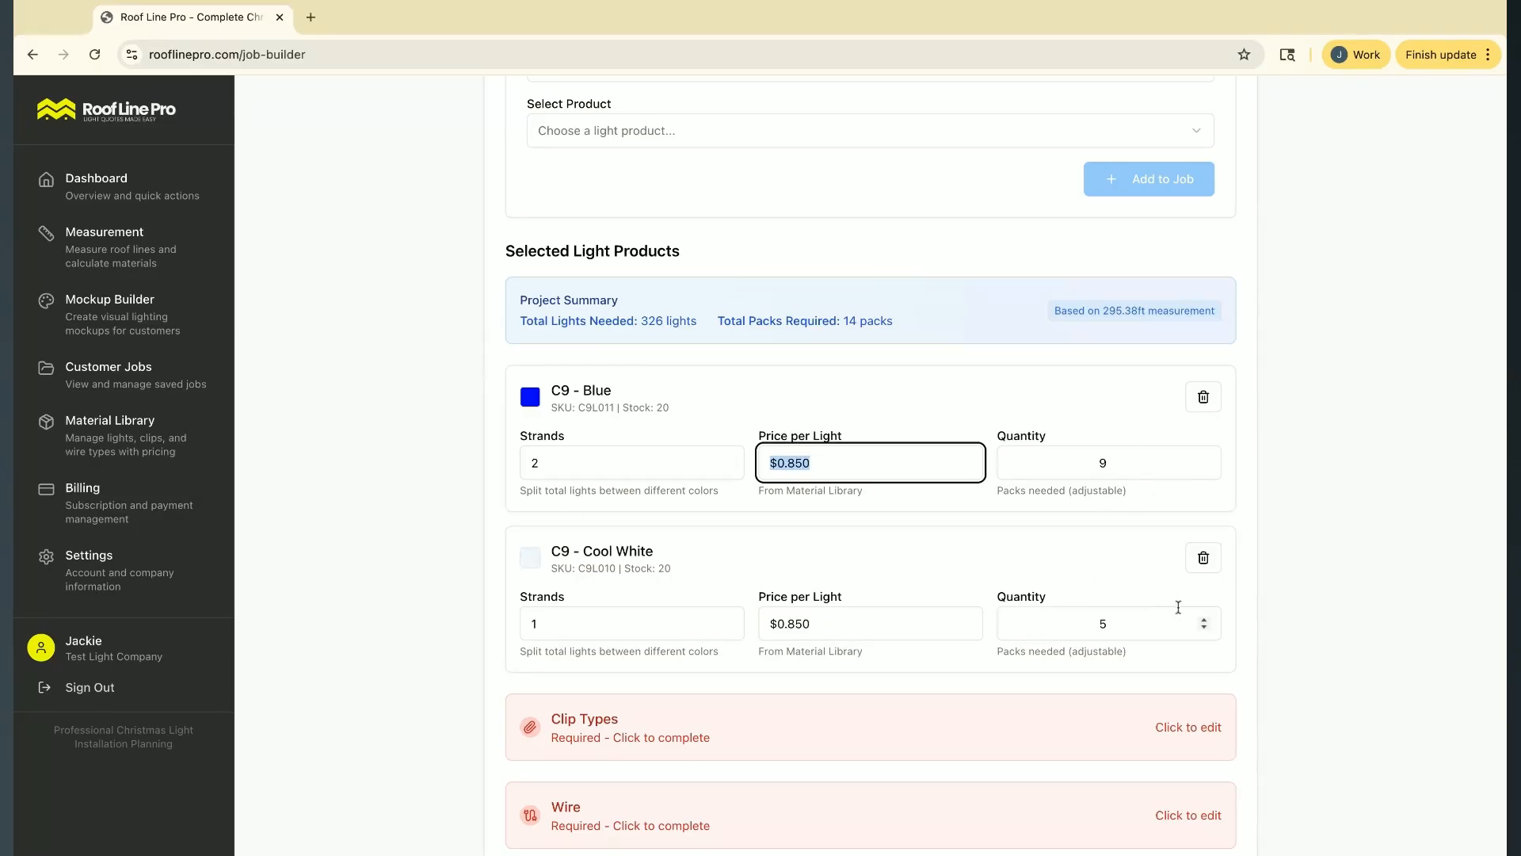
Review the pack quantities of the selected lights and continue to the clip types section
scroll(1158, 468, "up", 1)
scroll(1159, 471, "down", 1)
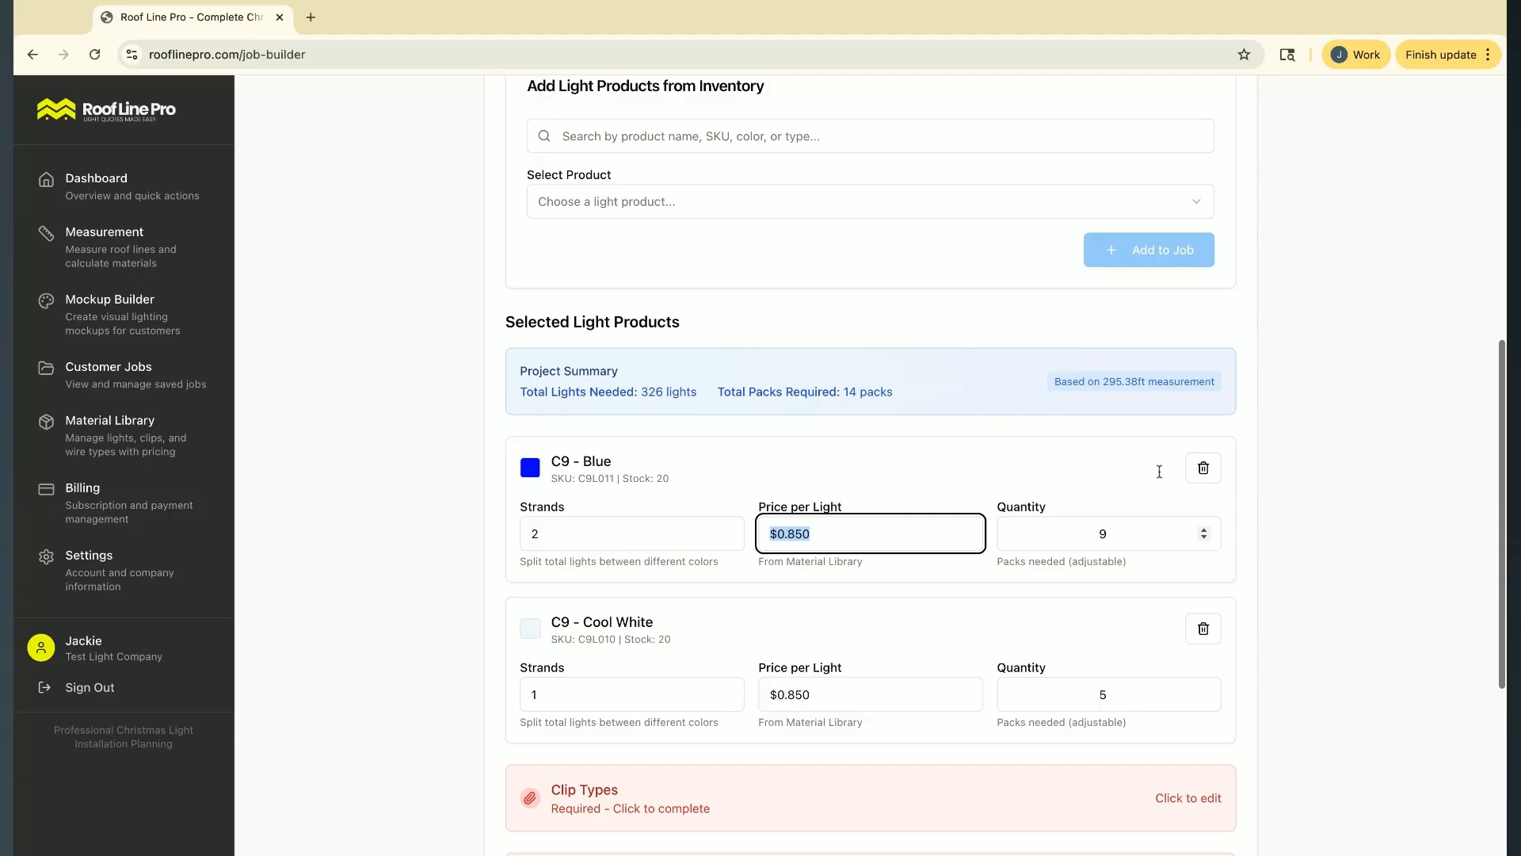
scroll(1045, 475, "up", 2)
scroll(931, 487, "down", 2)
scroll(932, 486, "down", 4)
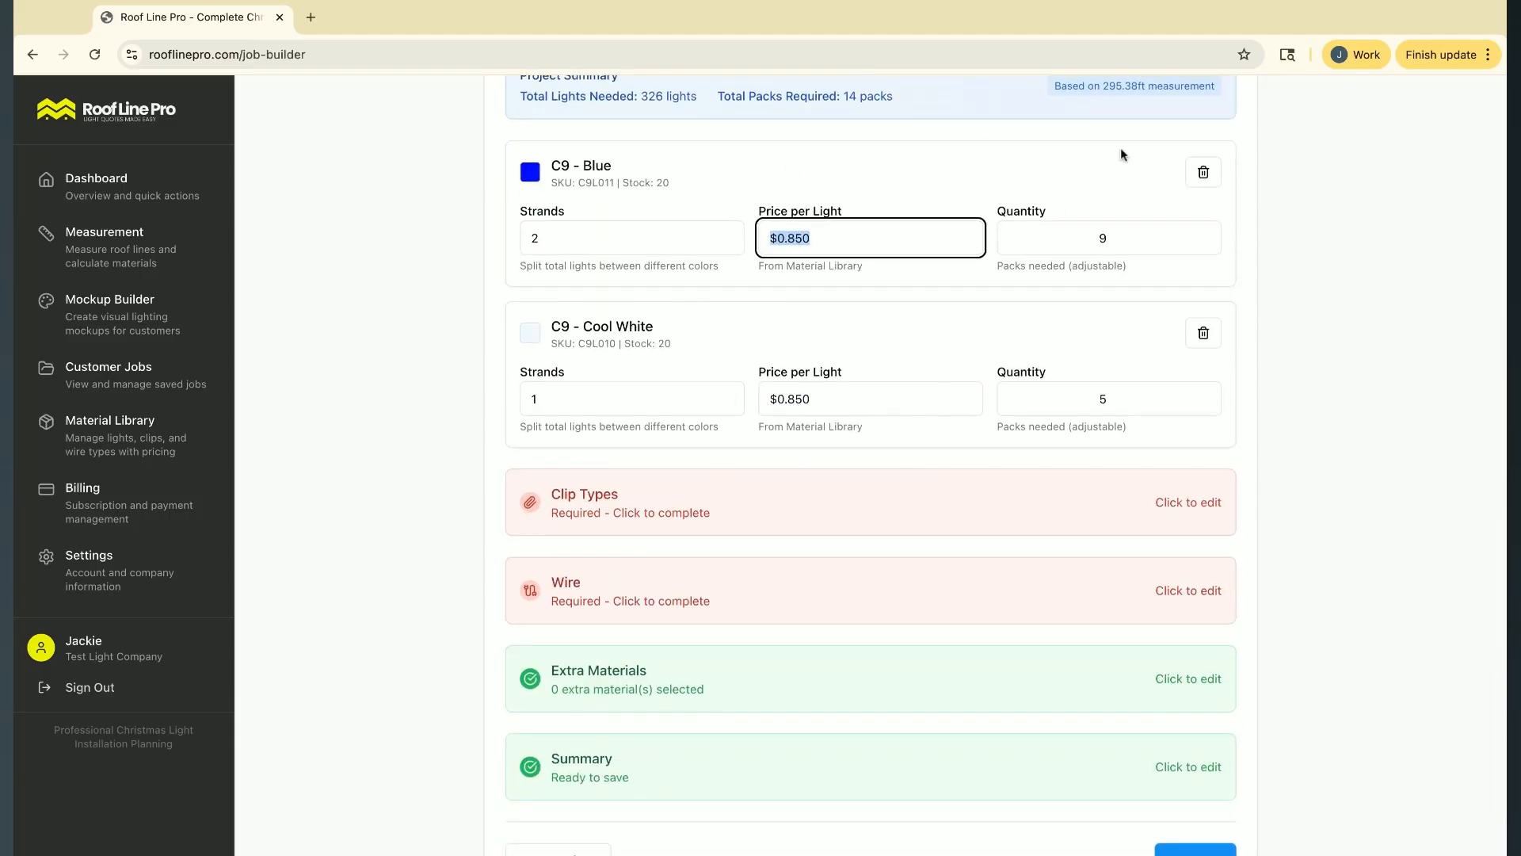
scroll(1125, 468, "down", 1)
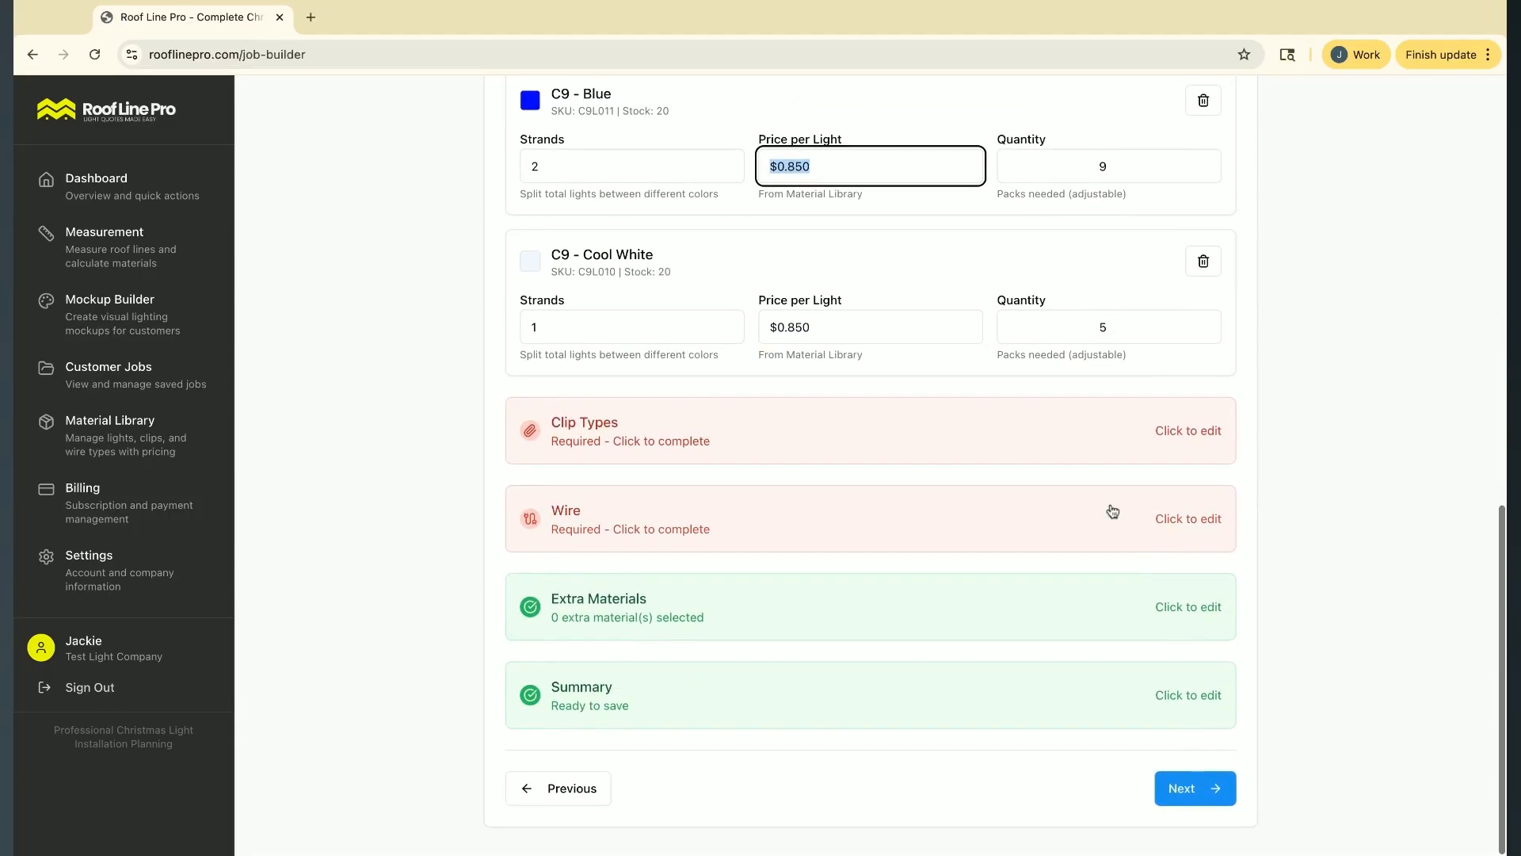
left_click(1208, 789)
Examine the available clip products and the perimeter, ridge and ground clip requirements
left_click(673, 364)
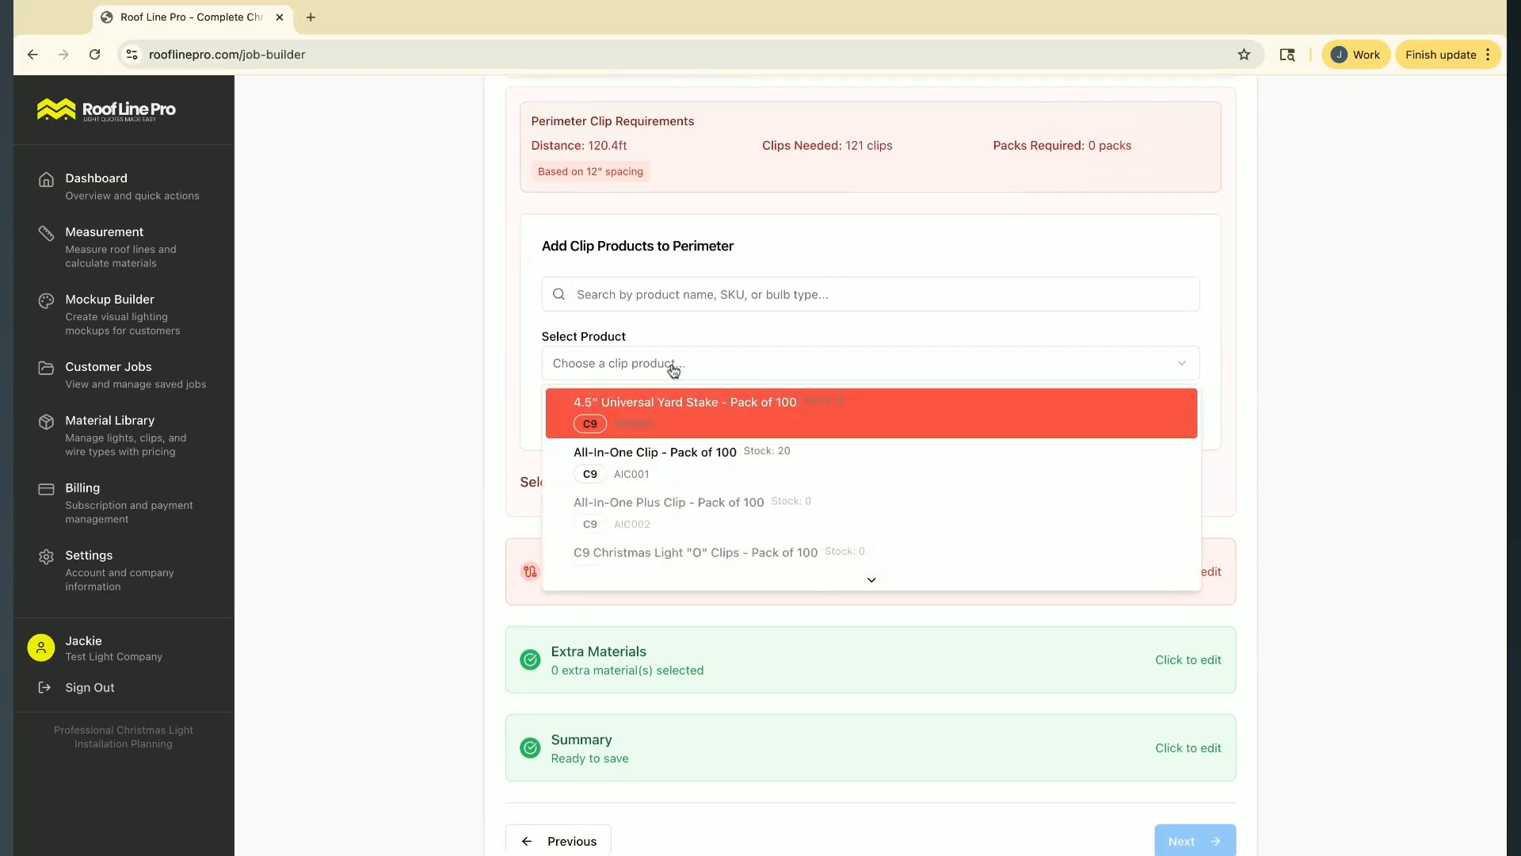
left_click(578, 149)
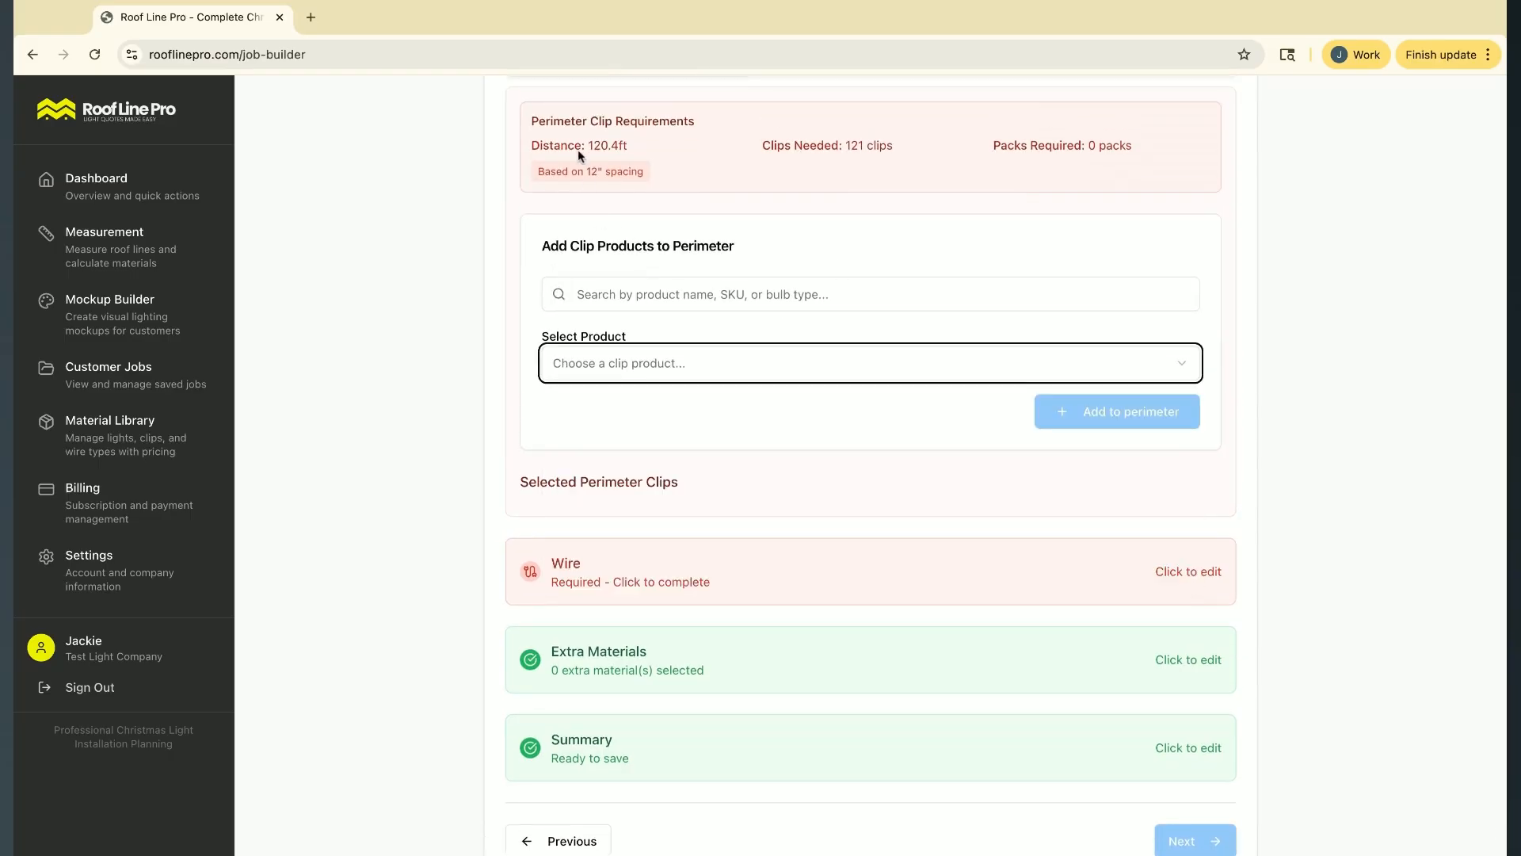
scroll(578, 149, "up", 2)
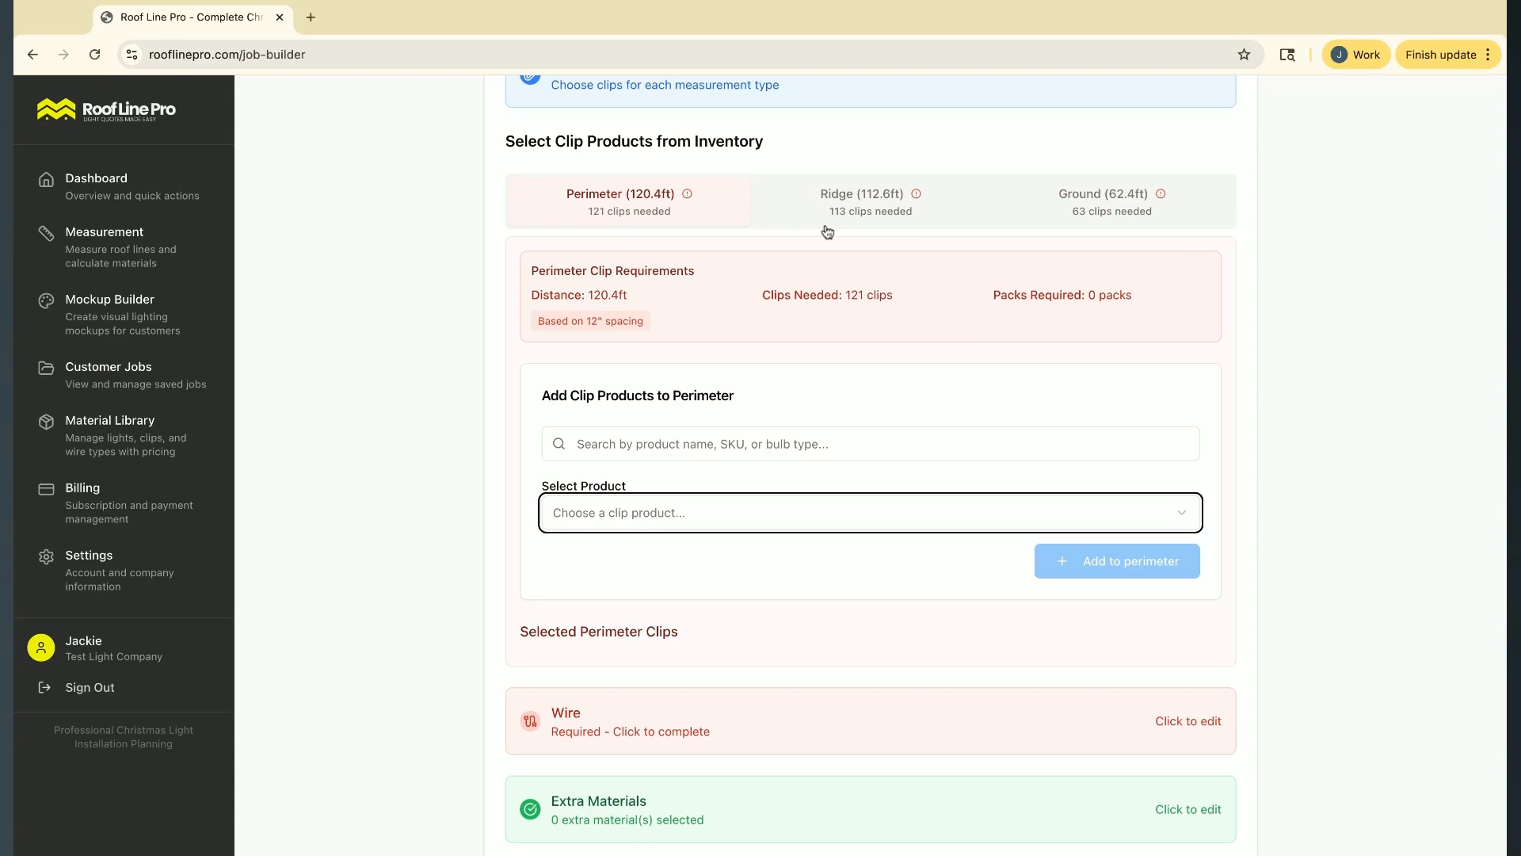
scroll(730, 173, "up", 1)
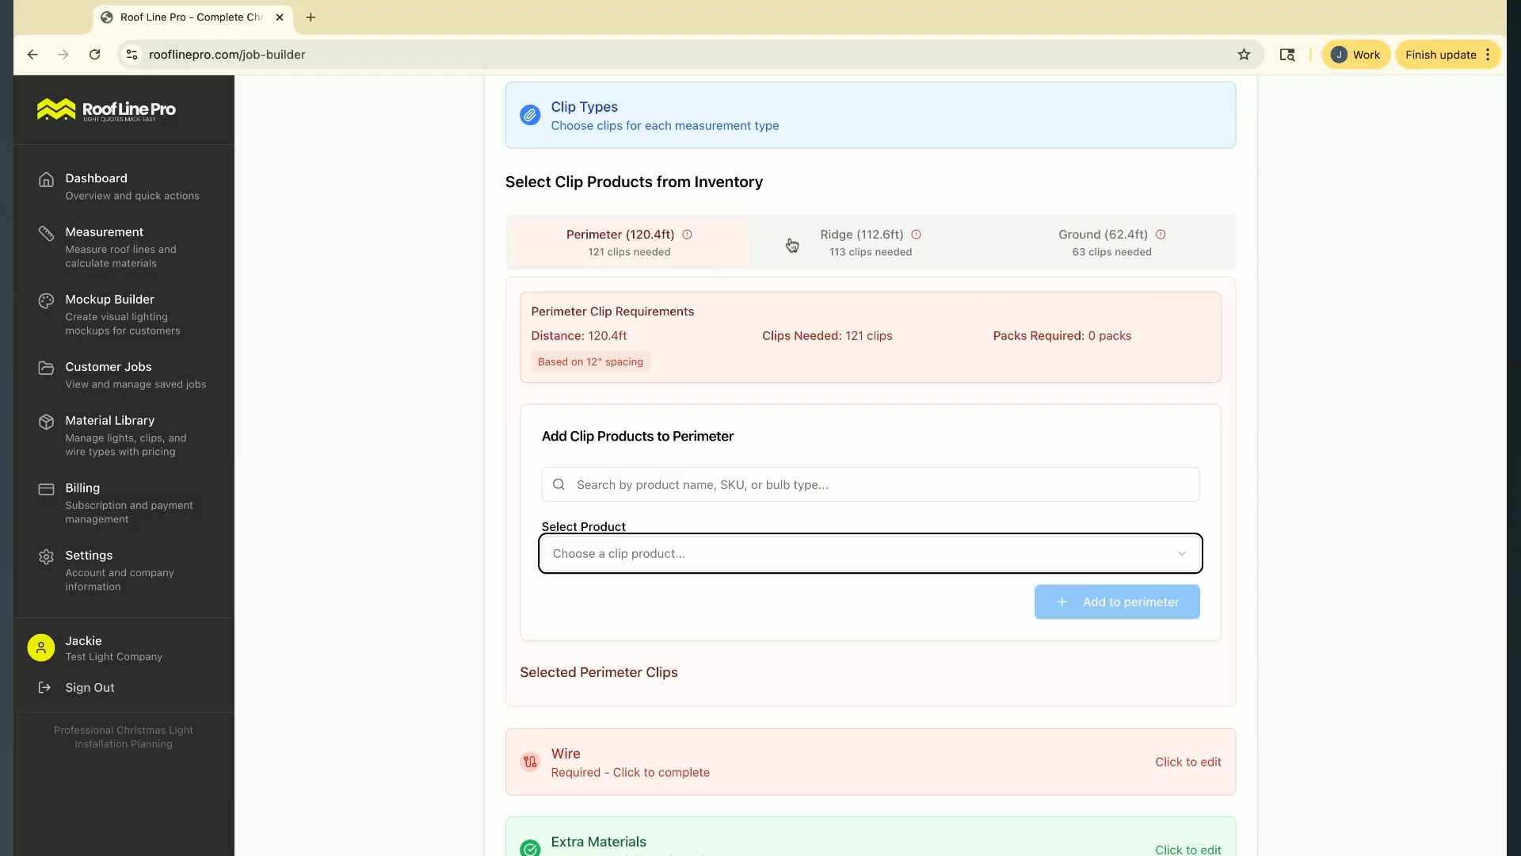
left_click(911, 255)
left_click(1133, 257)
left_click(681, 244)
scroll(691, 374, "down", 2)
scroll(692, 350, "up", 1)
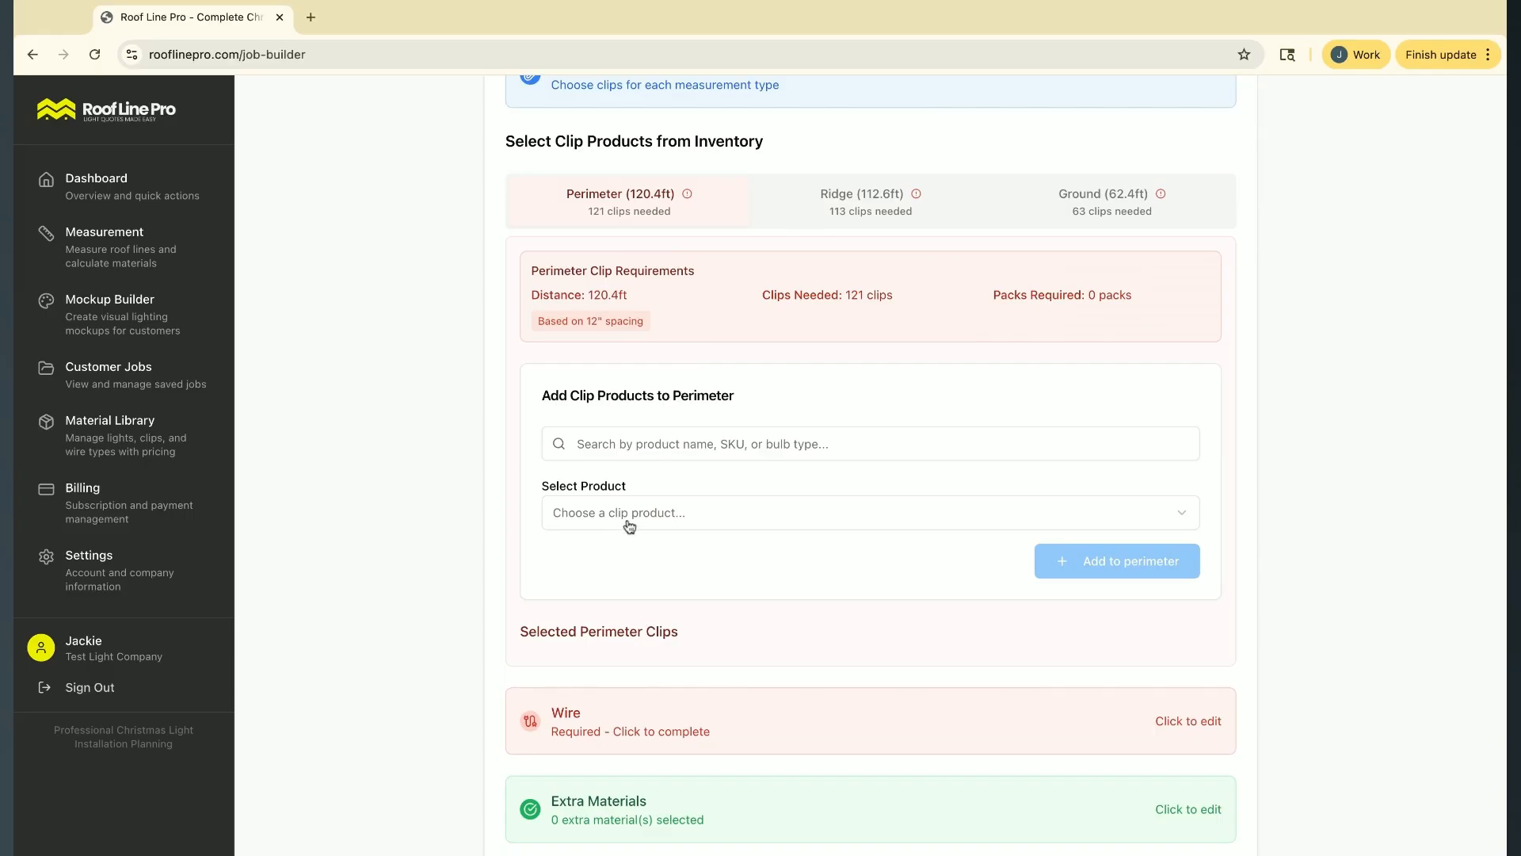
Add the All-In-One Clip - Pack of 100 product to the perimeter clips
left_click(665, 512)
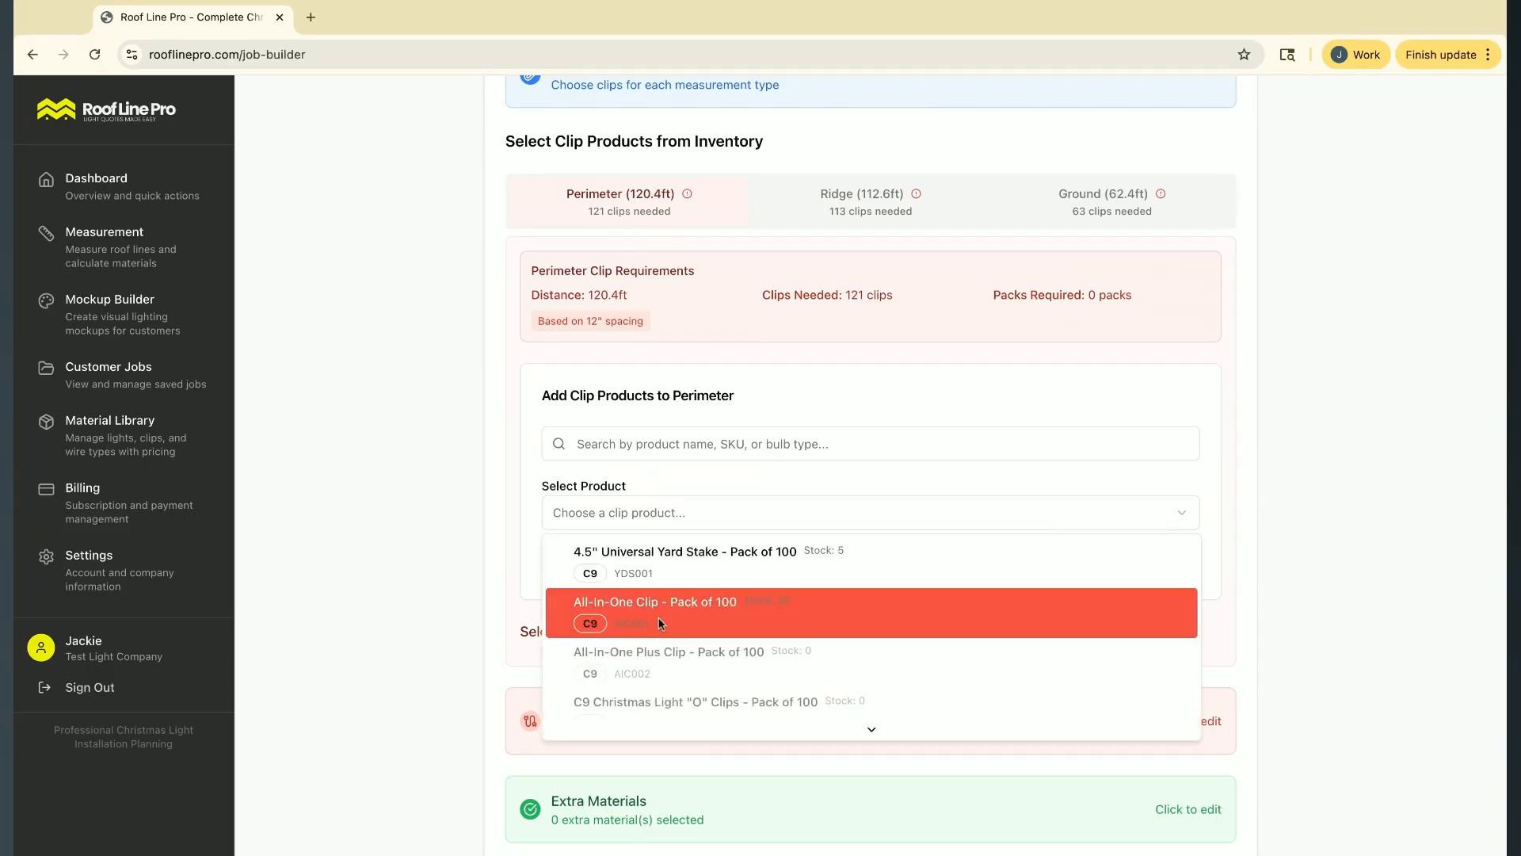
left_click(734, 614)
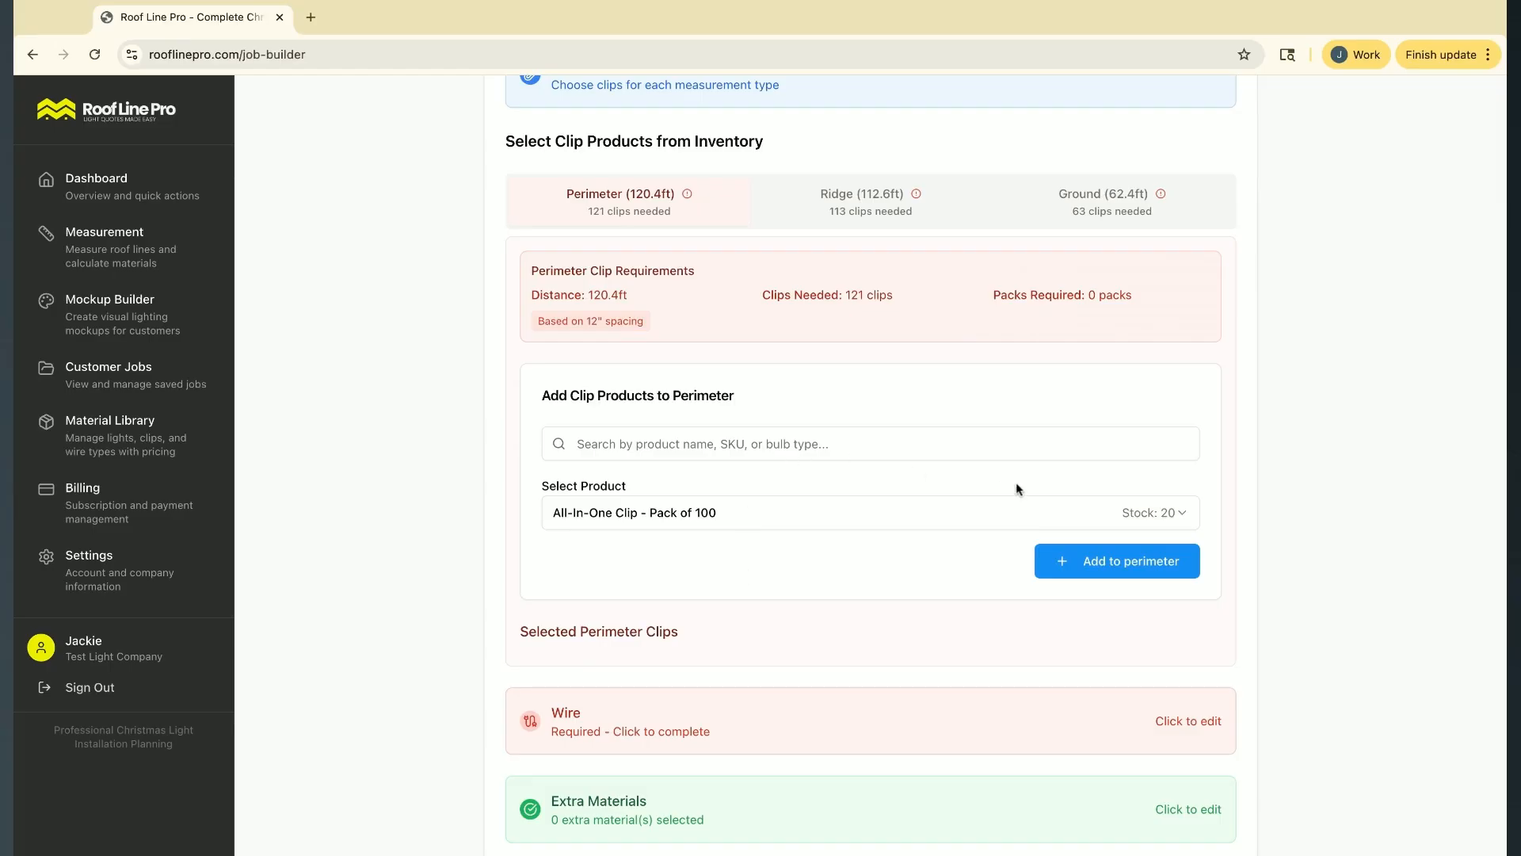
left_click(1117, 559)
scroll(804, 595, "down", 2)
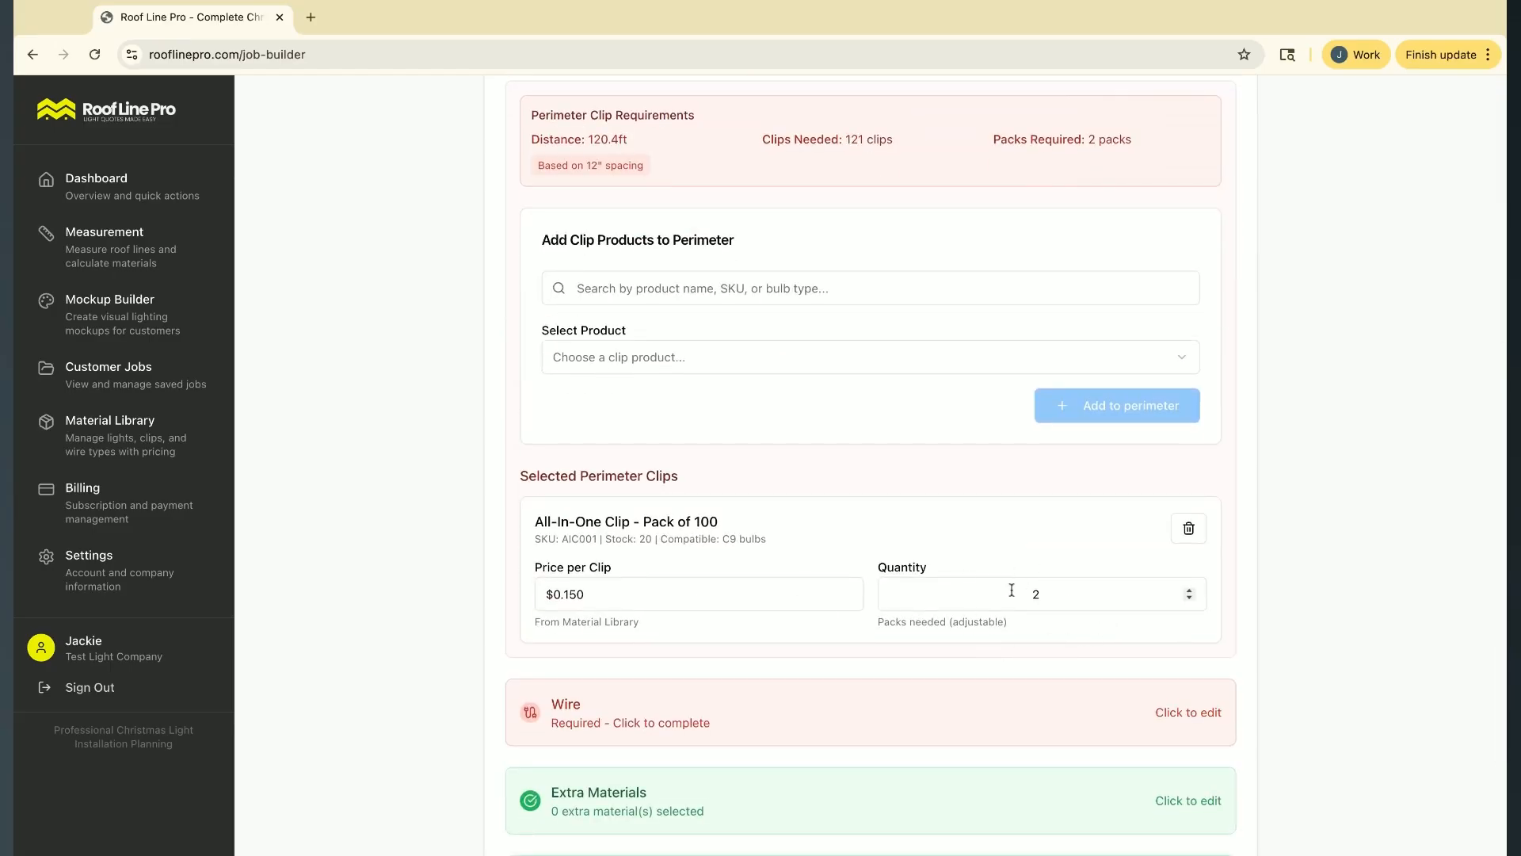
Add the Ridge Clip Pro - 50 Ct product to the ridge clips
scroll(982, 519, "up", 1)
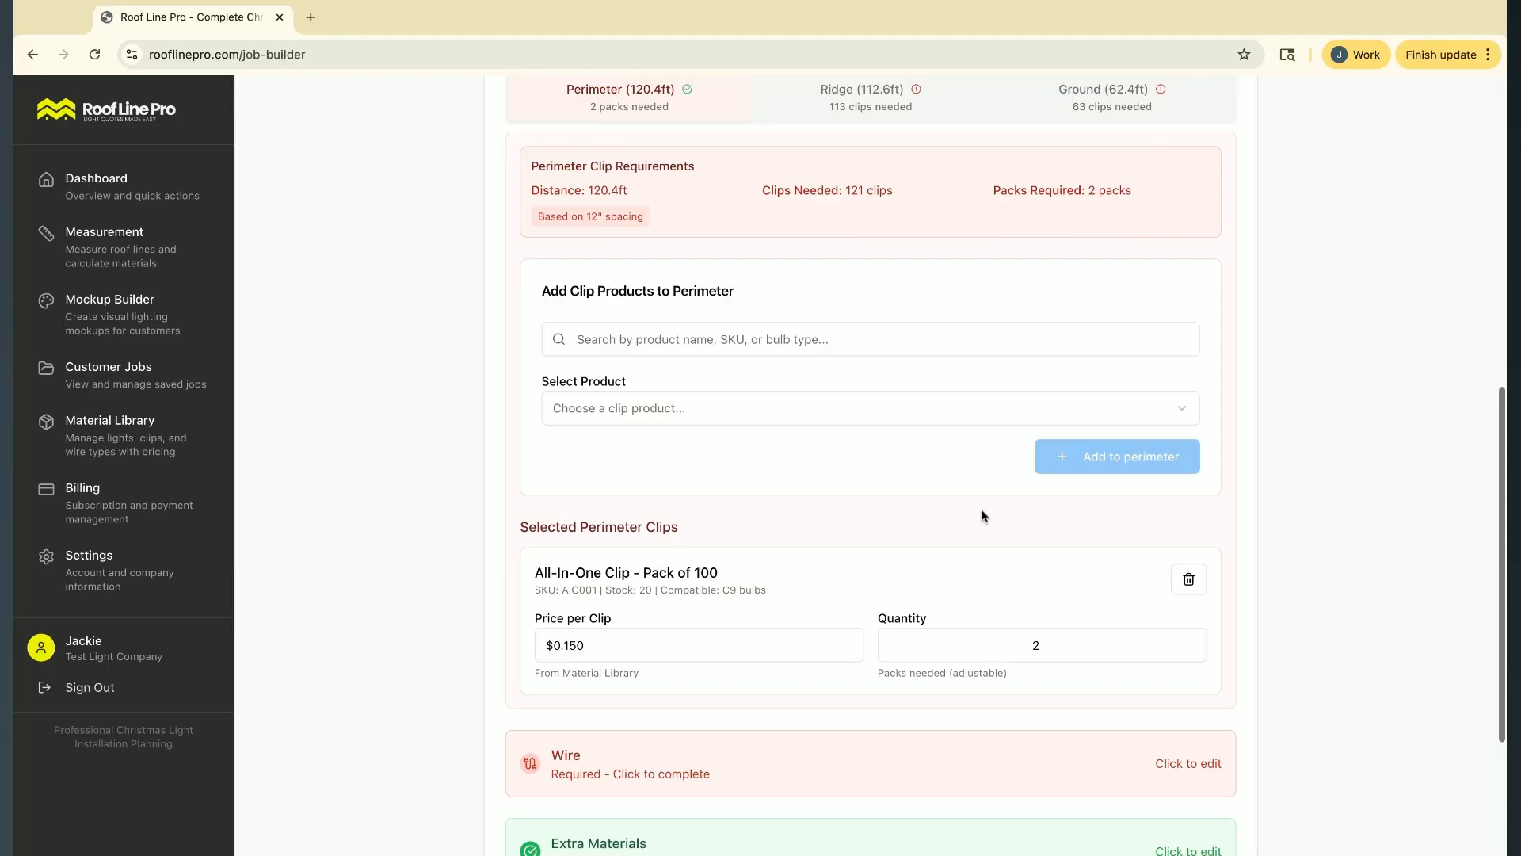
scroll(846, 511, "up", 2)
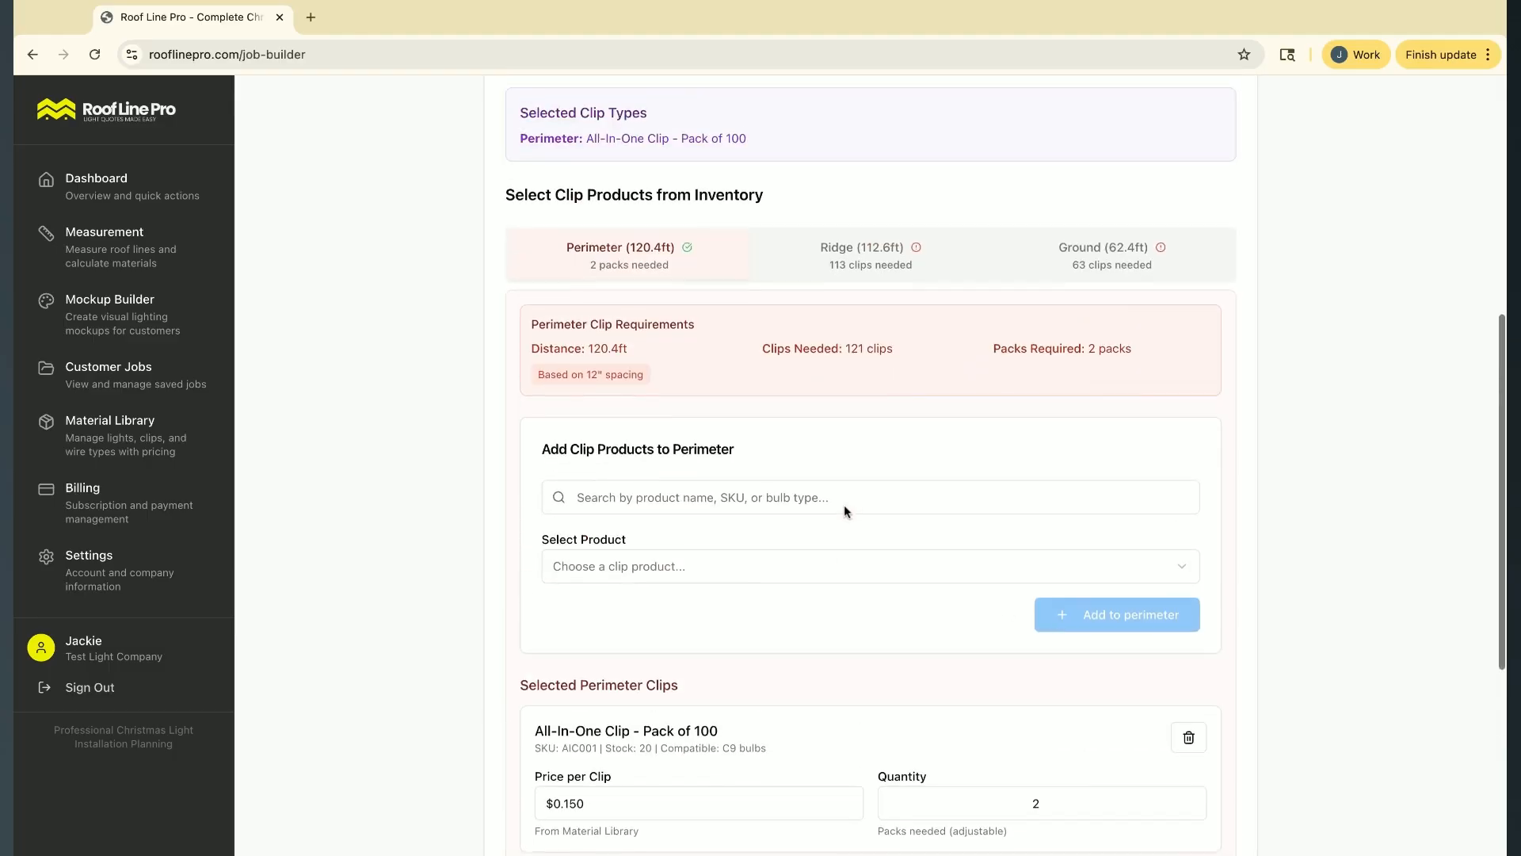
left_click(855, 264)
scroll(792, 539, "down", 3)
scroll(776, 559, "up", 2)
left_click(668, 420)
scroll(728, 546, "down", 3)
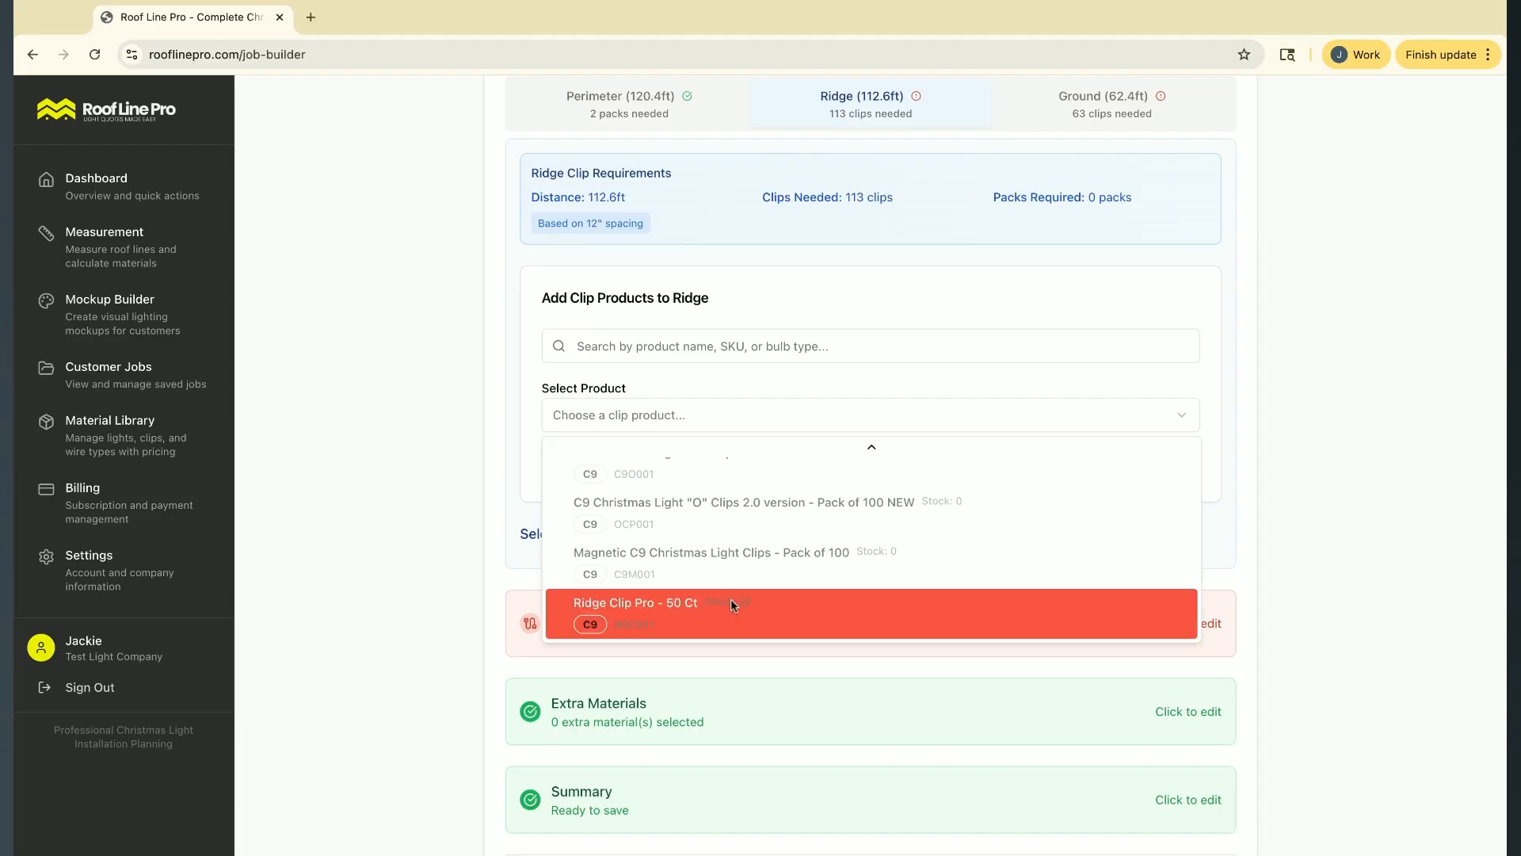
left_click(730, 600)
left_click(1154, 467)
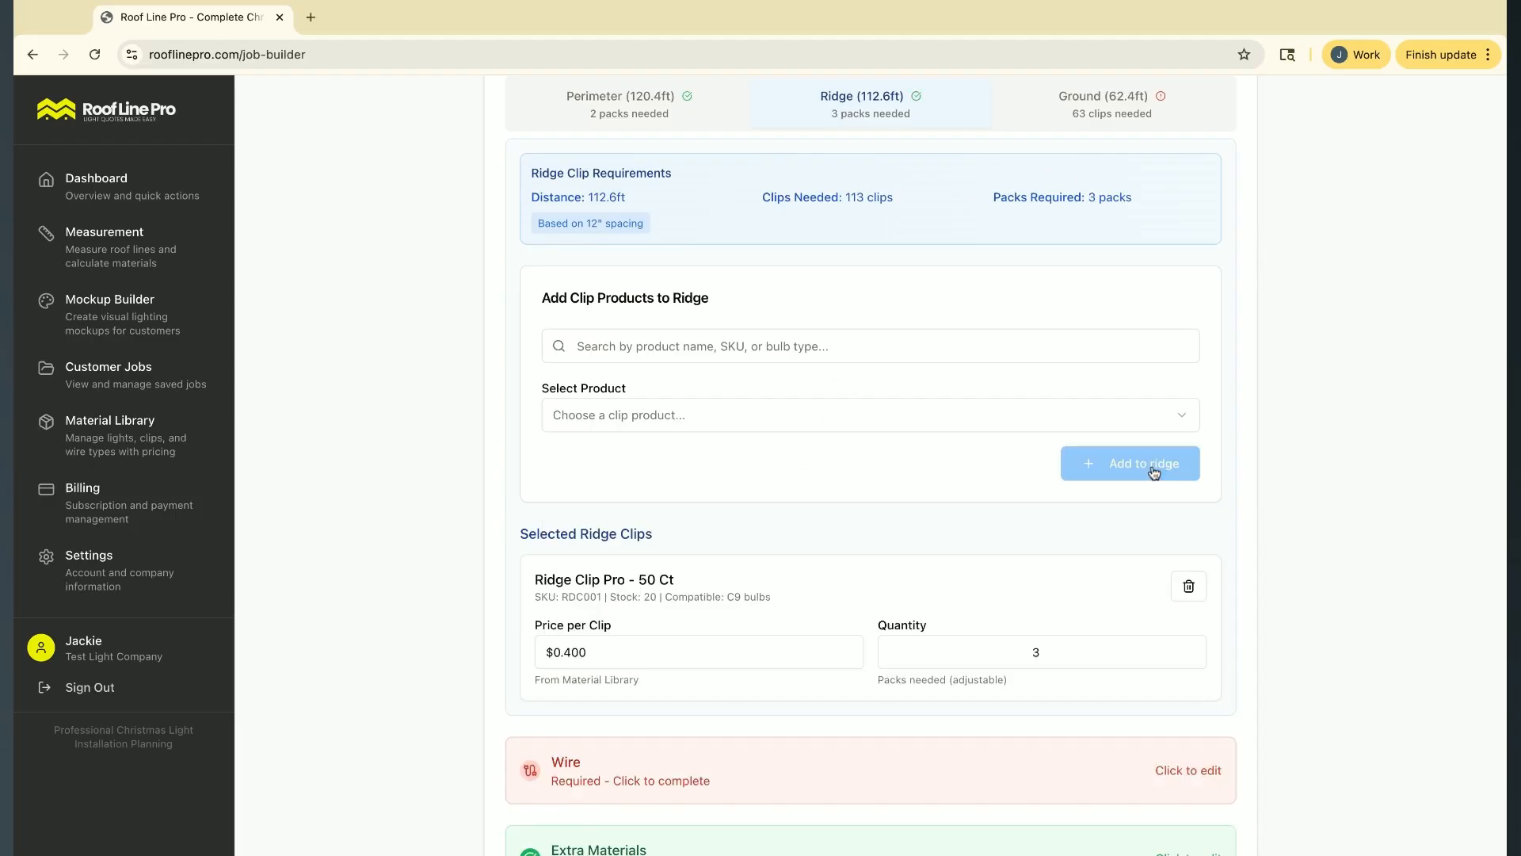
scroll(1023, 459, "down", 2)
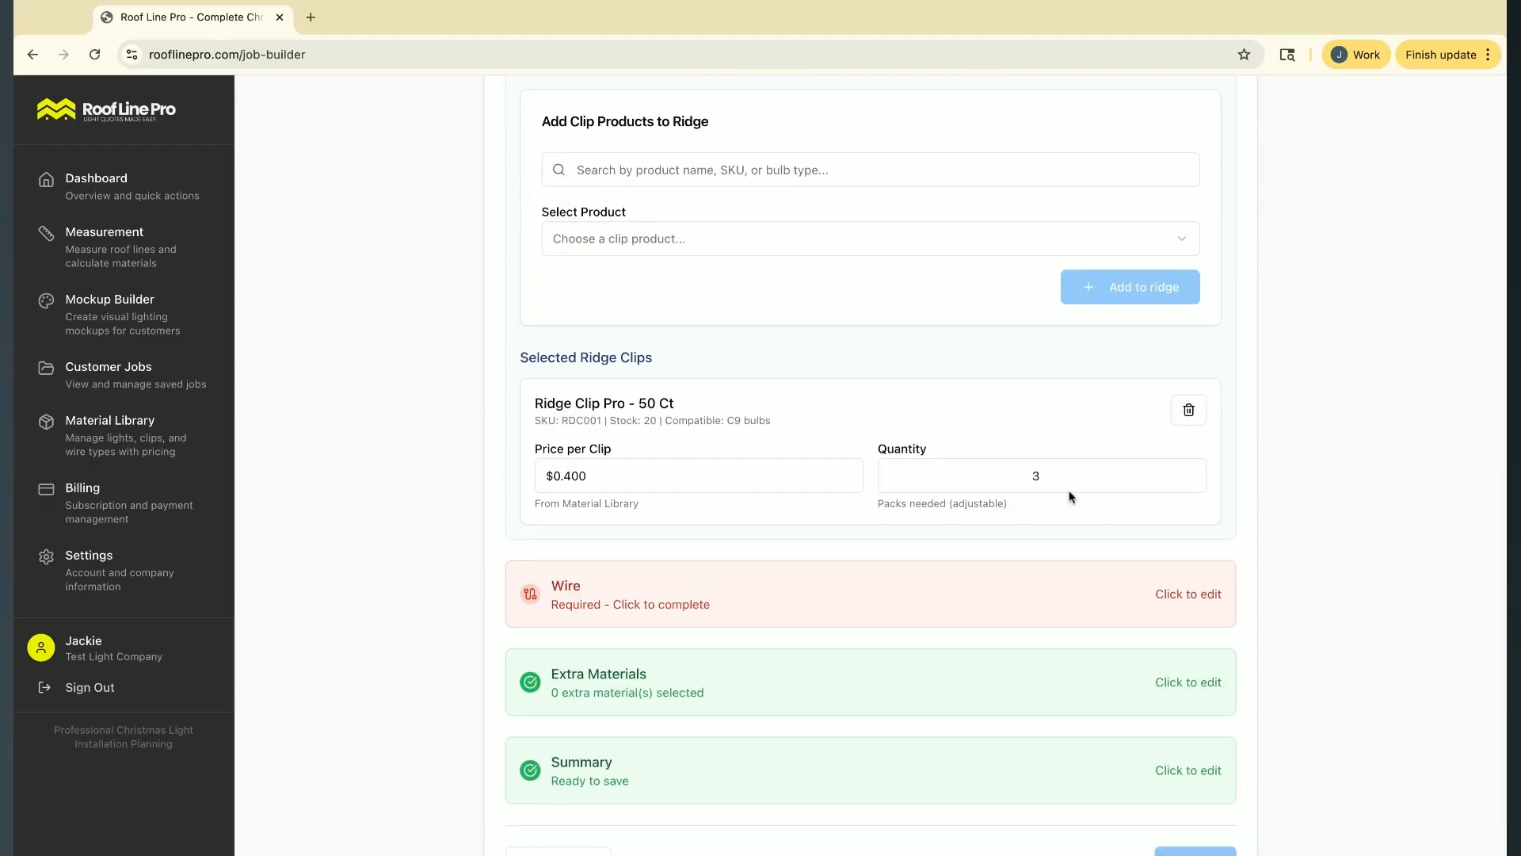
Add the 4.5" Universal Yard Stake - Pack of 100 product to the ground clips
scroll(996, 431, "up", 2)
scroll(1004, 226, "up", 1)
left_click(1086, 208)
scroll(668, 500, "down", 2)
scroll(668, 501, "up", 2)
left_click(648, 444)
scroll(768, 545, "down", 2)
scroll(777, 548, "down", 2)
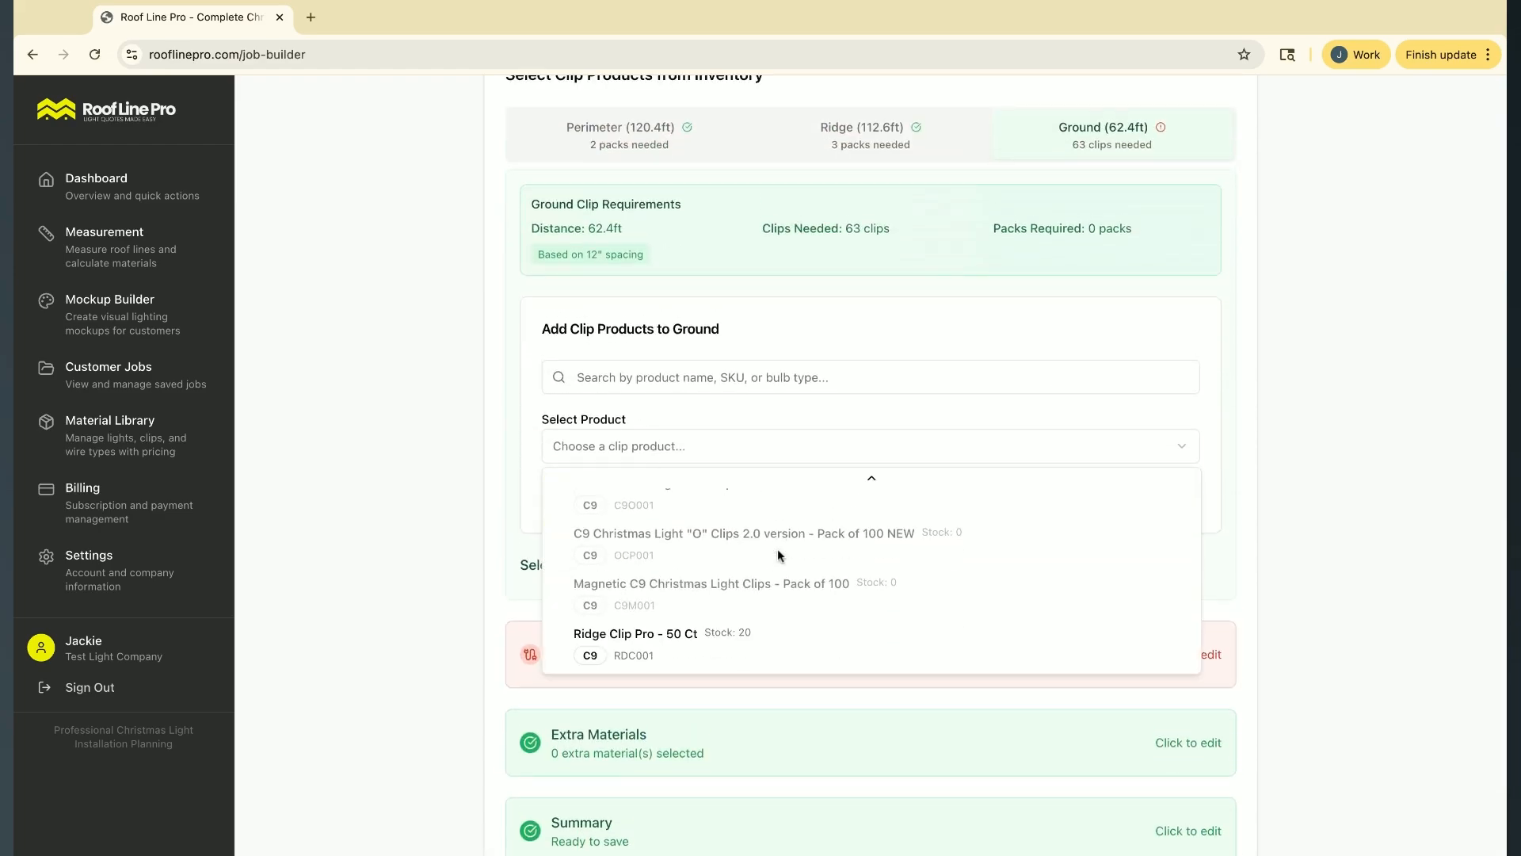
scroll(693, 596, "up", 4)
left_click(700, 514)
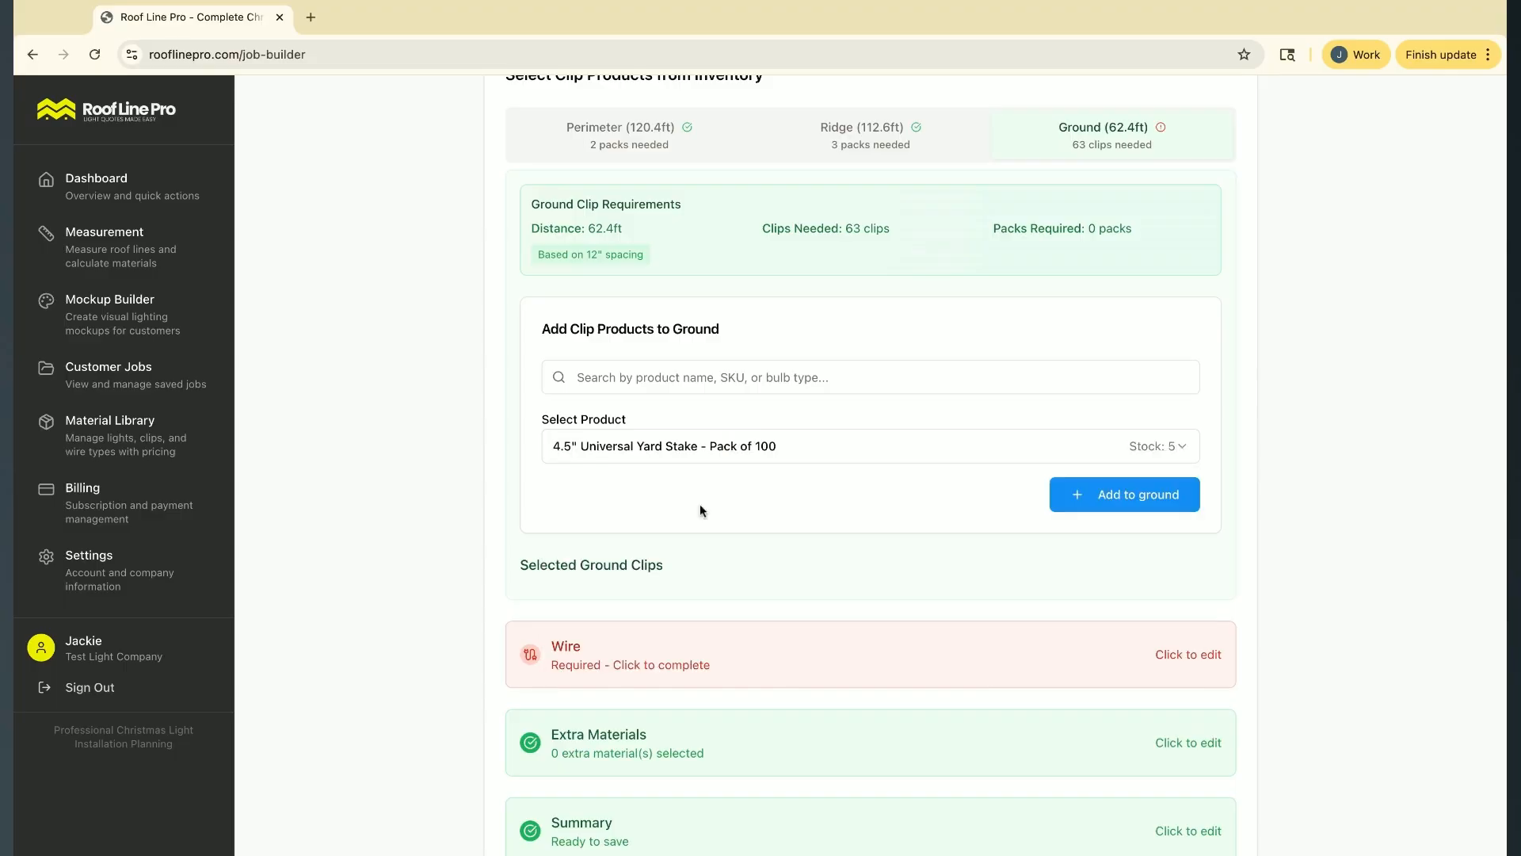
left_click(1070, 493)
scroll(781, 533, "down", 3)
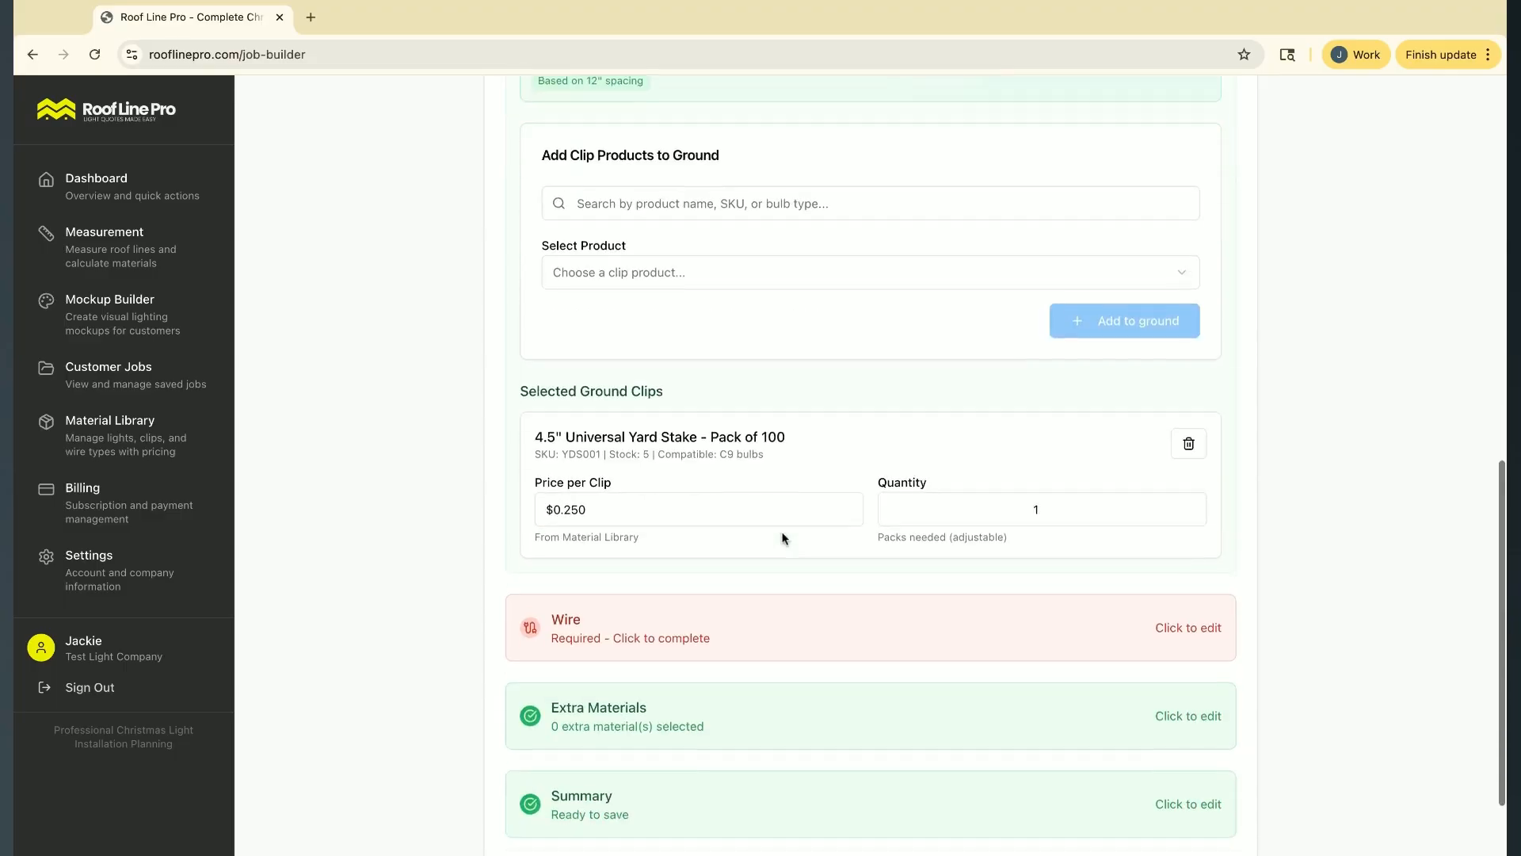
Review the clip selections for all three measurement types and continue to the wire section
scroll(1010, 397, "up", 5)
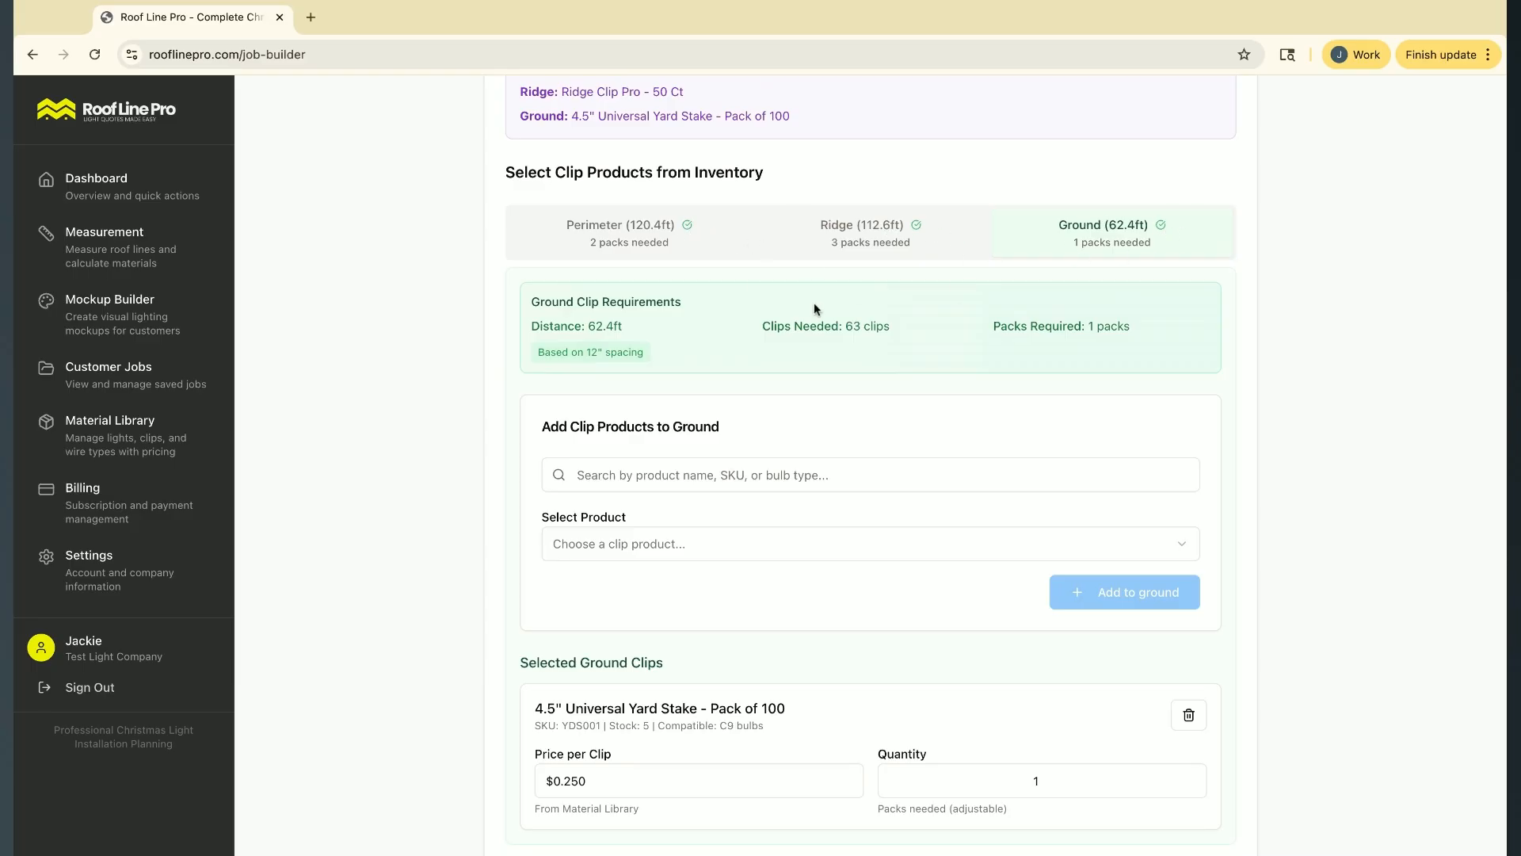
scroll(815, 309, "down", 5)
scroll(815, 309, "up", 4)
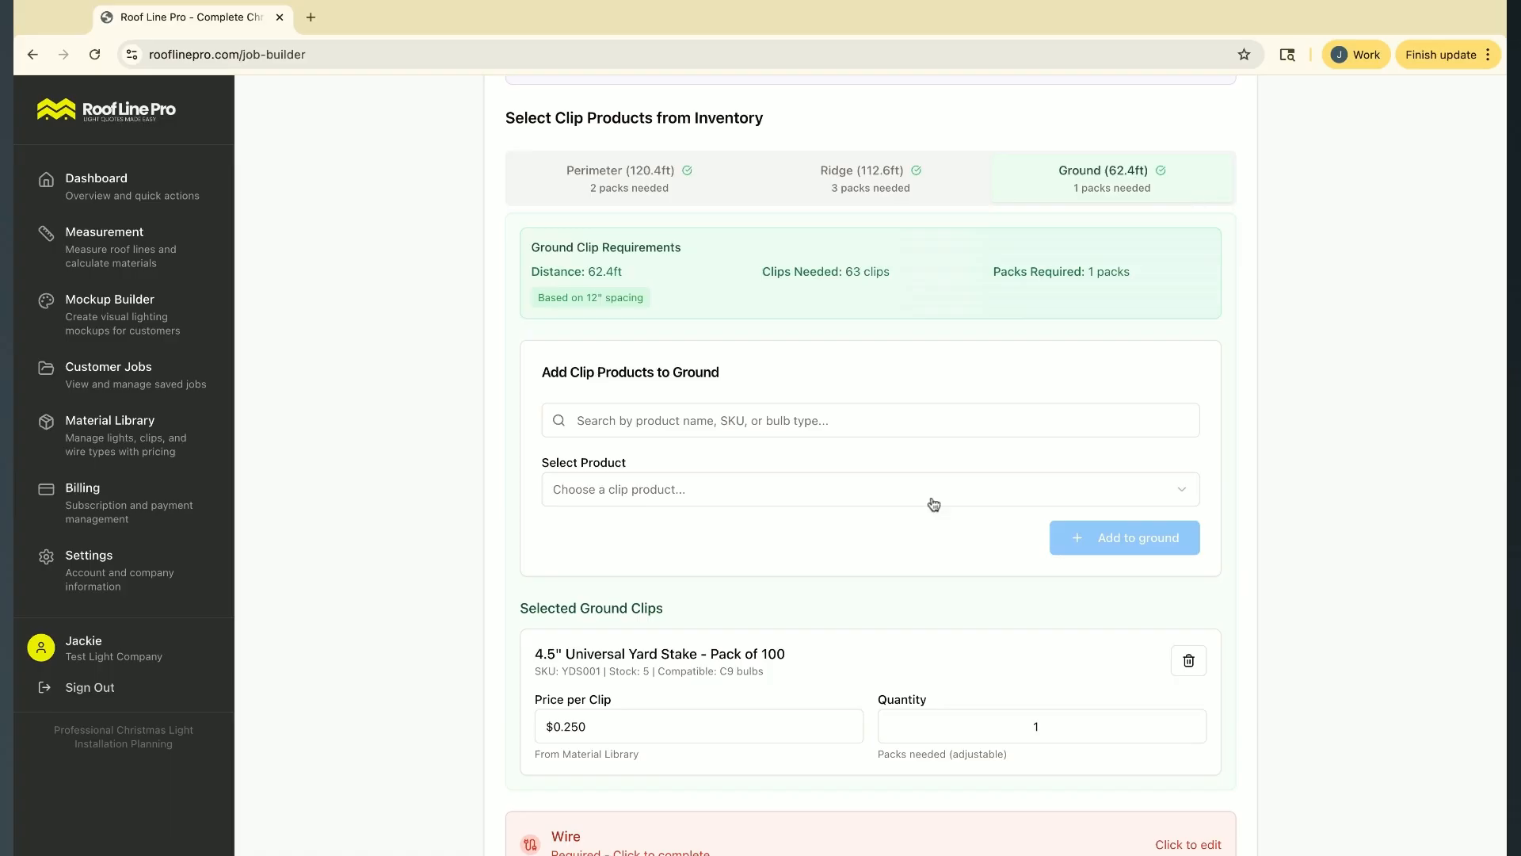
scroll(988, 428, "down", 5)
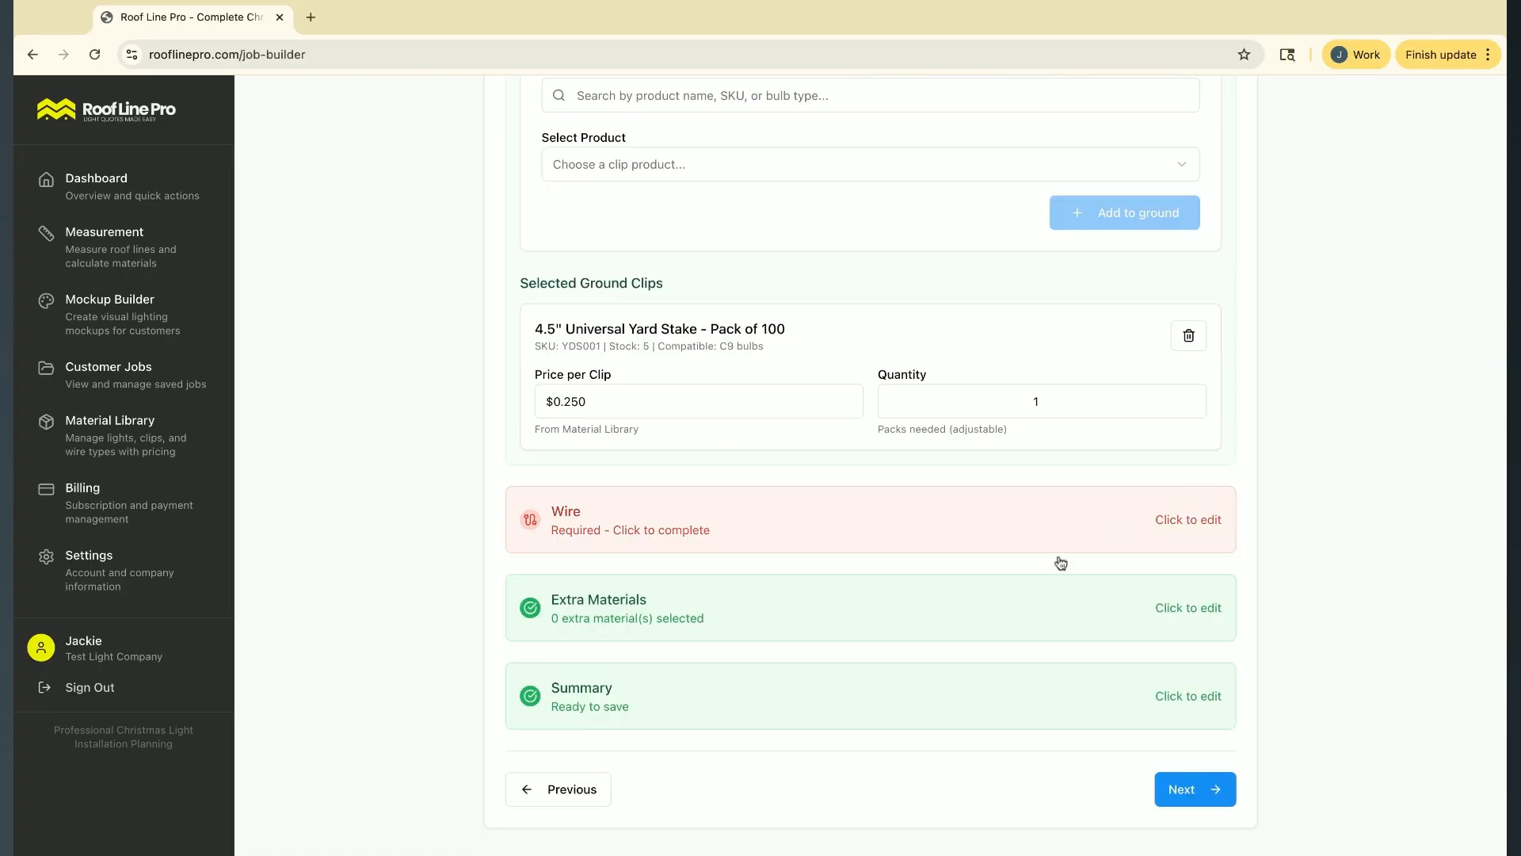
left_click(1204, 789)
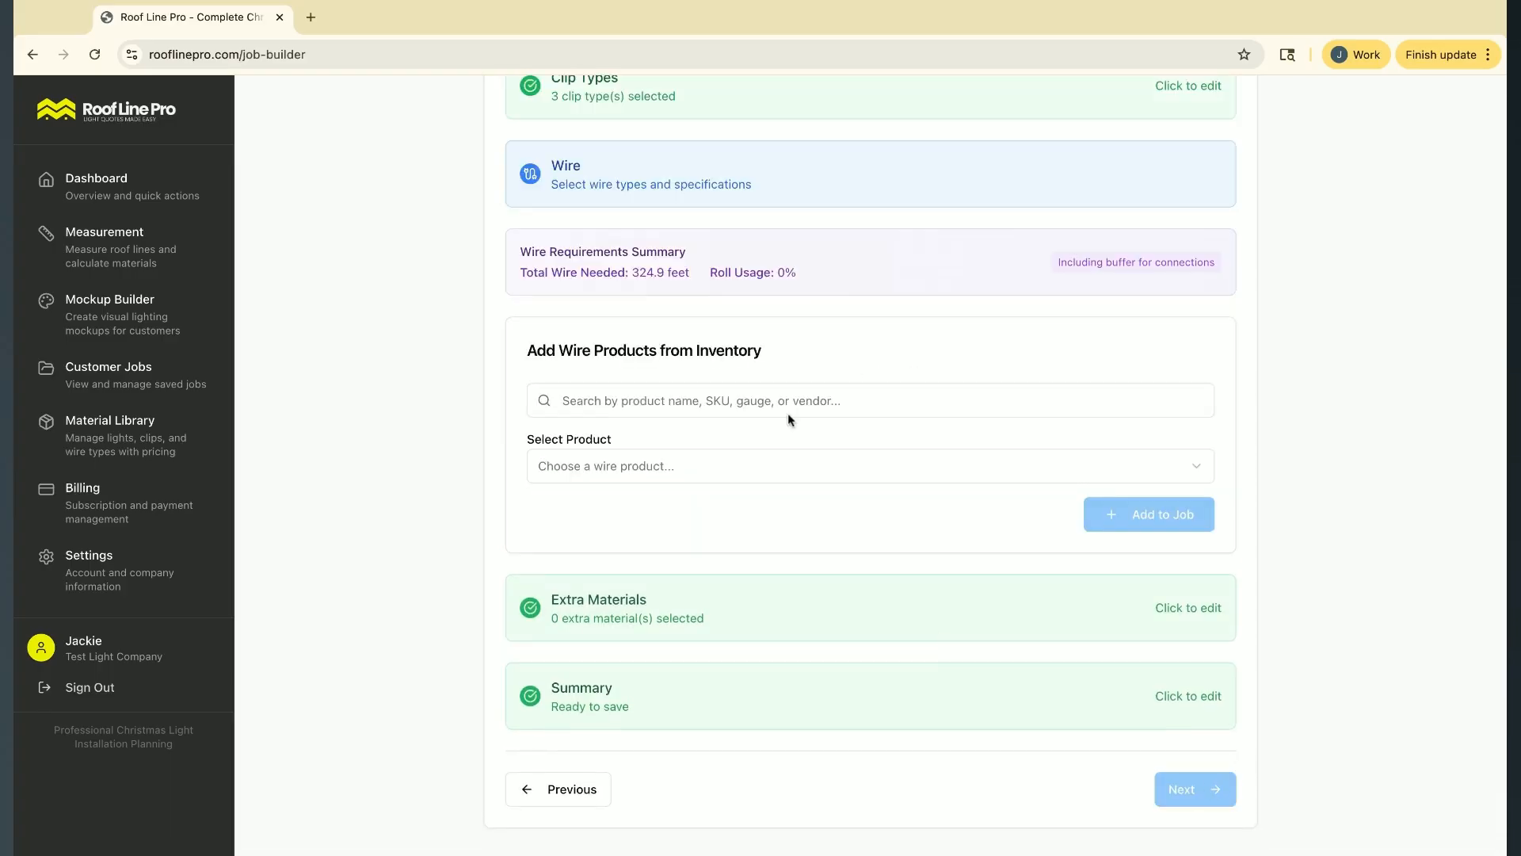
Add the C9 Socket Wire - 1000 ft Spool - 12" Spacing - SPT-1 product to the job's wire and continue to the extra materials
left_click(622, 517)
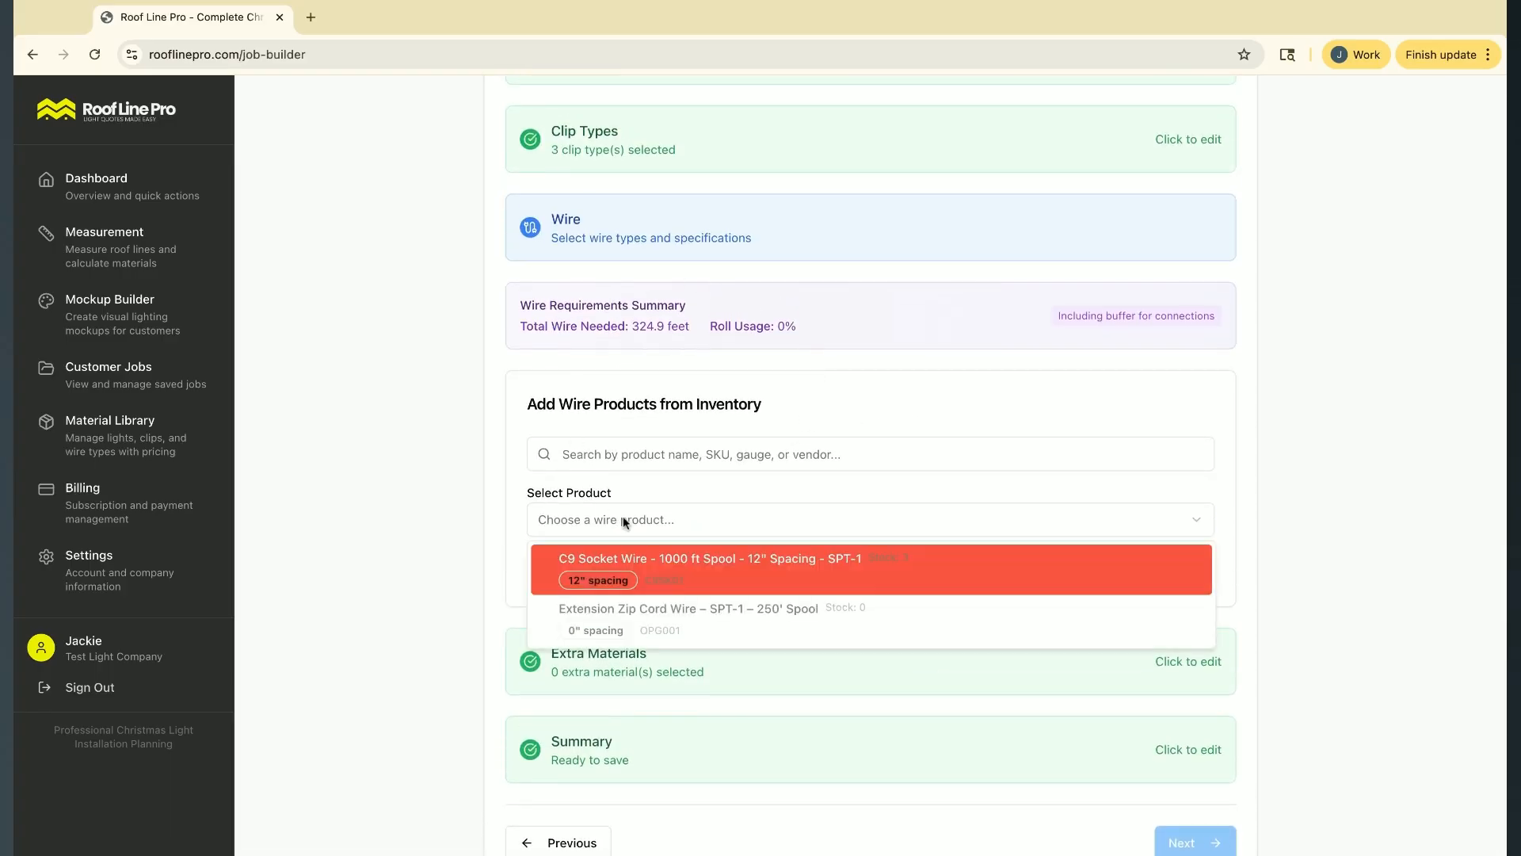
left_click(870, 579)
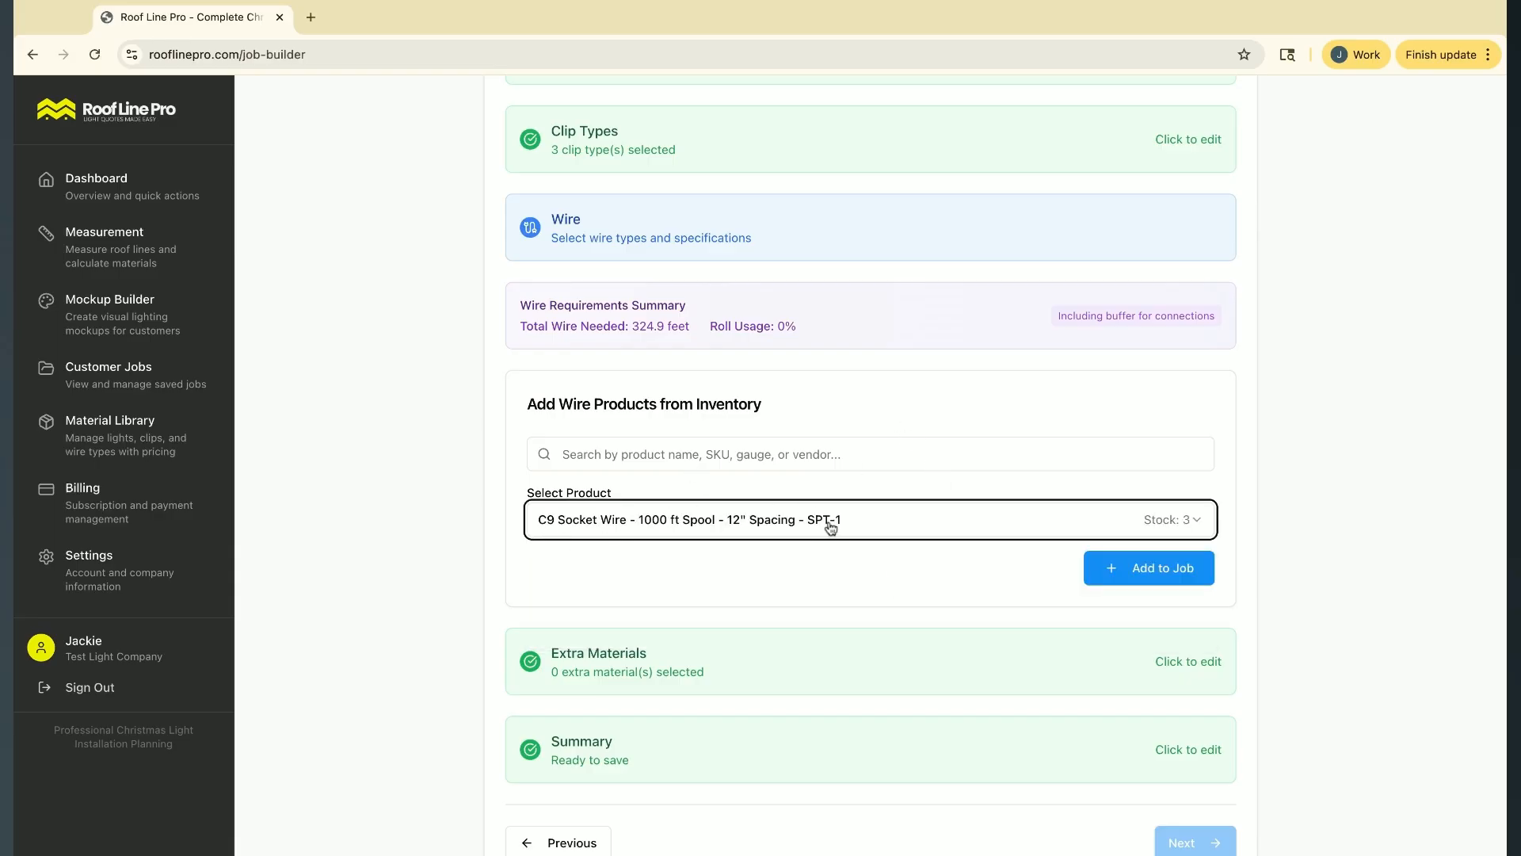
left_click(1161, 567)
scroll(794, 594, "down", 3)
scroll(790, 595, "down", 1)
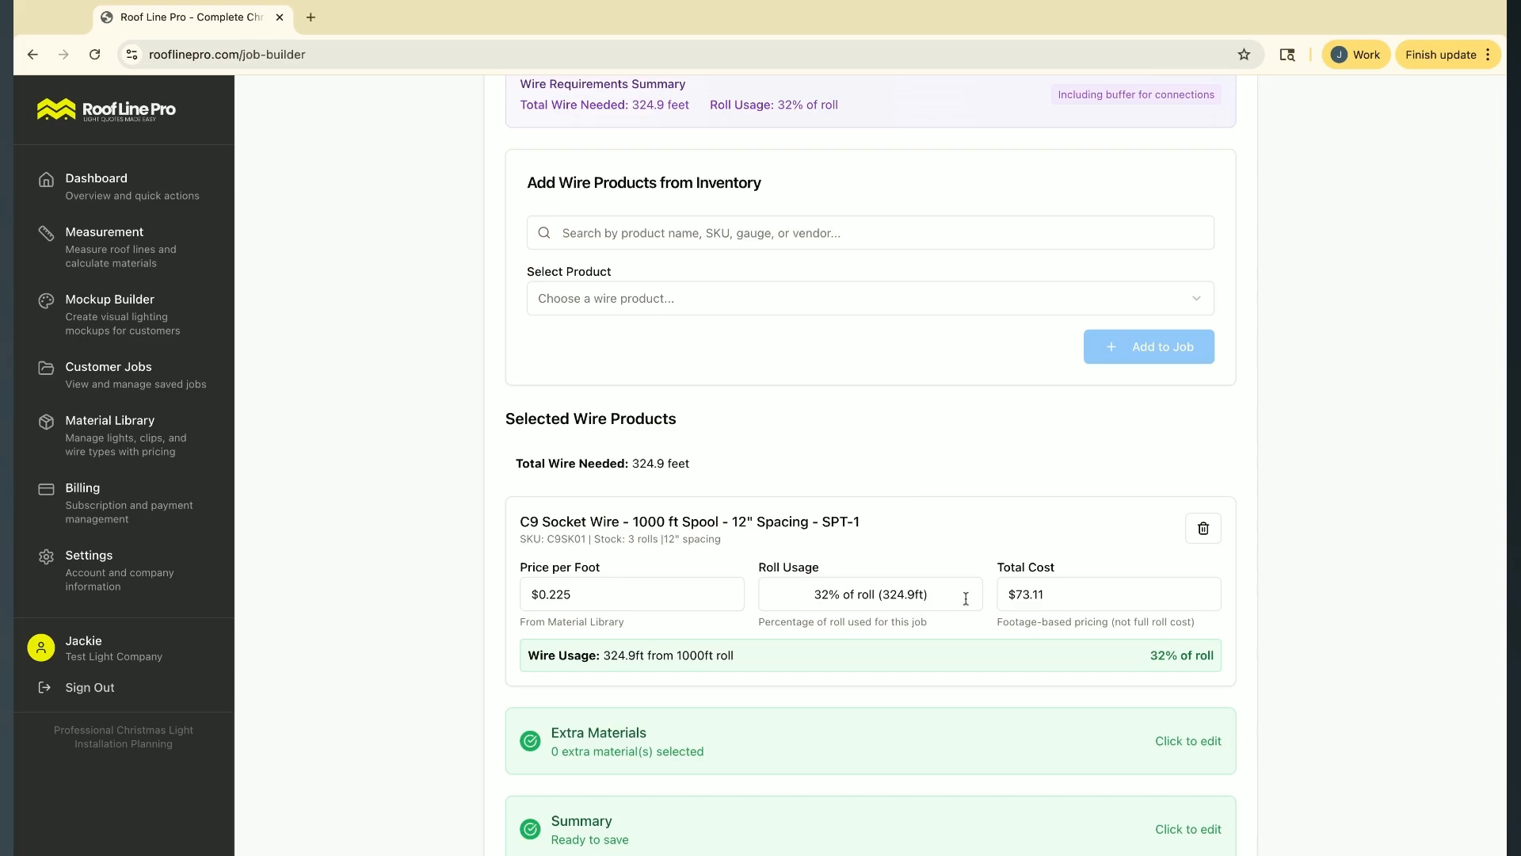
scroll(900, 500, "down", 1)
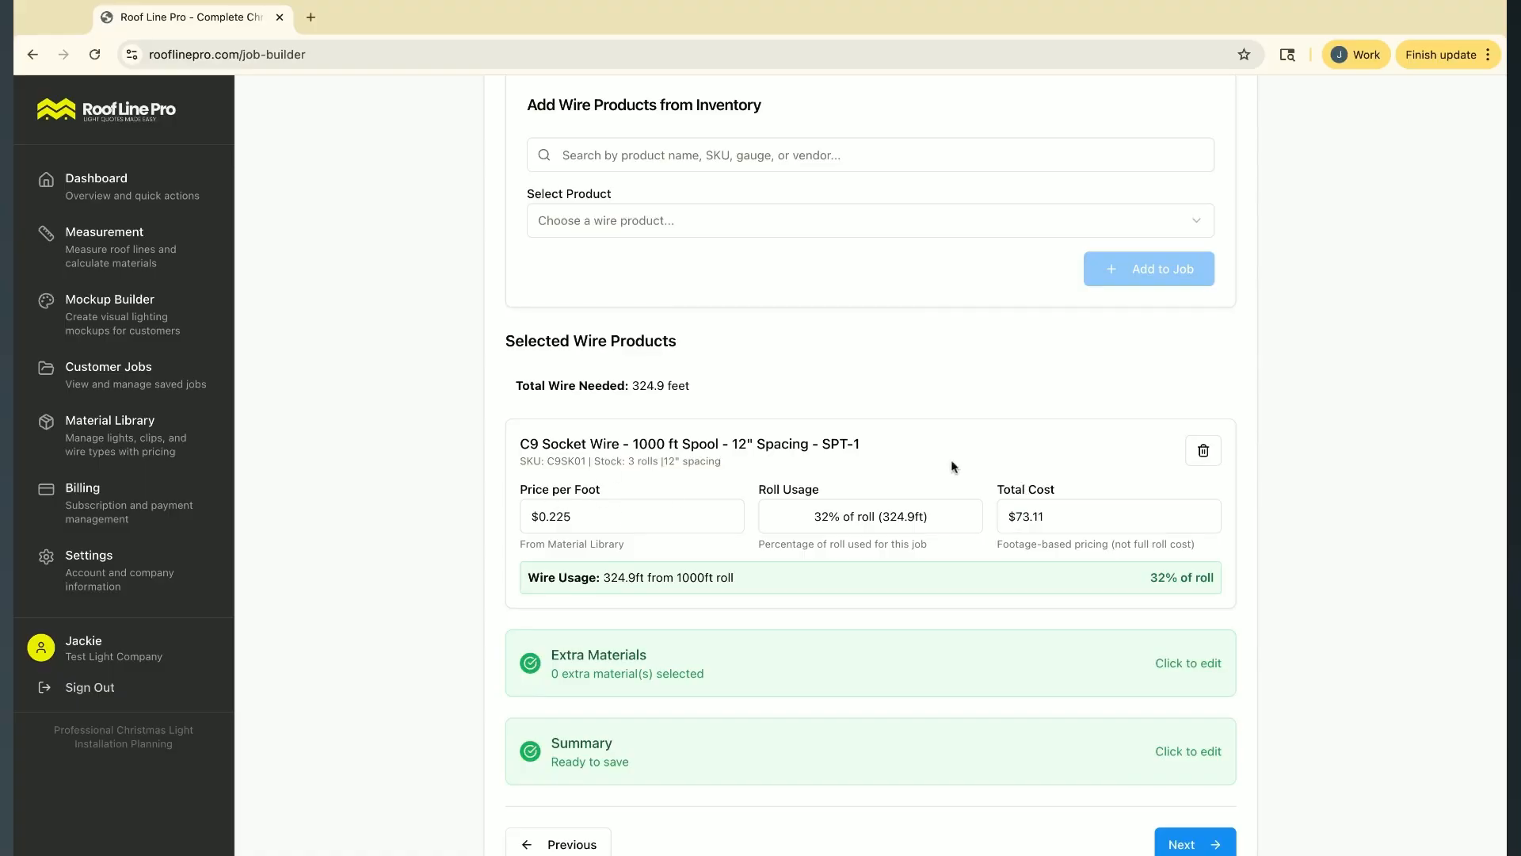
scroll(978, 461, "down", 1)
left_click(1196, 787)
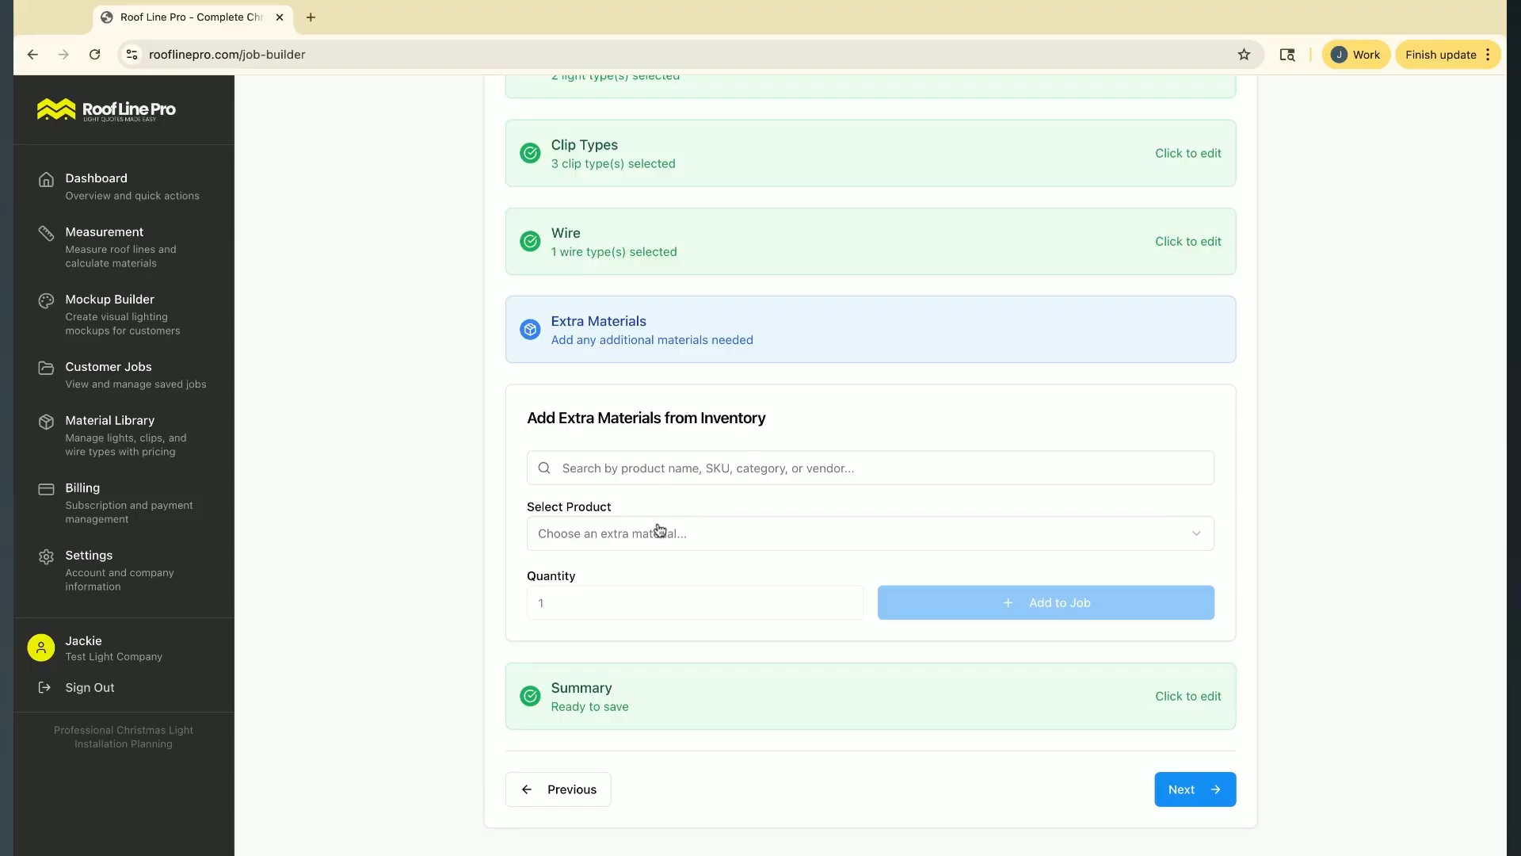
Look through the timers, plugs and termination caps offered as extra materials, checking their stock
left_click(726, 537)
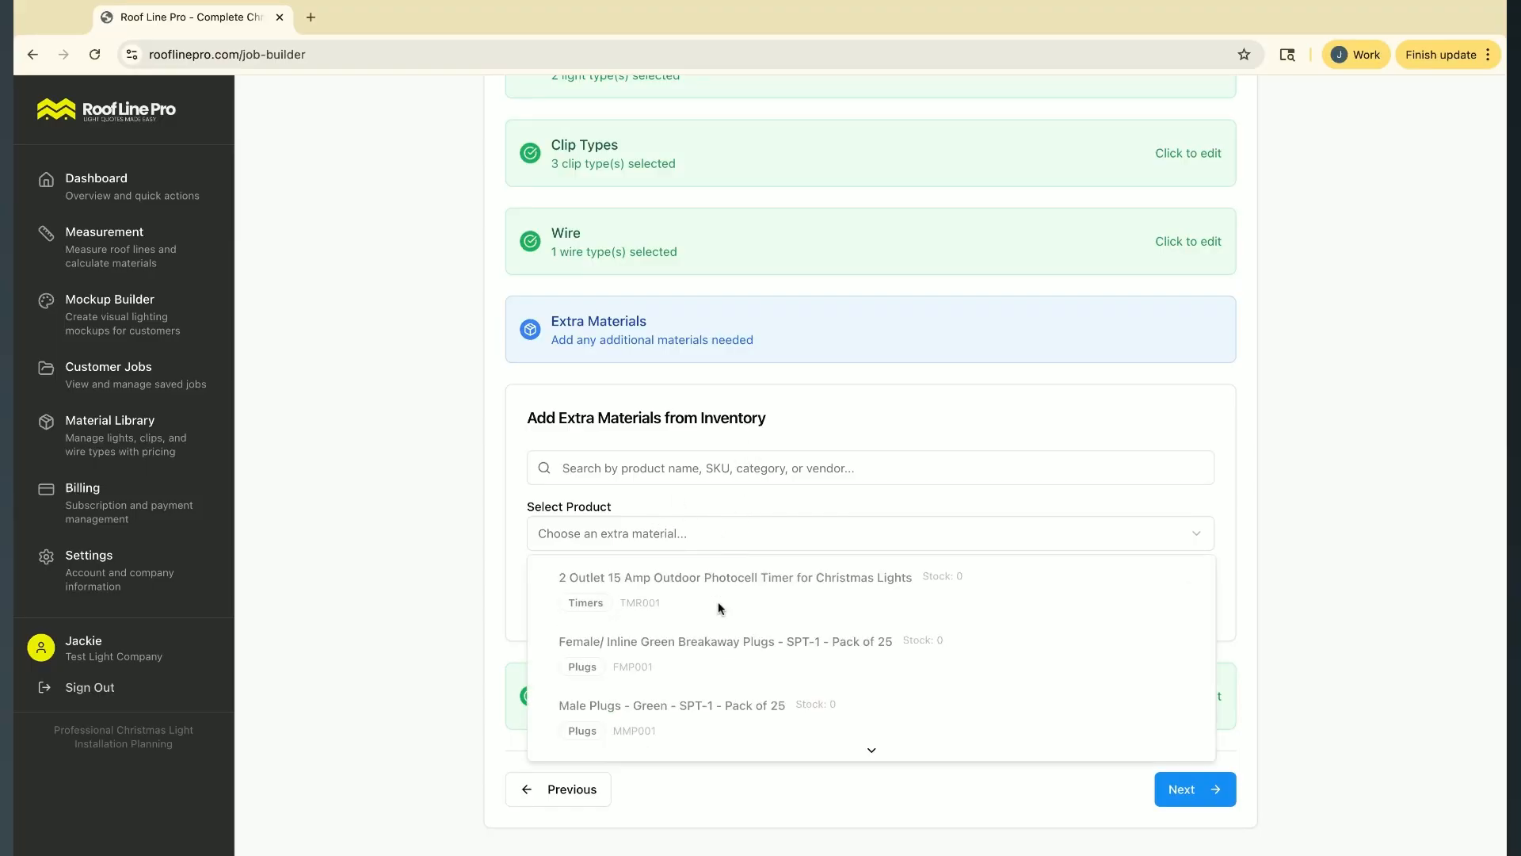
scroll(718, 602, "down", 1)
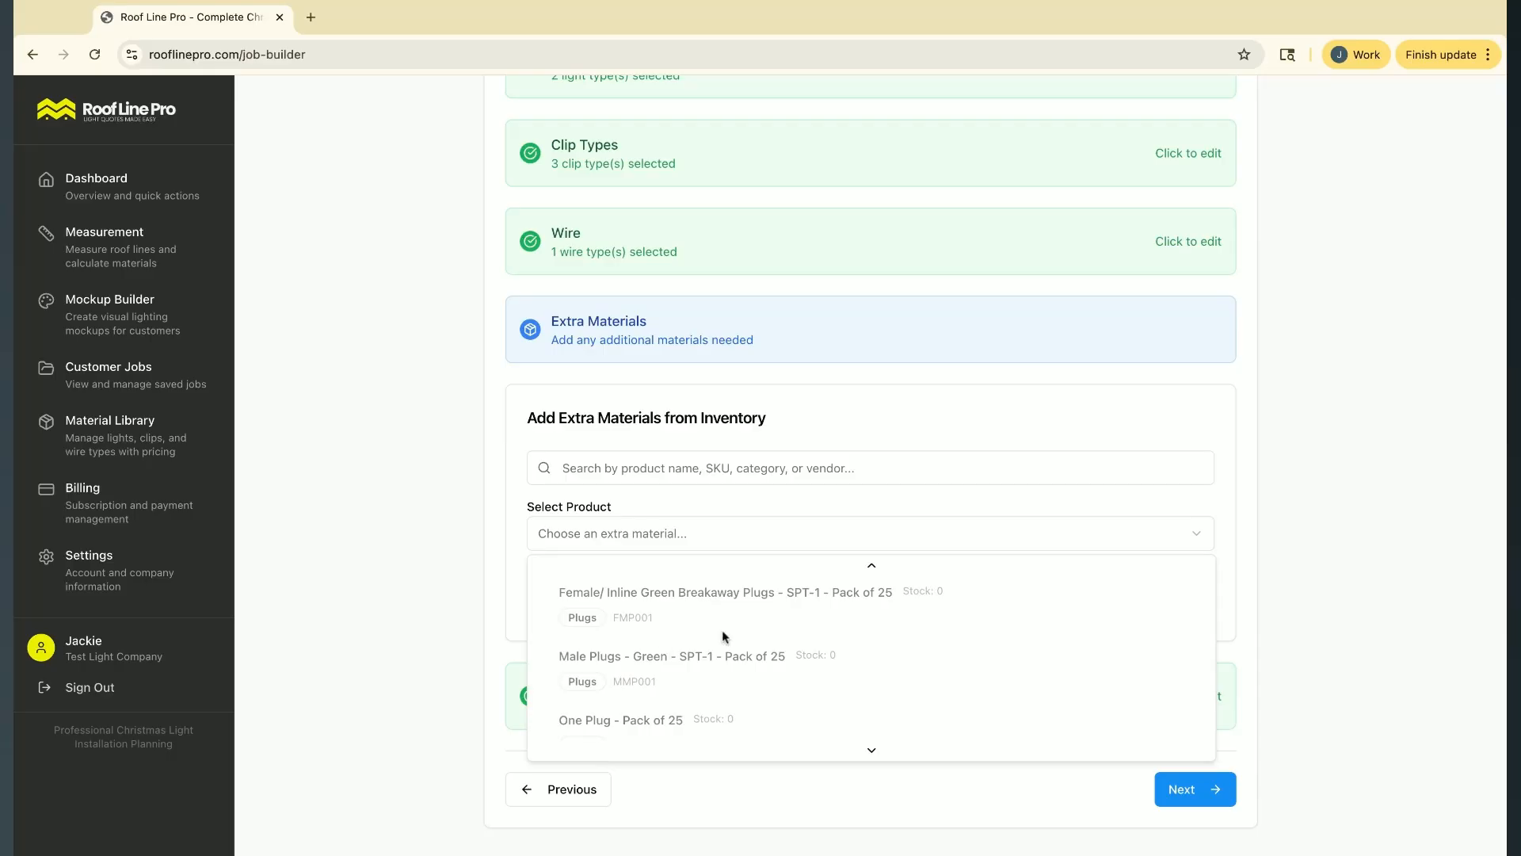
scroll(735, 634, "down", 2)
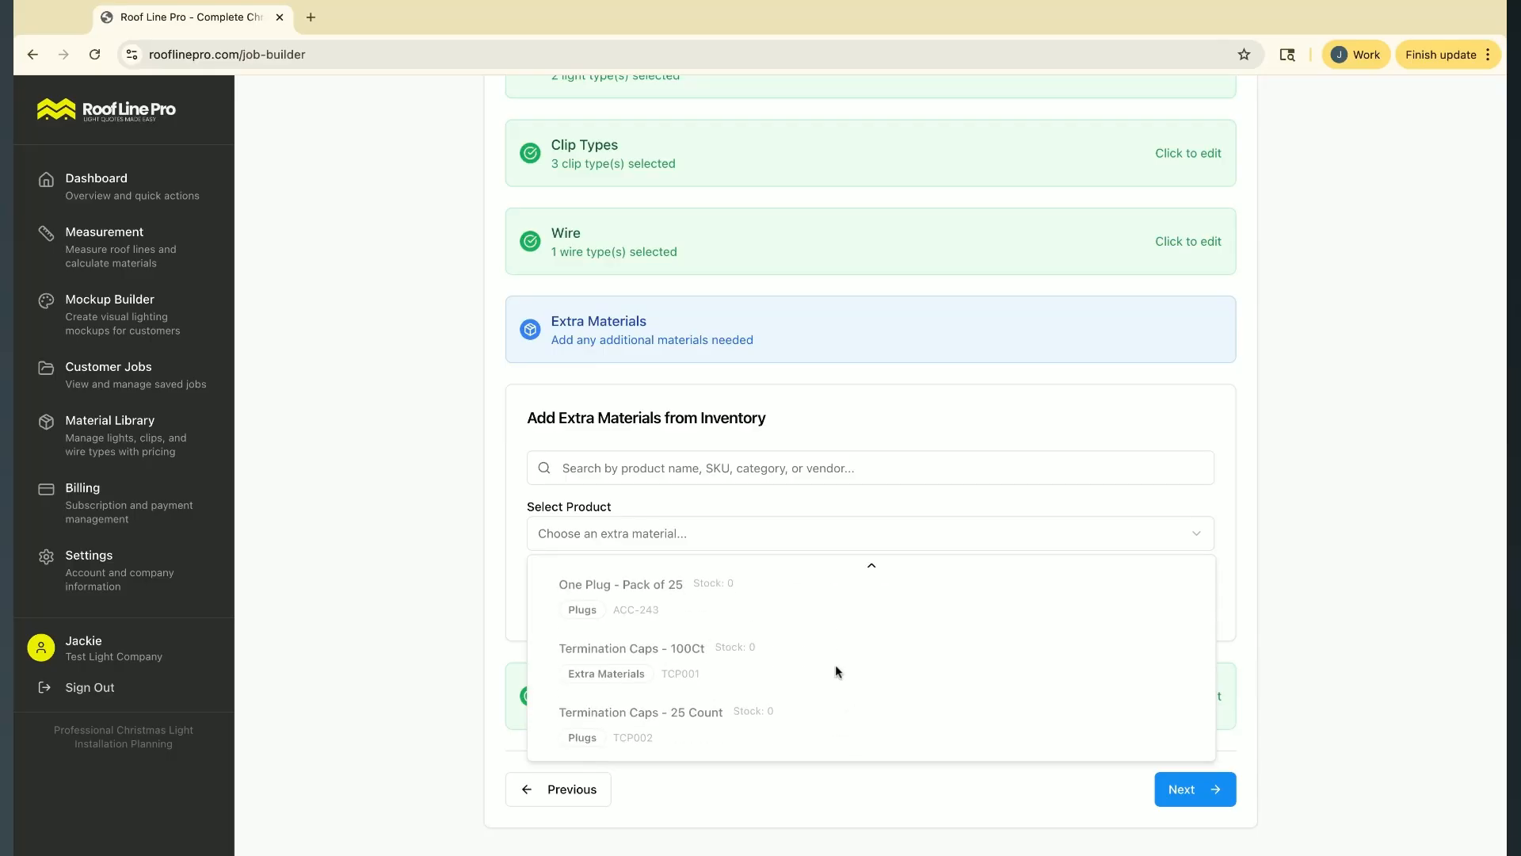
scroll(836, 669, "up", 3)
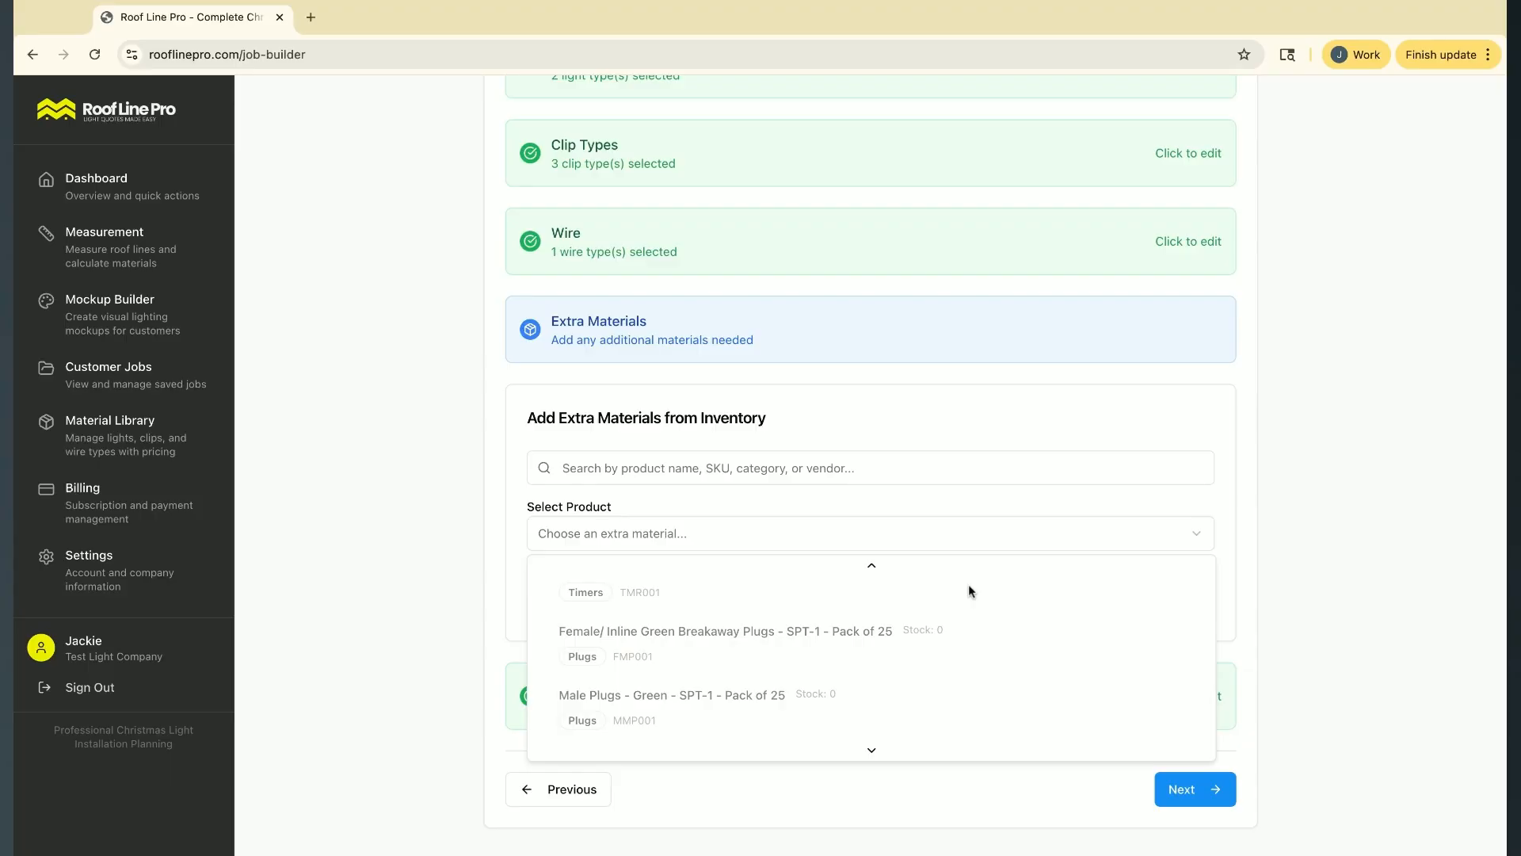
left_click(964, 387)
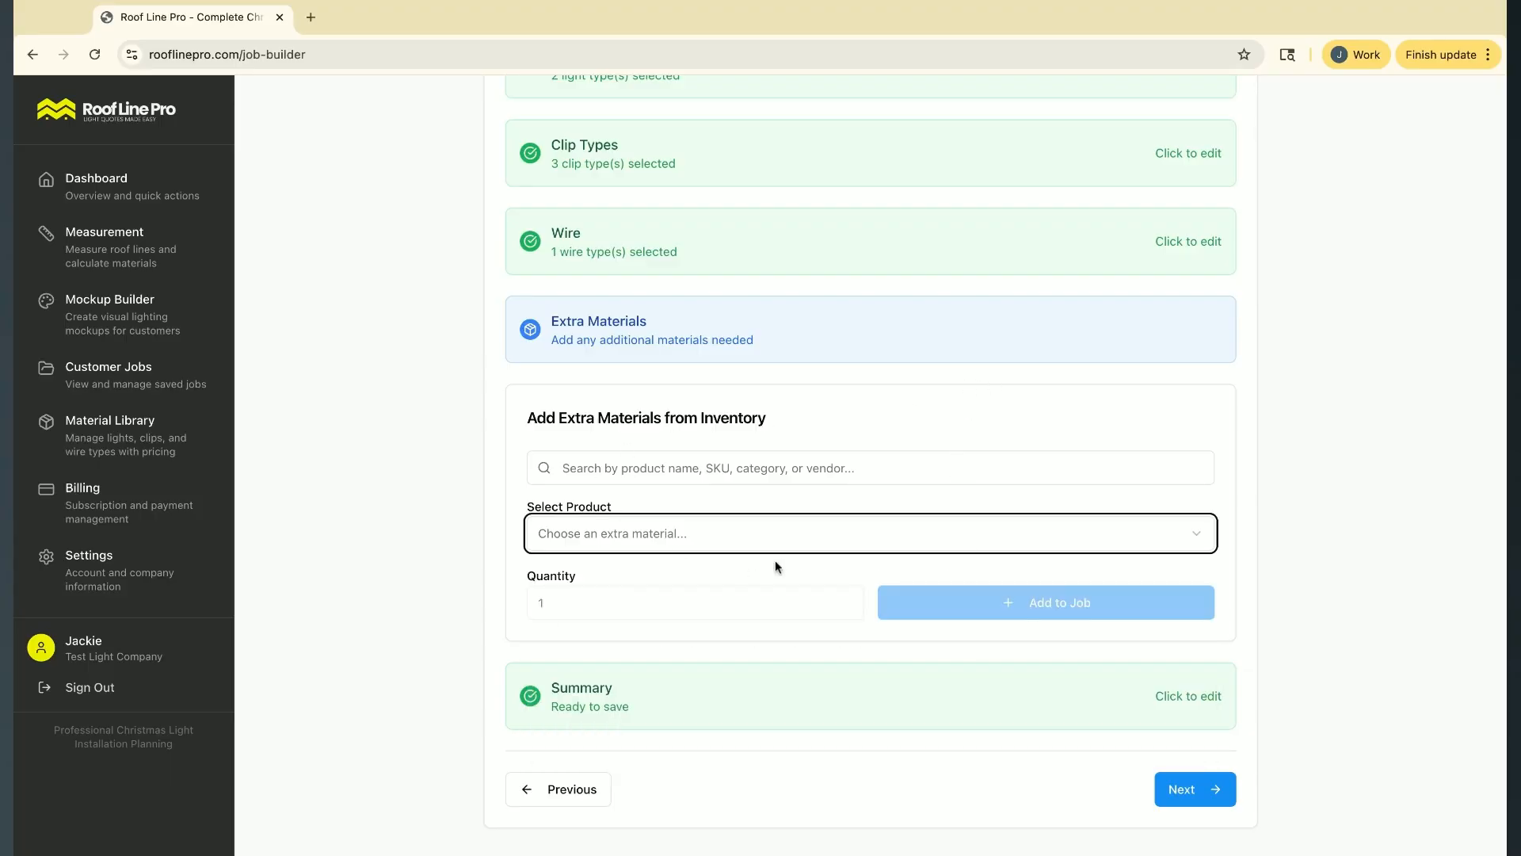
left_click(688, 542)
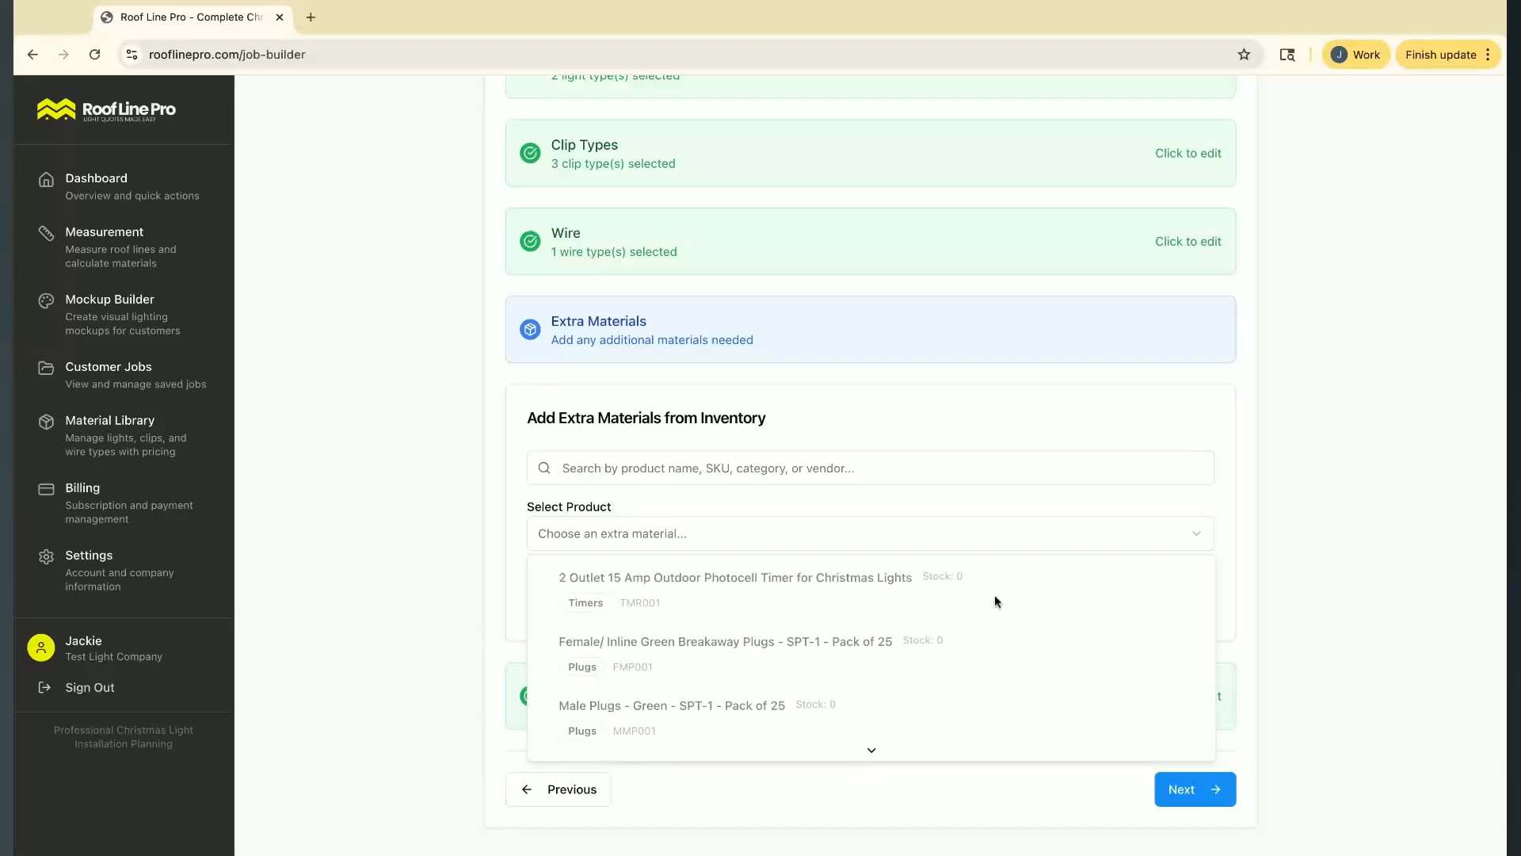
scroll(890, 632, "down", 2)
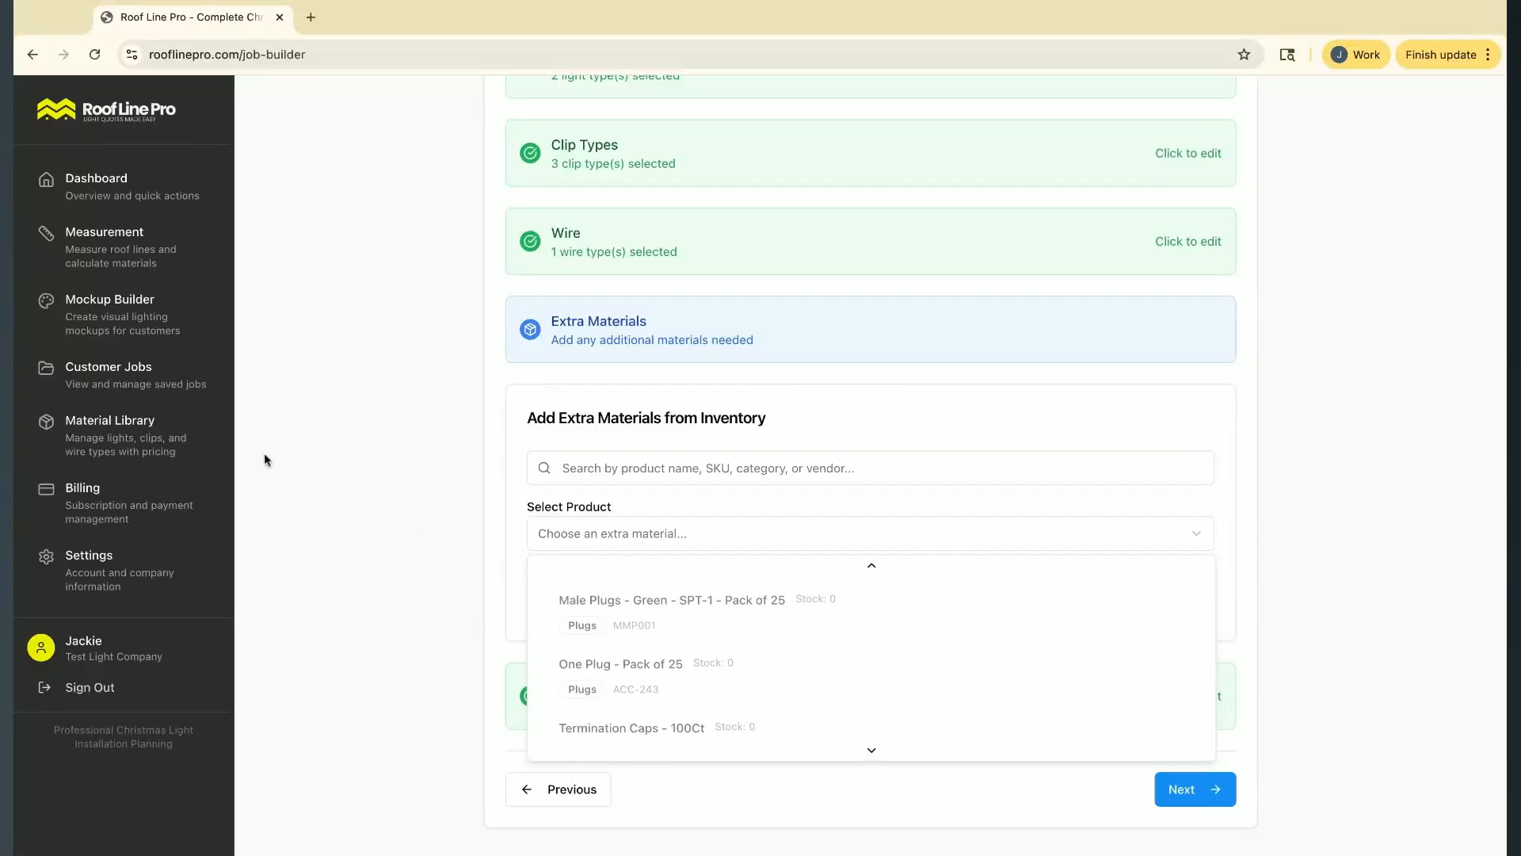
scroll(681, 633, "up", 1)
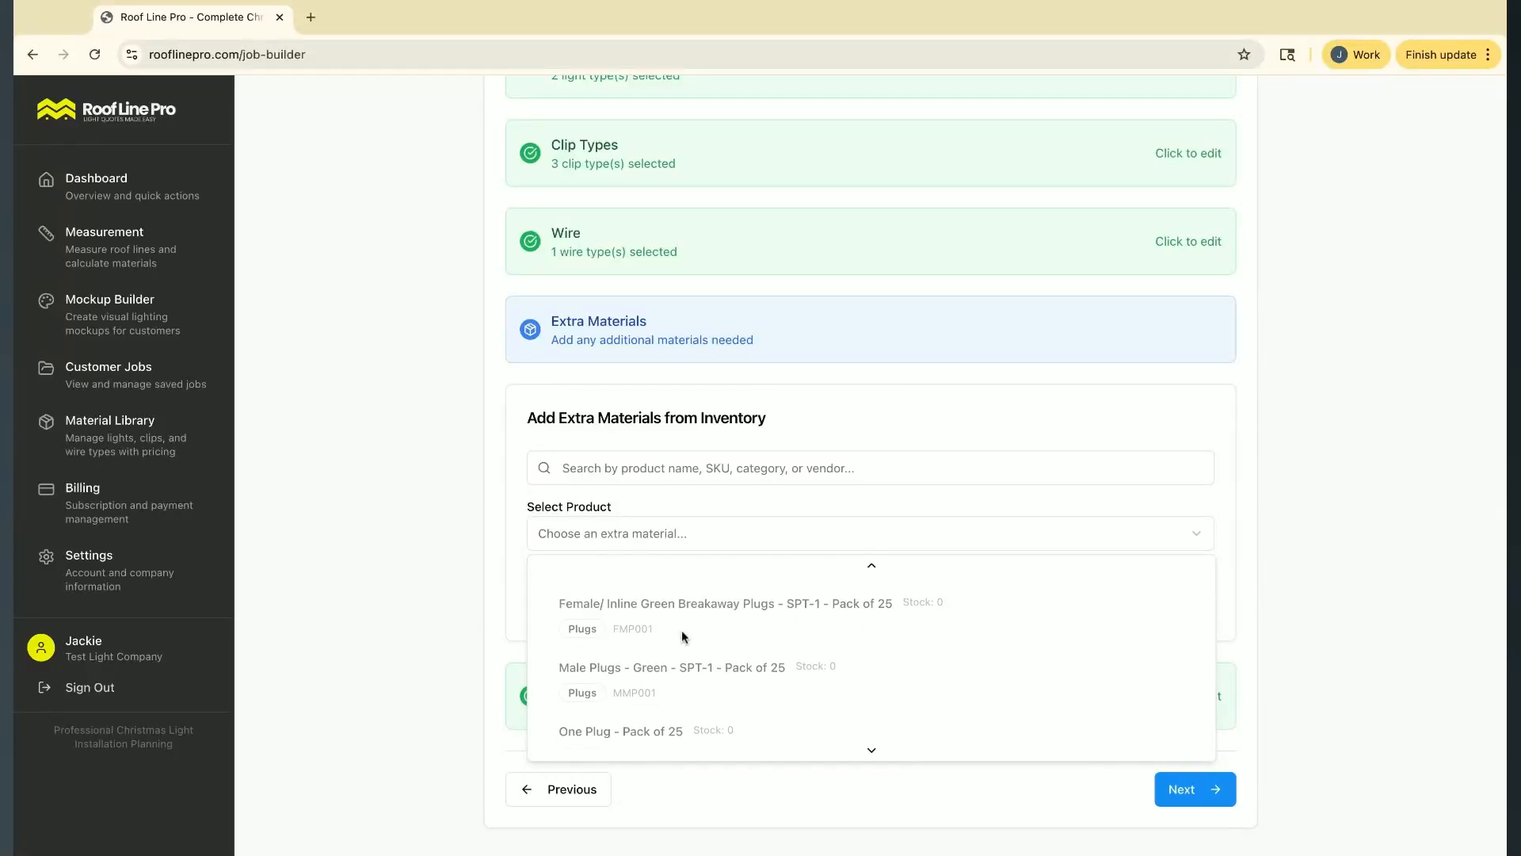
left_click(953, 421)
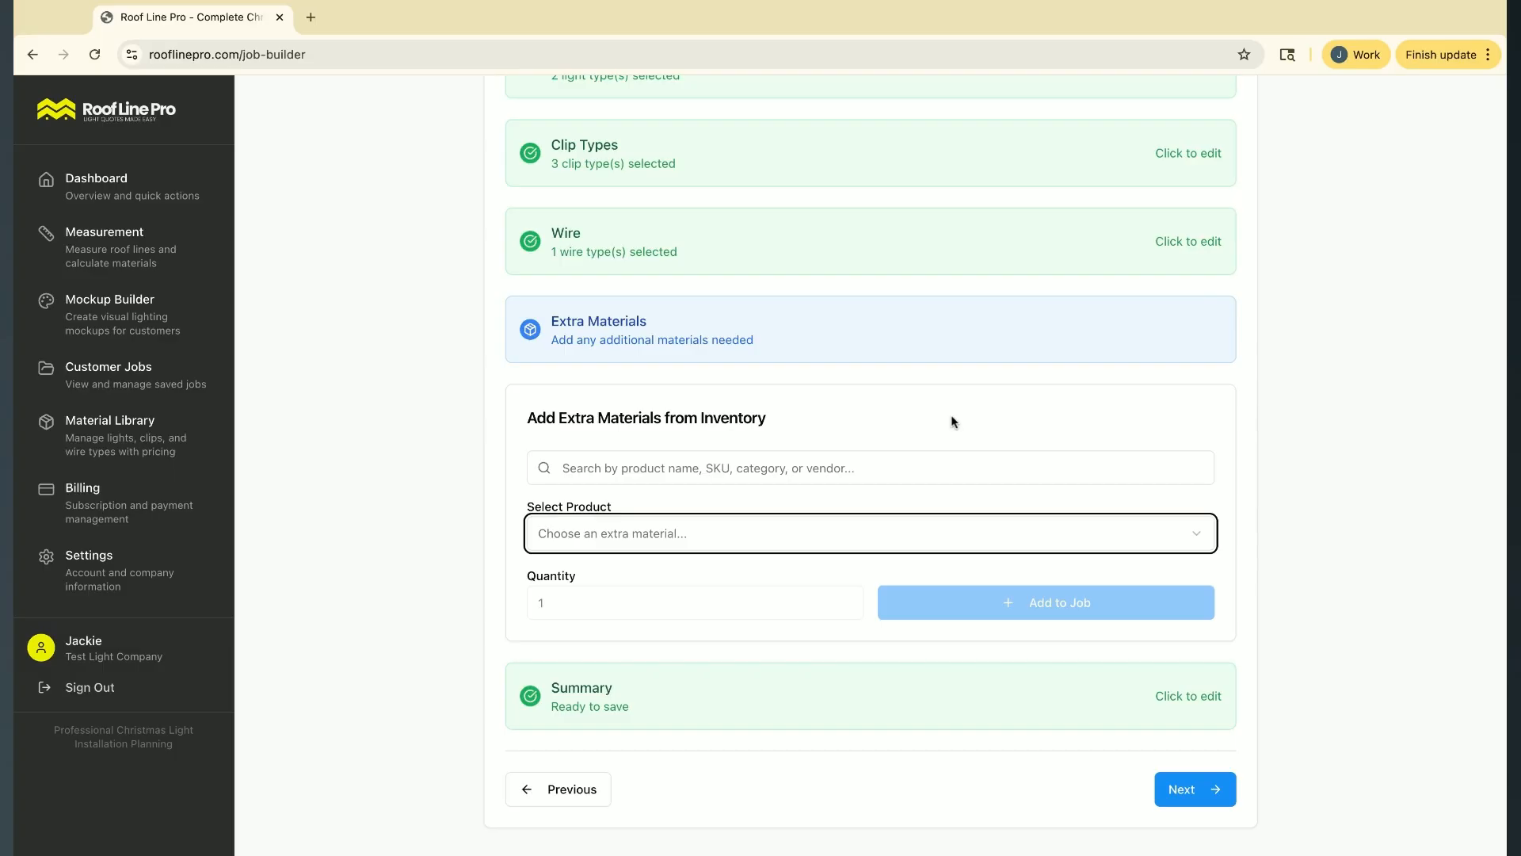
left_click(714, 529)
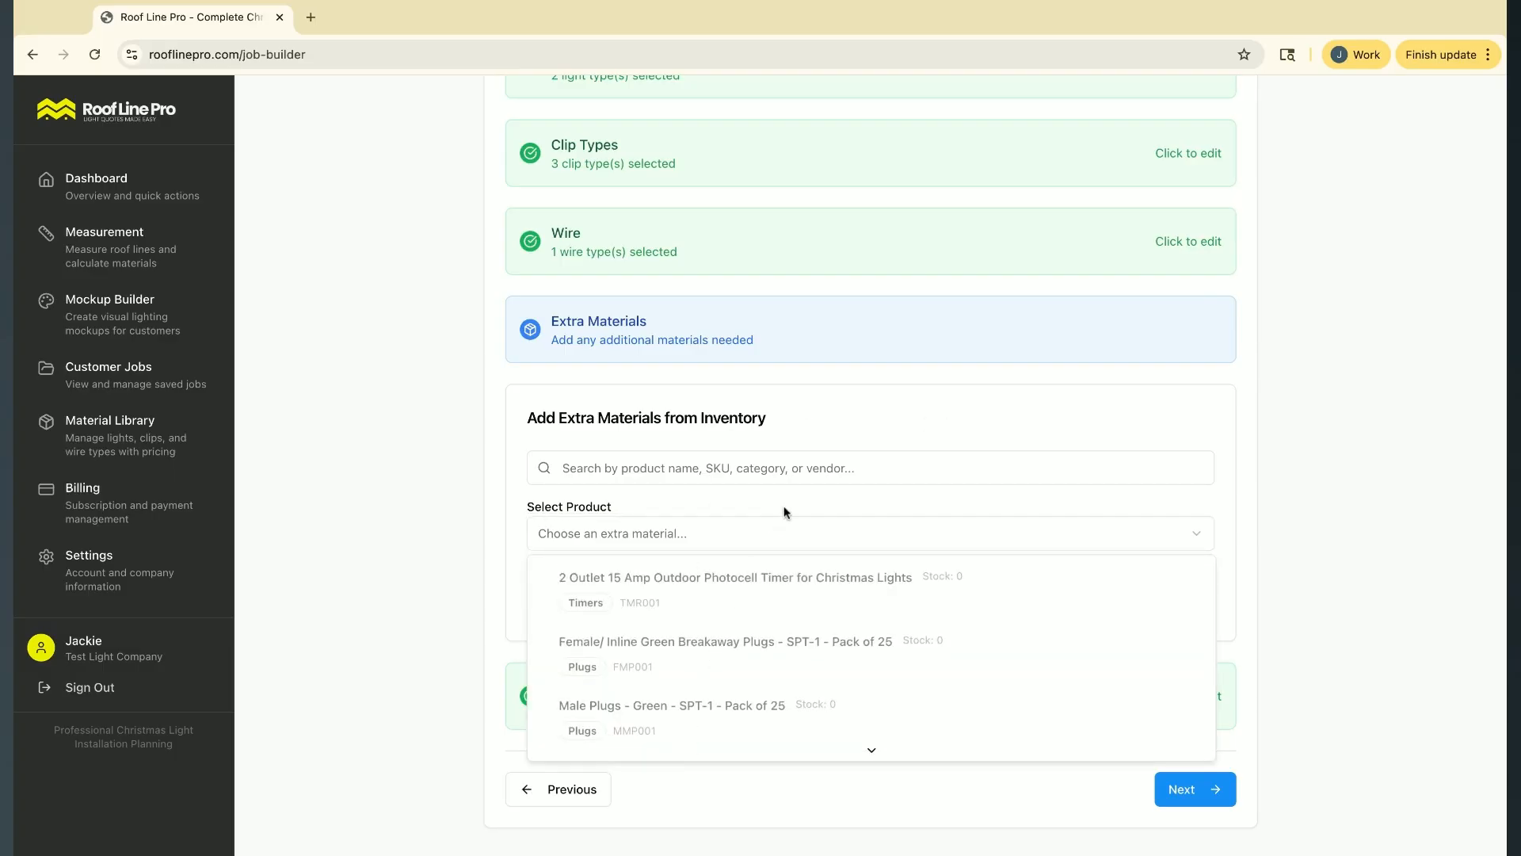
left_click(861, 414)
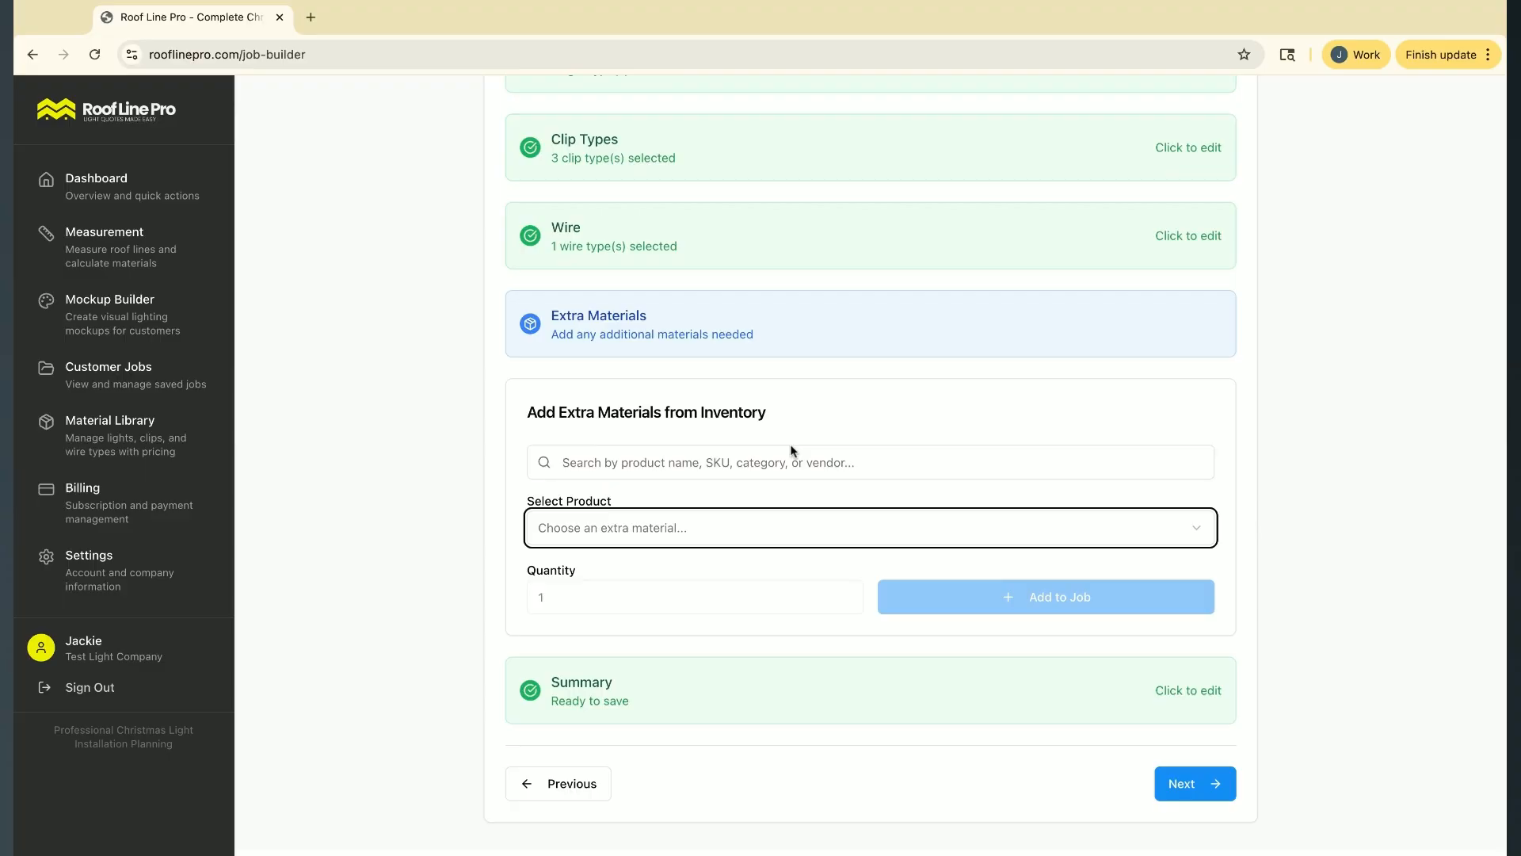
Continue to the job summary without adding extra materials and review the measurements and the materials and cost estimate
left_click(1195, 790)
scroll(995, 490, "down", 1)
scroll(995, 490, "down", 3)
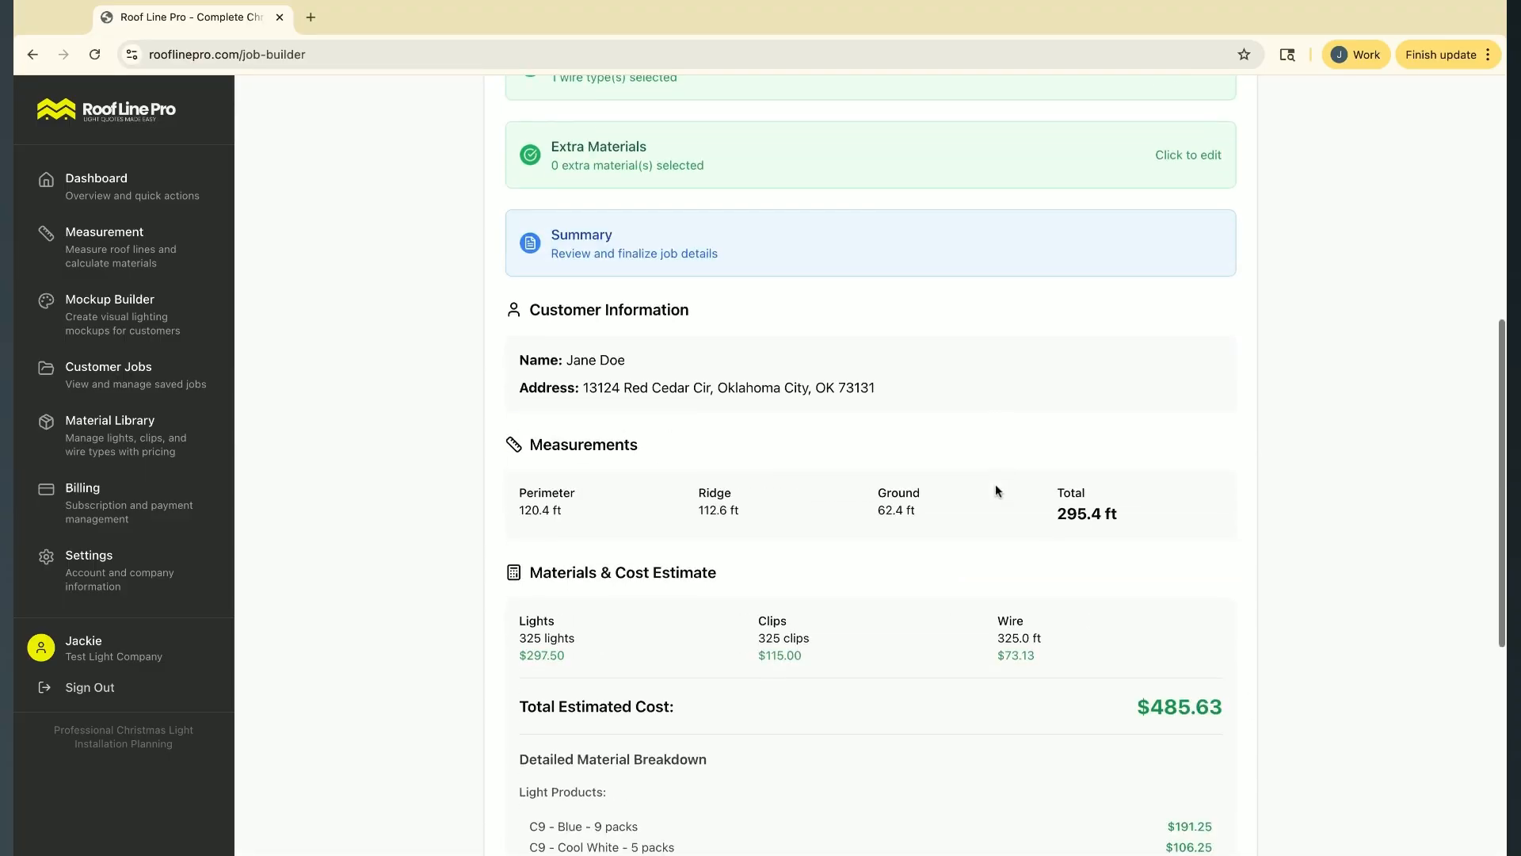
scroll(1095, 483, "down", 2)
scroll(929, 561, "down", 4)
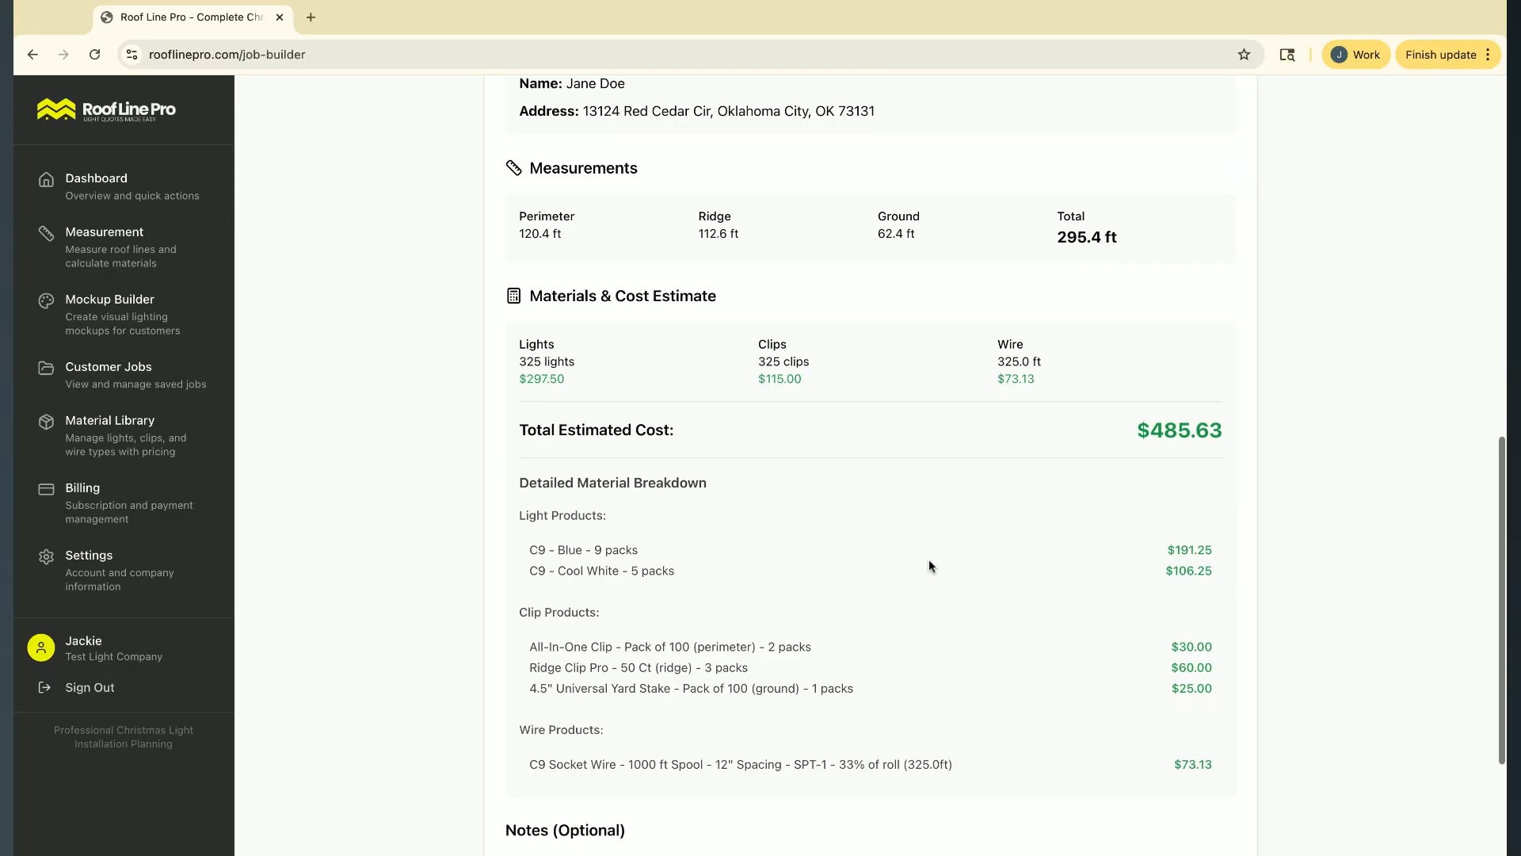
triple_click(517, 221)
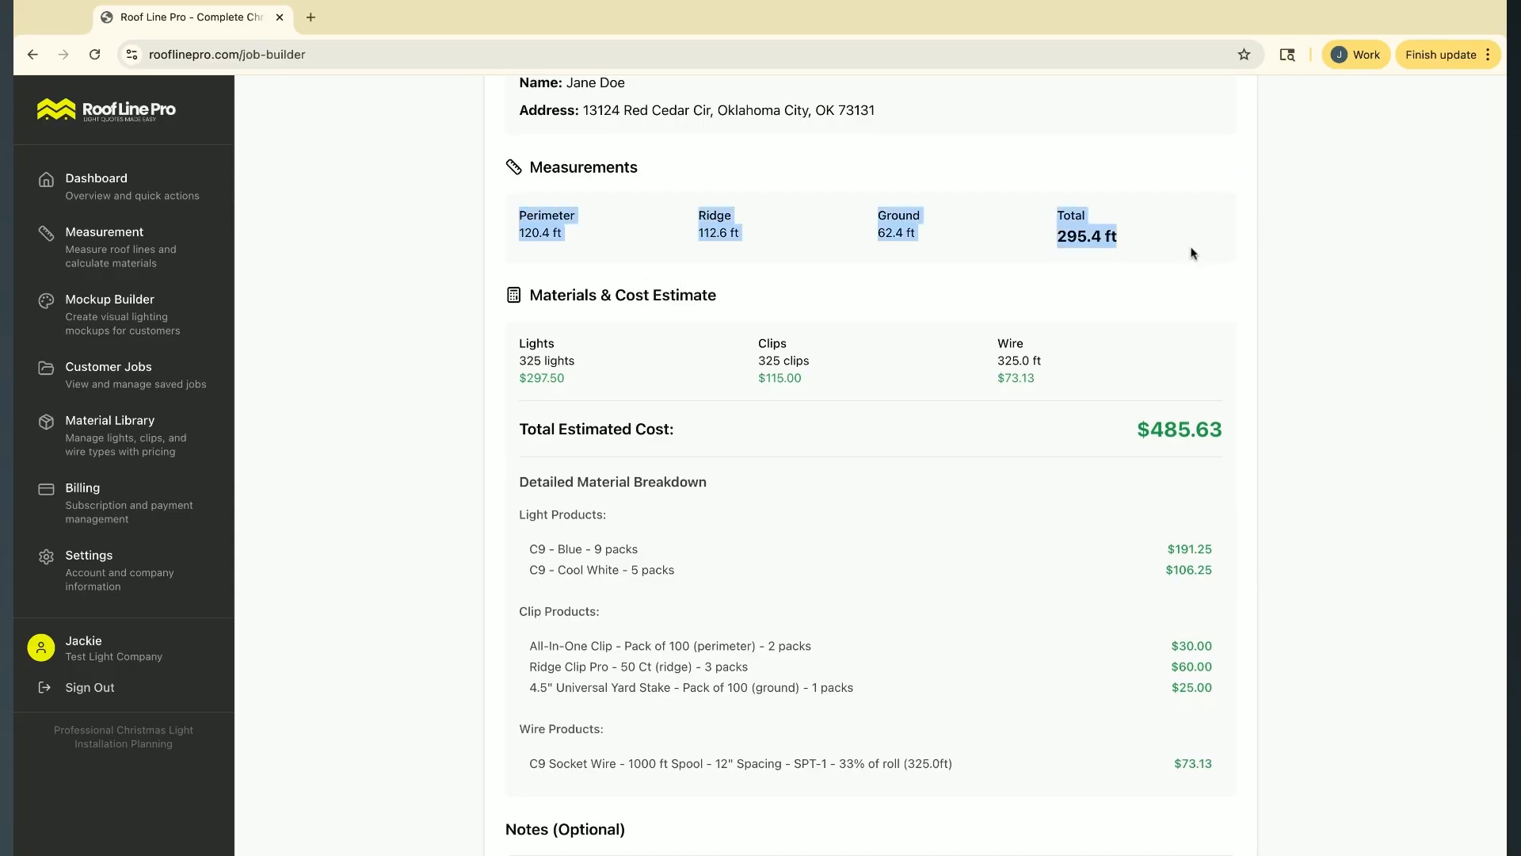
scroll(975, 412, "down", 1)
left_click(917, 462)
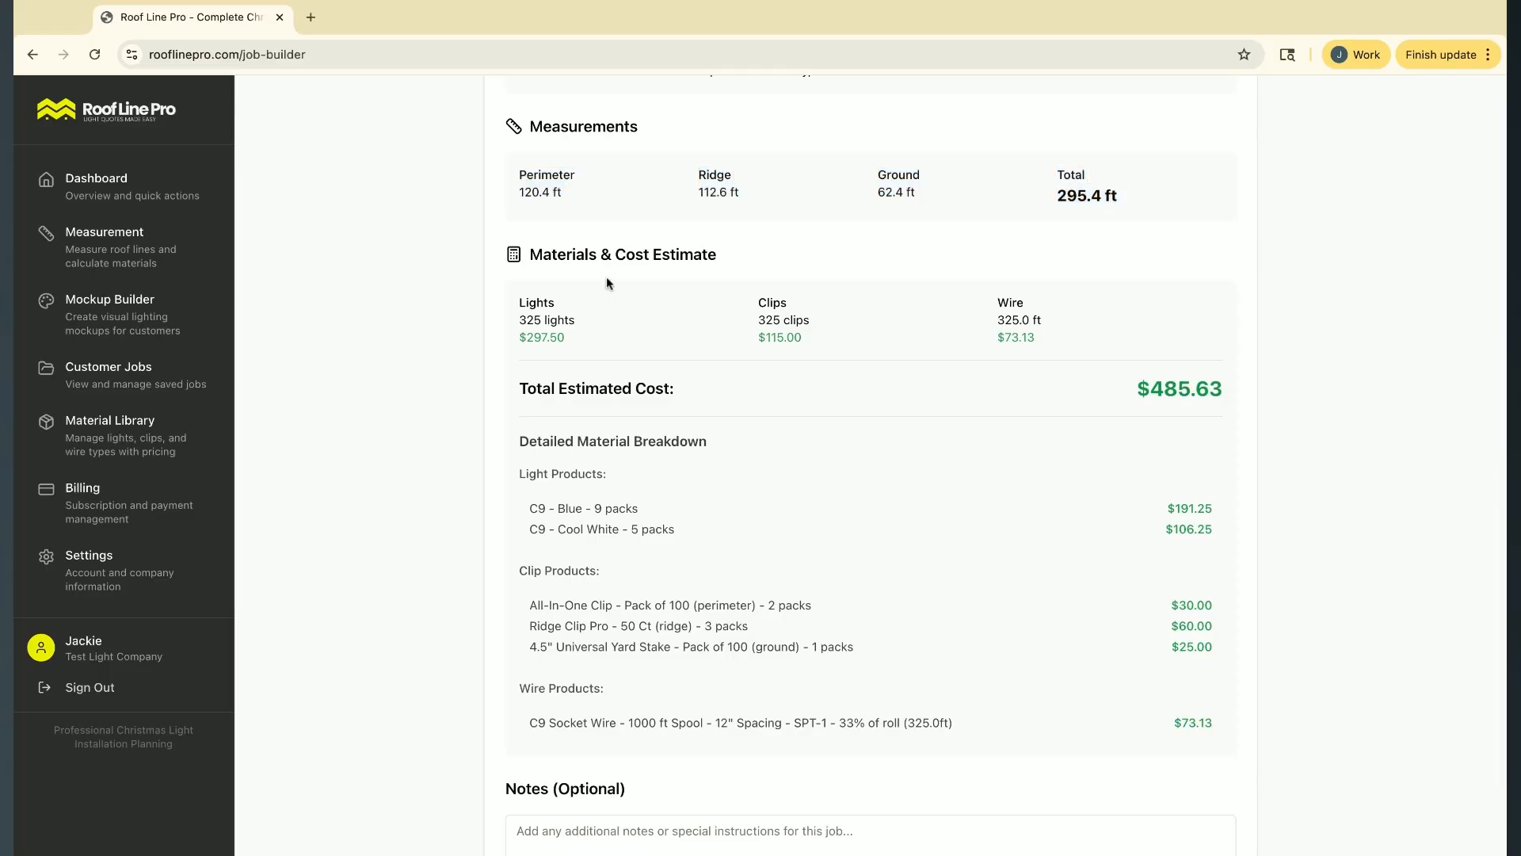
left_click_drag(538, 253, 716, 255)
scroll(961, 521, "down", 2)
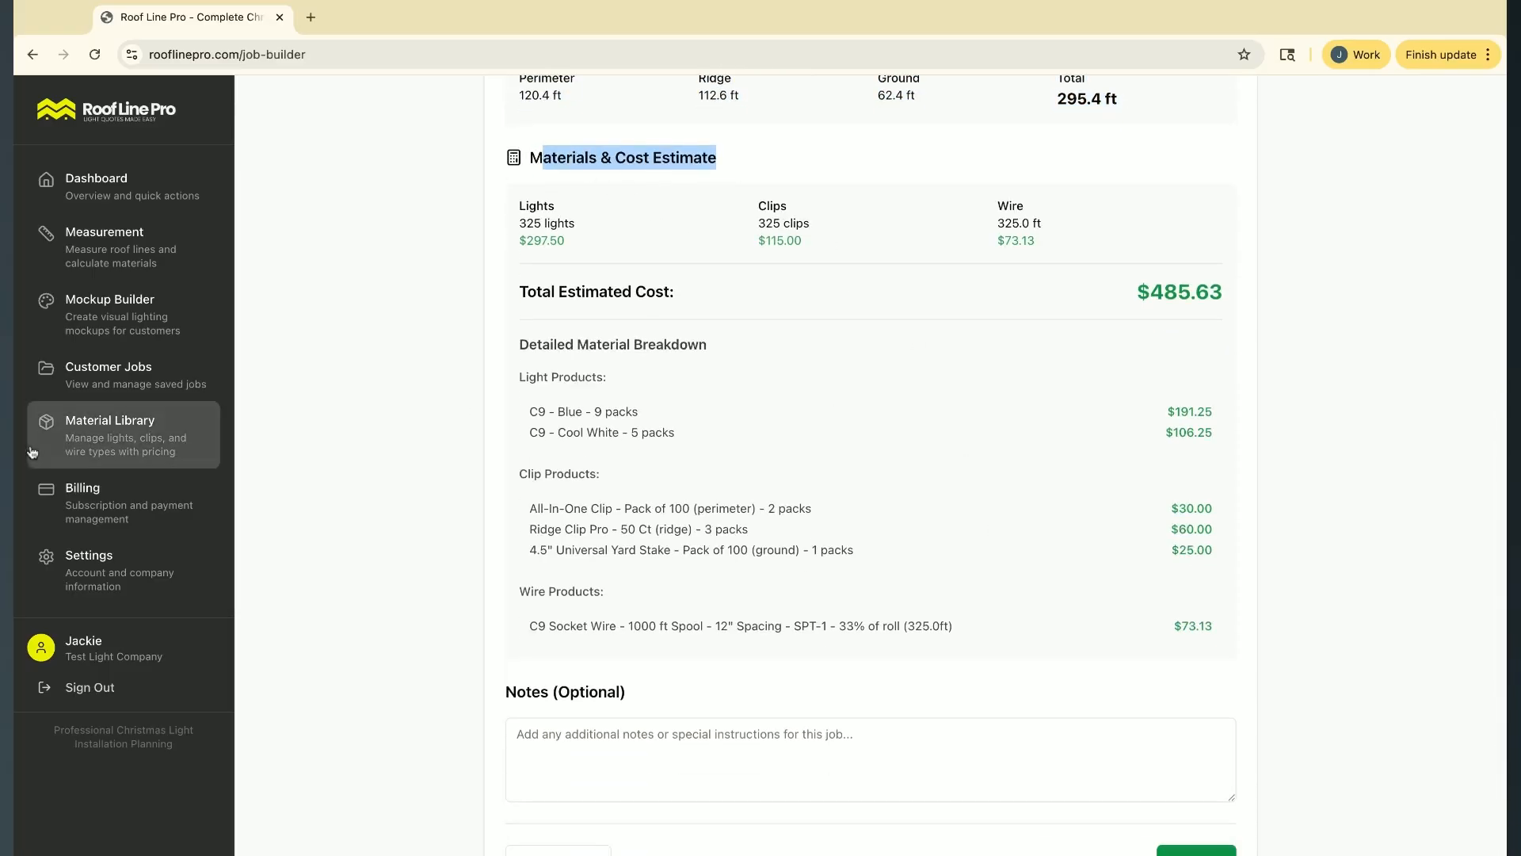
scroll(963, 497, "down", 1)
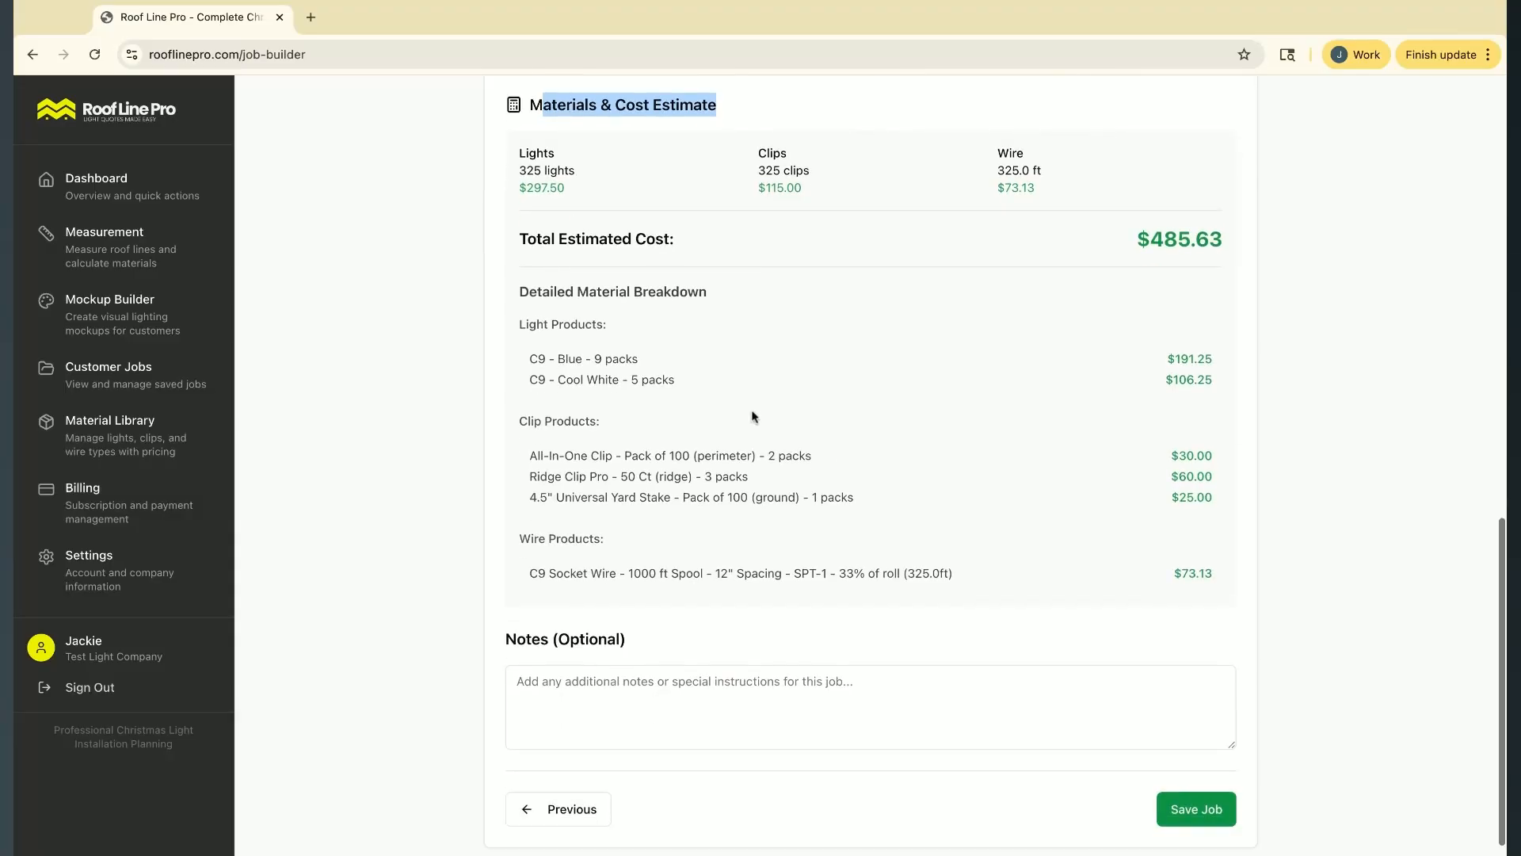
Check the quantities and costs of the light, clip and wire products in the detailed material breakdown
left_click_drag(593, 361, 638, 359)
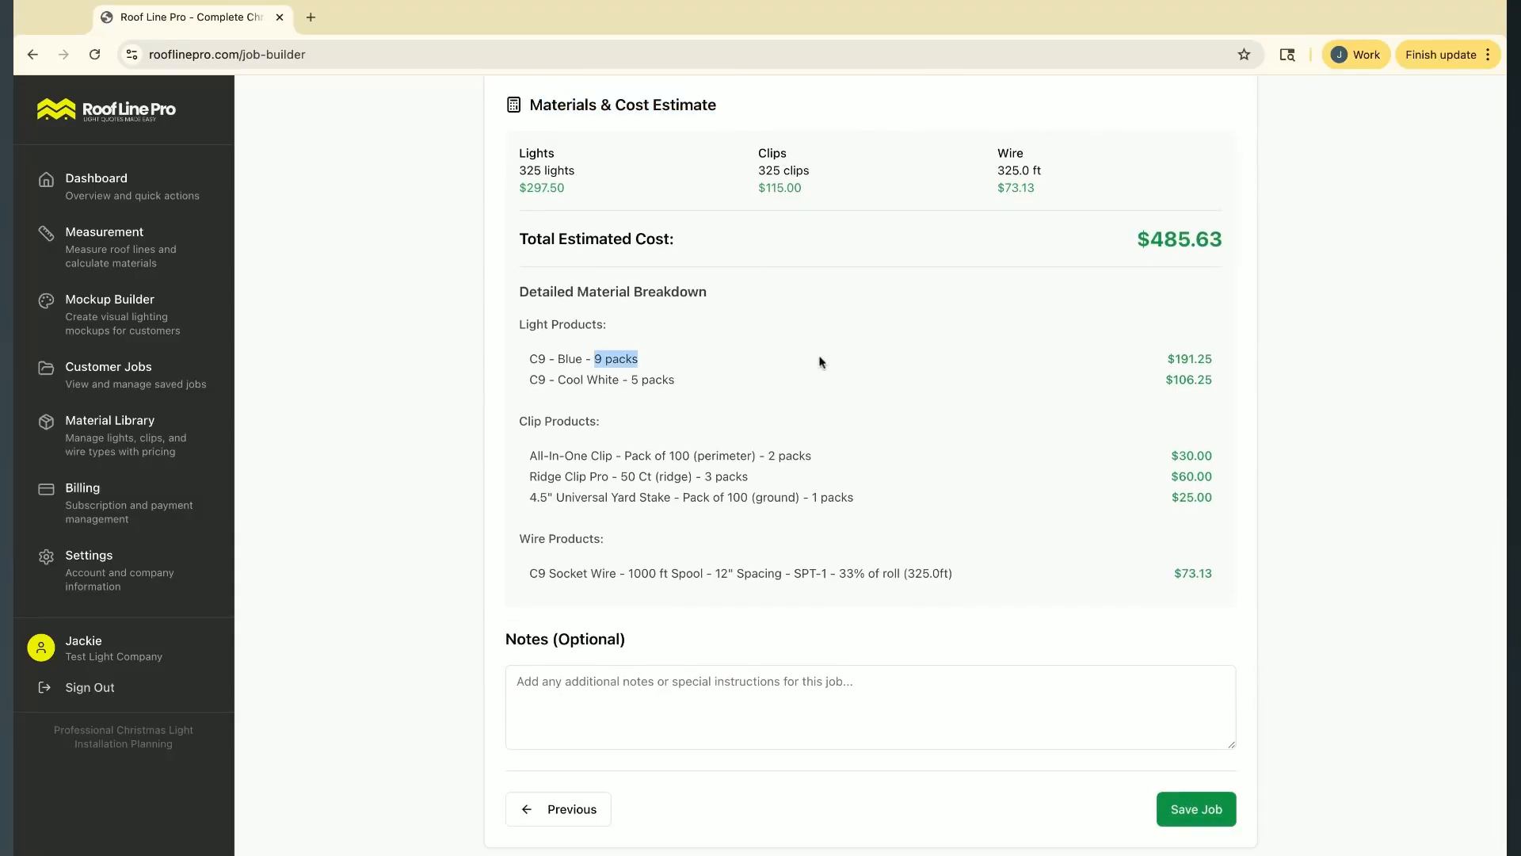
double_click(1164, 359)
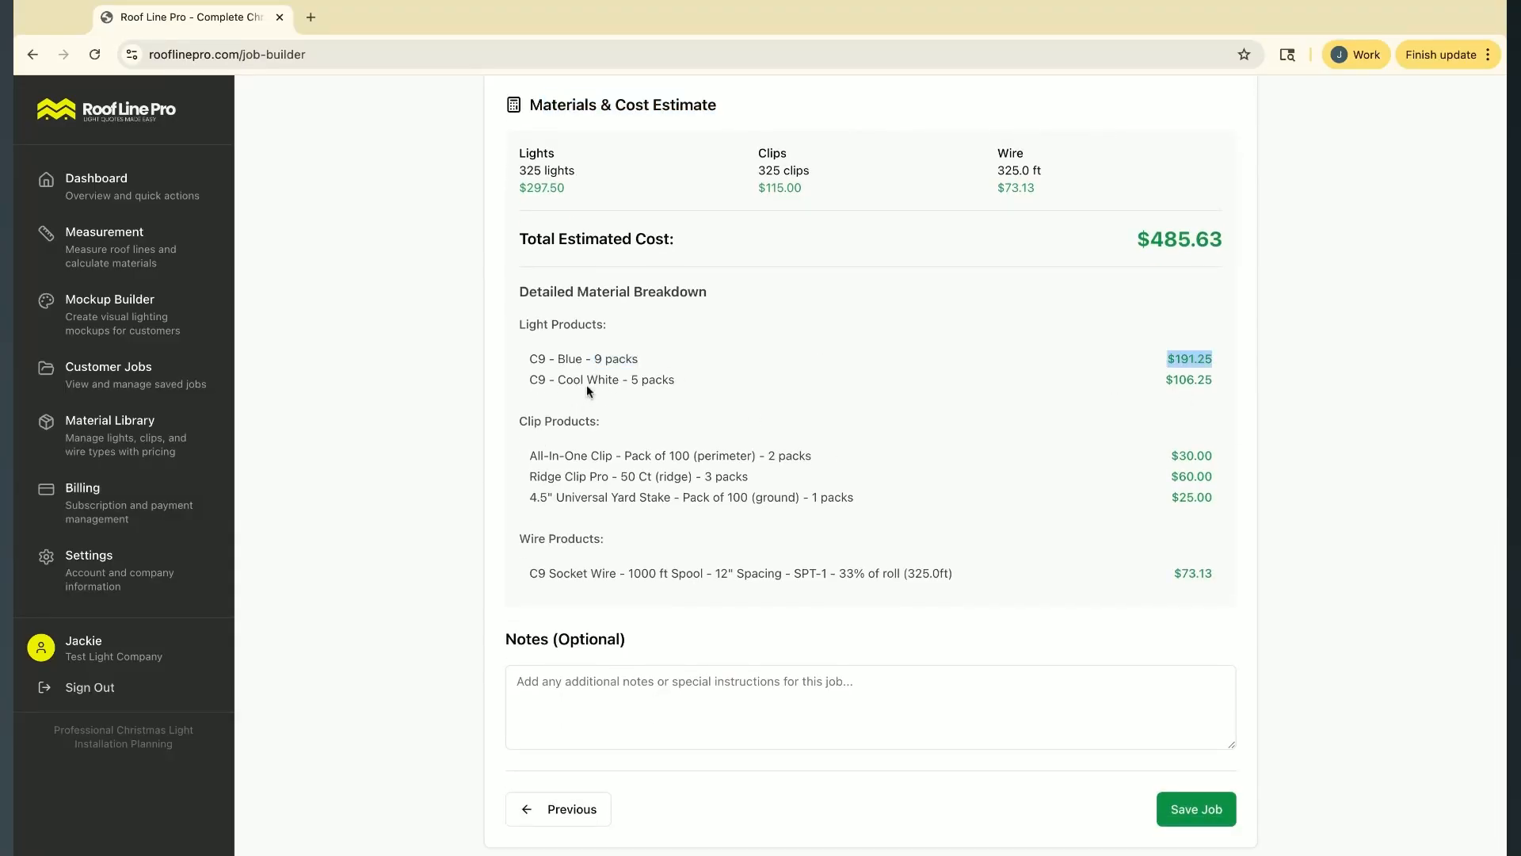
left_click_drag(633, 379, 675, 379)
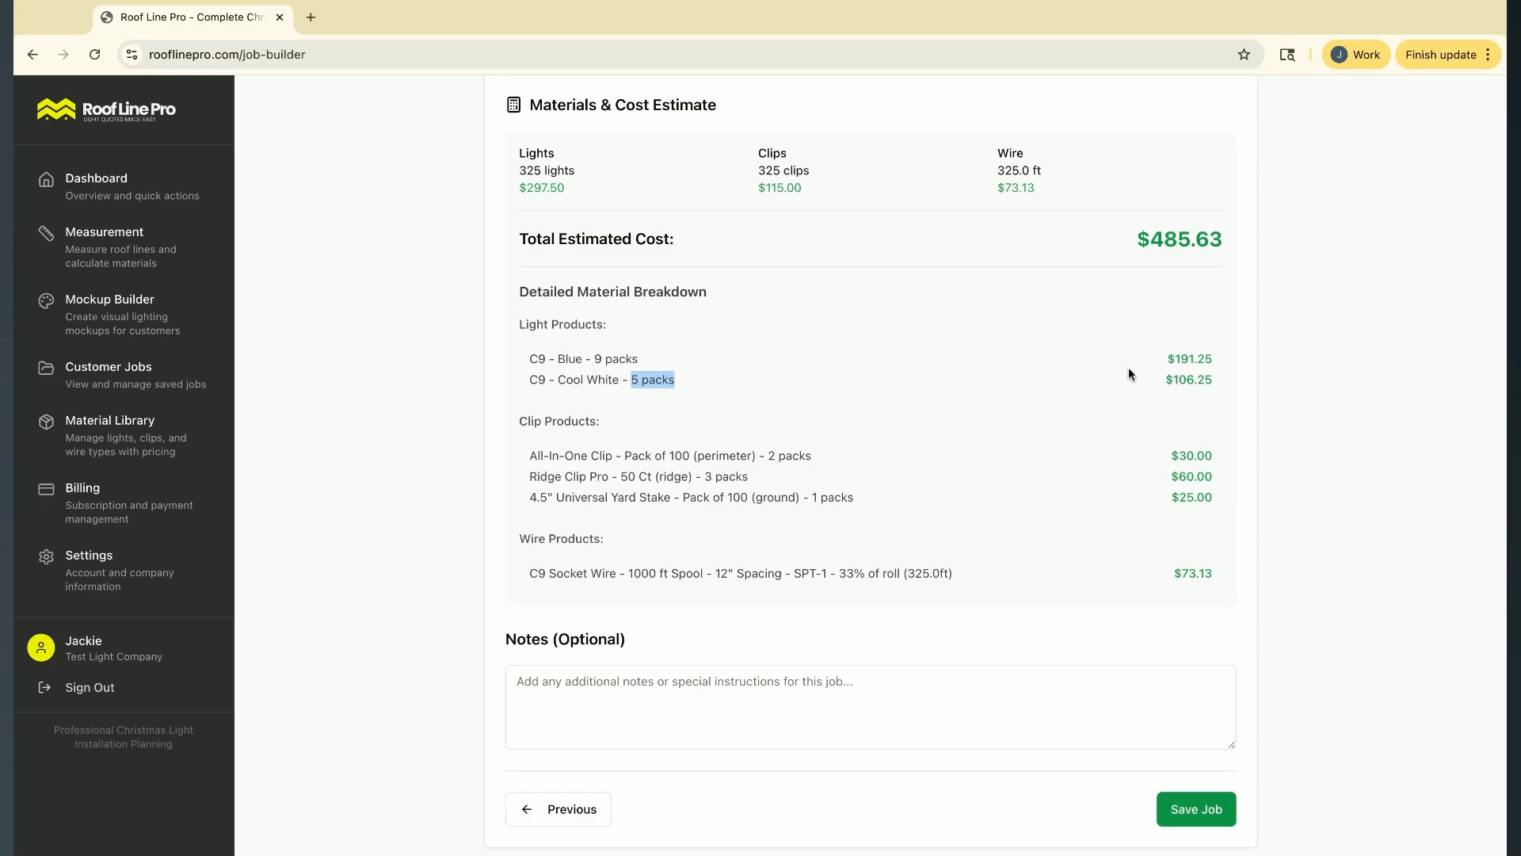
double_click(1145, 380)
scroll(1267, 436, "down", 1)
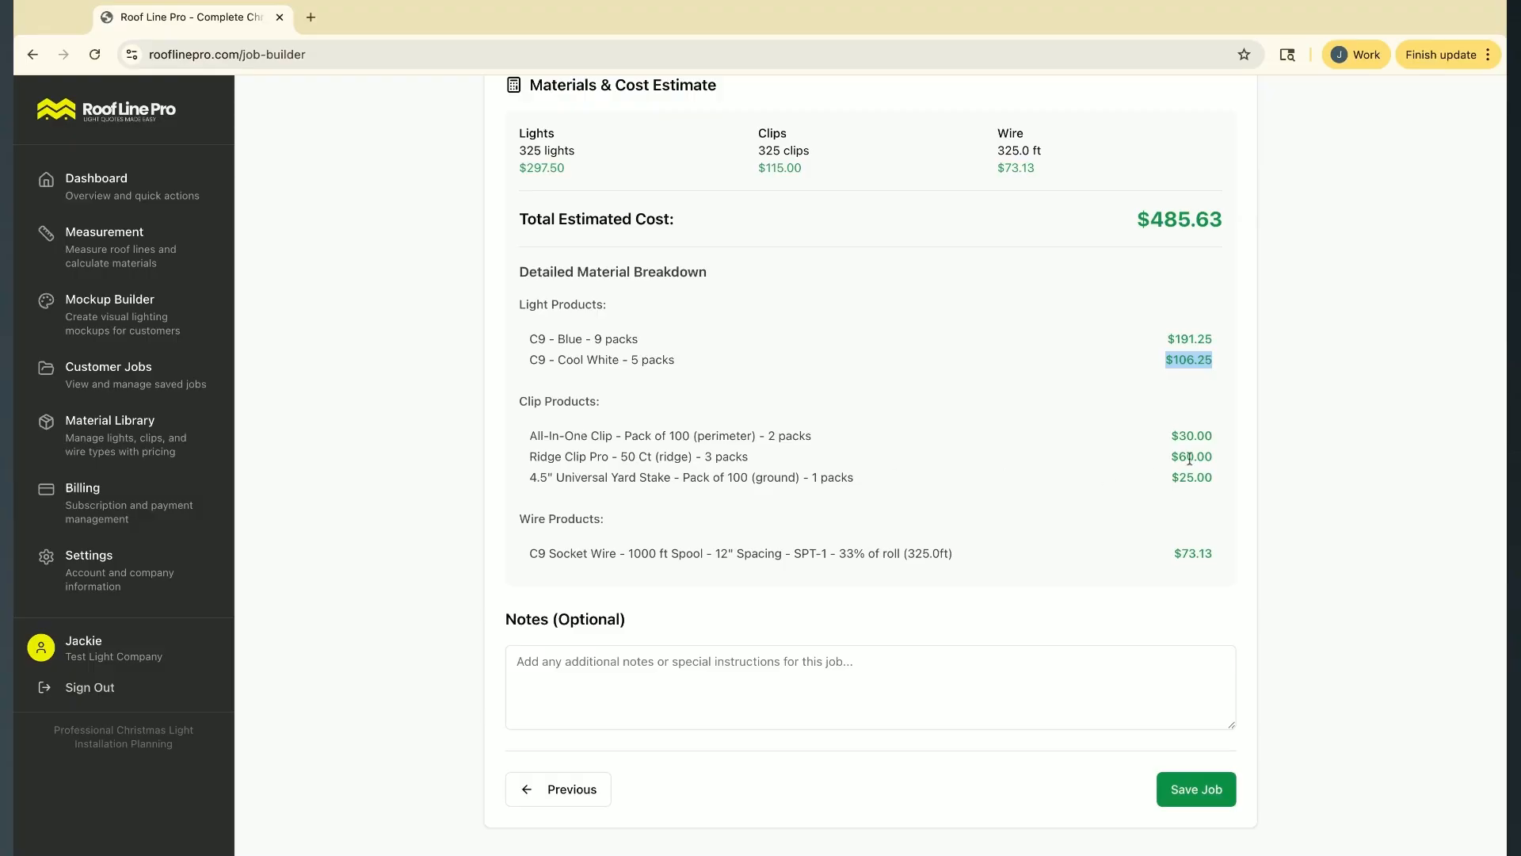
double_click(1171, 435)
left_click_drag(1186, 456, 1273, 476)
left_click(1041, 509)
scroll(1030, 558, "up", 7)
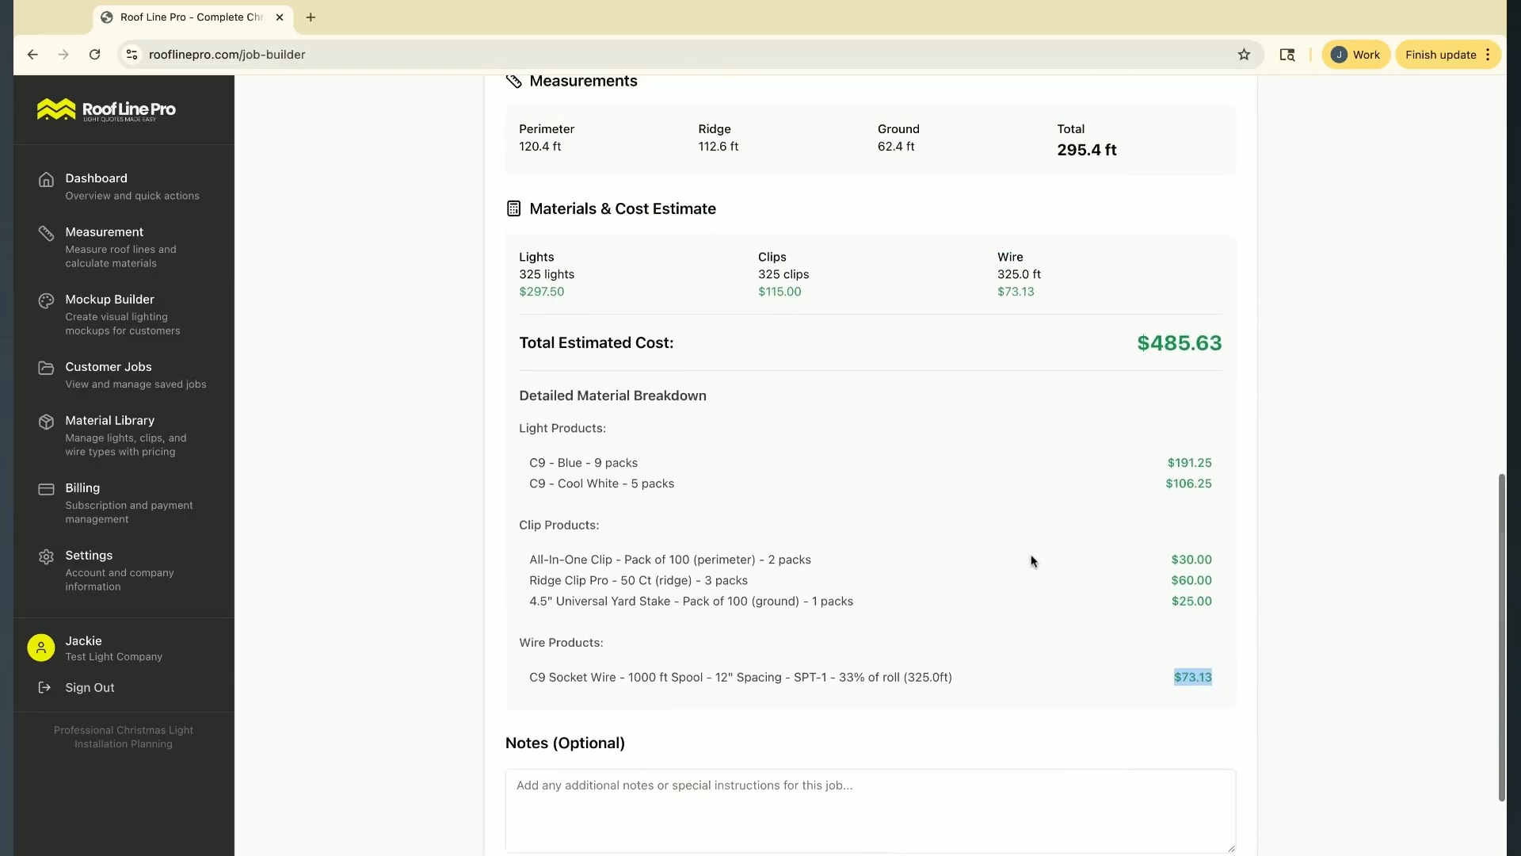
scroll(1029, 559, "down", 7)
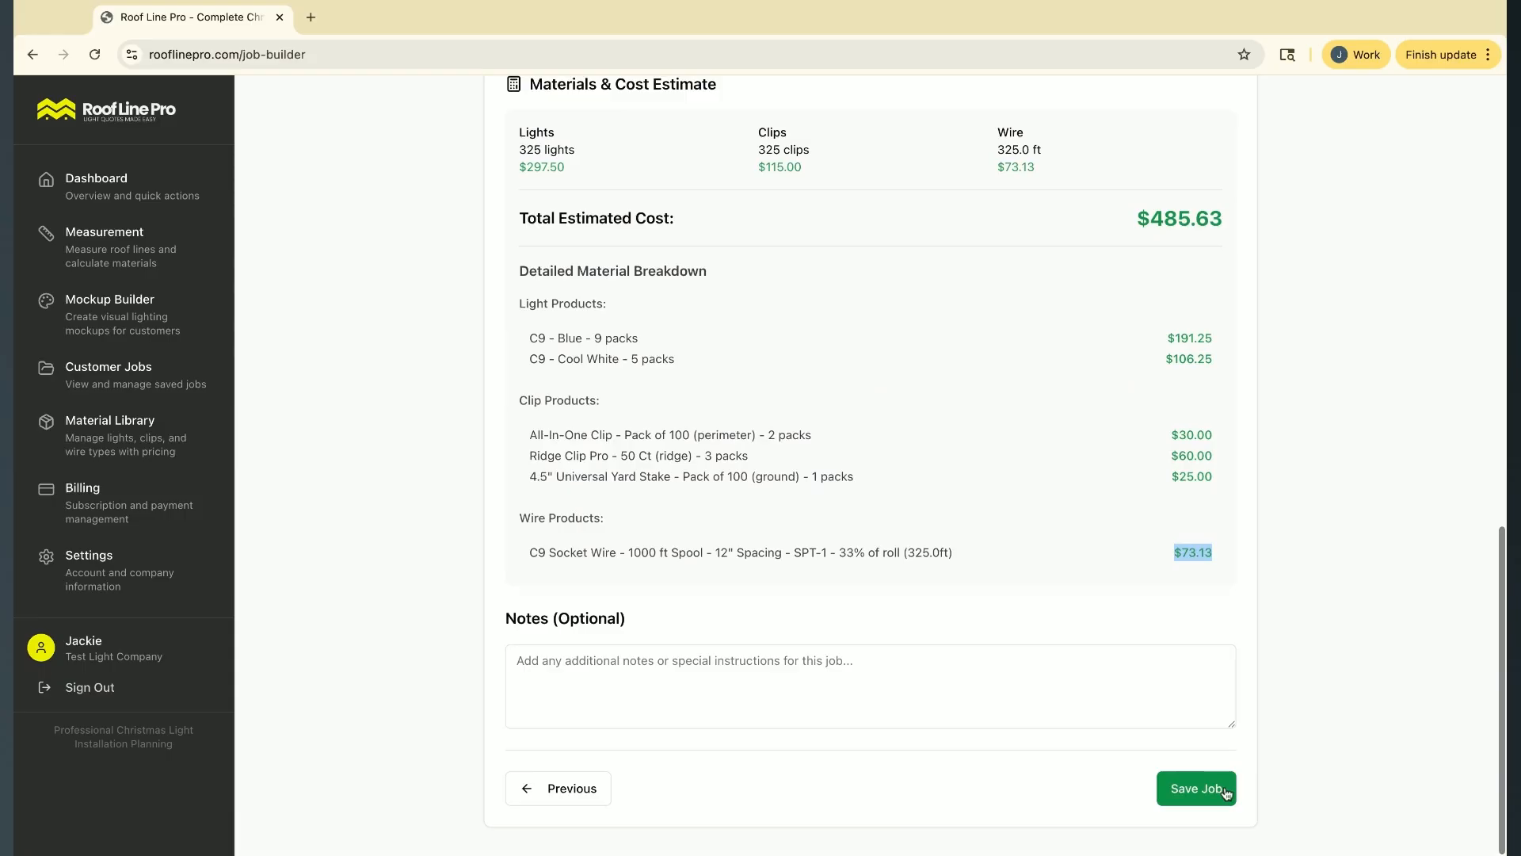
Save the job and open its details from the saved customer jobs
left_click(1200, 786)
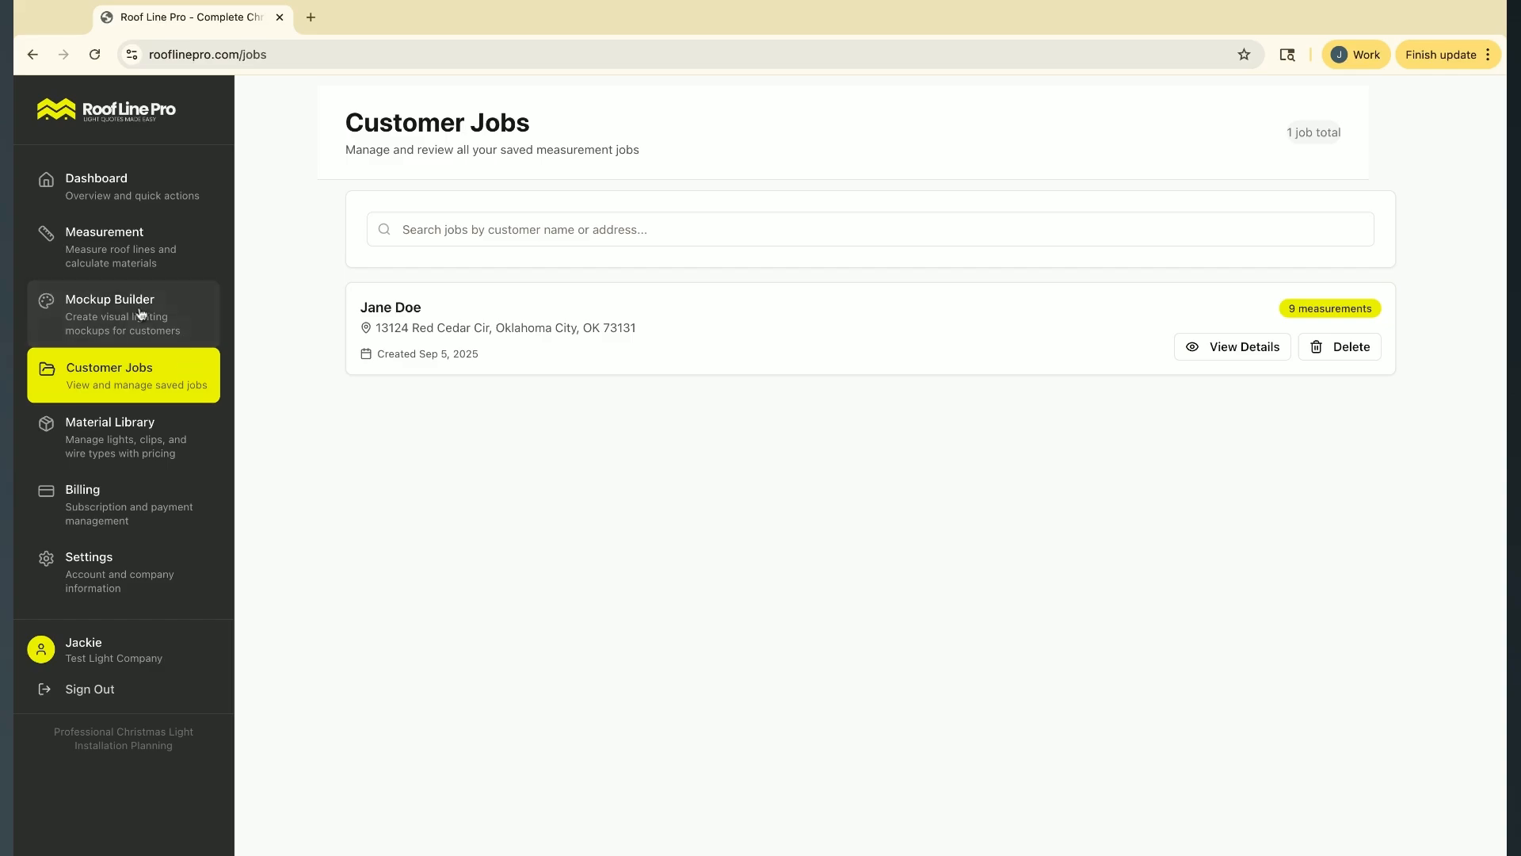
left_click(113, 275)
left_click(136, 374)
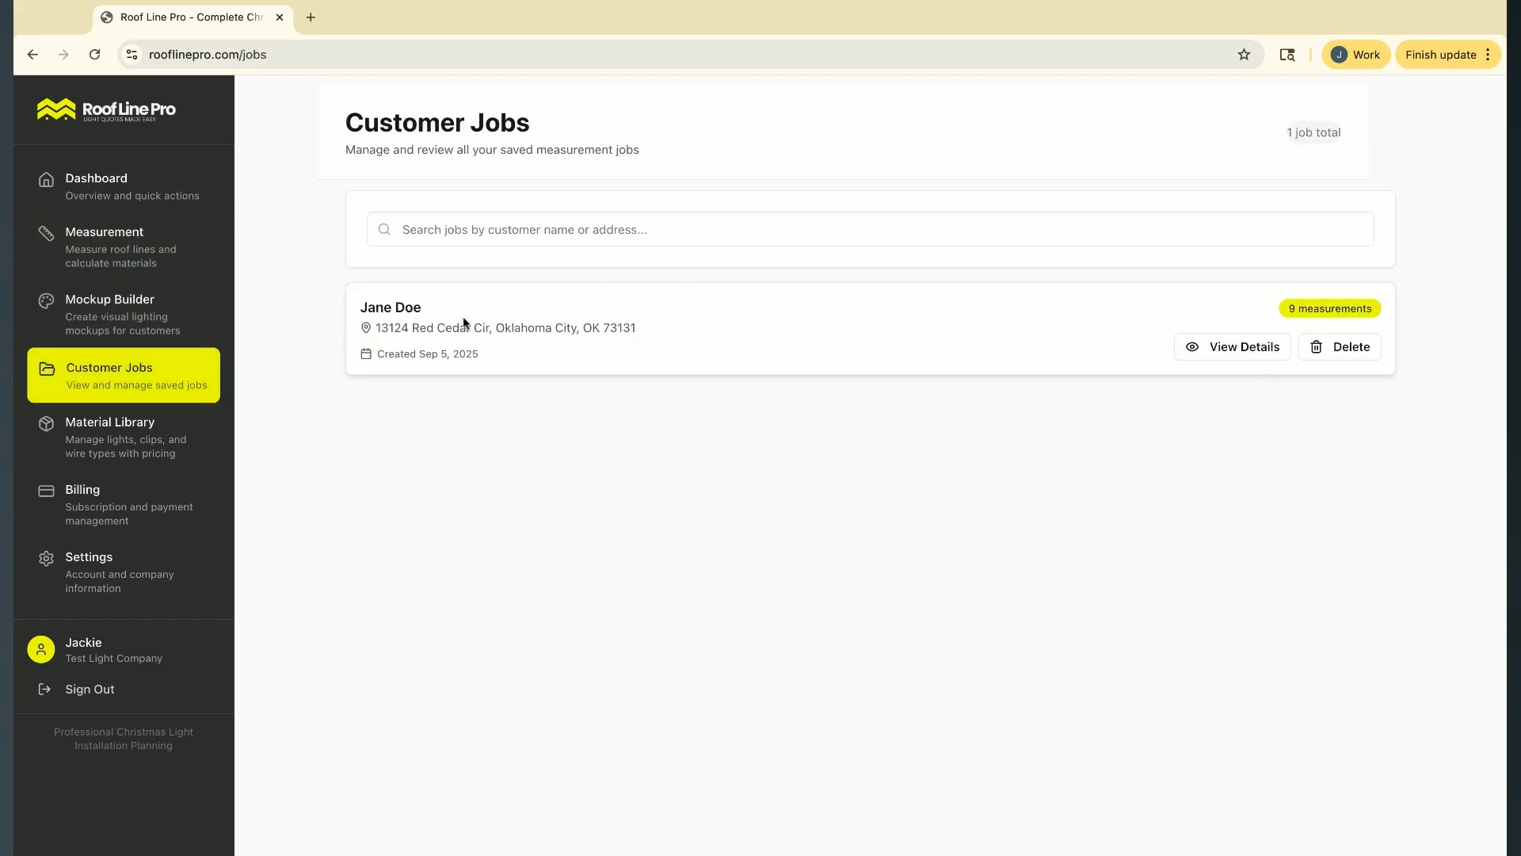
left_click(1233, 346)
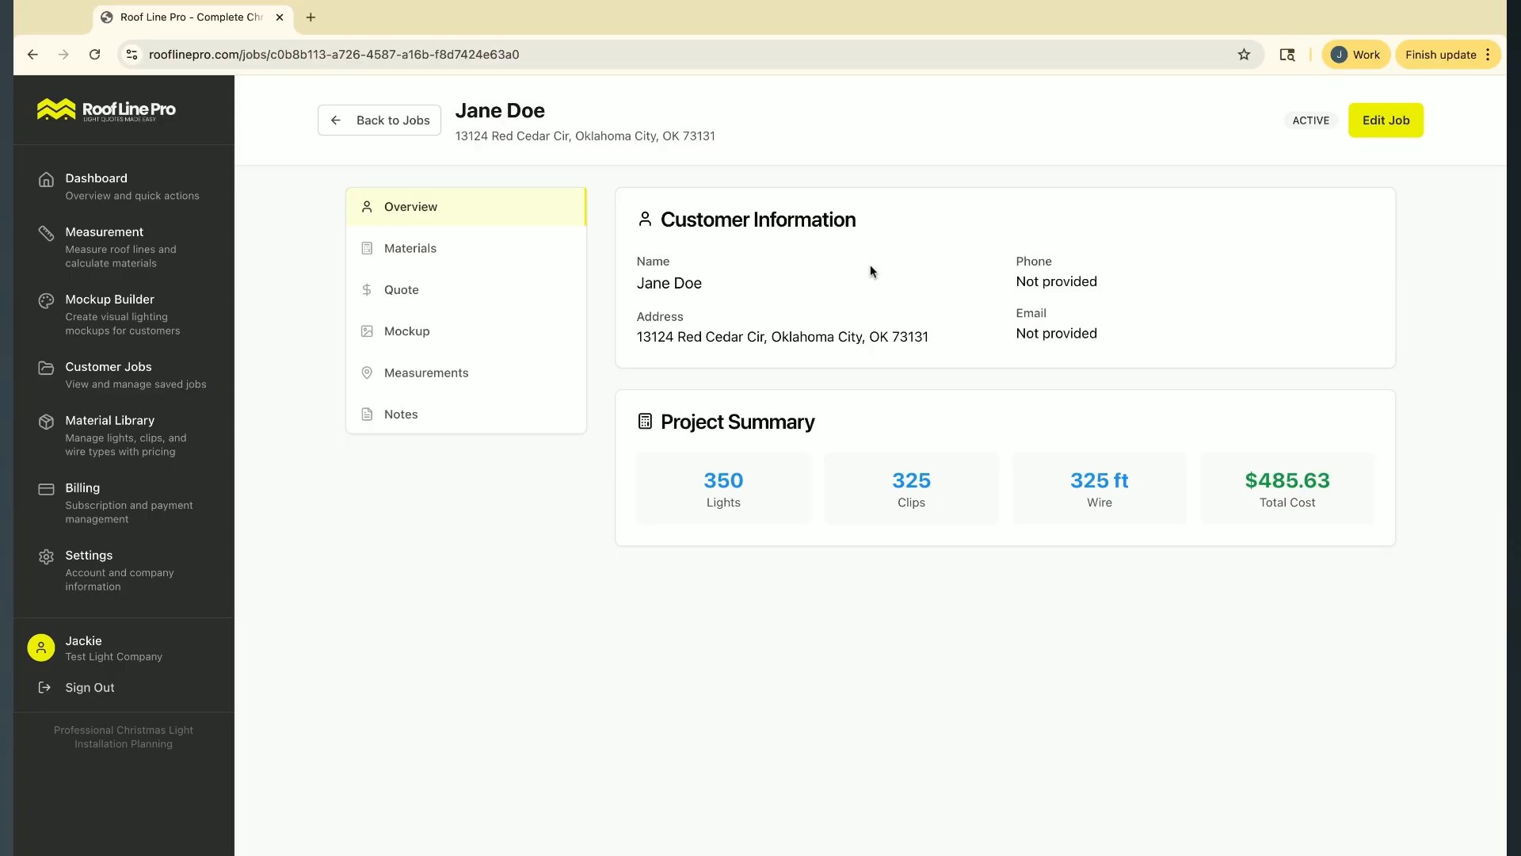
Check the total cost in the job's project summary and examine its materials summary with light, clip and wire costs
double_click(1292, 480)
left_click_drag(1233, 484, 1365, 477)
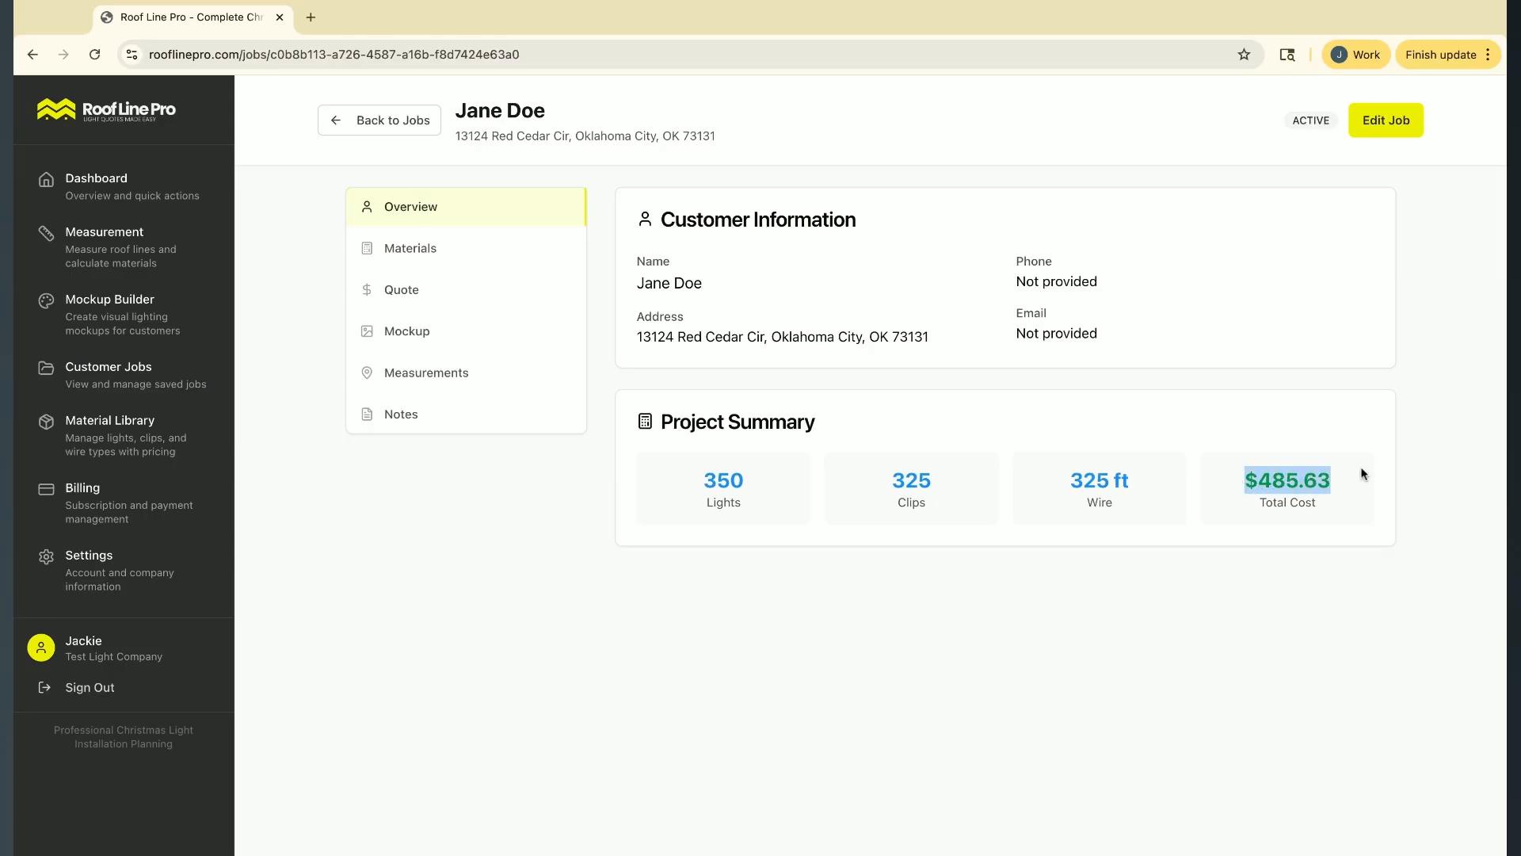
left_click(424, 259)
scroll(945, 537, "down", 4)
scroll(944, 537, "down", 1)
scroll(944, 534, "up", 3)
scroll(944, 534, "down", 3)
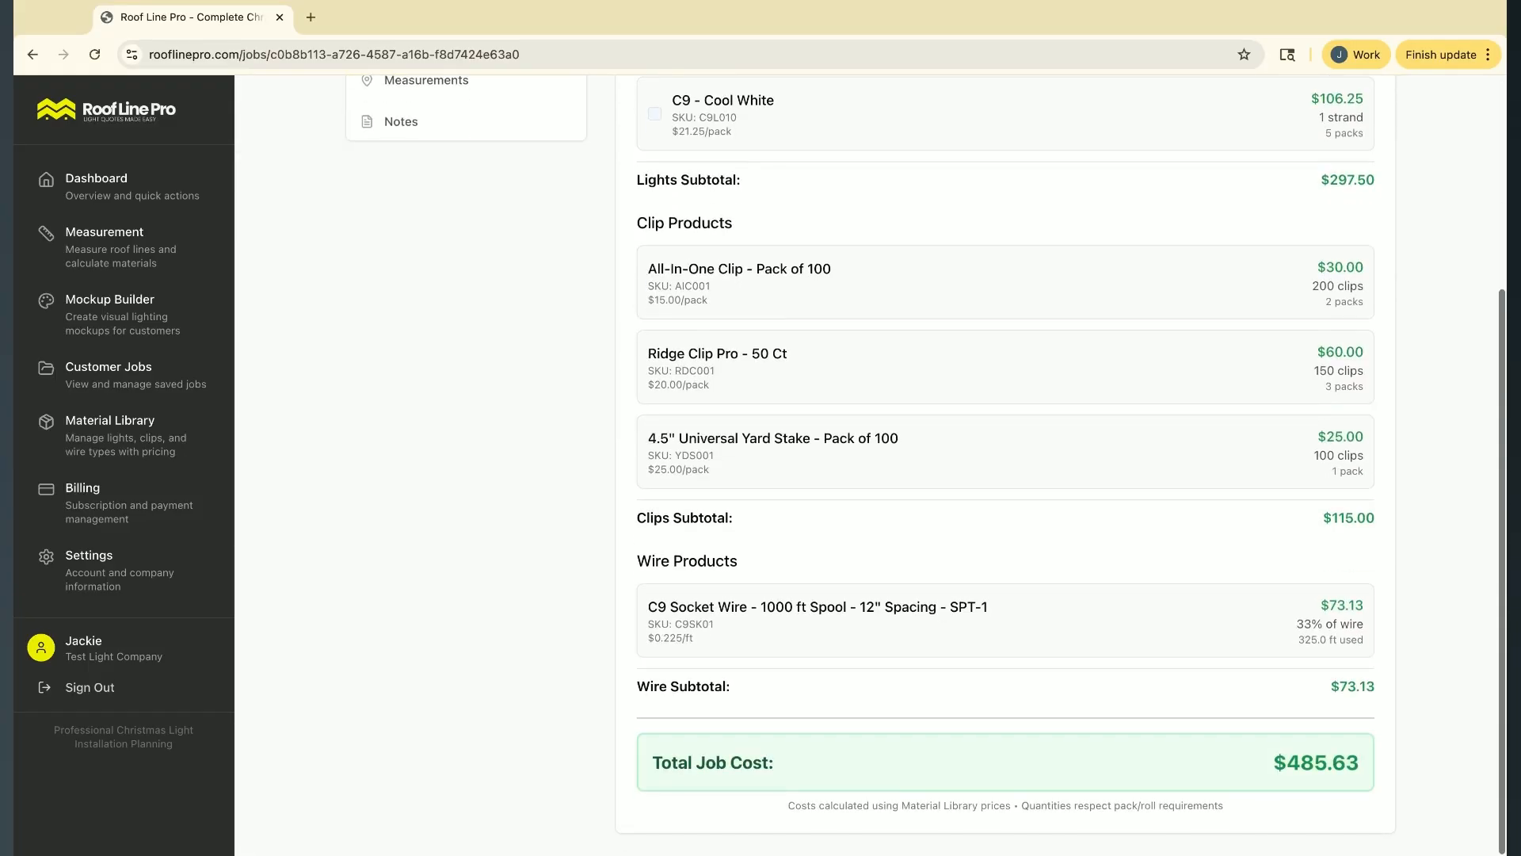
scroll(796, 345, "up", 3)
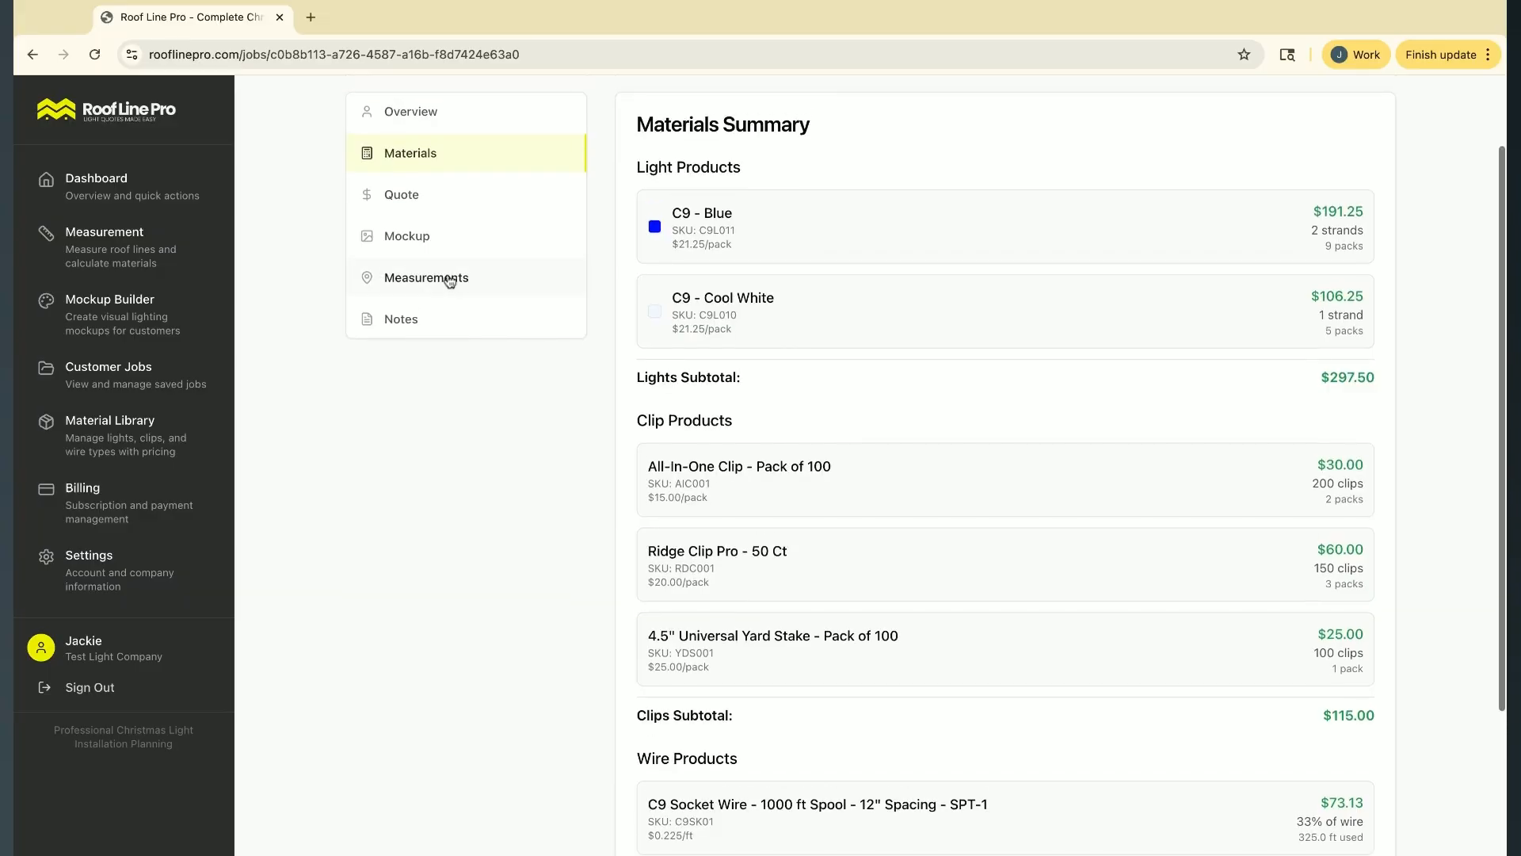
Examine the job's saved measurements, including the perimeter, ridge and ground segment lengths
left_click(450, 279)
scroll(796, 634, "down", 3)
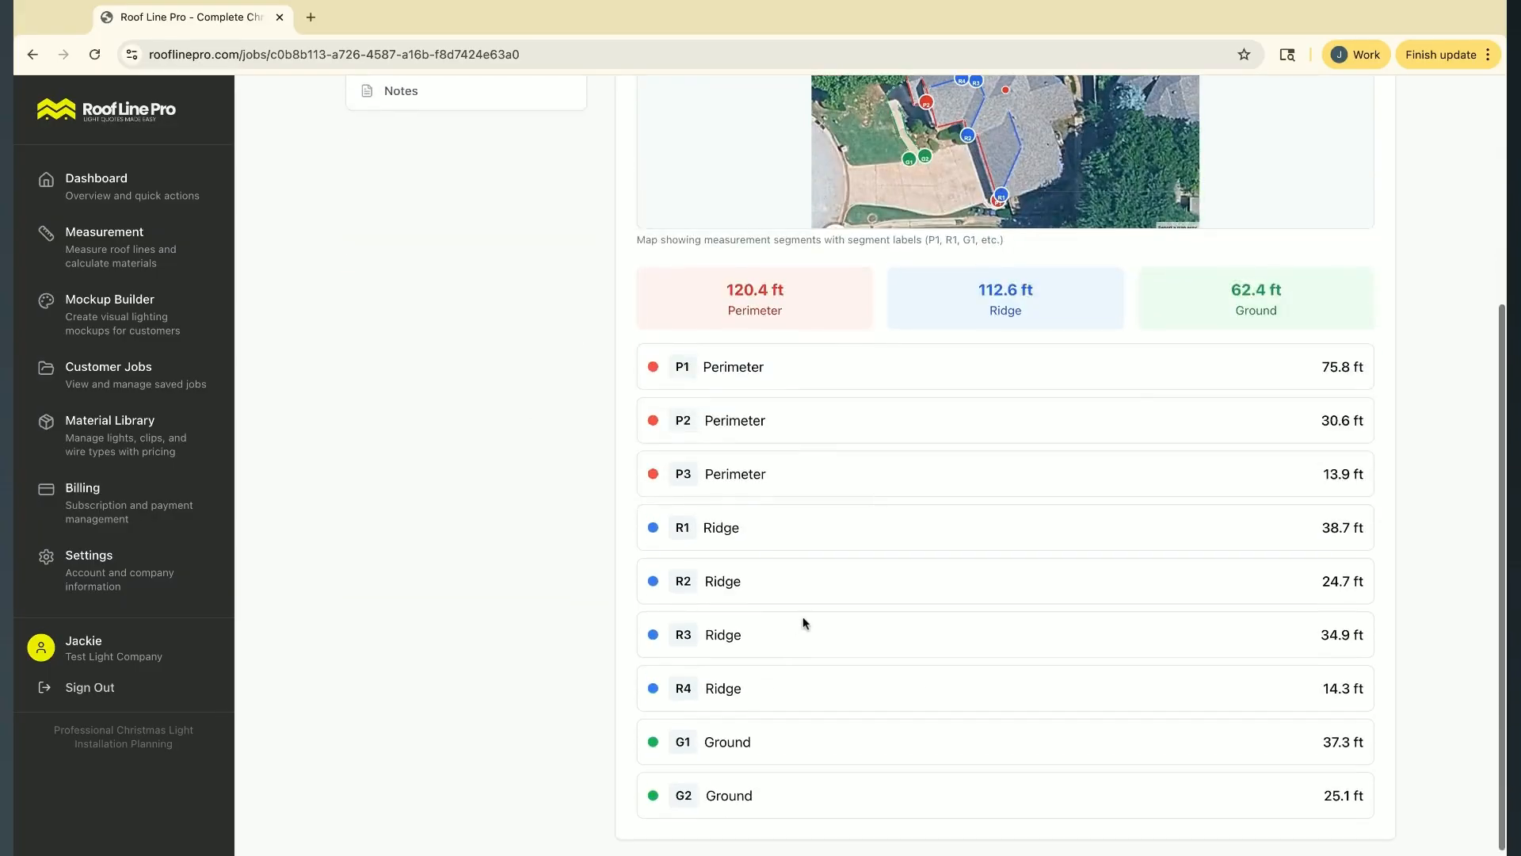
Compare the labelled segments on the property map with the listed perimeter, ridge and ground lengths
scroll(803, 623, "up", 3)
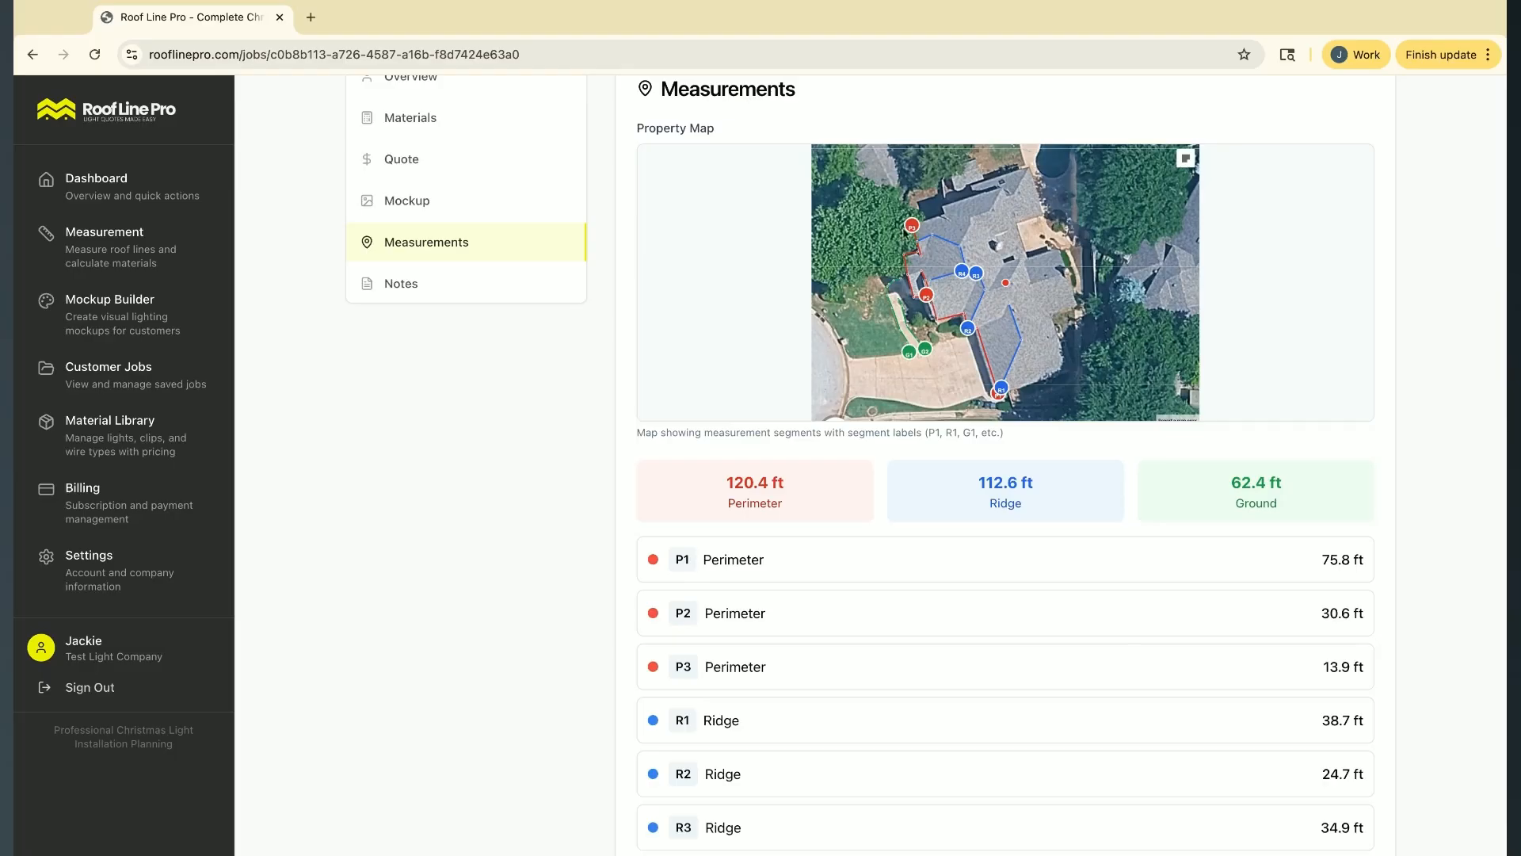
scroll(932, 338, "down", 2)
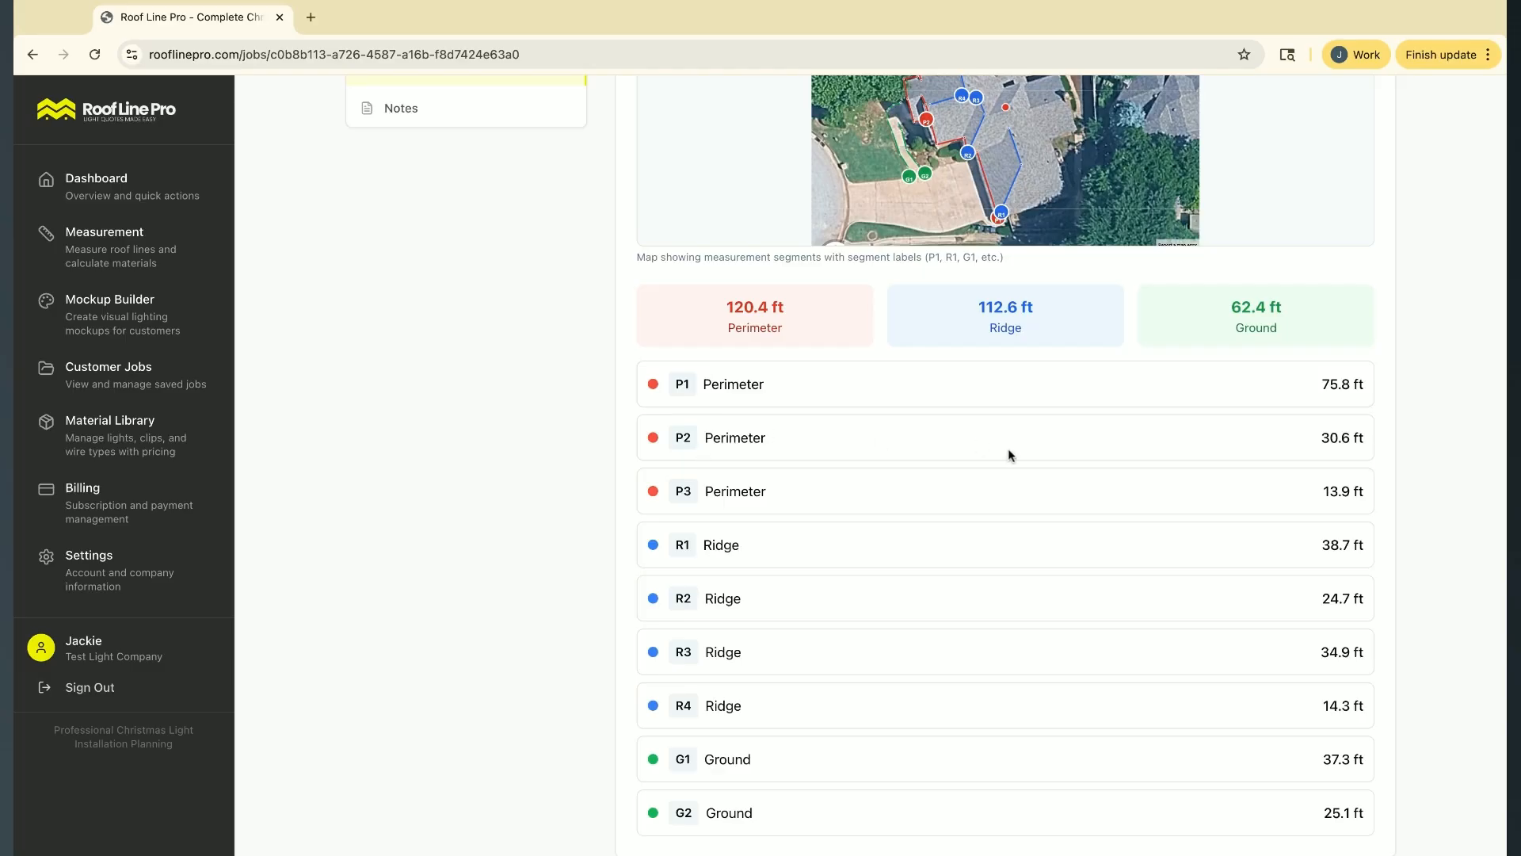
scroll(1010, 437, "up", 1)
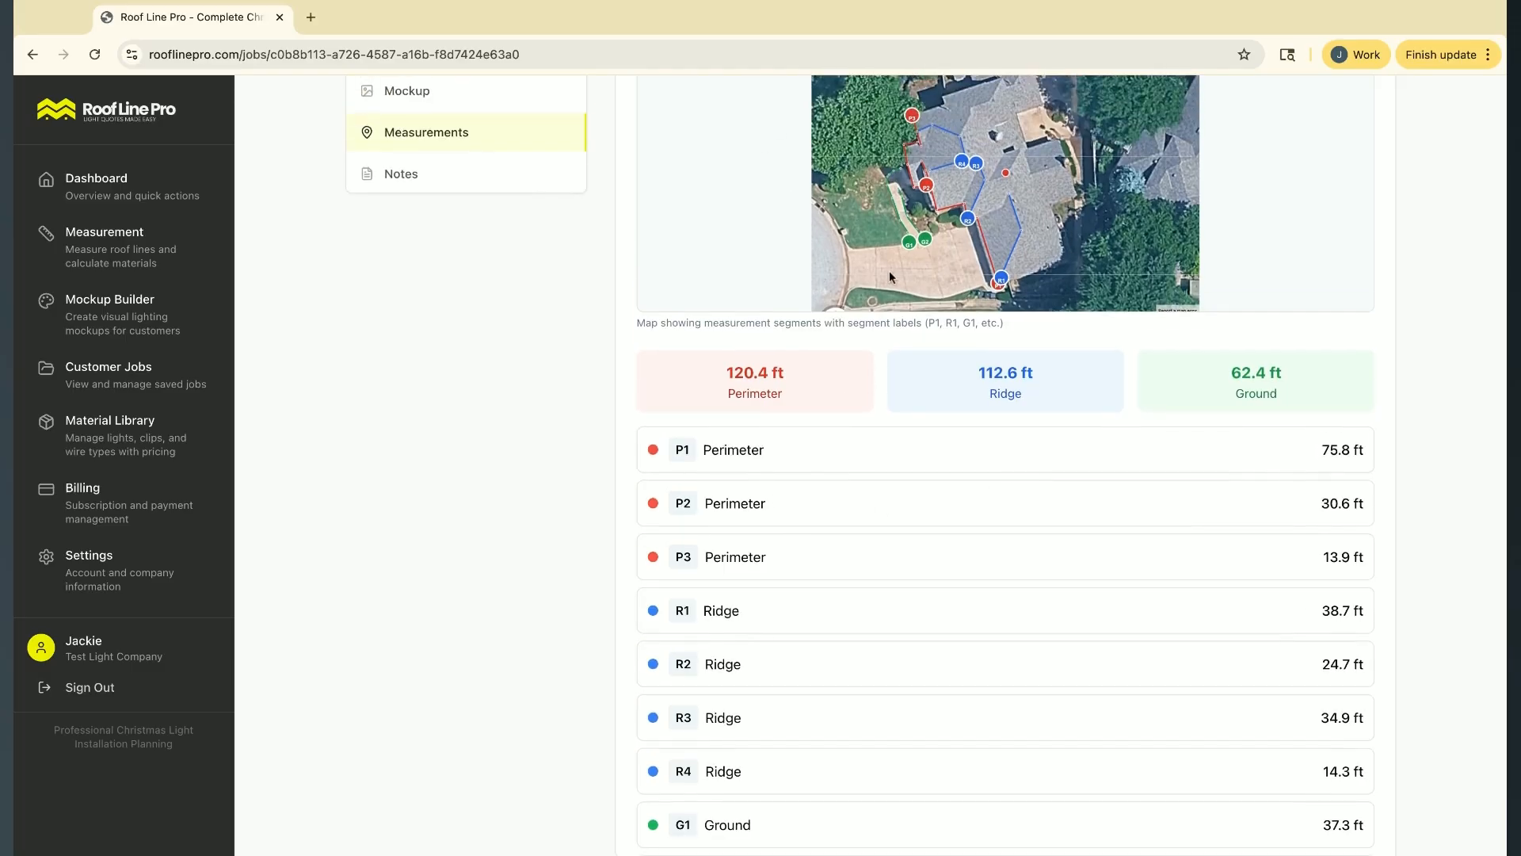
scroll(862, 539, "down", 2)
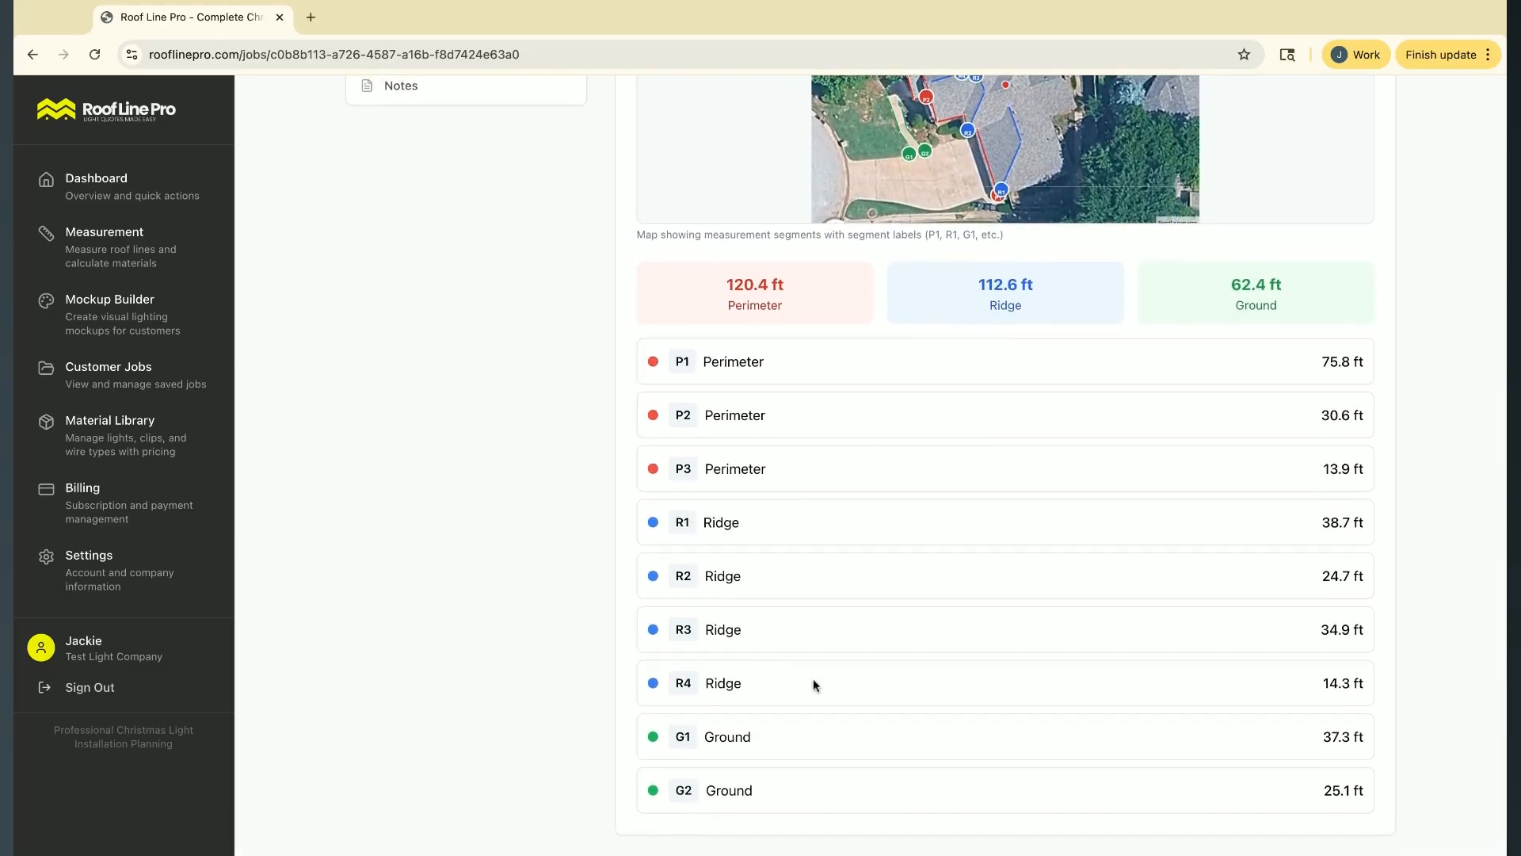
scroll(740, 665, "up", 5)
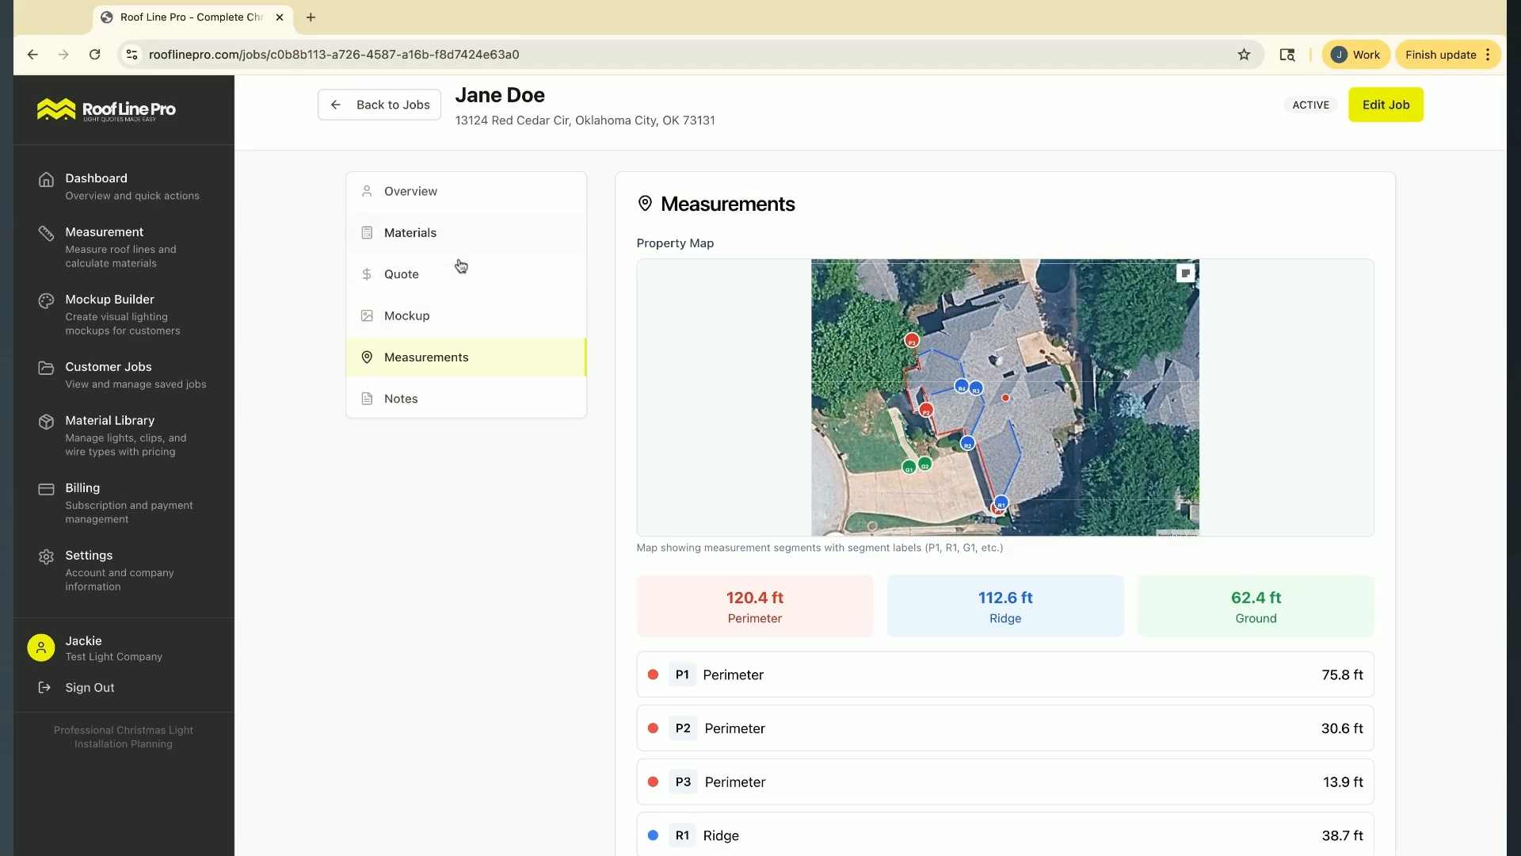
Open the job's customer quote and set the deposit percentage to 25
left_click(460, 274)
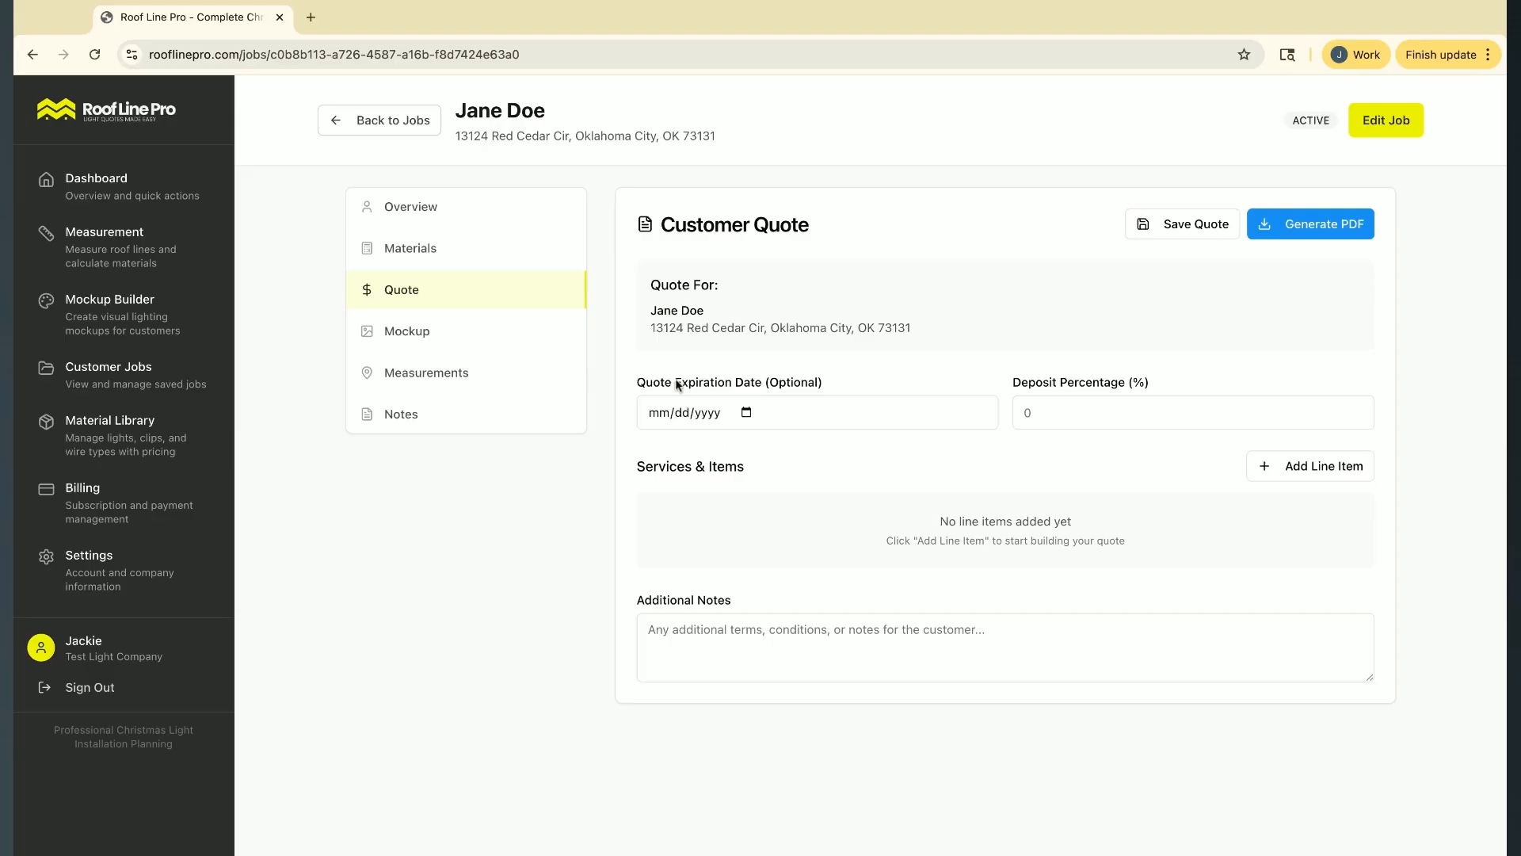
triple_click(641, 383)
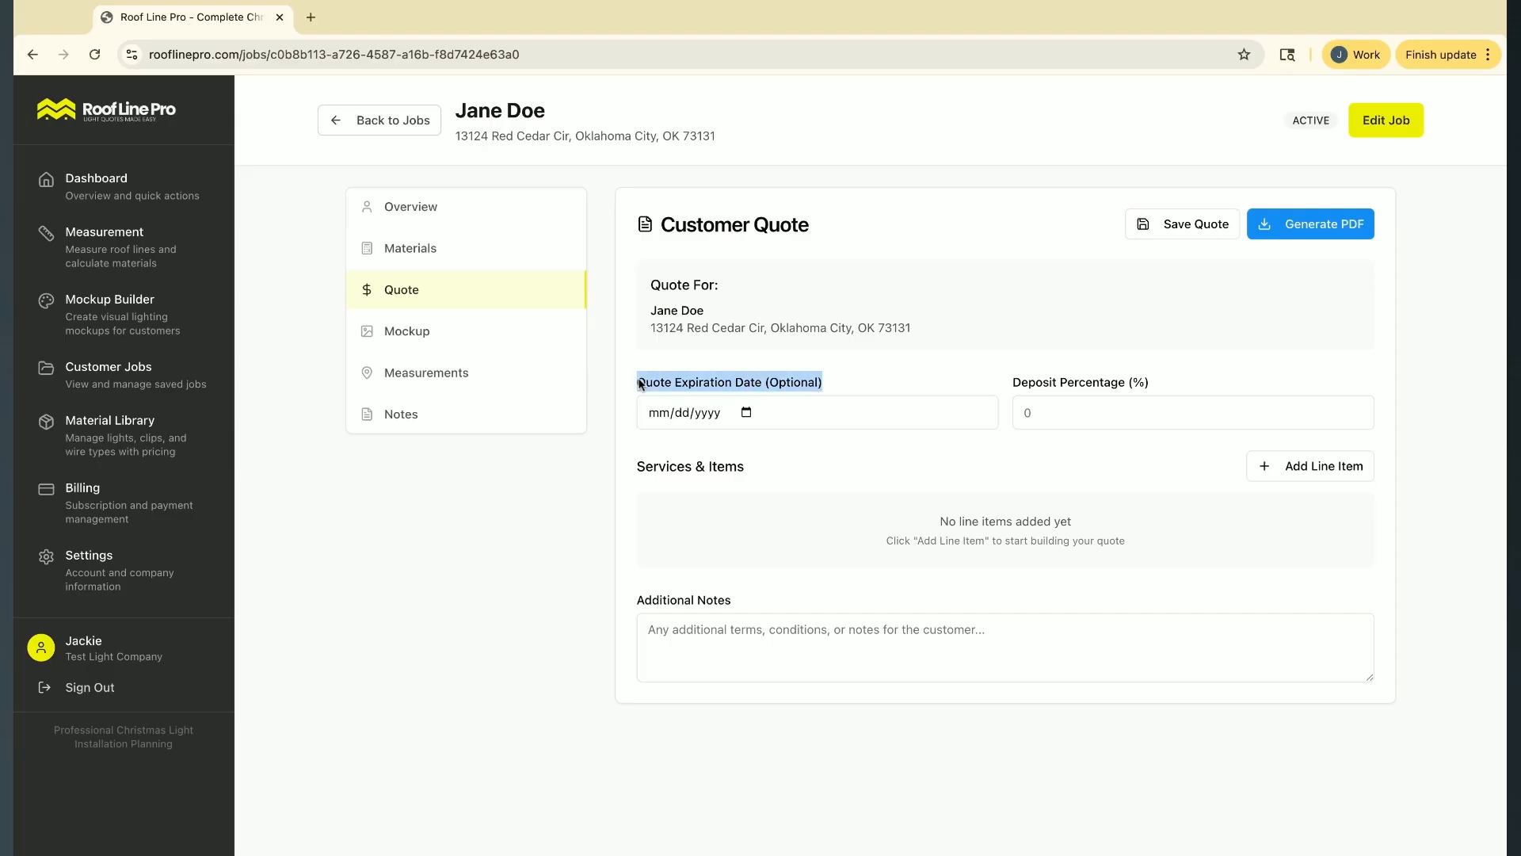
left_click(889, 380)
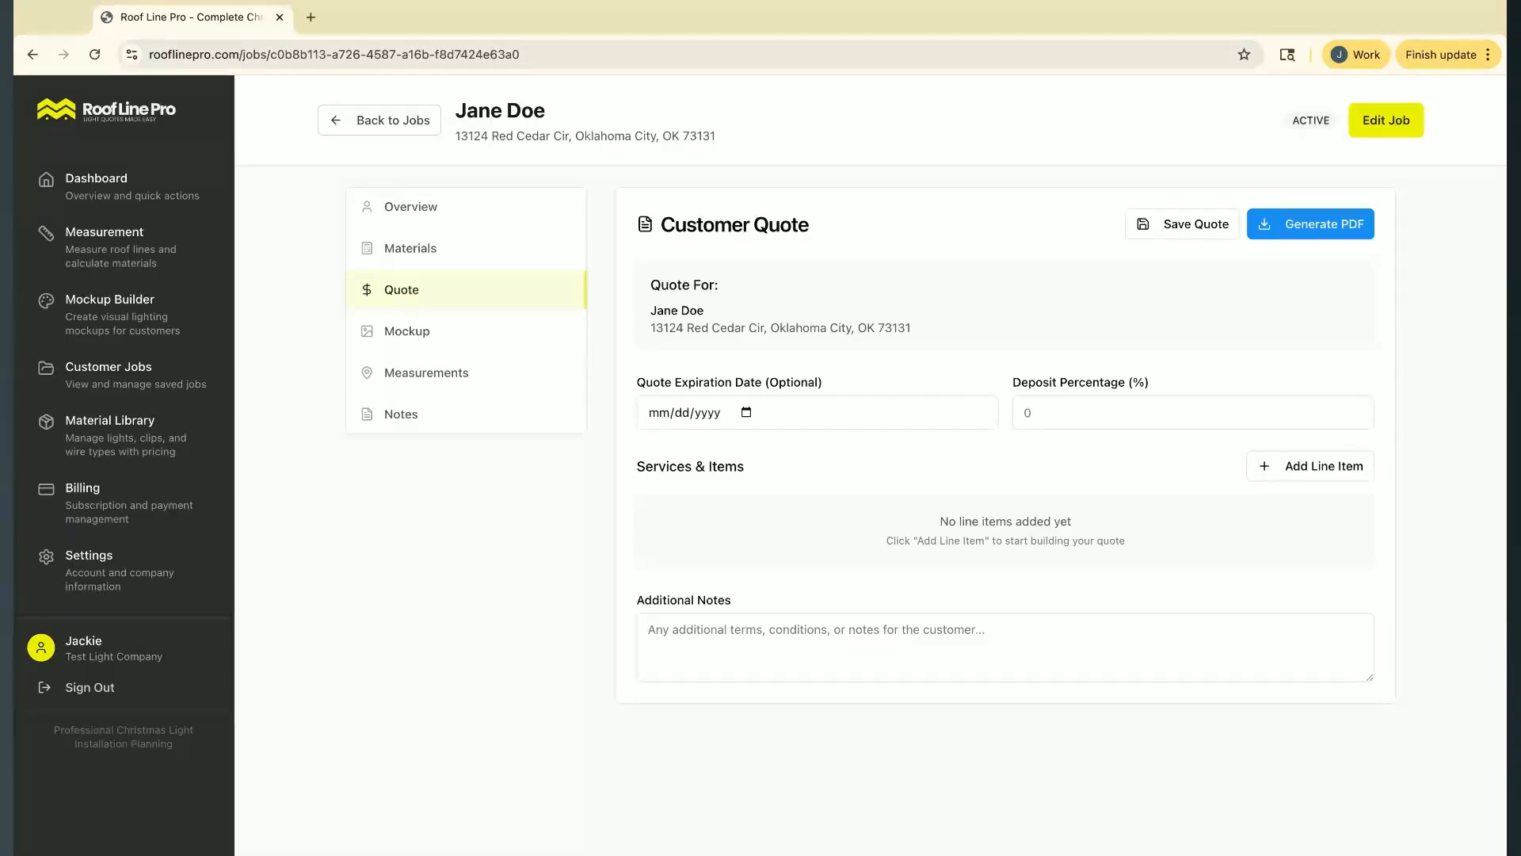
left_click(1060, 417)
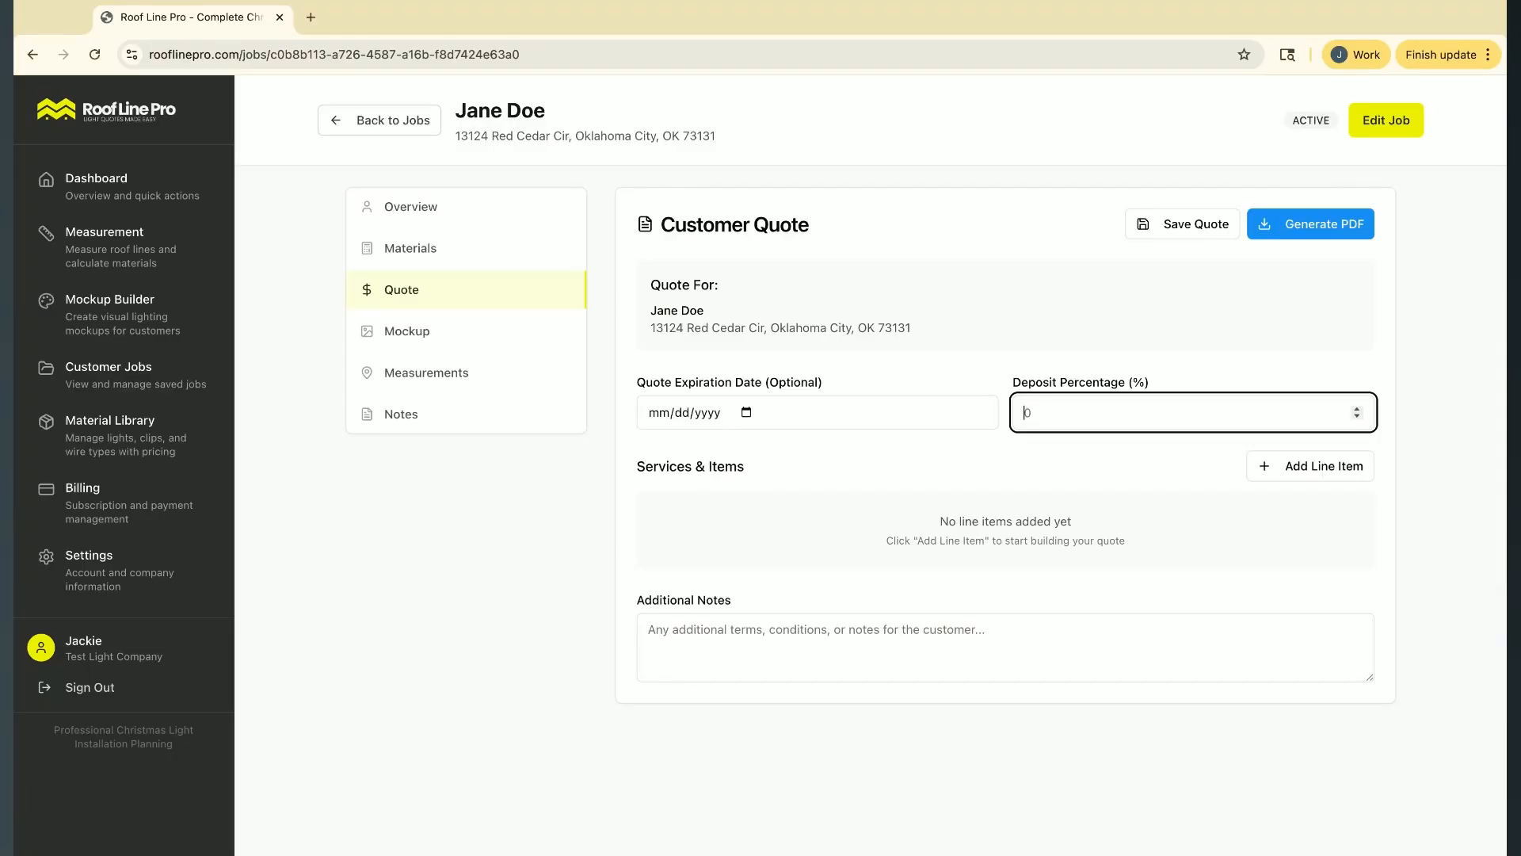
type("25")
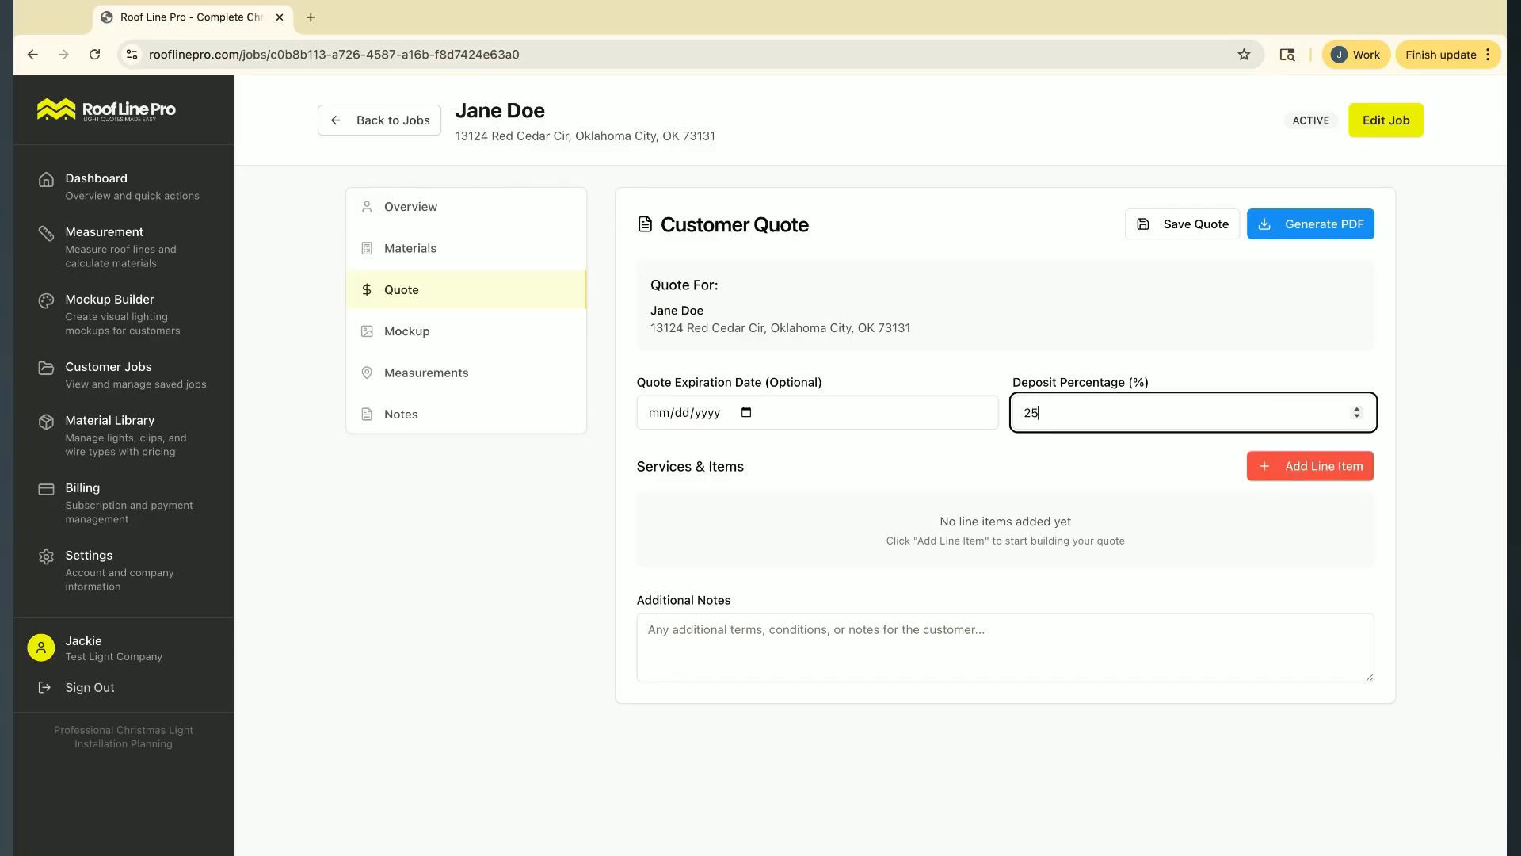
Add a Christmas Light Installation line item to the quote
left_click(1284, 476)
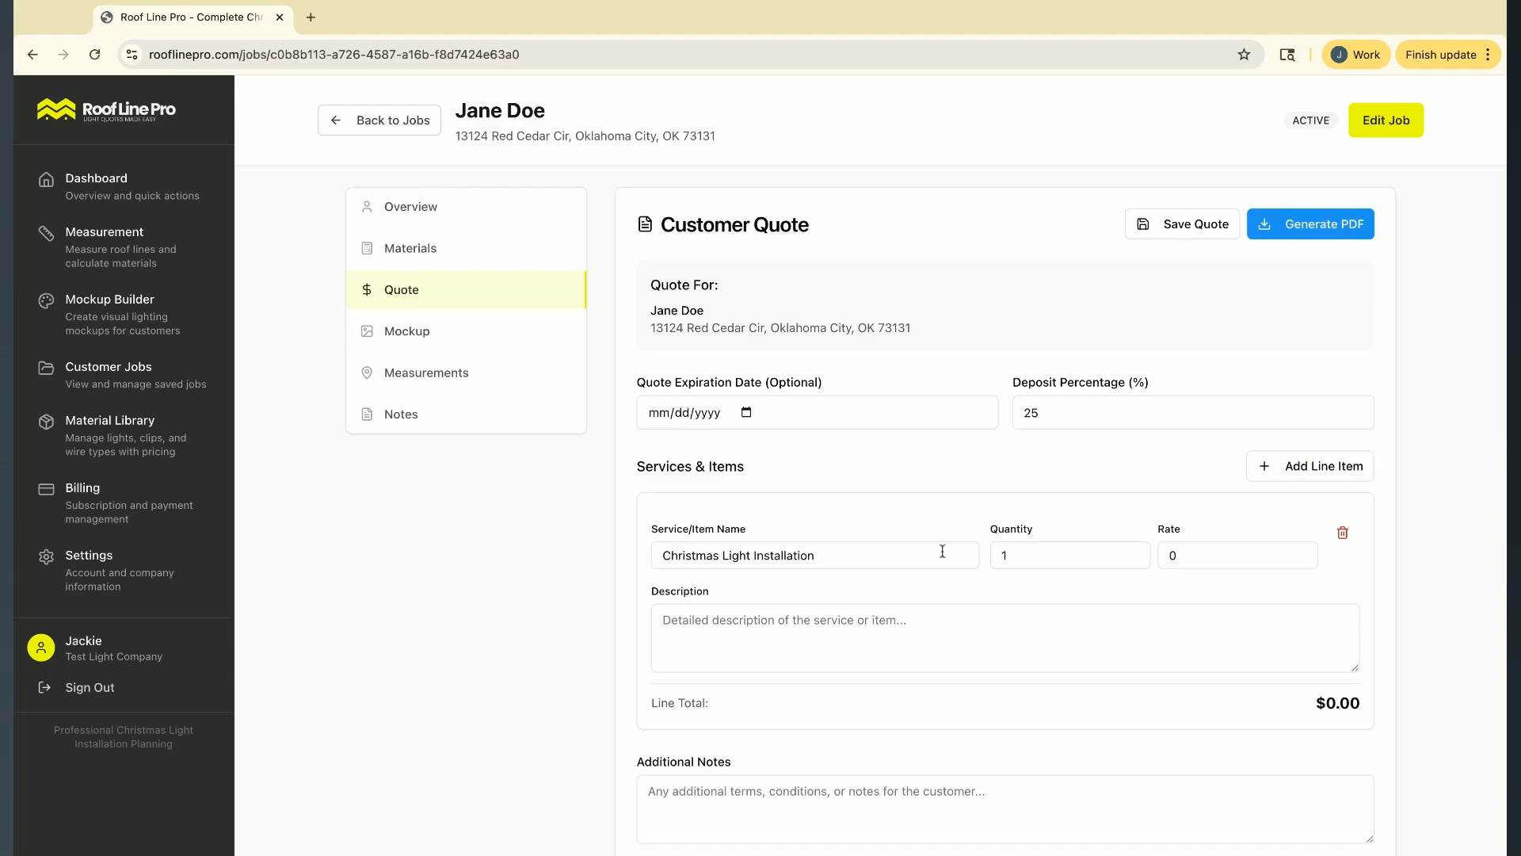
scroll(740, 547, "down", 3)
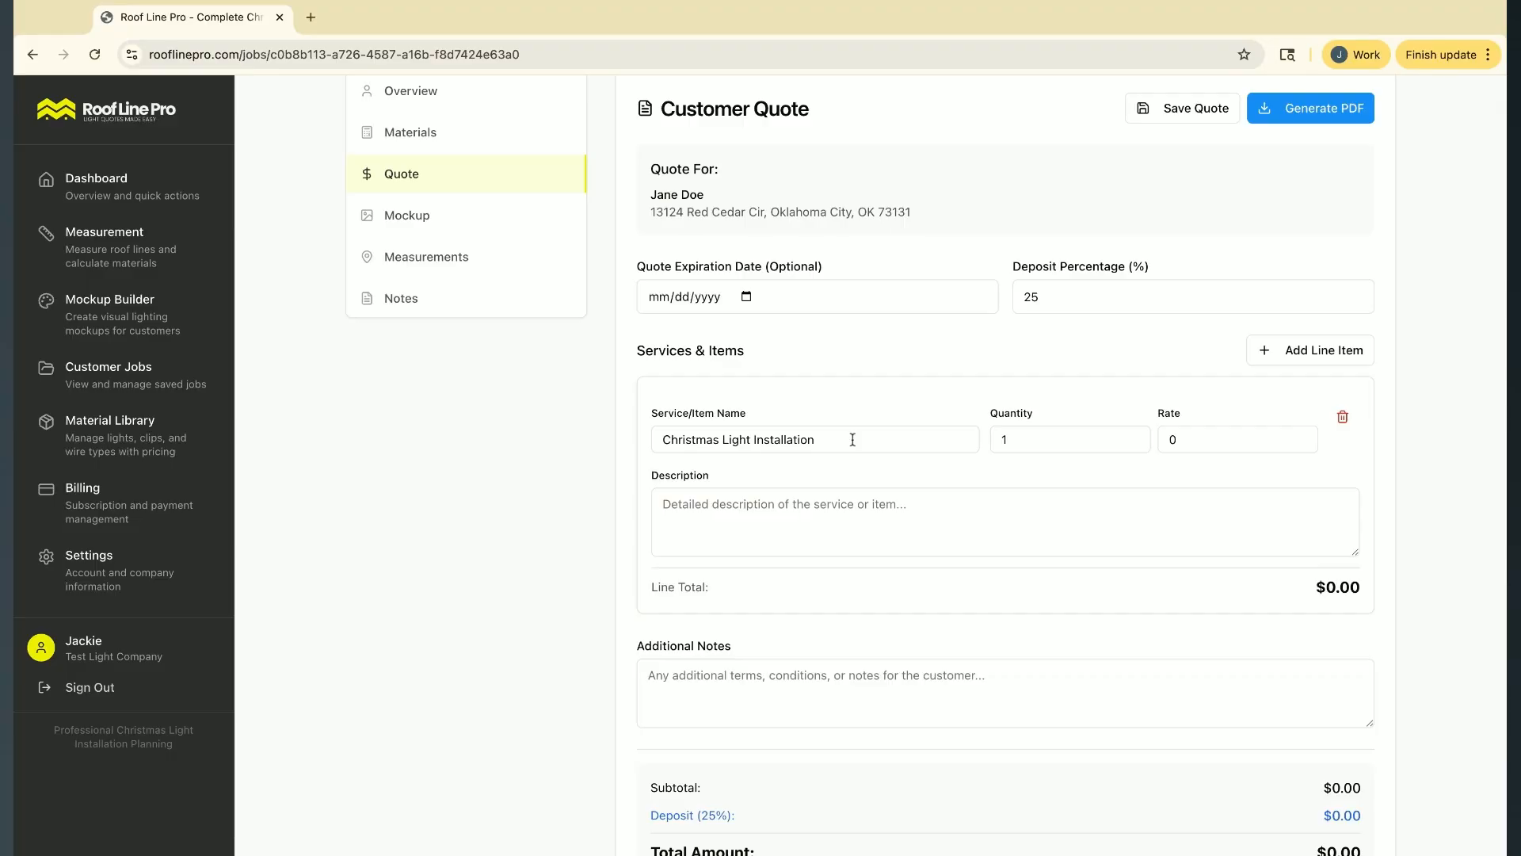
left_click(834, 514)
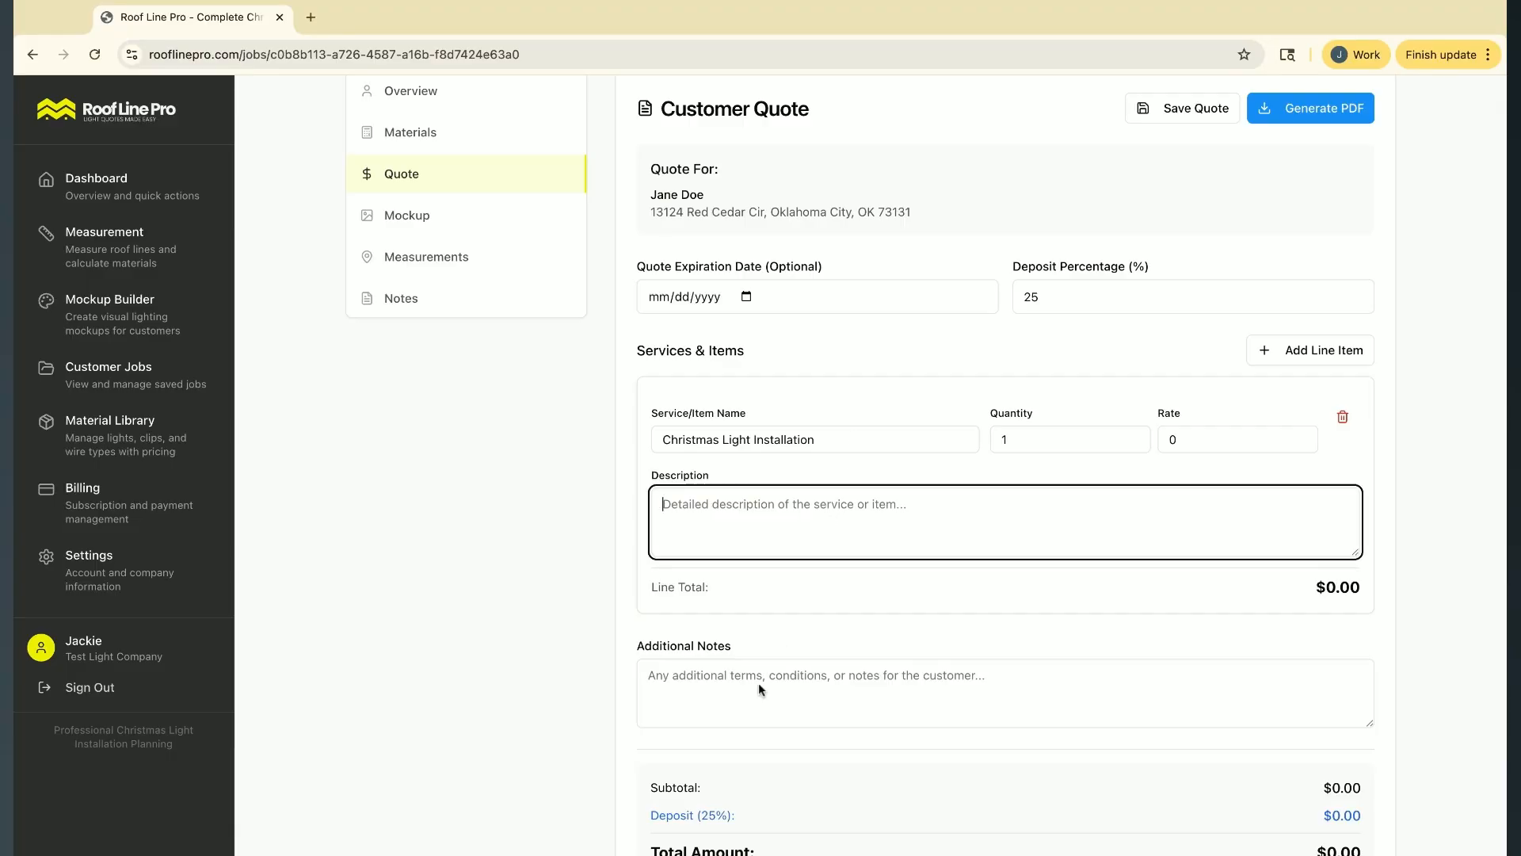
Price the Christmas Light Installation item per foot, with a rate of 5 and a quantity of 327
left_click(1035, 439)
double_click(1039, 442)
left_click(1173, 440)
double_click(1173, 440)
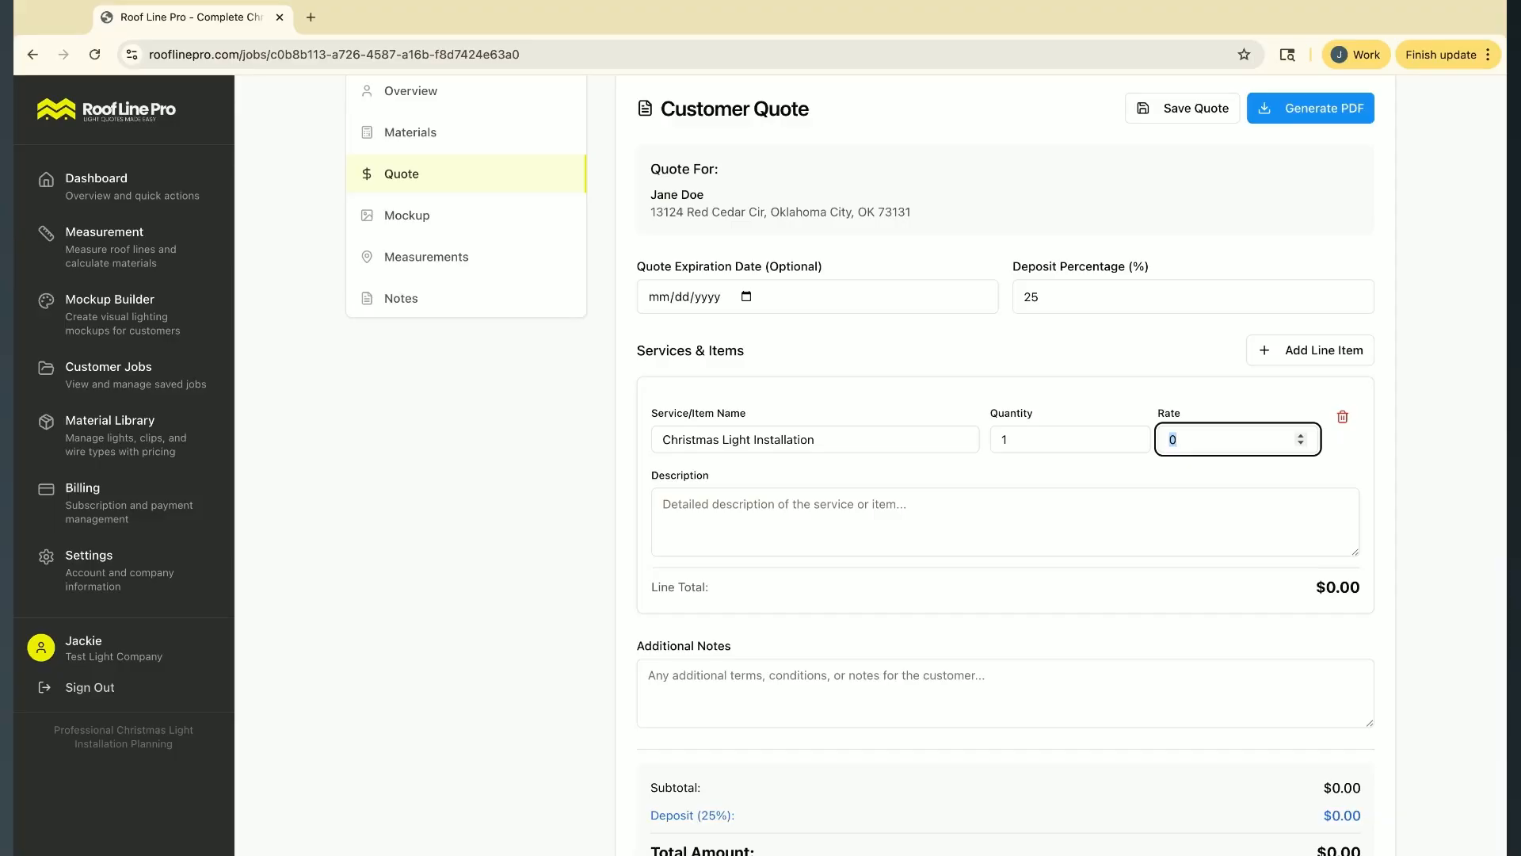
type("5")
key("shift+Tab")
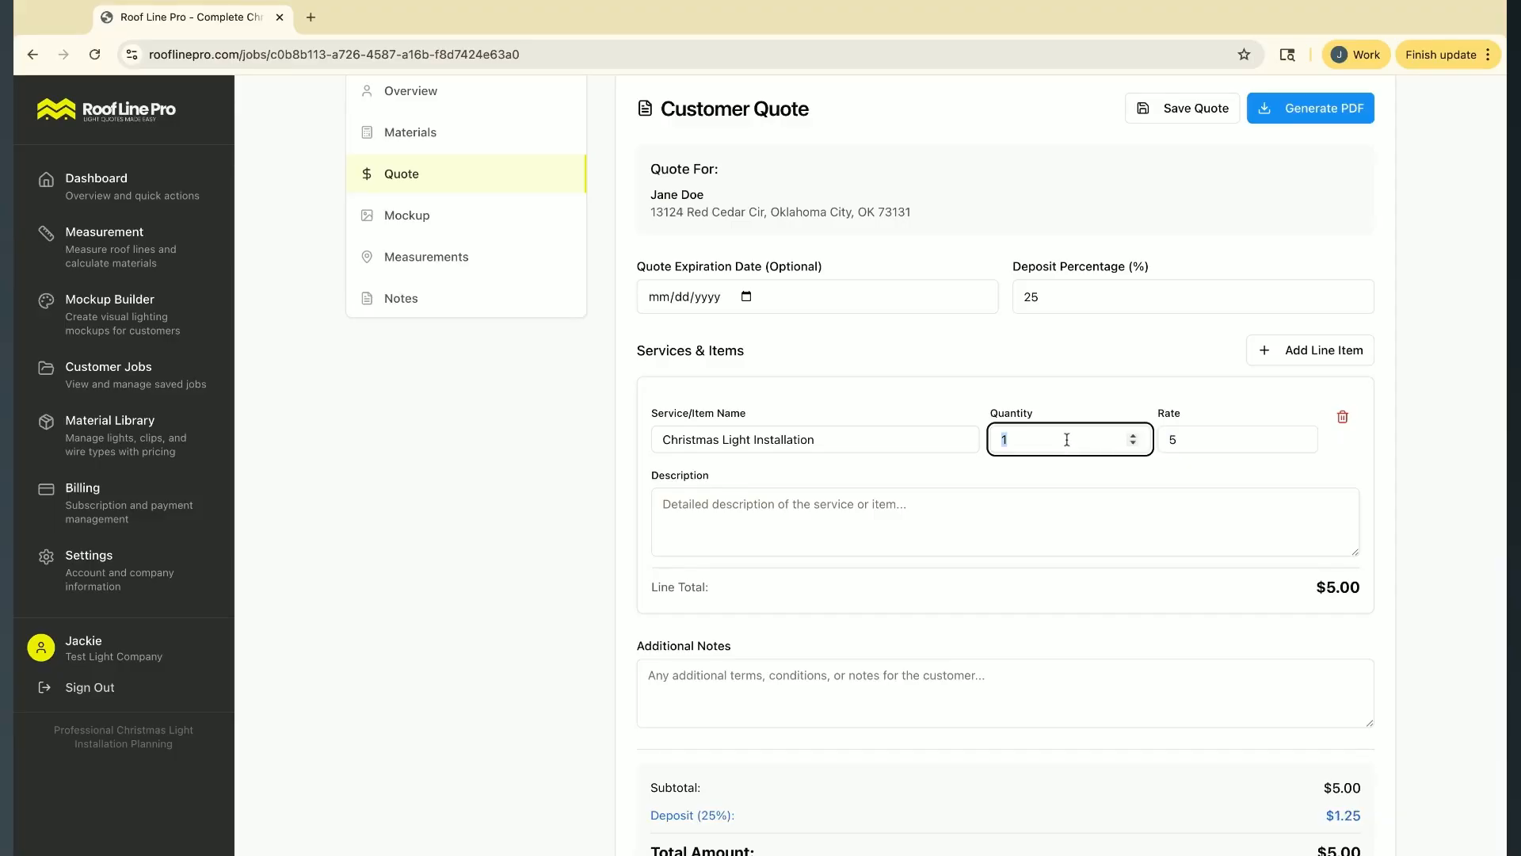
type("327")
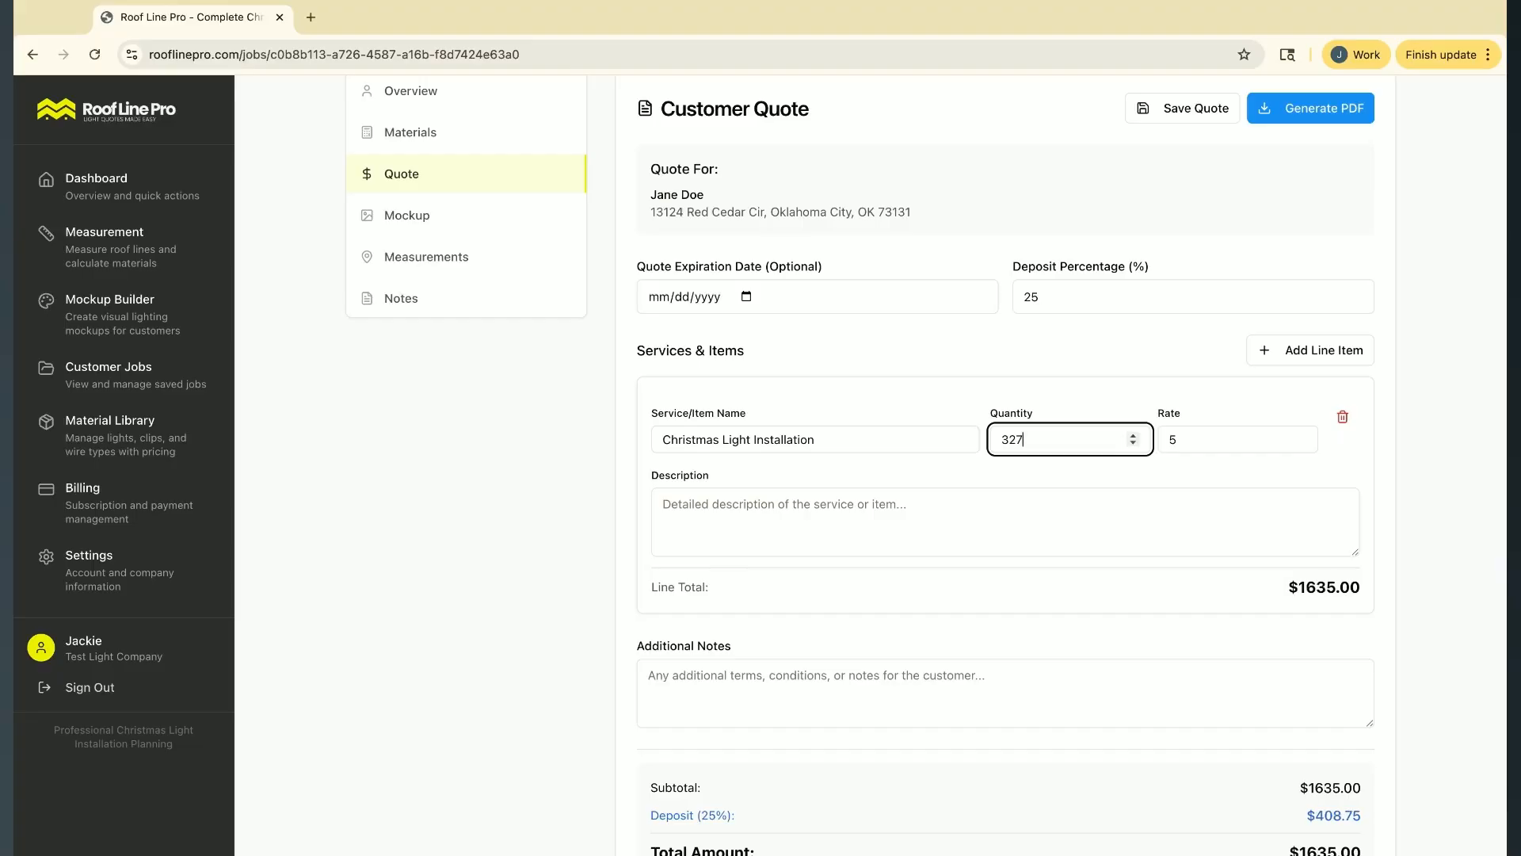
left_click(1466, 482)
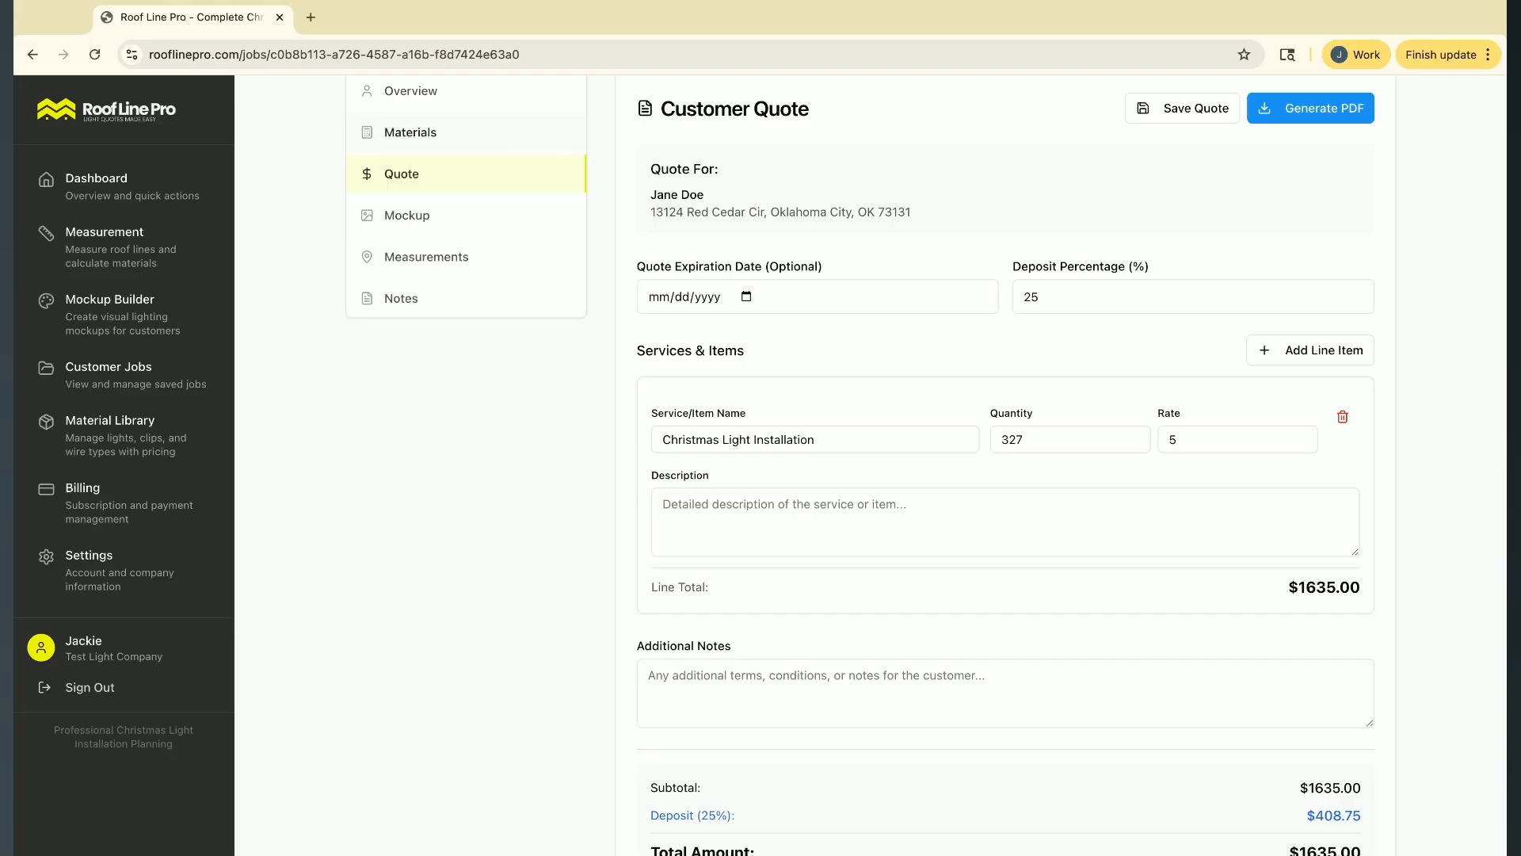
Set the Christmas Light Installation item to a quantity of 1 and a rate of 1000
double_click(1069, 441)
type("11")
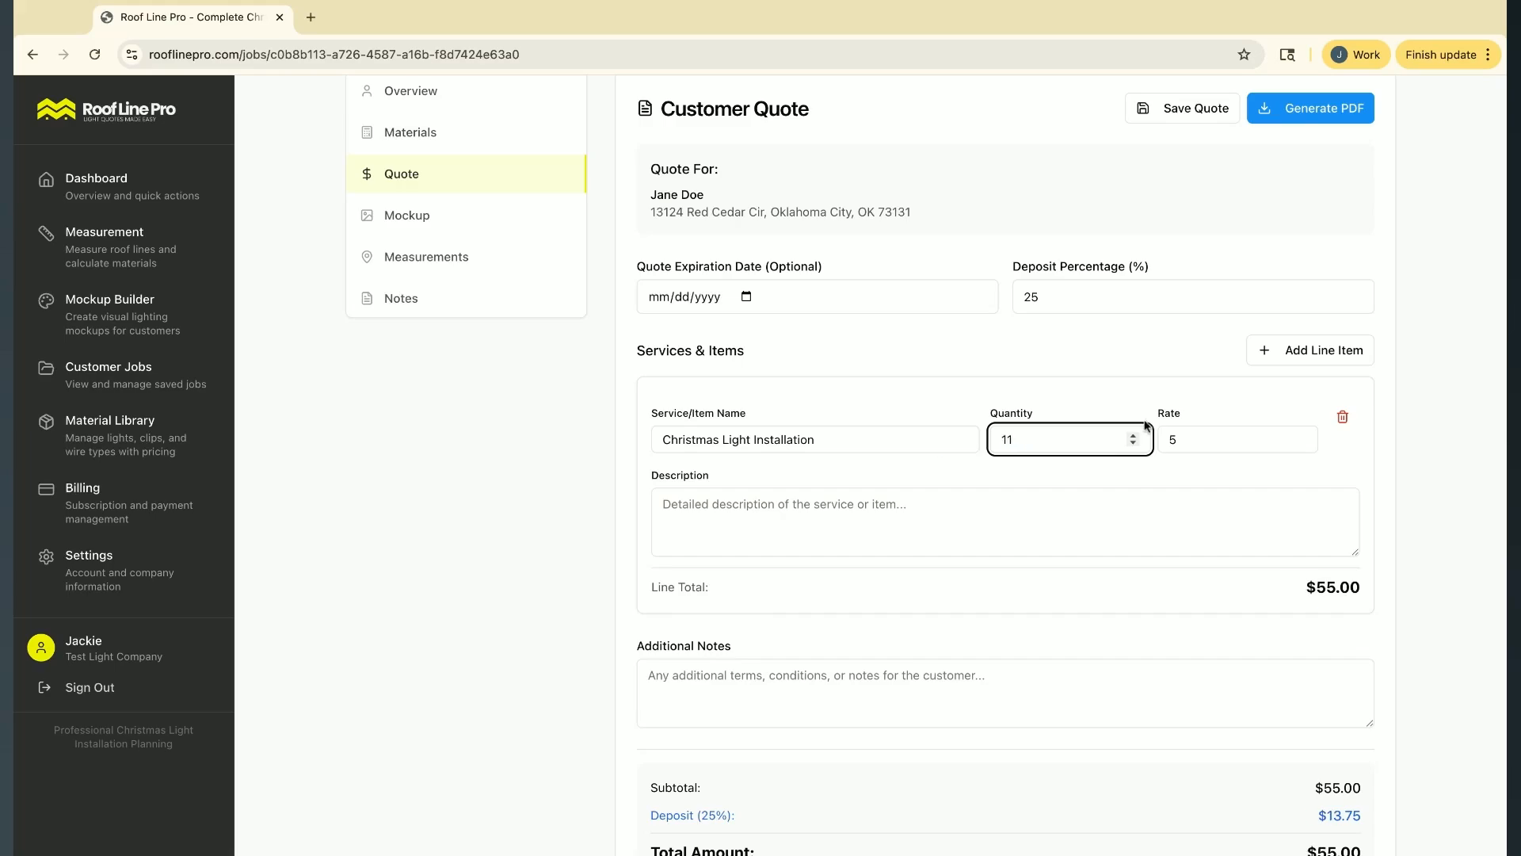
key("BackSpace")
left_click(1247, 442)
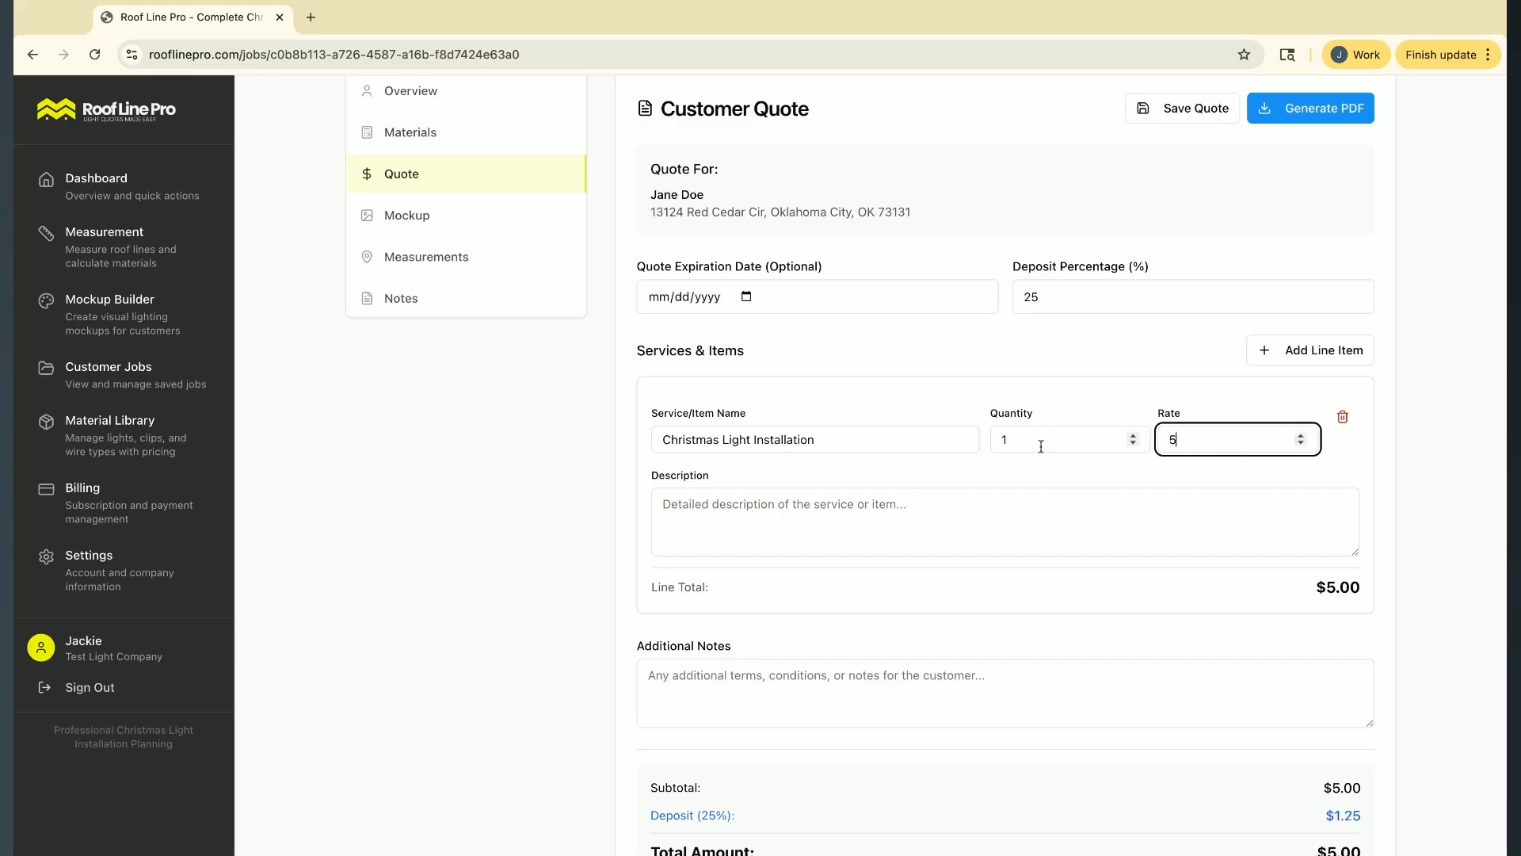
double_click(1172, 440)
type("1000")
scroll(856, 596, "down", 1)
left_click(840, 468)
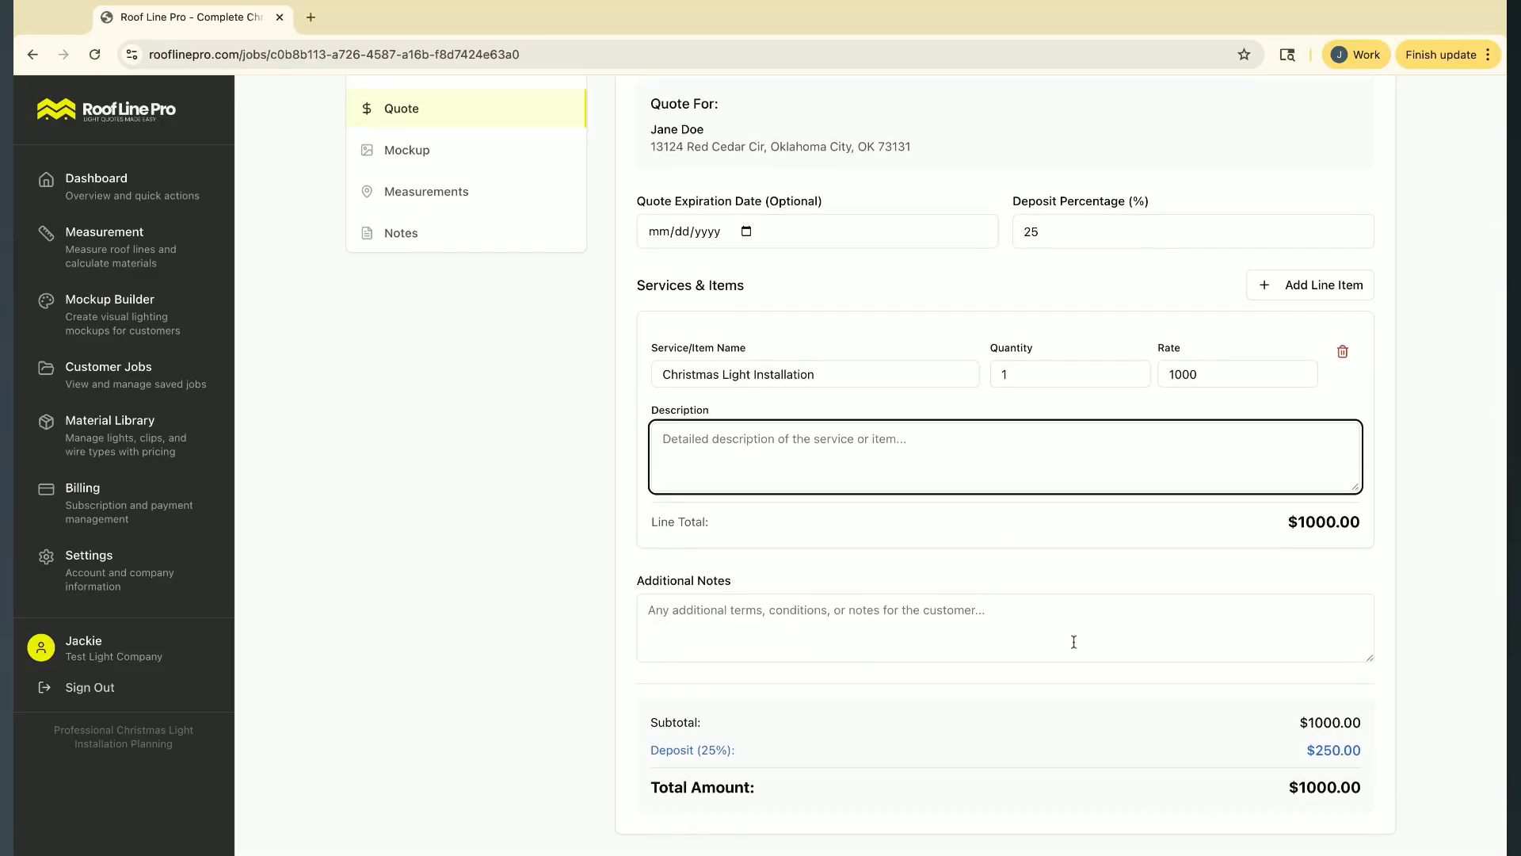
Add a second line item to the quote and name it "Tree Wrap Lights"
left_click(1311, 285)
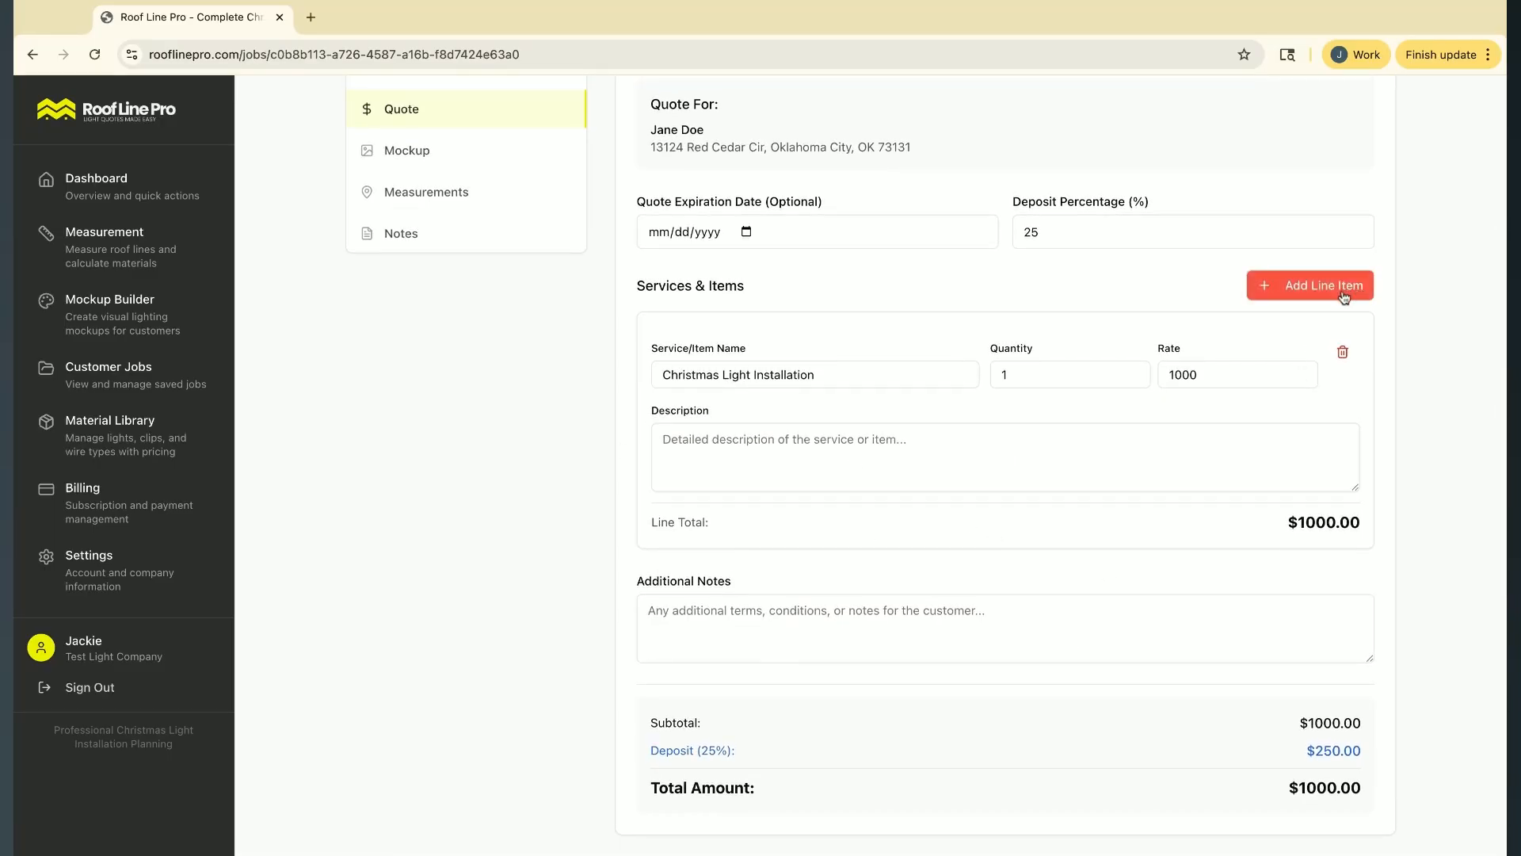
scroll(869, 586, "down", 1)
scroll(869, 586, "down", 2)
left_click(772, 497)
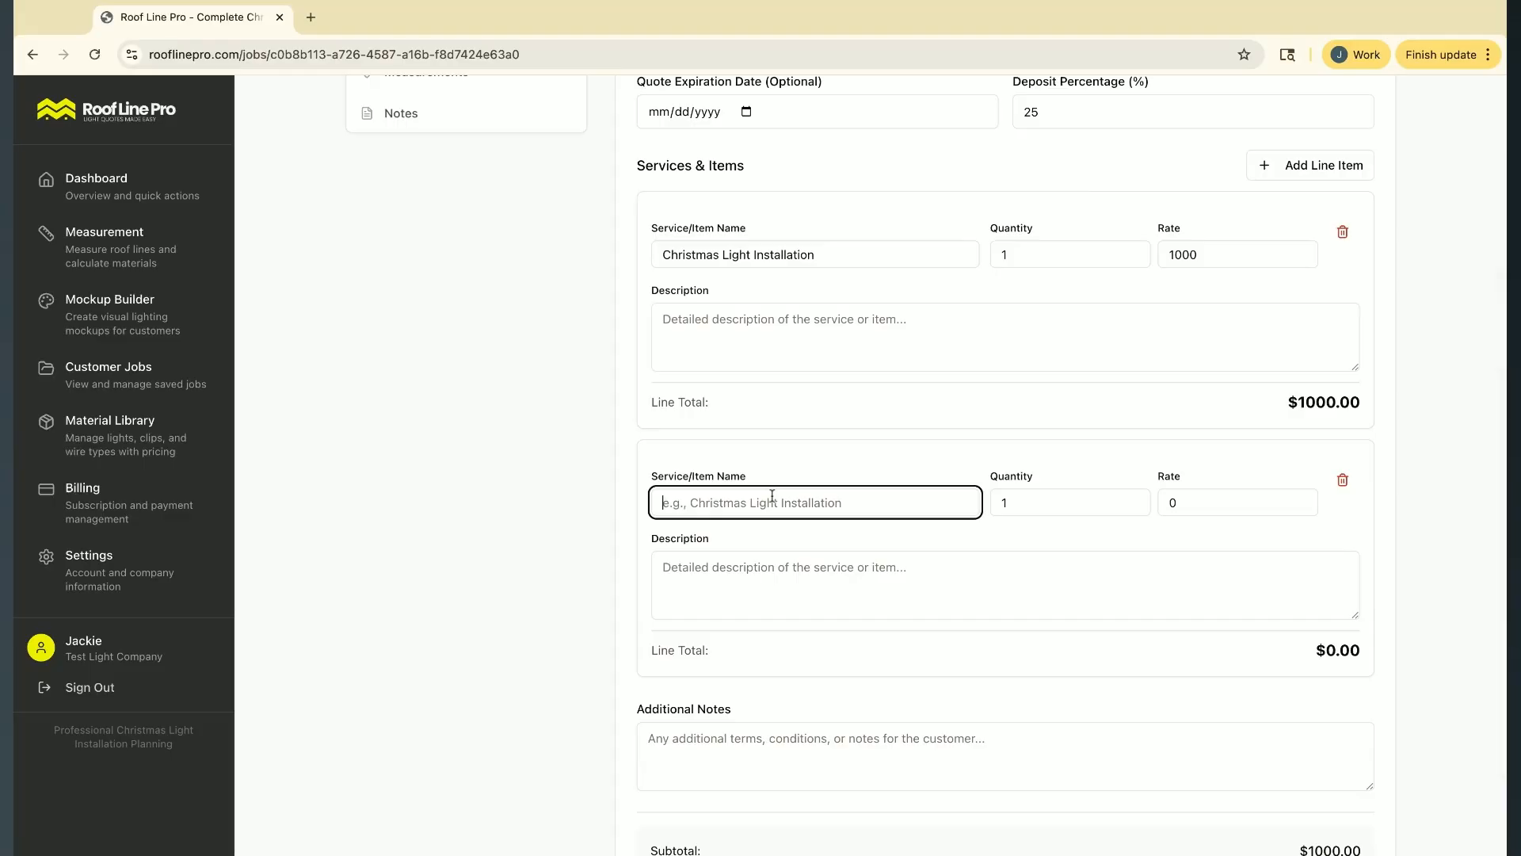
type("Tree")
key("Tab")
left_click(726, 495)
type("Light")
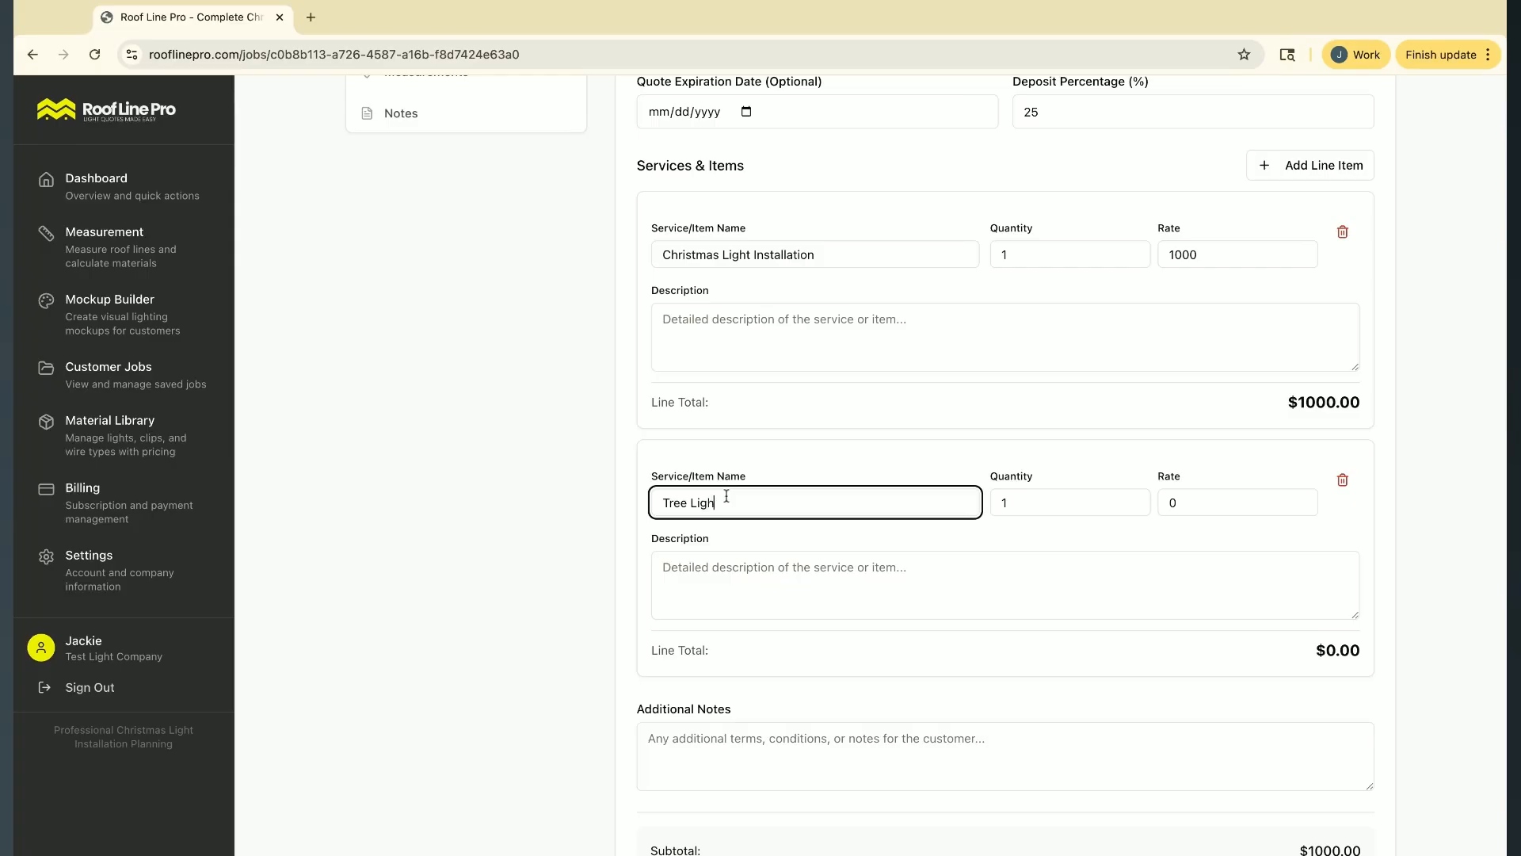
key("BackSpace")
key("BackSpace")
key("BackSpace")
key("BackSpace")
key("BackSpace")
type("Wrap Lights")
key("Tab")
key("Tab")
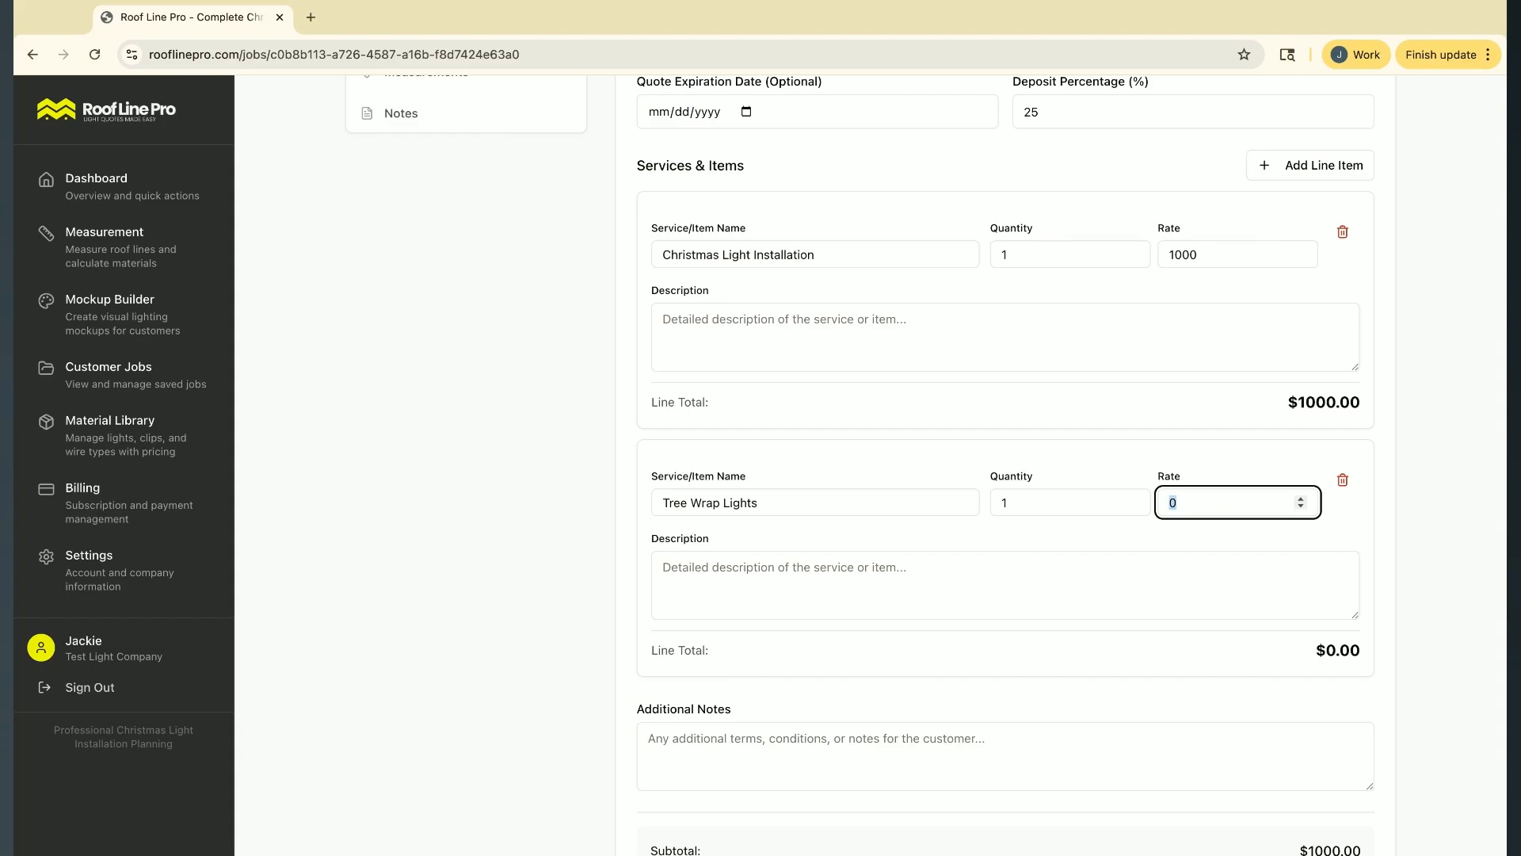
Set the Tree Wrap Lights item's rate to 100 and its quantity to 5
type("100")
double_click(1014, 504)
type("5")
left_click(1230, 460)
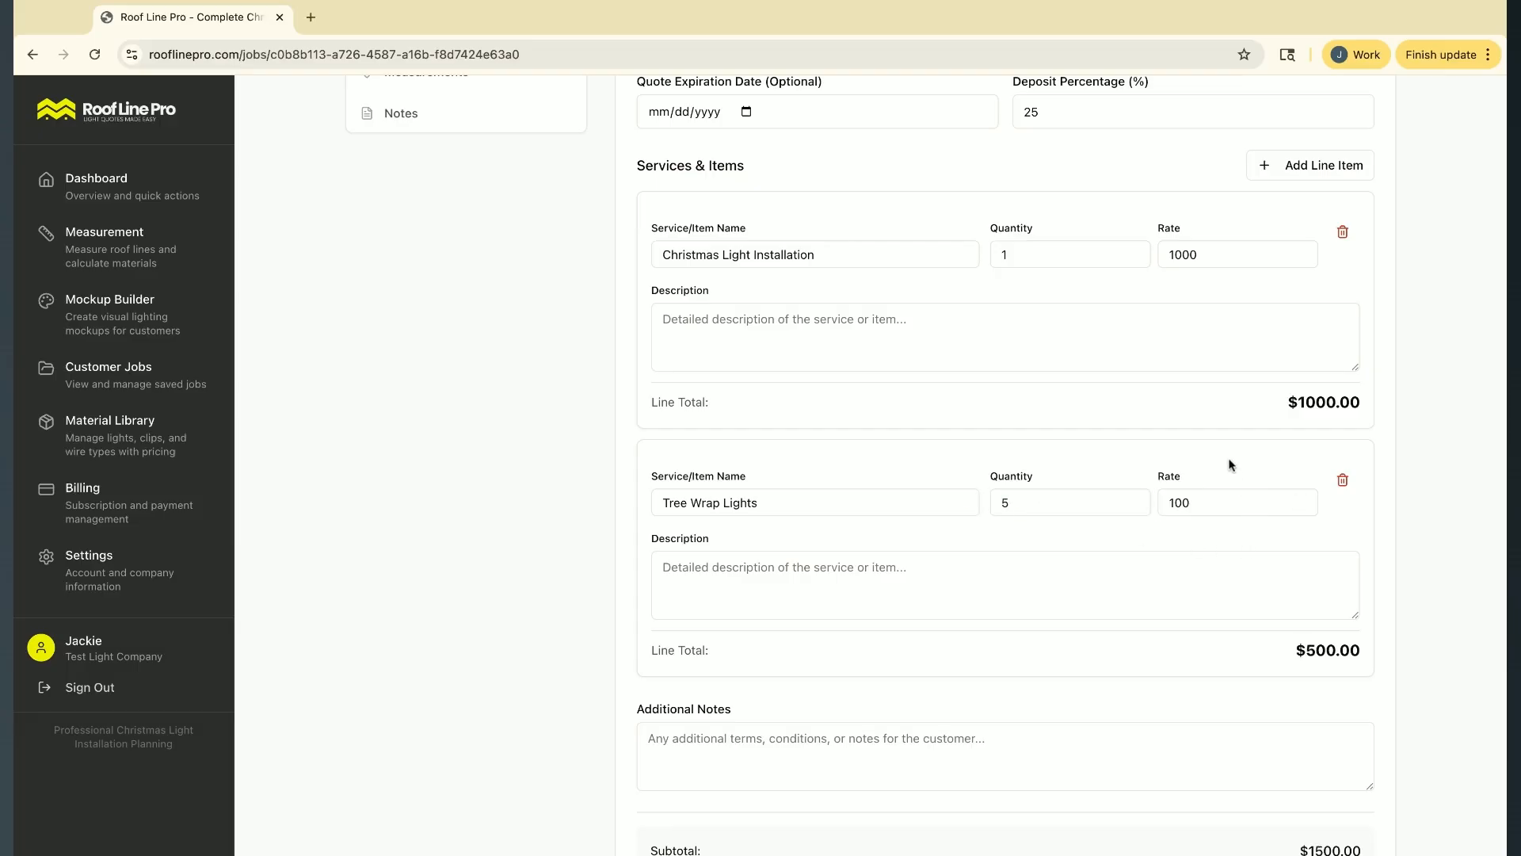
Check the quote's subtotal, deposit and total amount, and save the quote
scroll(1216, 615, "down", 2)
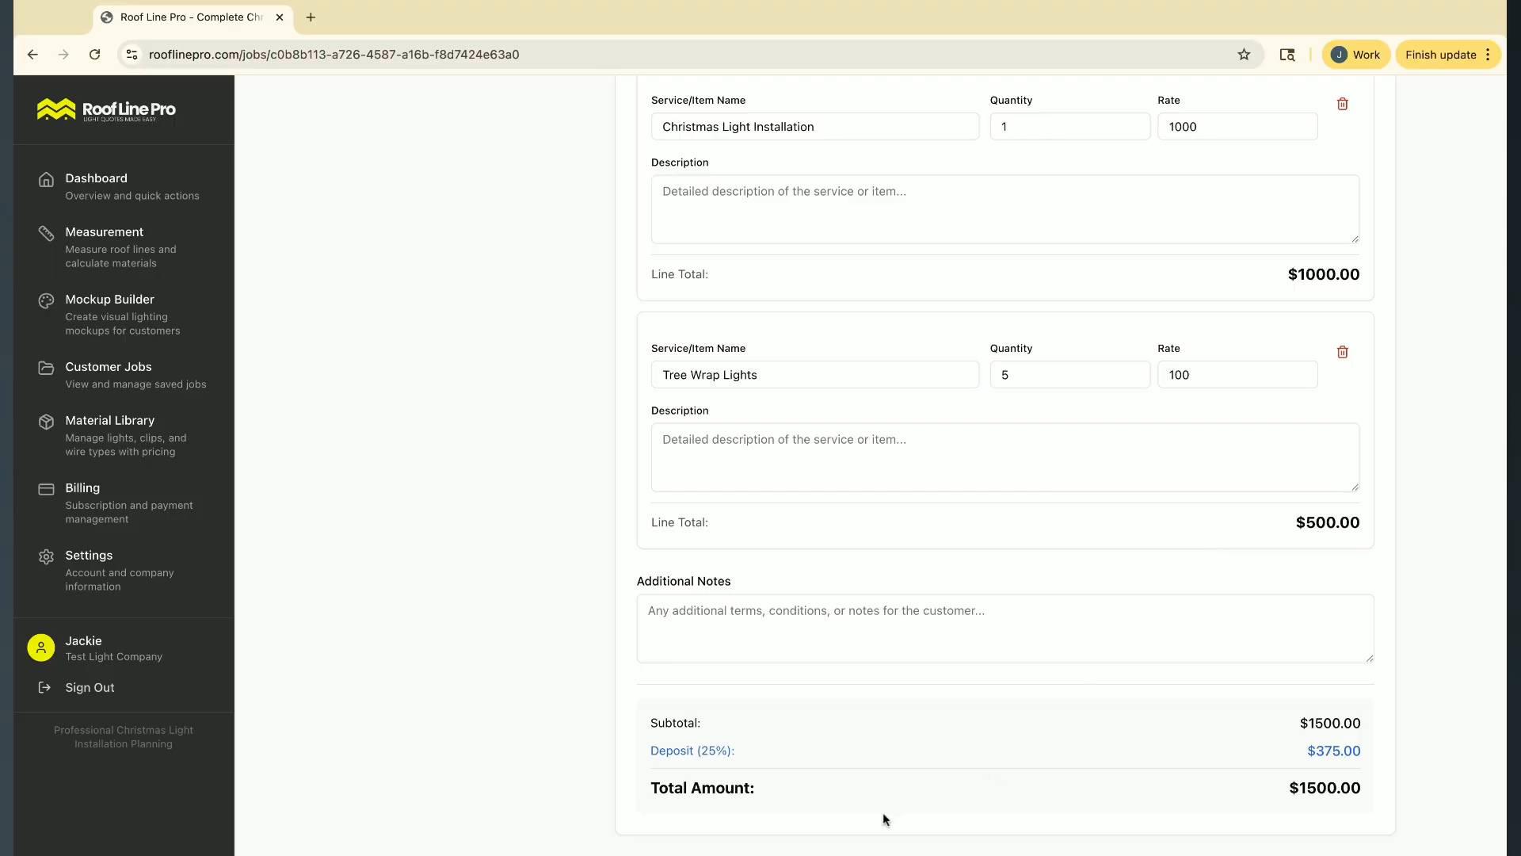
scroll(883, 812, "down", 1)
scroll(1225, 499, "up", 5)
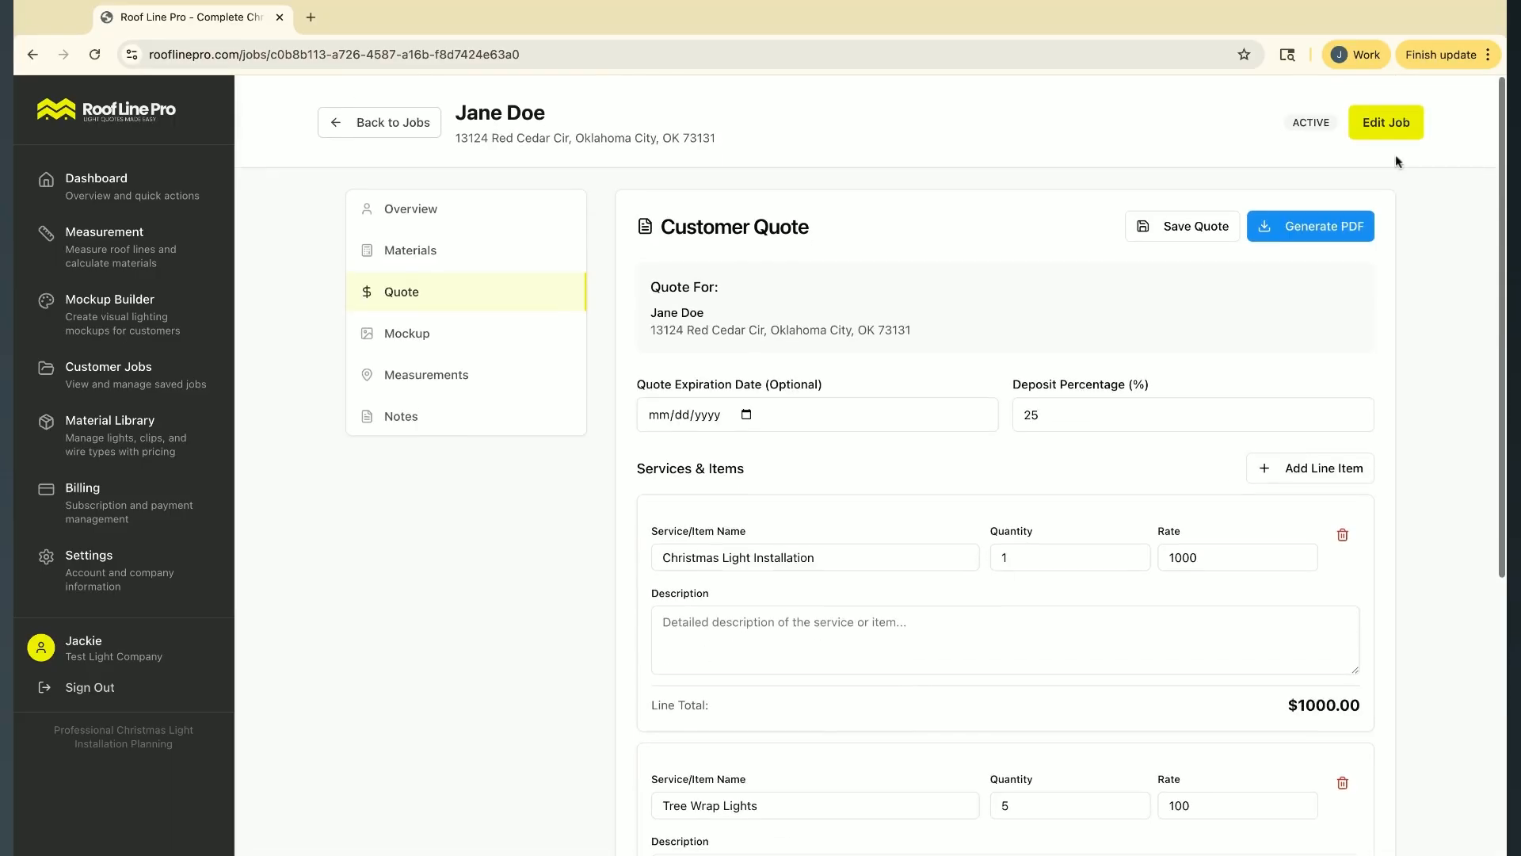
left_click(1192, 242)
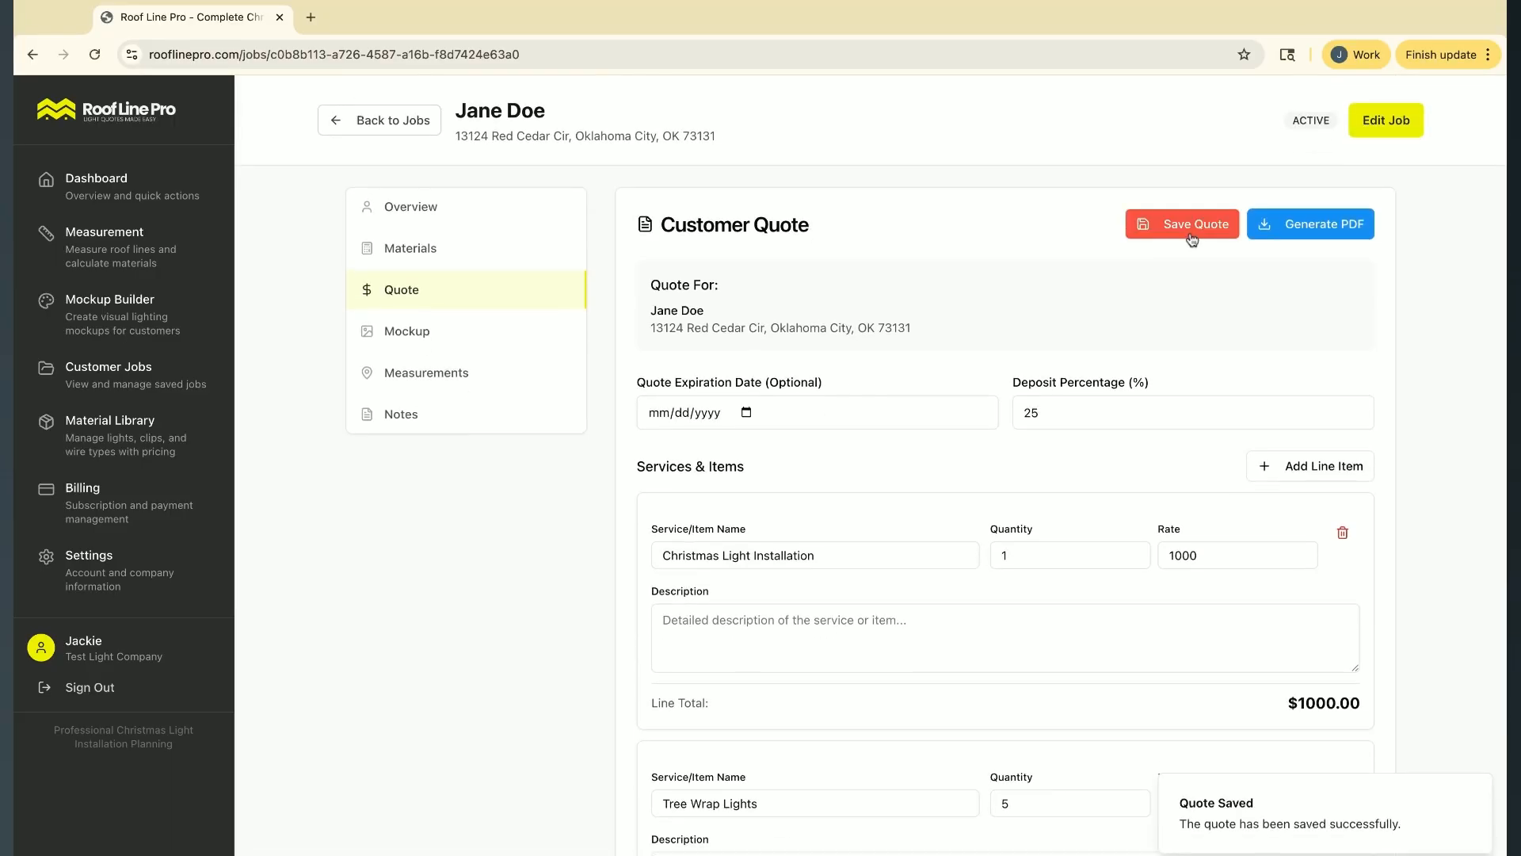
Generate the quote's PDF version, dismiss printing and return to the job page
left_click(1315, 228)
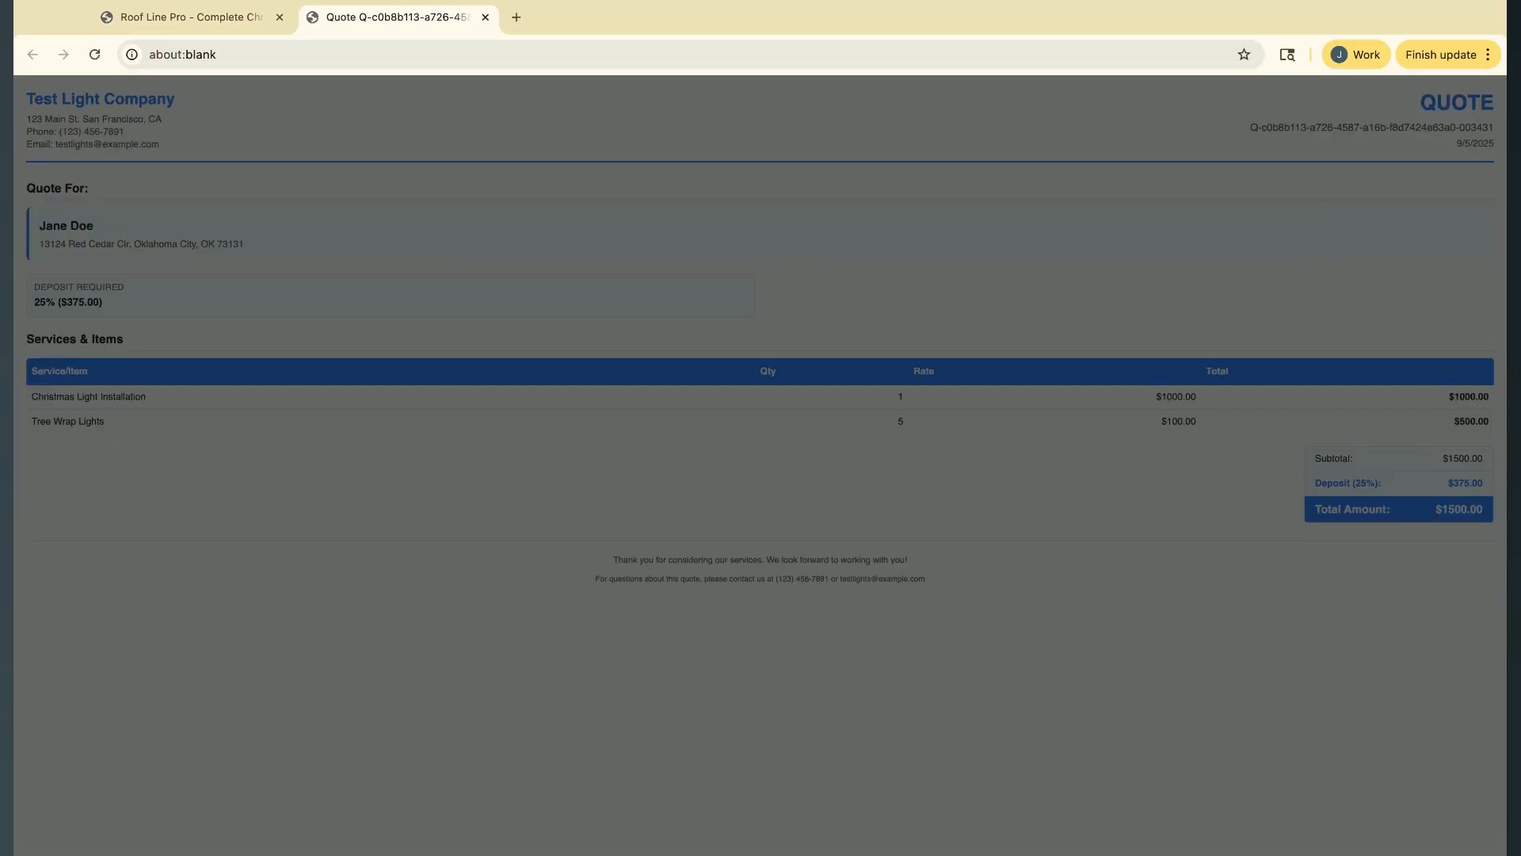
key("Escape")
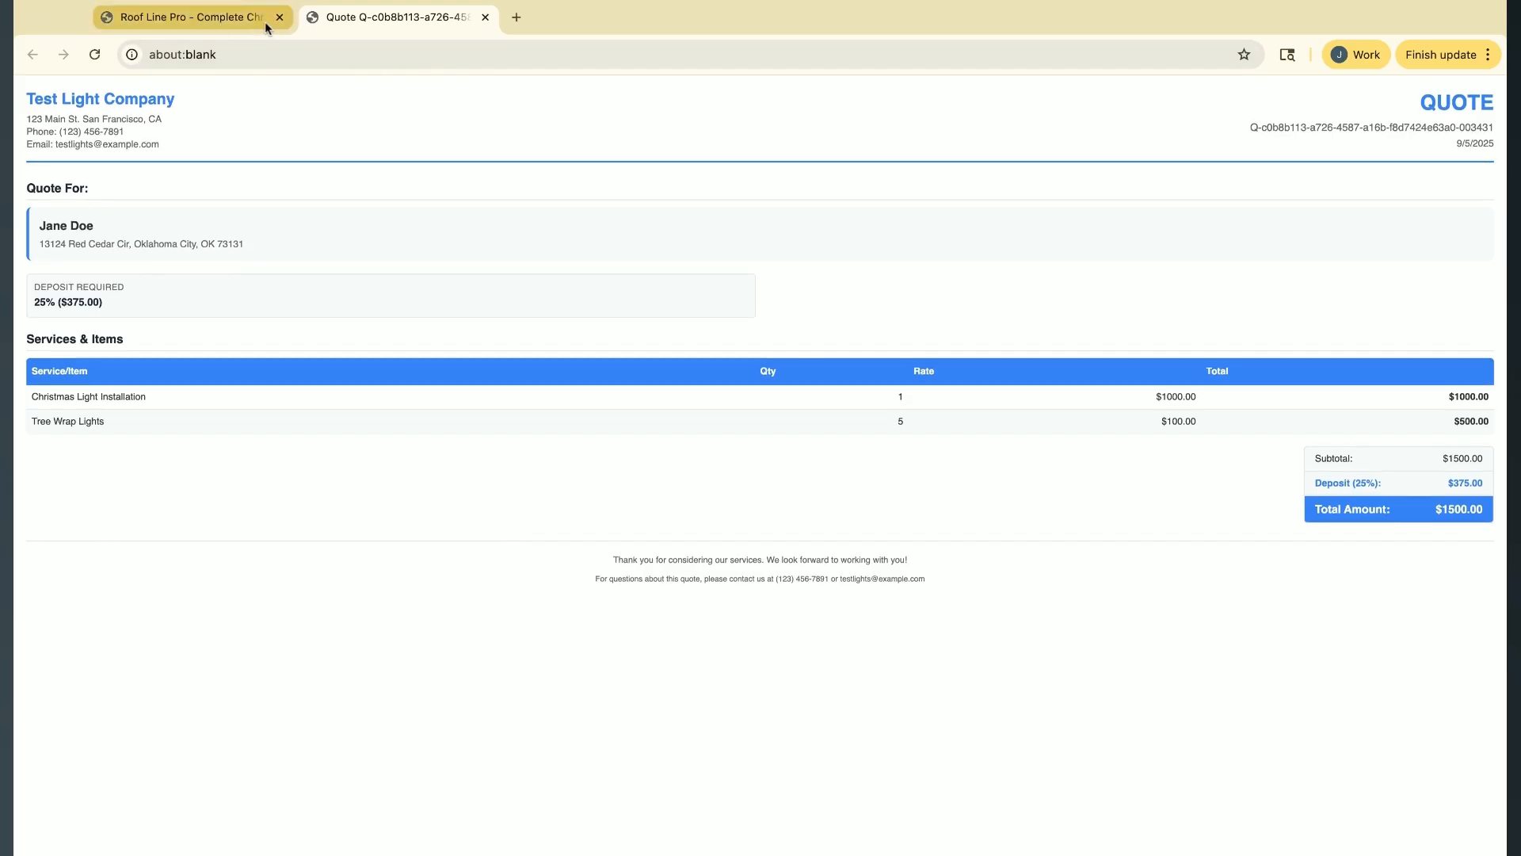
left_click(194, 17)
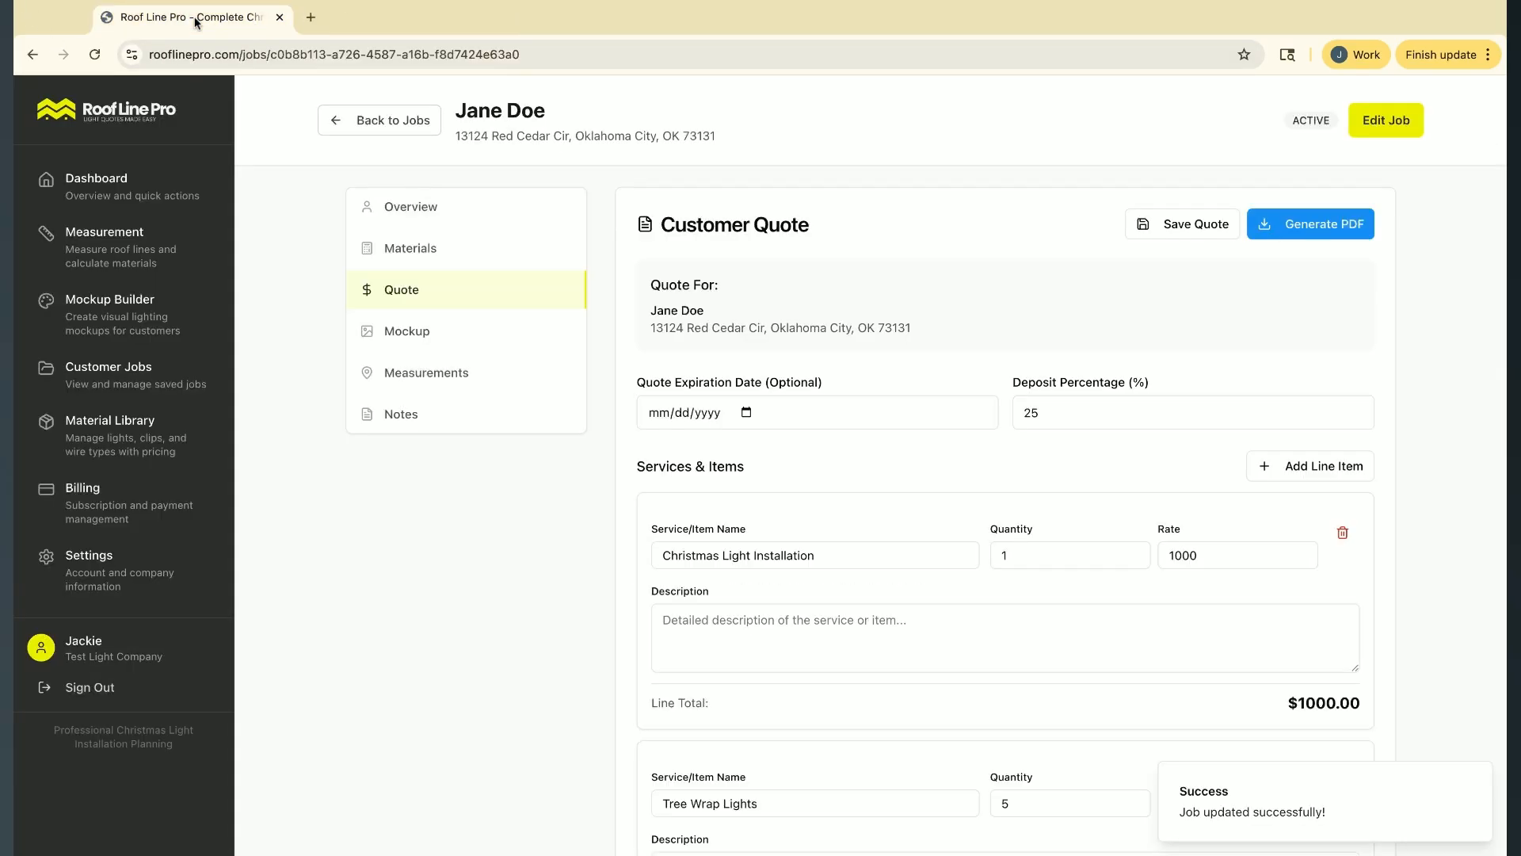
Look over the quote's line items and open the job's materials summary
scroll(938, 536, "down", 3)
scroll(938, 535, "up", 4)
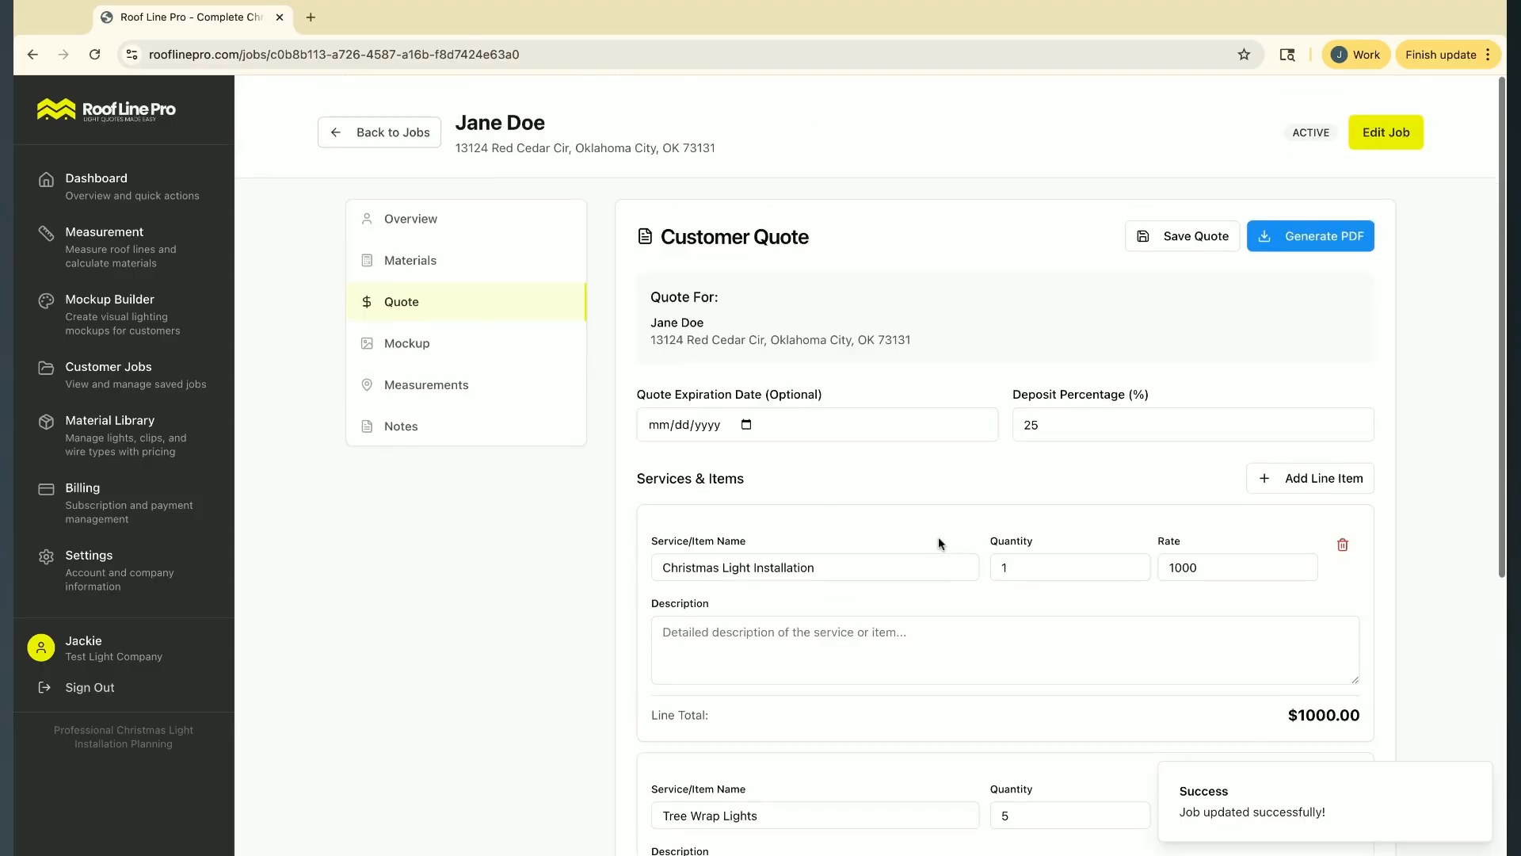
scroll(1130, 645, "down", 2)
scroll(1130, 645, "up", 2)
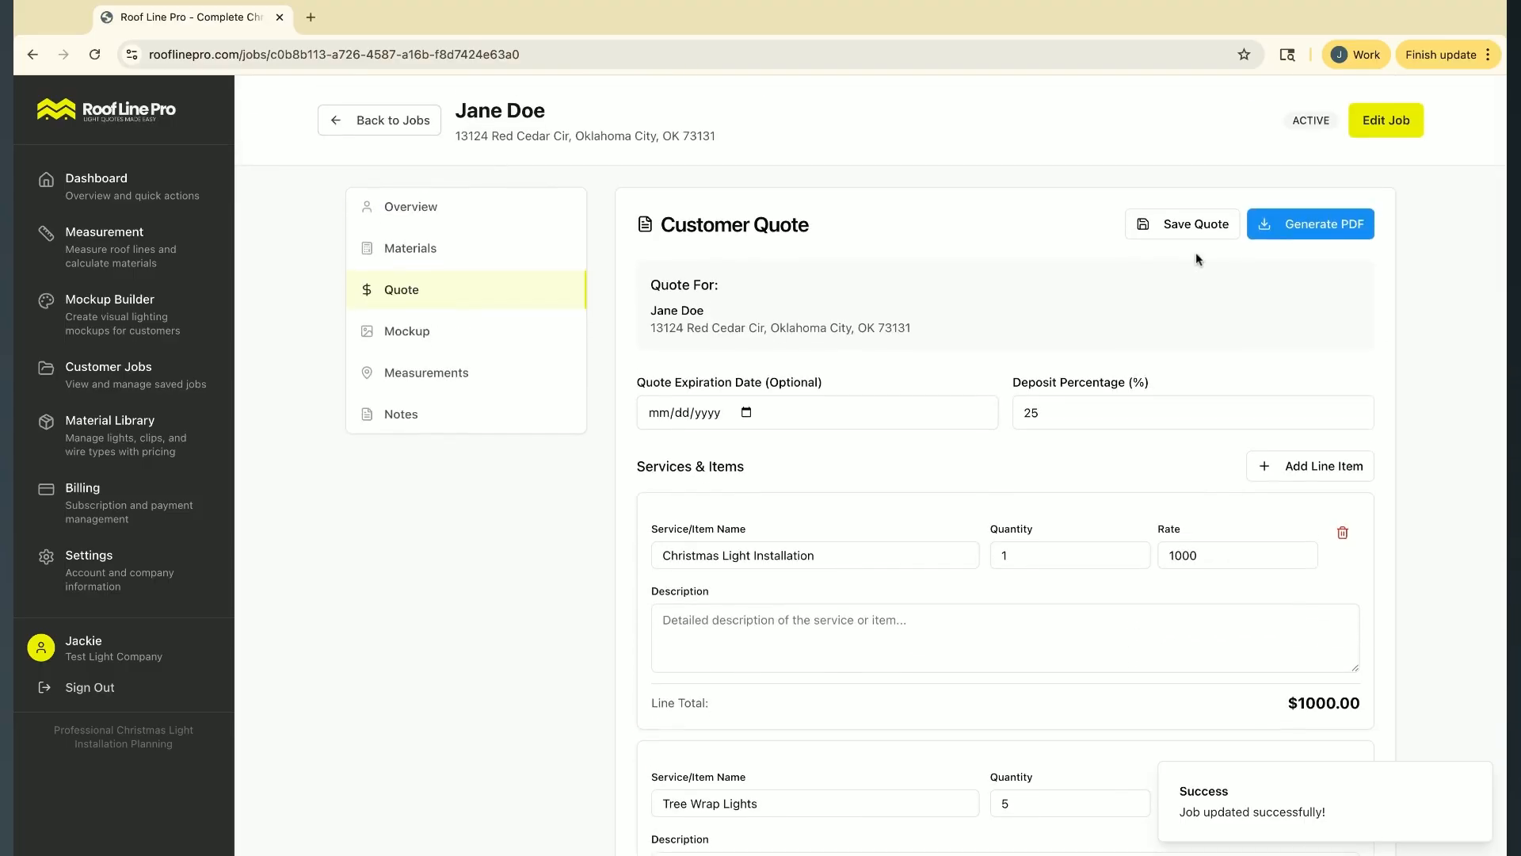
scroll(764, 469, "down", 2)
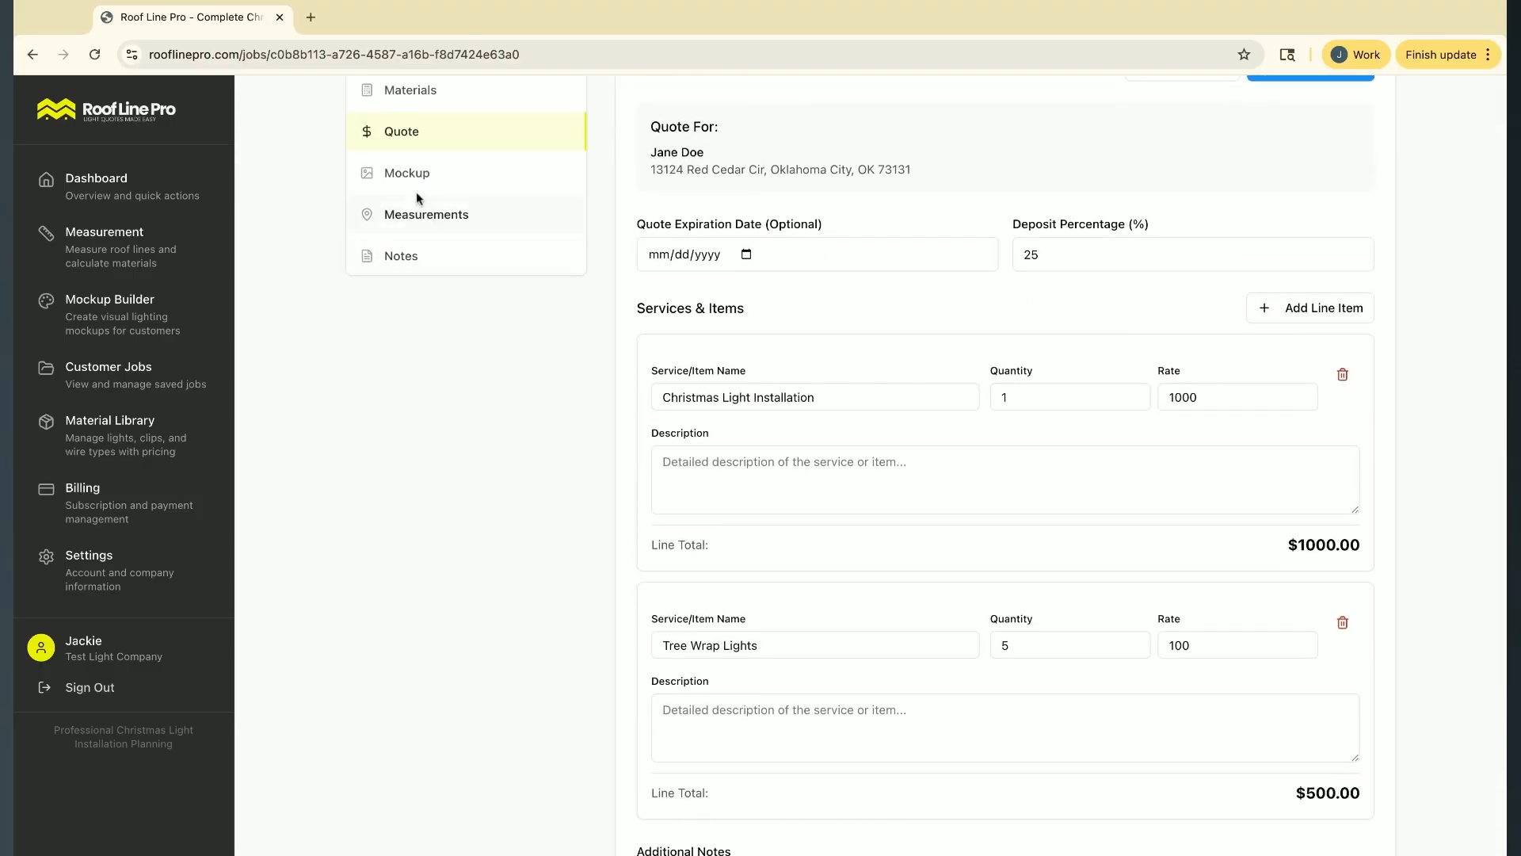
left_click(408, 91)
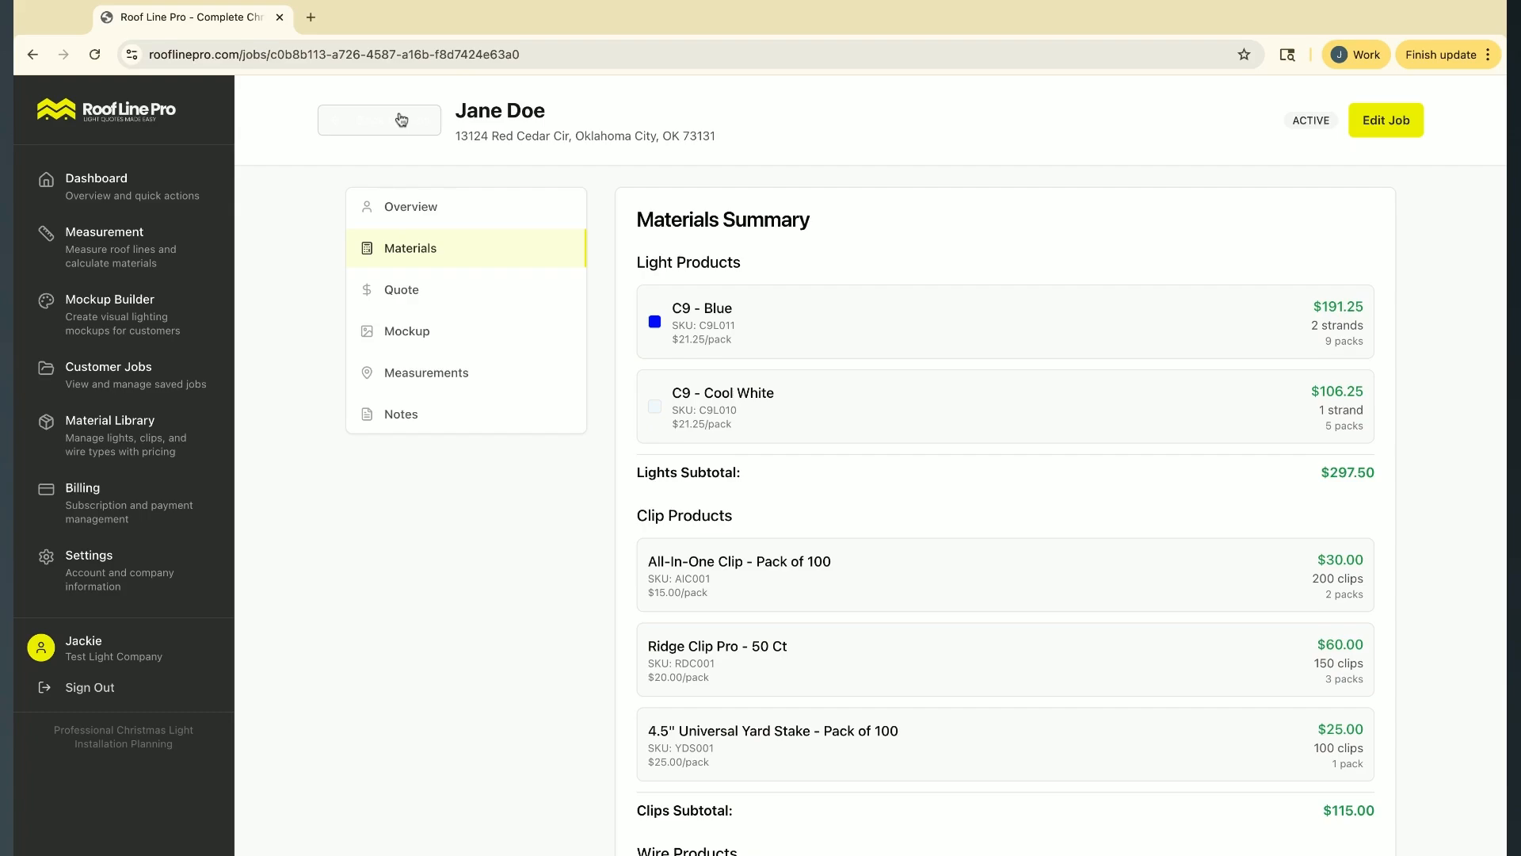
Leave the job page, open the Mockup Builder and upload the brick house photo
left_click(402, 119)
left_click(158, 318)
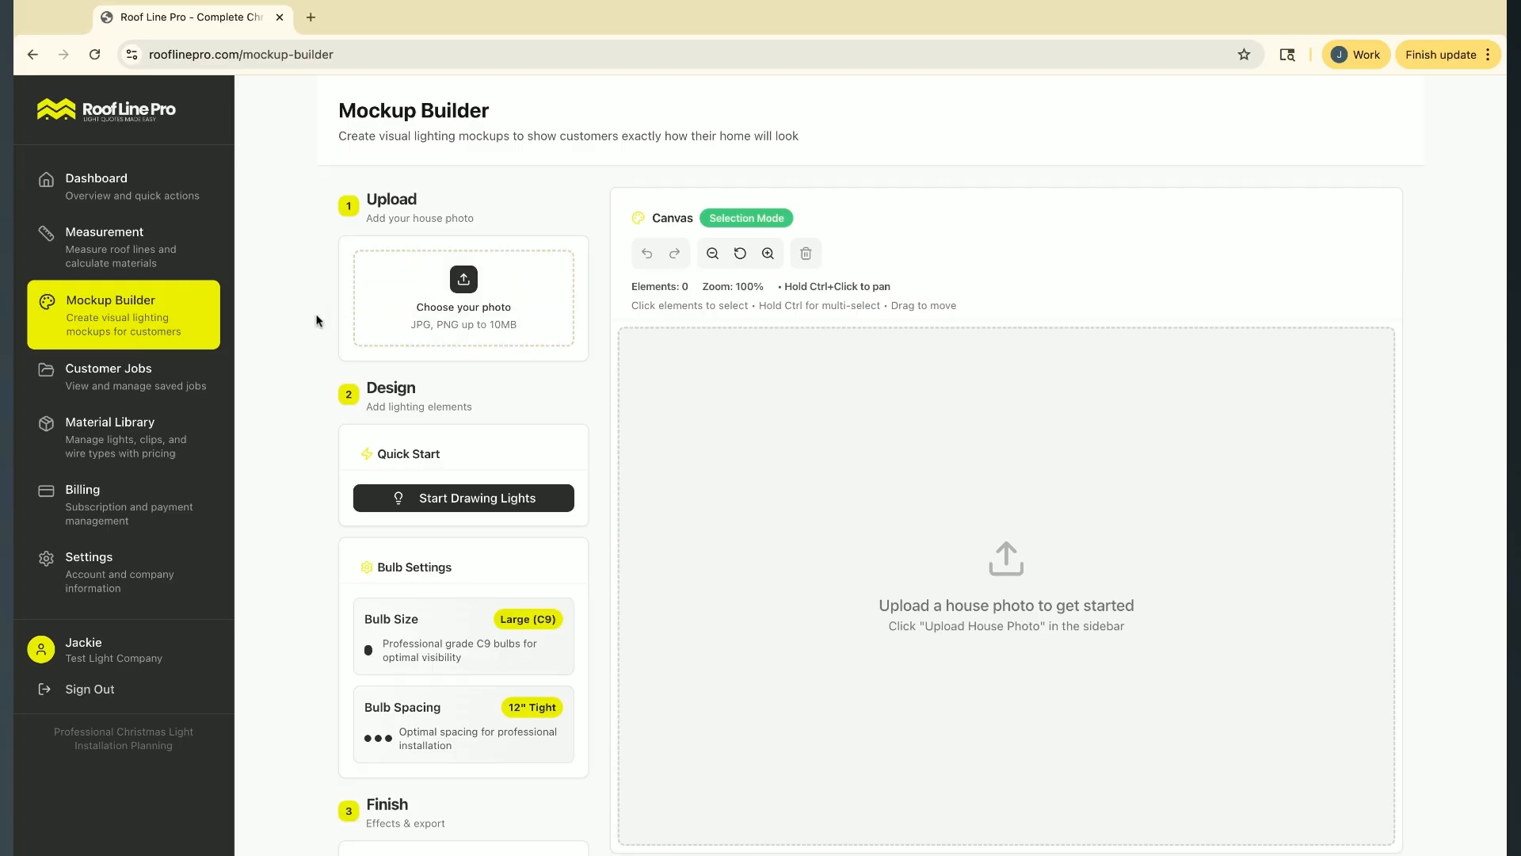
left_click(423, 297)
scroll(1326, 338, "down", 4)
scroll(1326, 337, "up", 1)
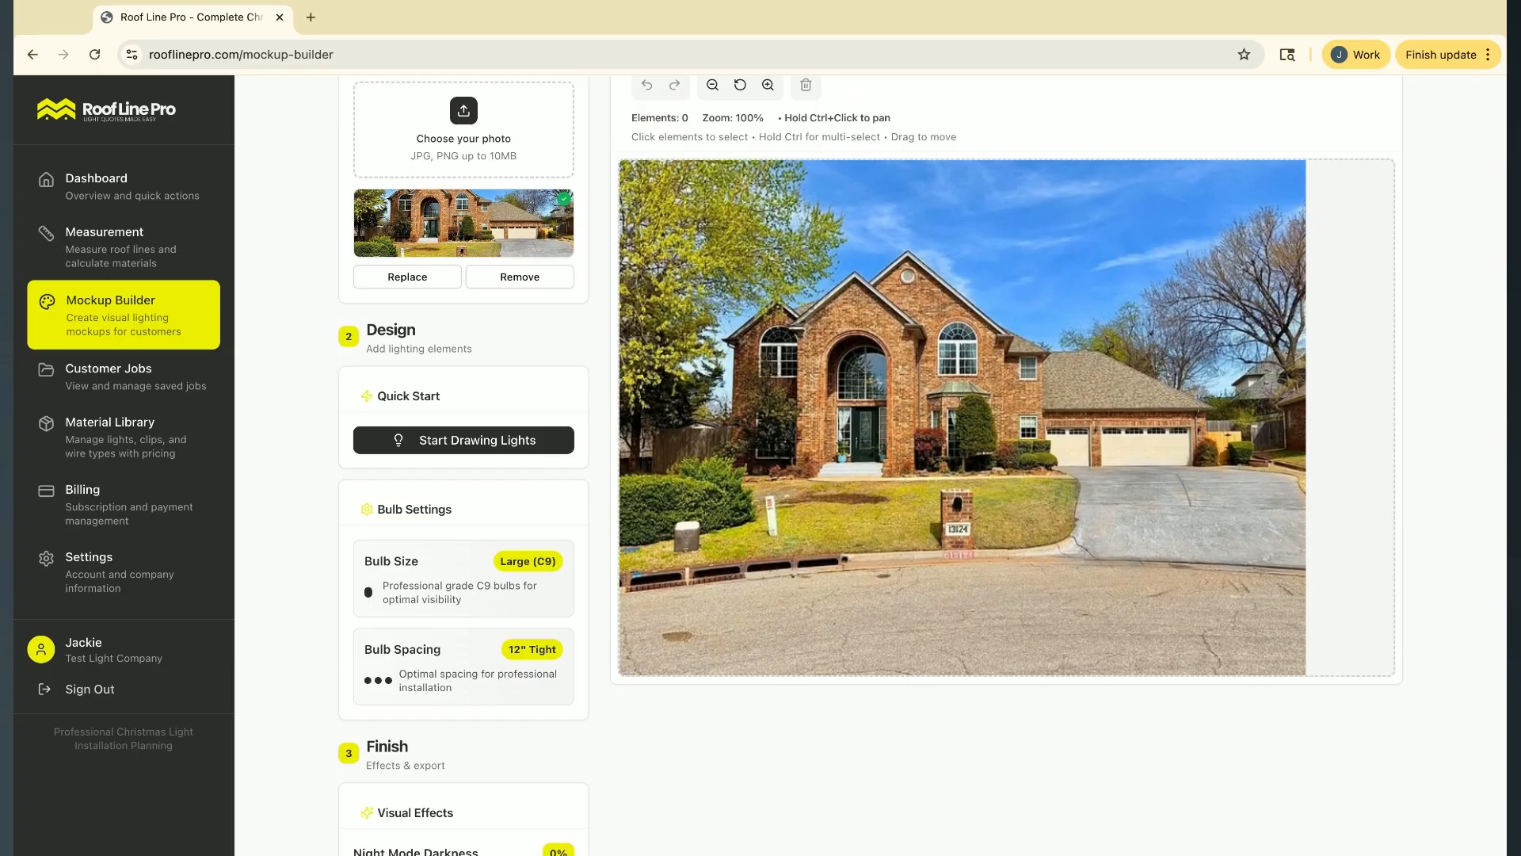
scroll(285, 459, "down", 1)
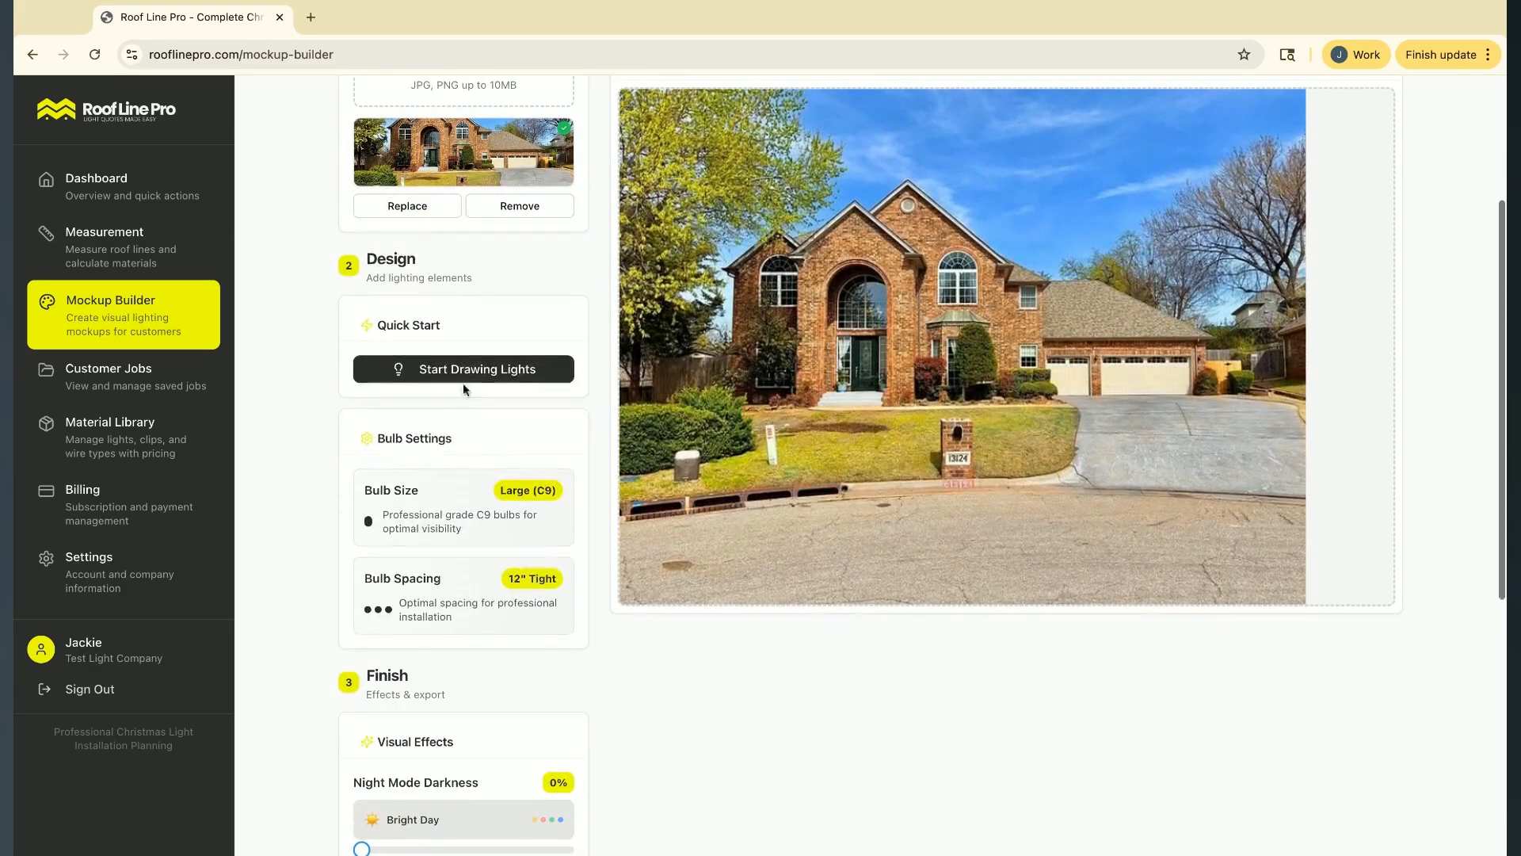
Start drawing lights with an alternating color pattern of blue and white
left_click(475, 370)
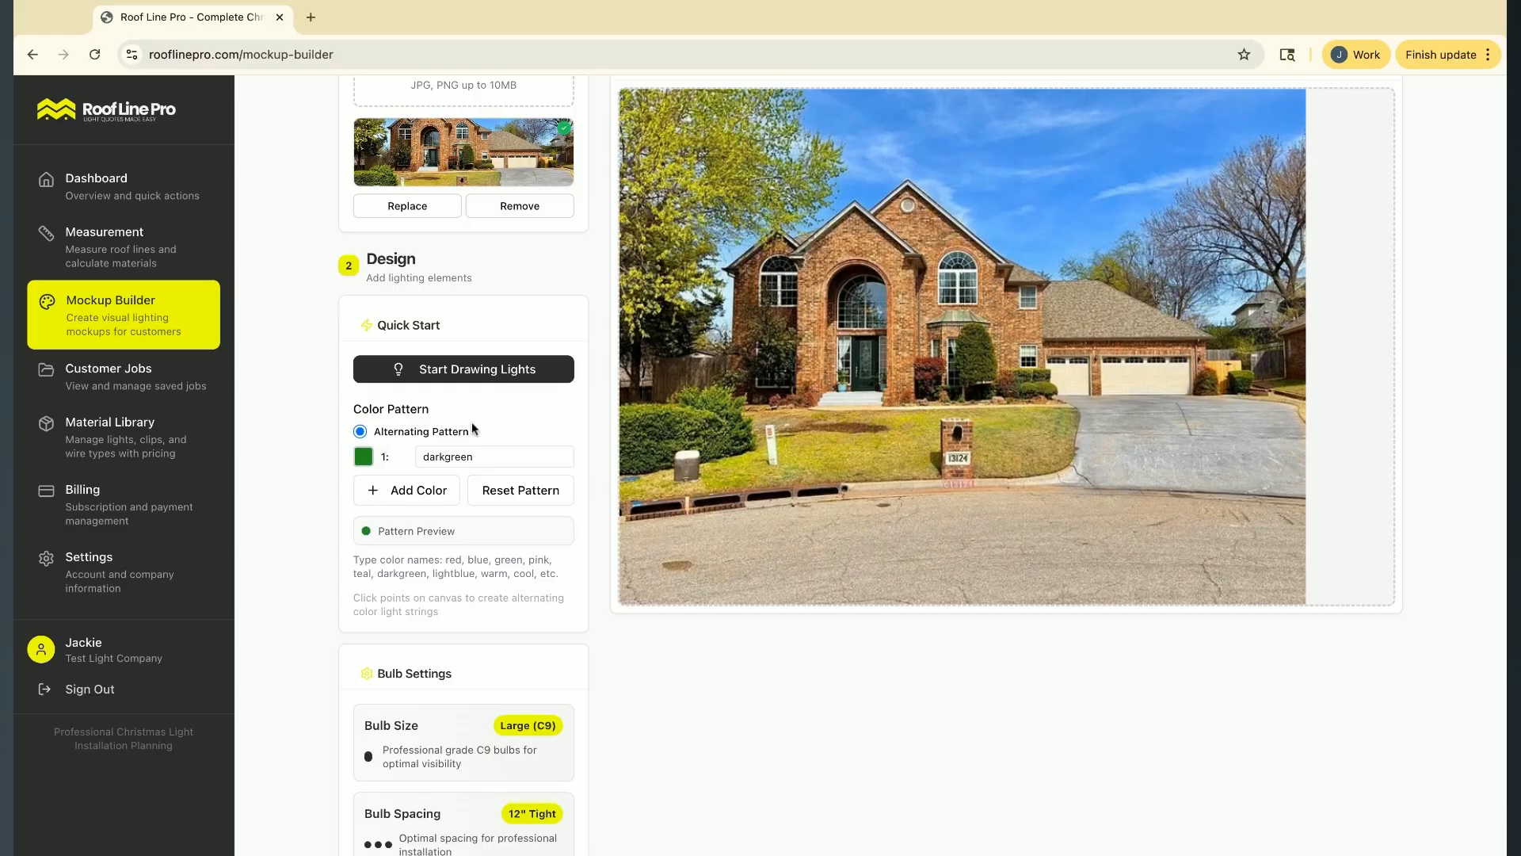
double_click(479, 457)
type("blue")
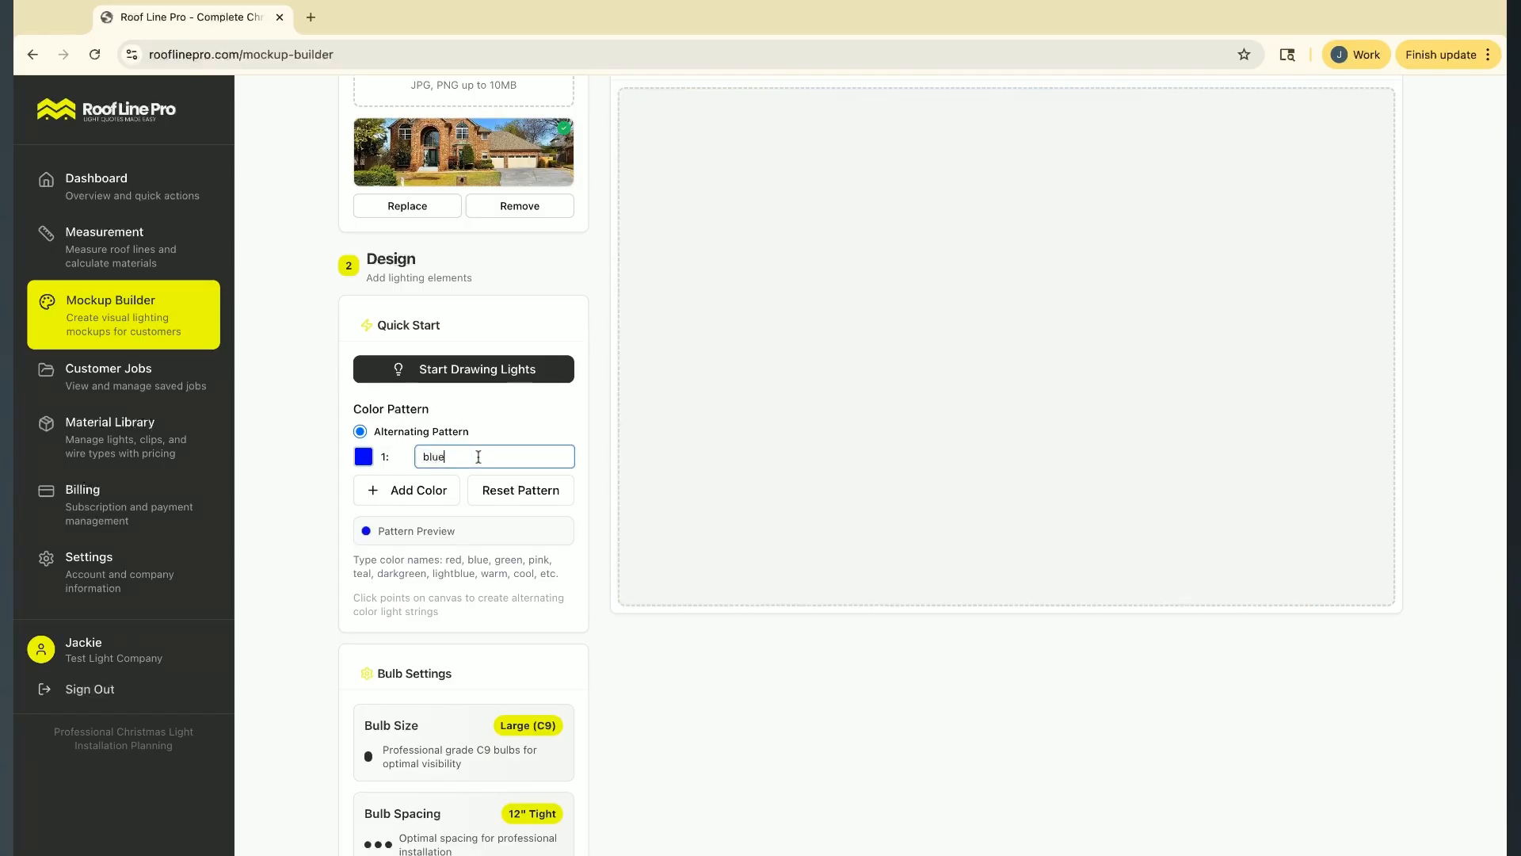
left_click(420, 495)
type("white")
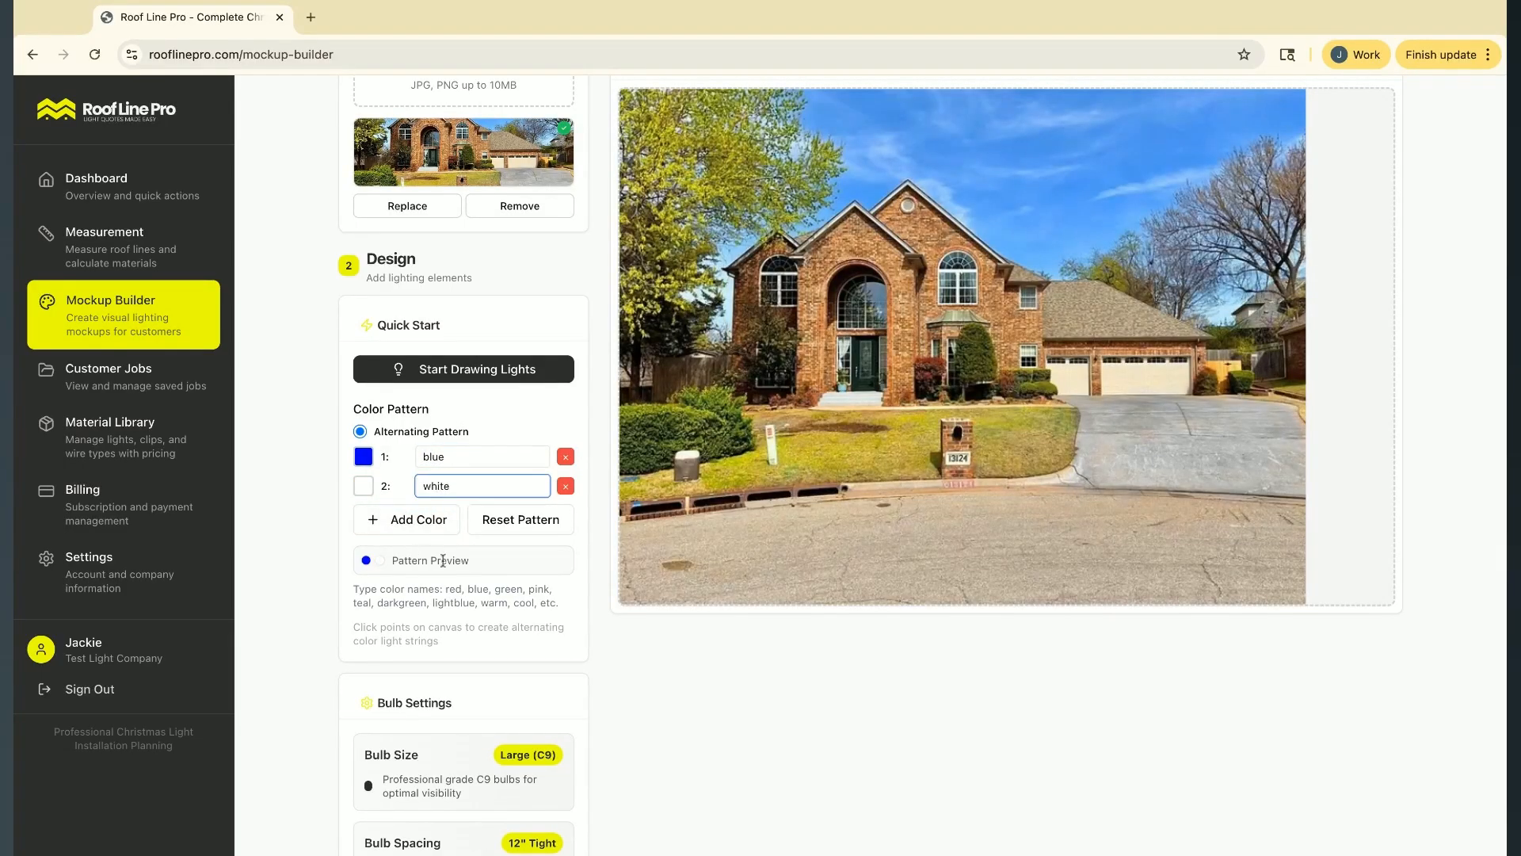
Examine the bulb size and bulb spacing settings together with the color pattern preview
scroll(472, 593, "down", 1)
scroll(471, 587, "down", 1)
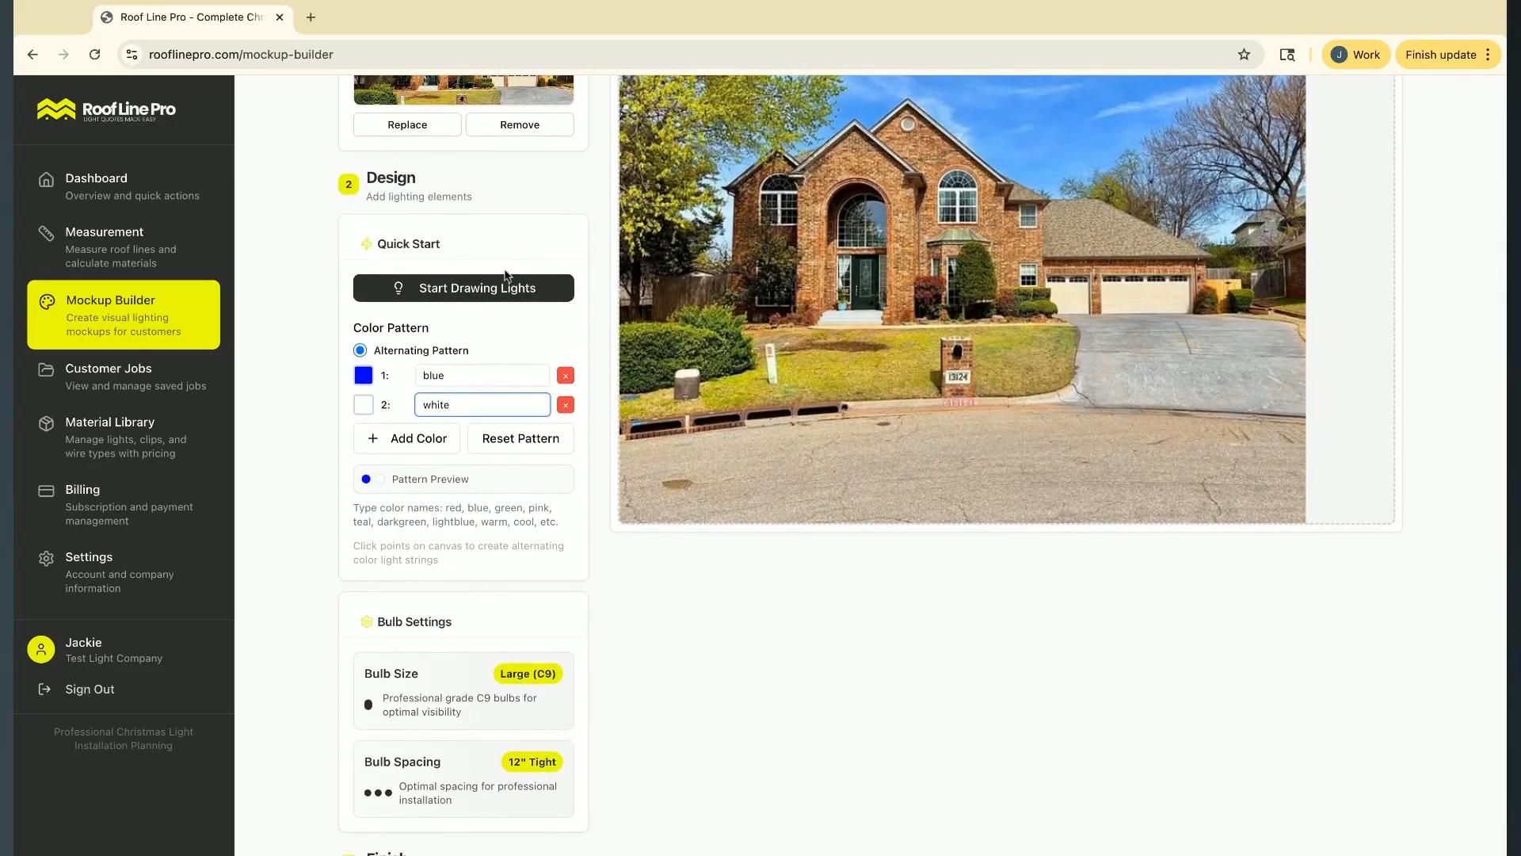
scroll(410, 565, "down", 1)
scroll(410, 565, "down", 3)
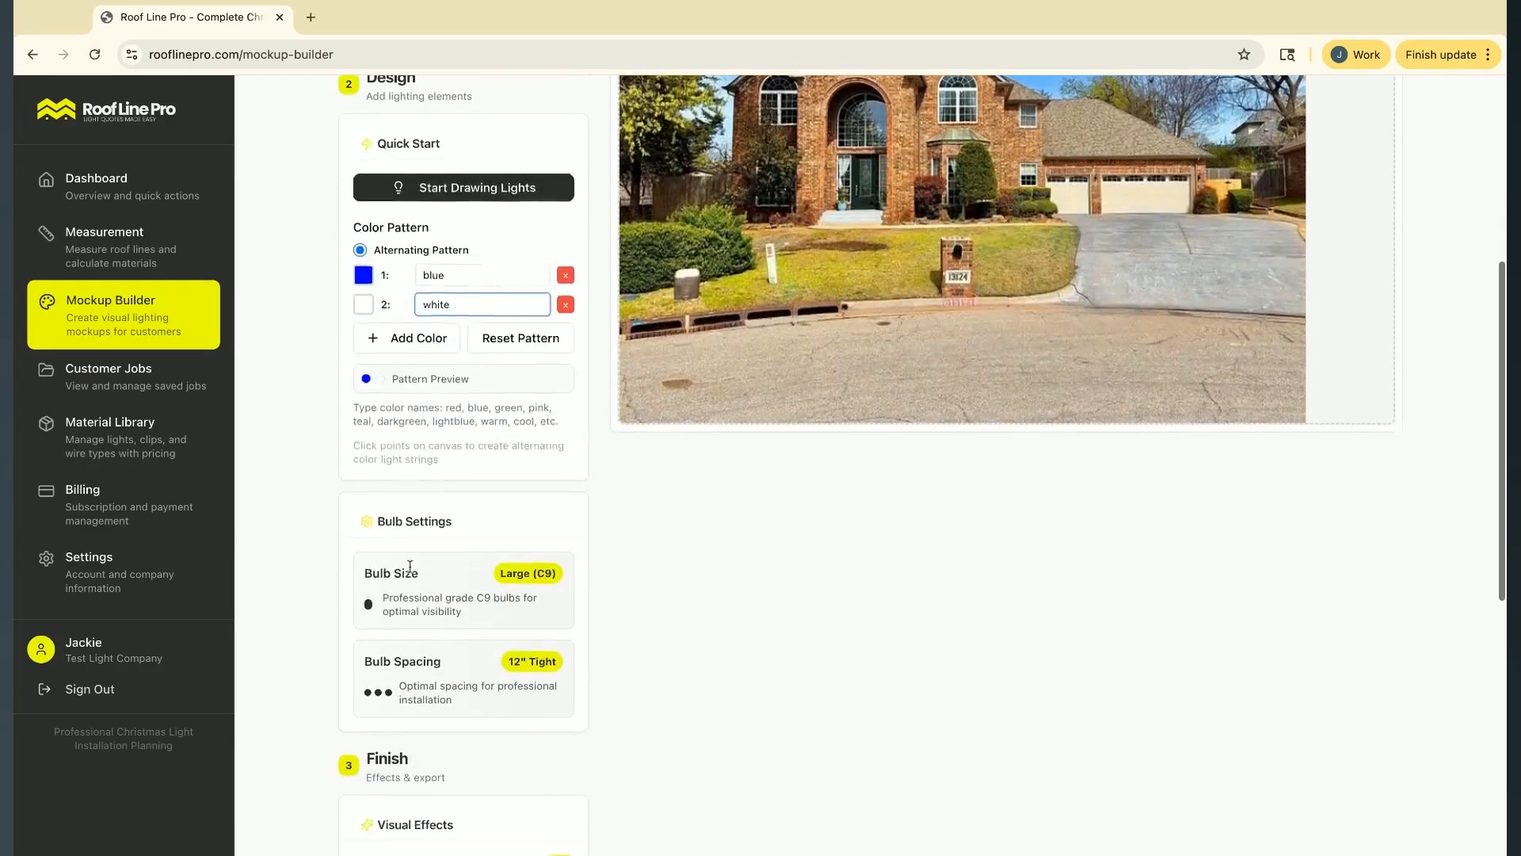
left_click(444, 496)
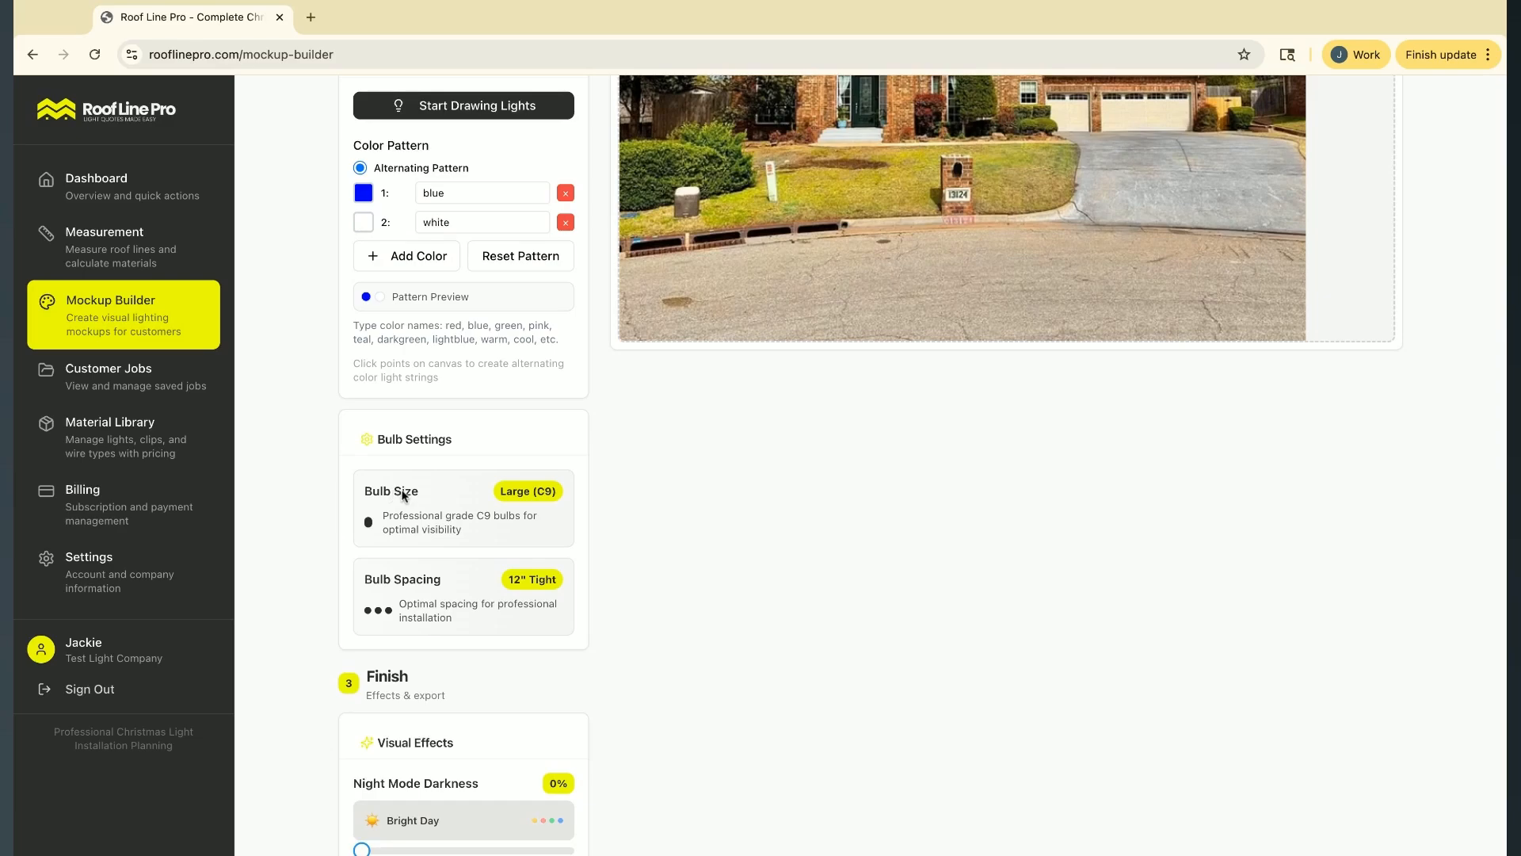
scroll(541, 499, "up", 1)
scroll(542, 500, "up", 2)
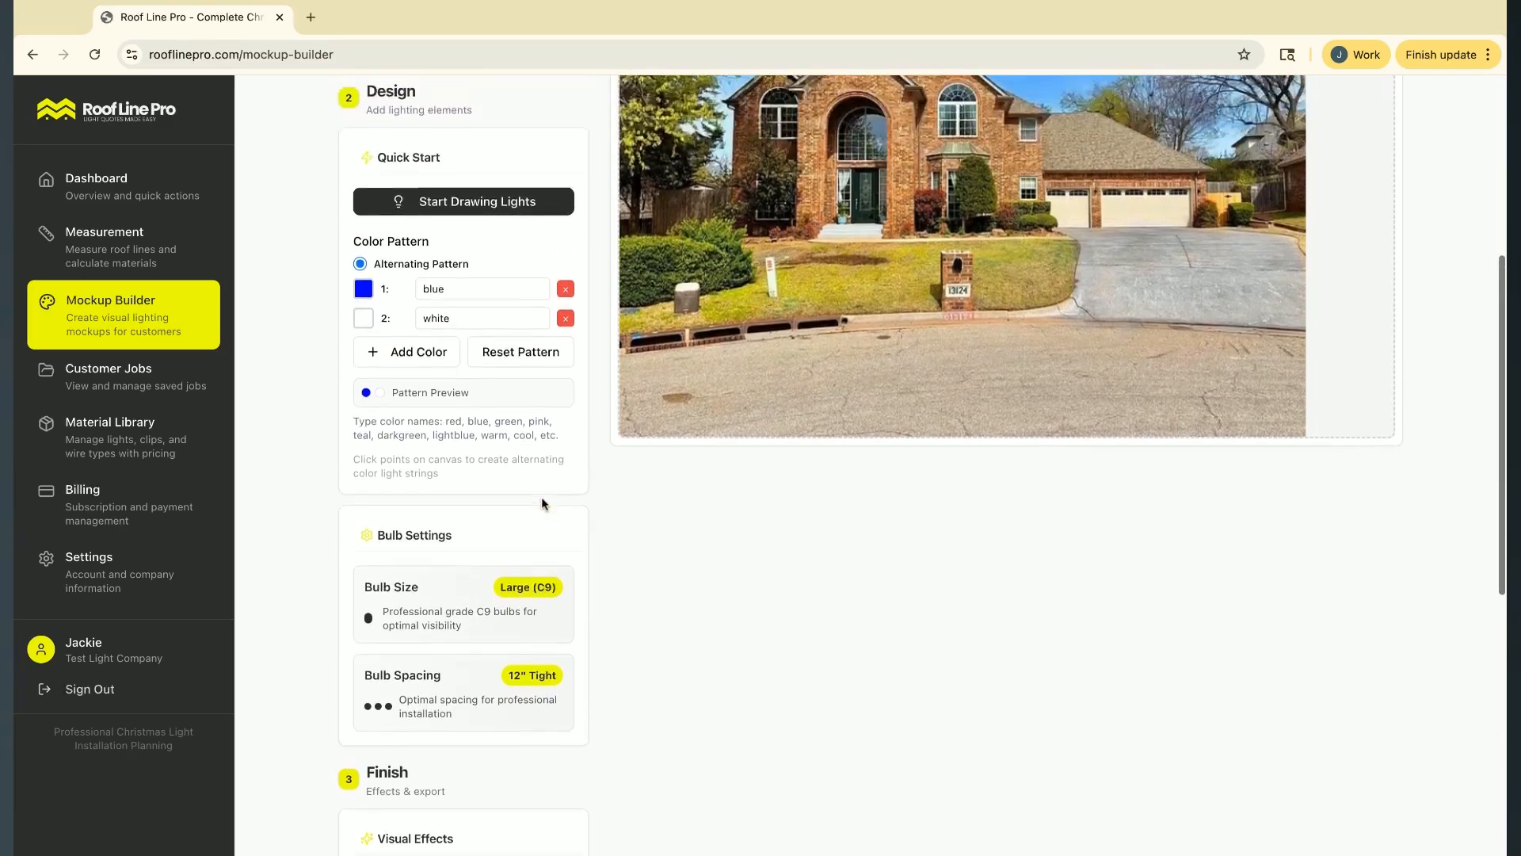
scroll(482, 630, "down", 8)
scroll(482, 630, "up", 15)
scroll(475, 618, "up", 2)
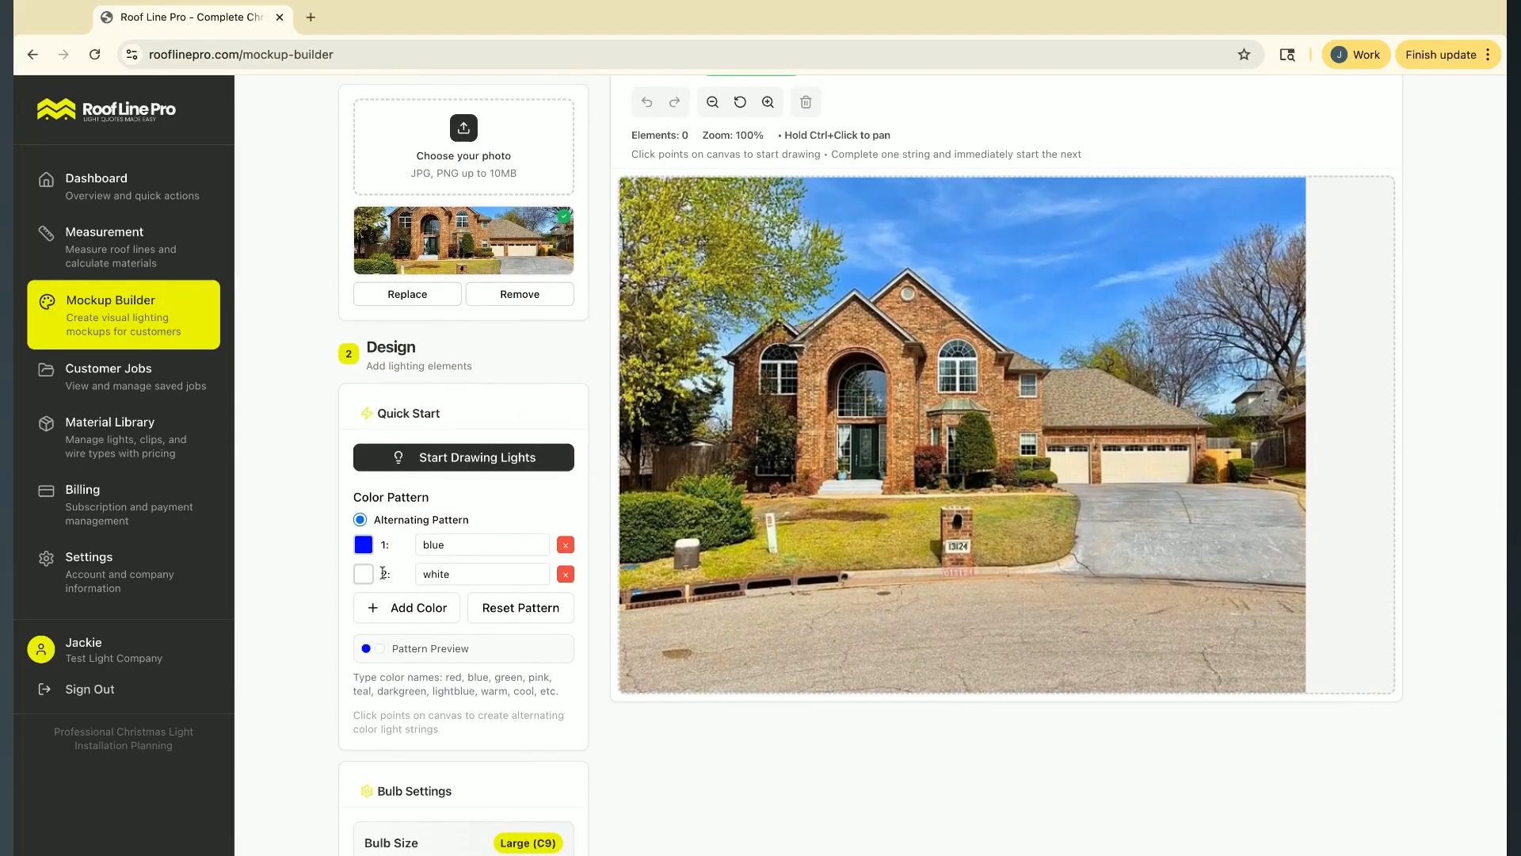
Draw a light string up and over the small leftmost gable of the house
left_click(725, 353)
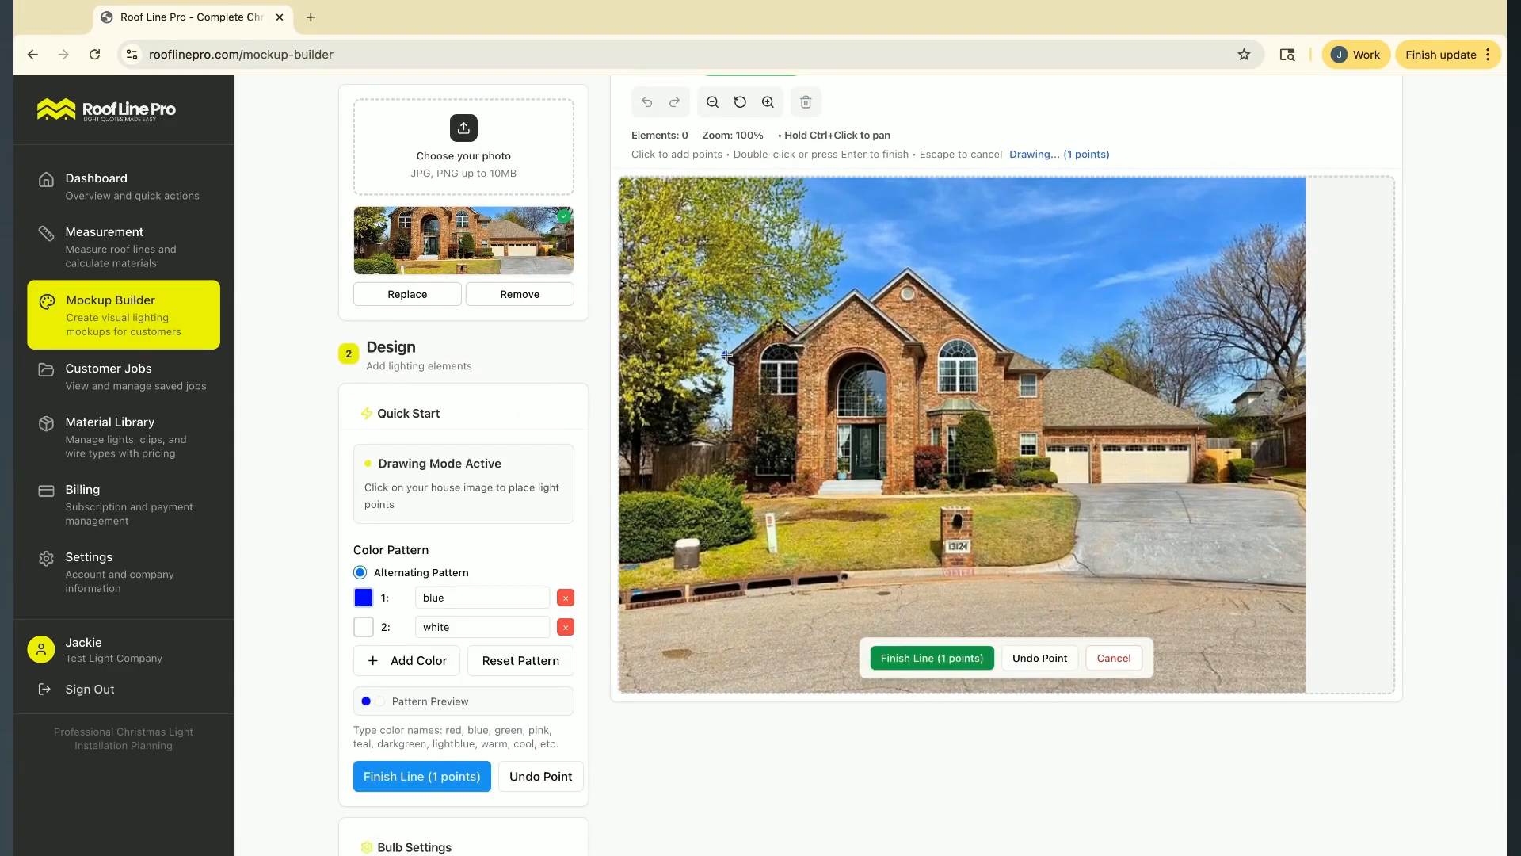
left_click(778, 314)
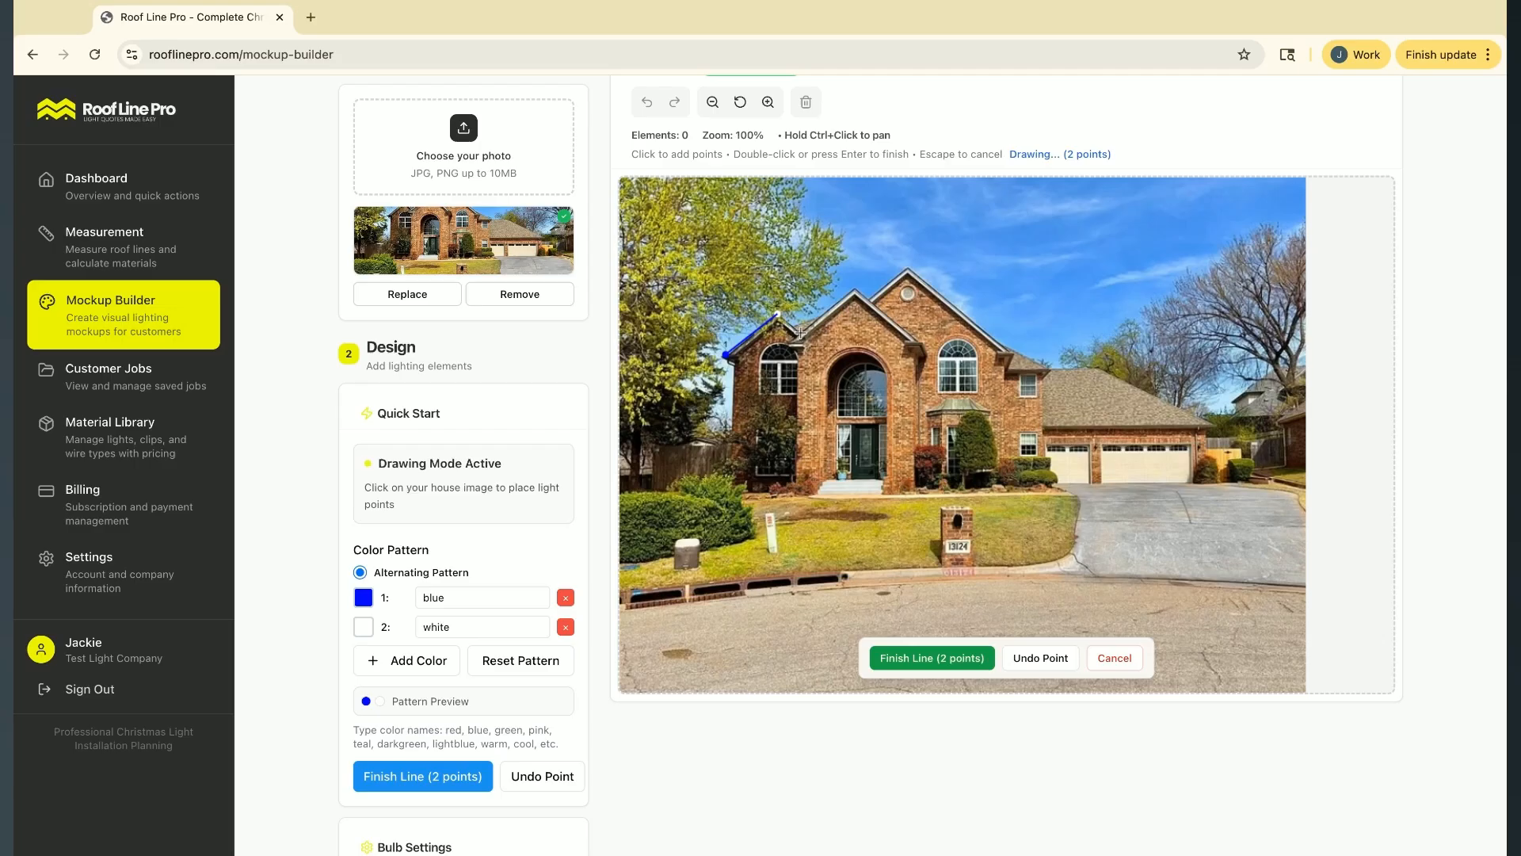
left_click(800, 333)
key("Return")
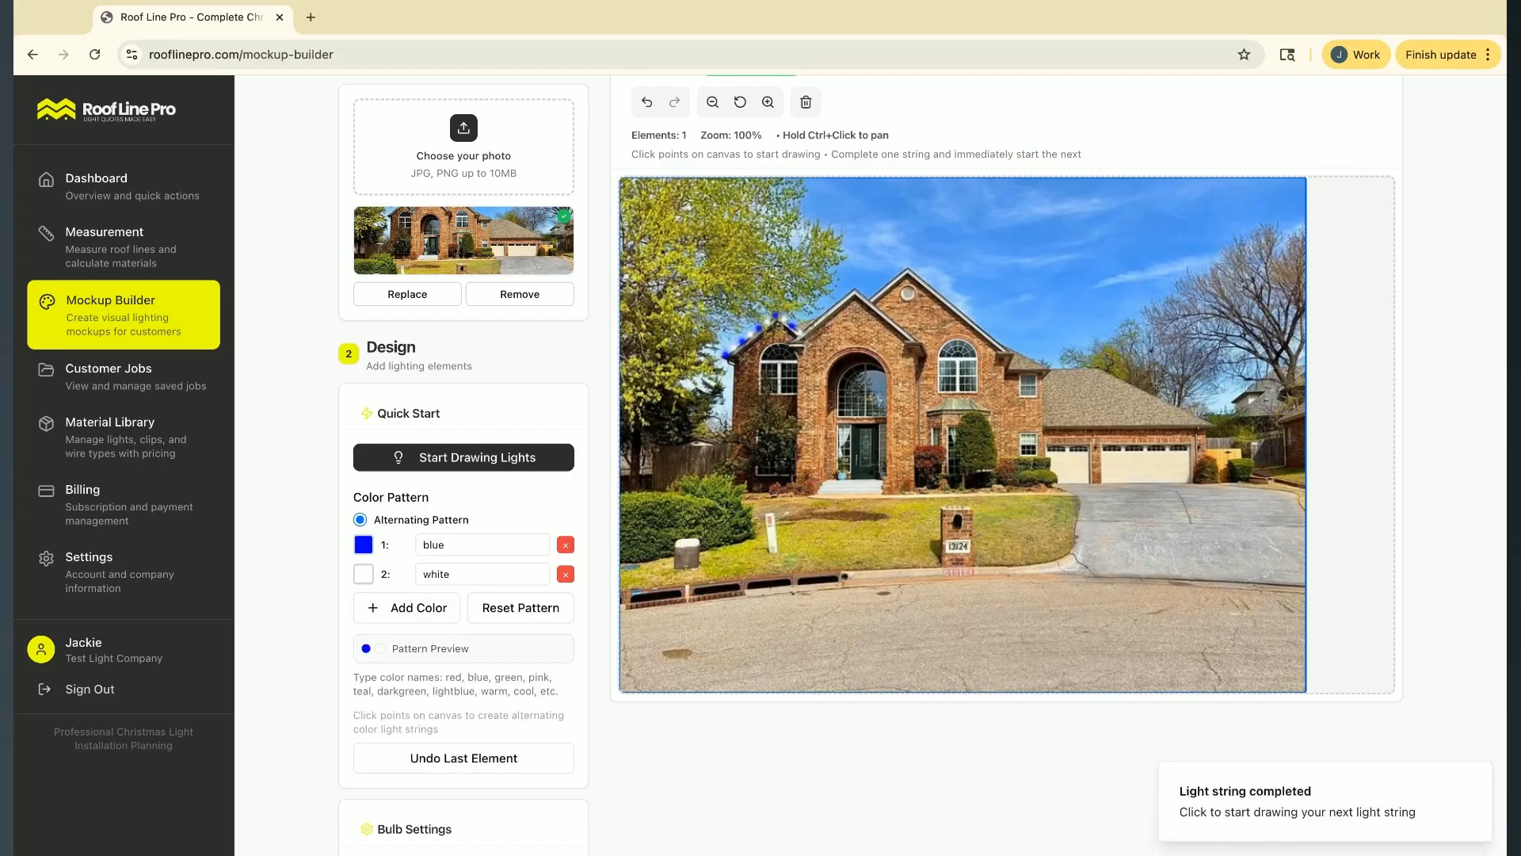
Draw a light string along both slopes of the gable above the arched entrance
left_click(795, 346)
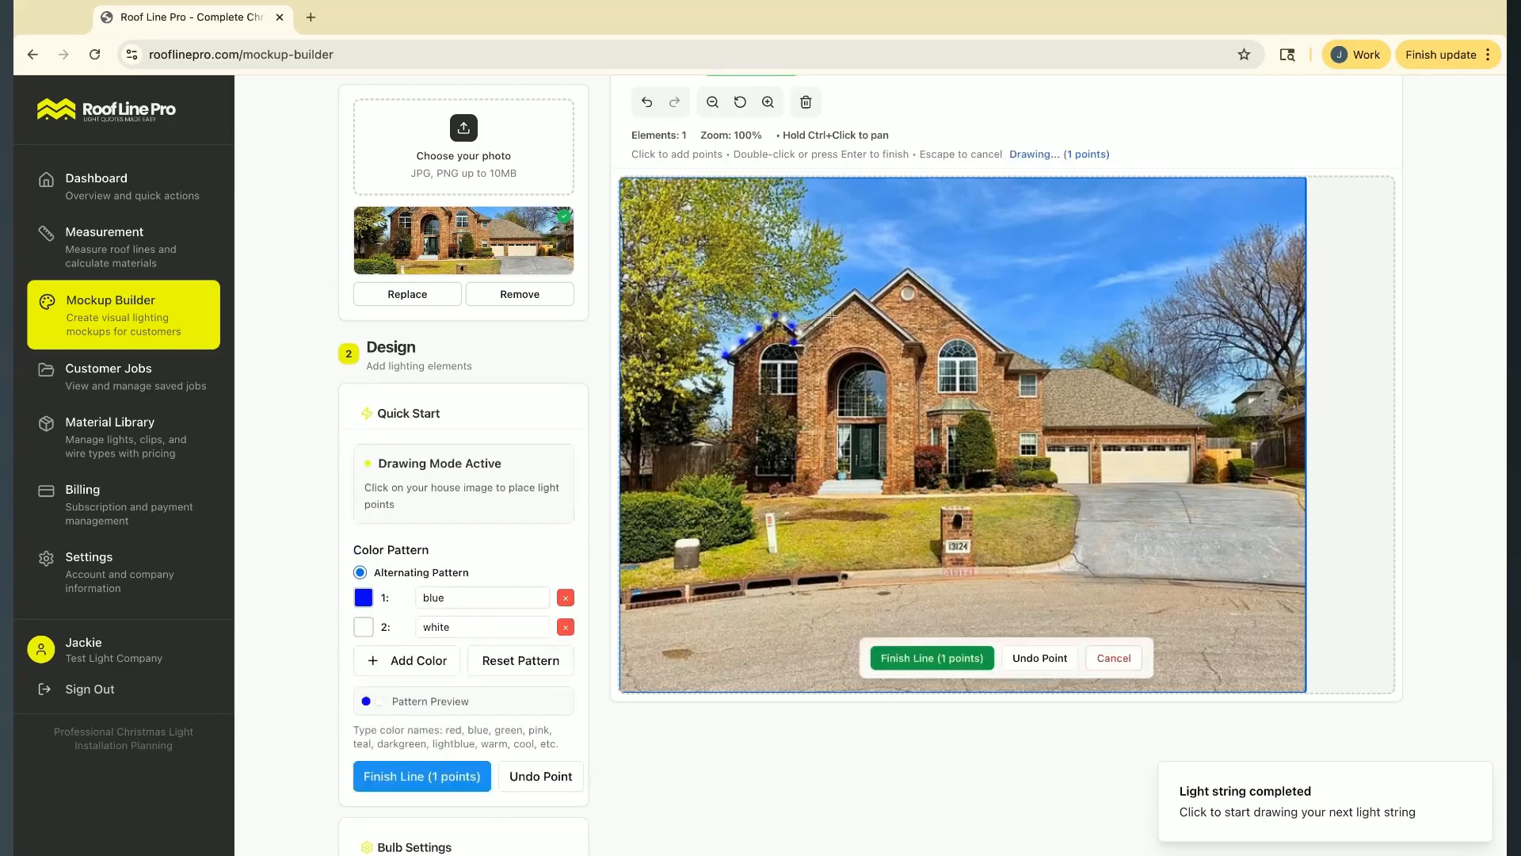
left_click(855, 290)
left_click(917, 341)
key("Return")
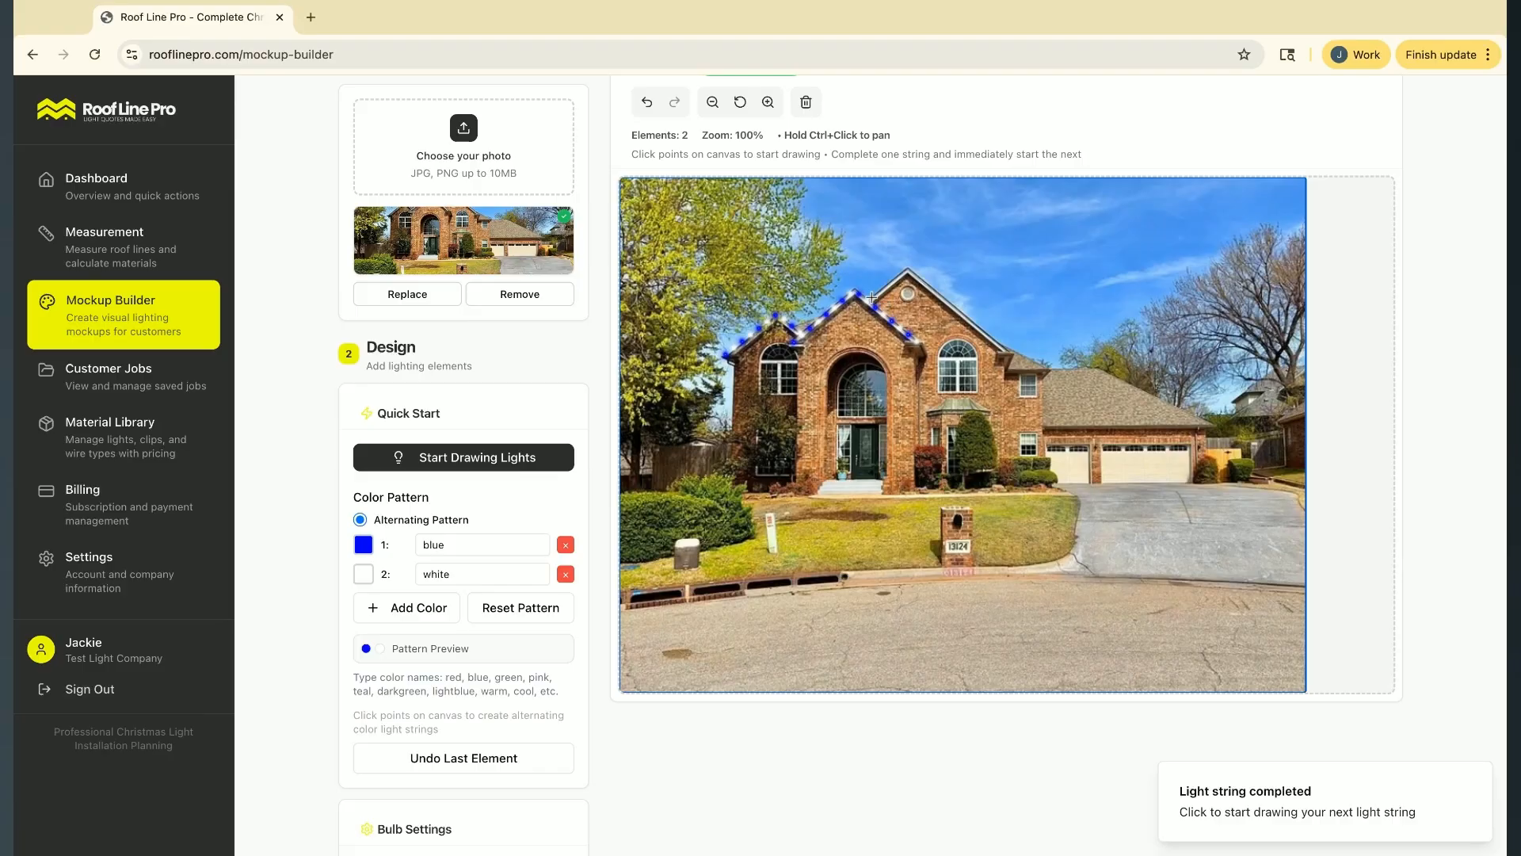
Draw a light string over the tallest gable and along the short eave beside it, with a small extra string at that eave's end
left_click(871, 296)
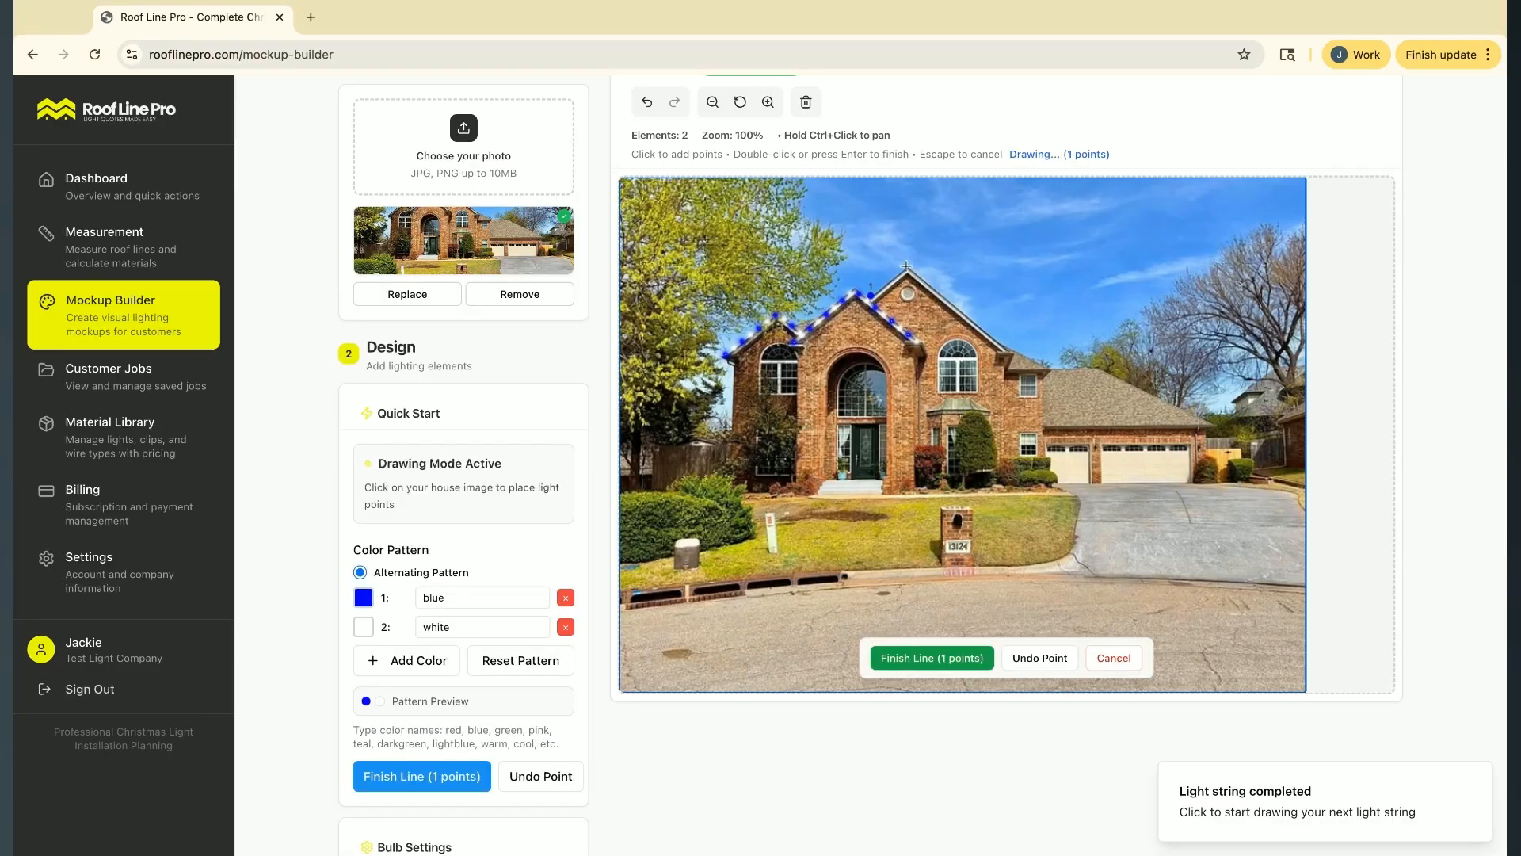
left_click(909, 266)
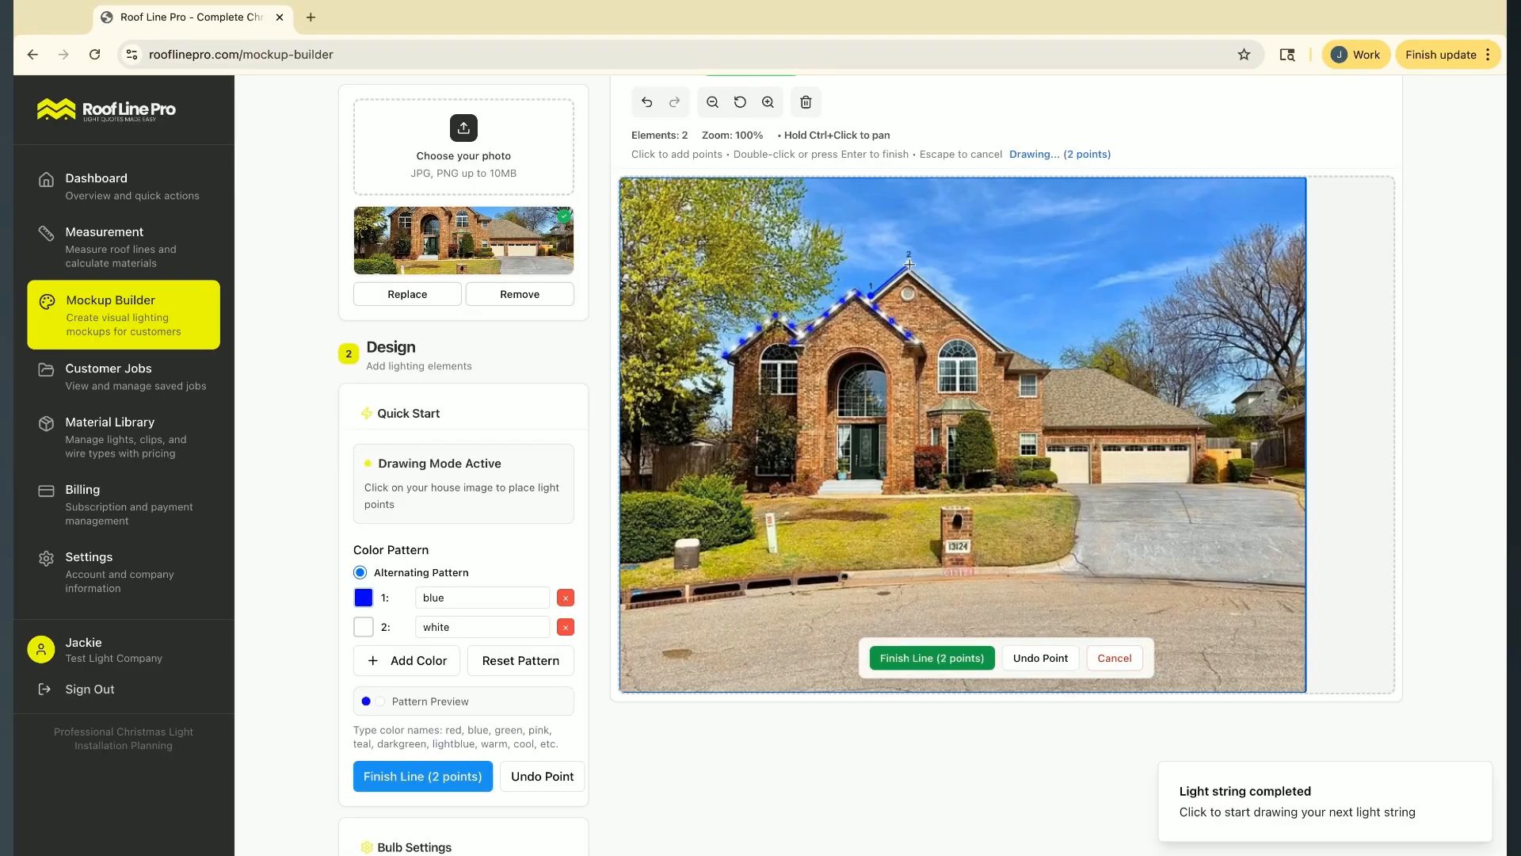
left_click(1013, 351)
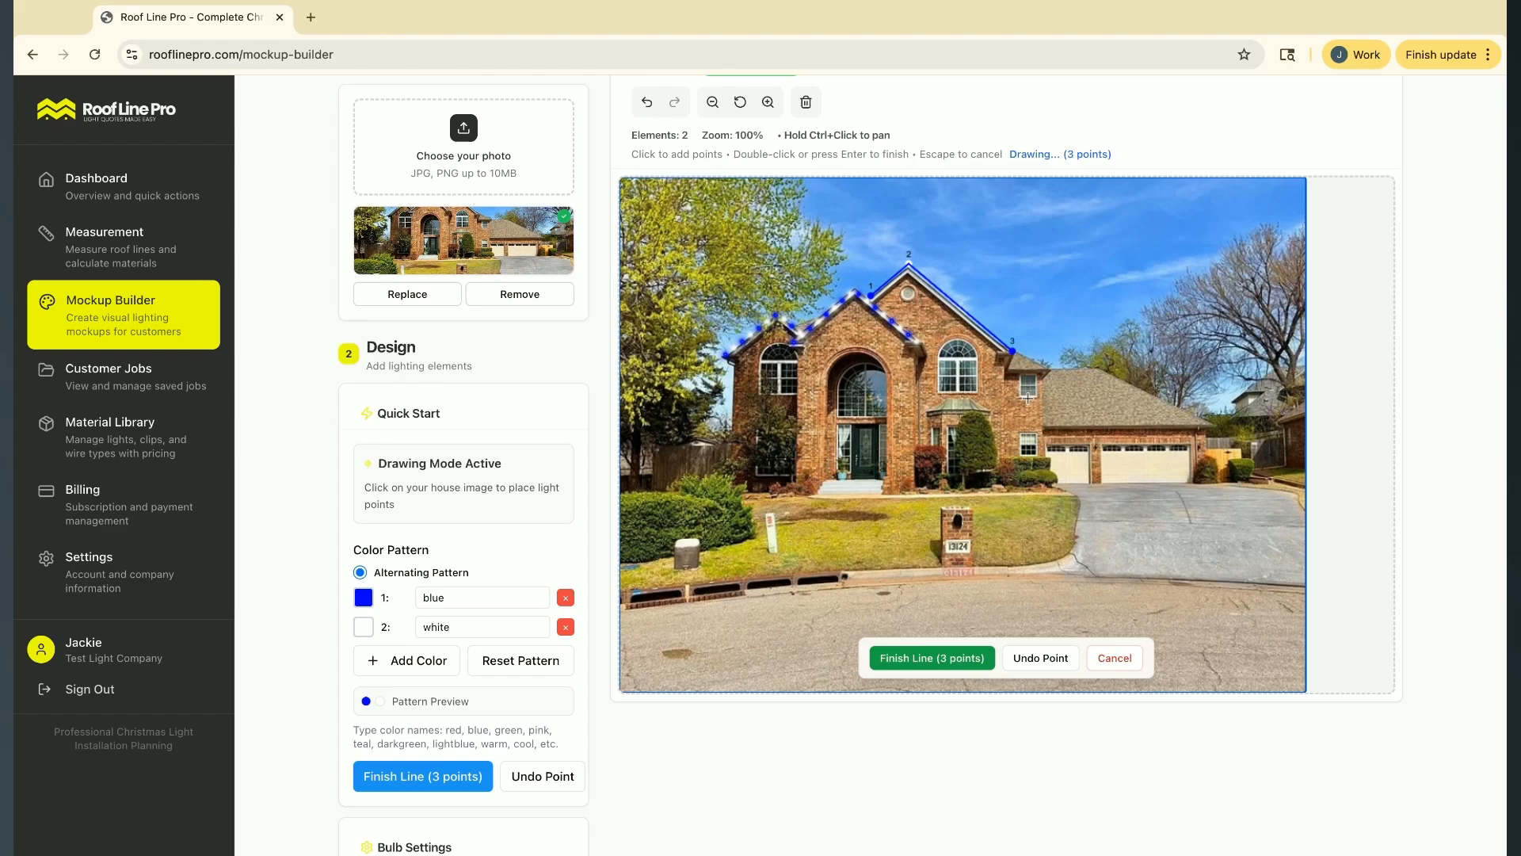
left_click(1008, 367)
left_click(1048, 369)
key("Return")
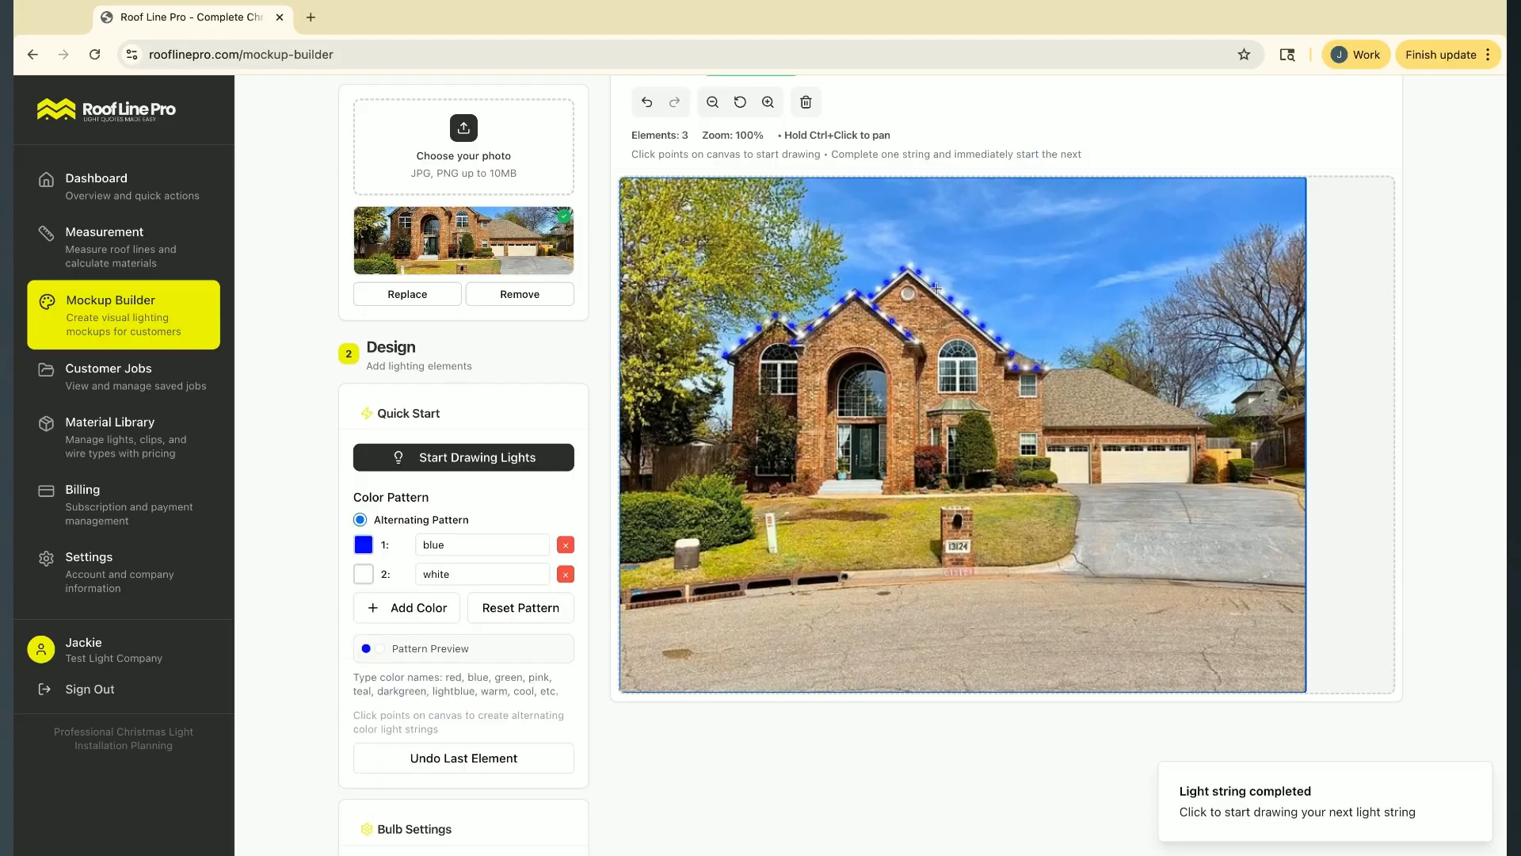
left_click(1041, 364)
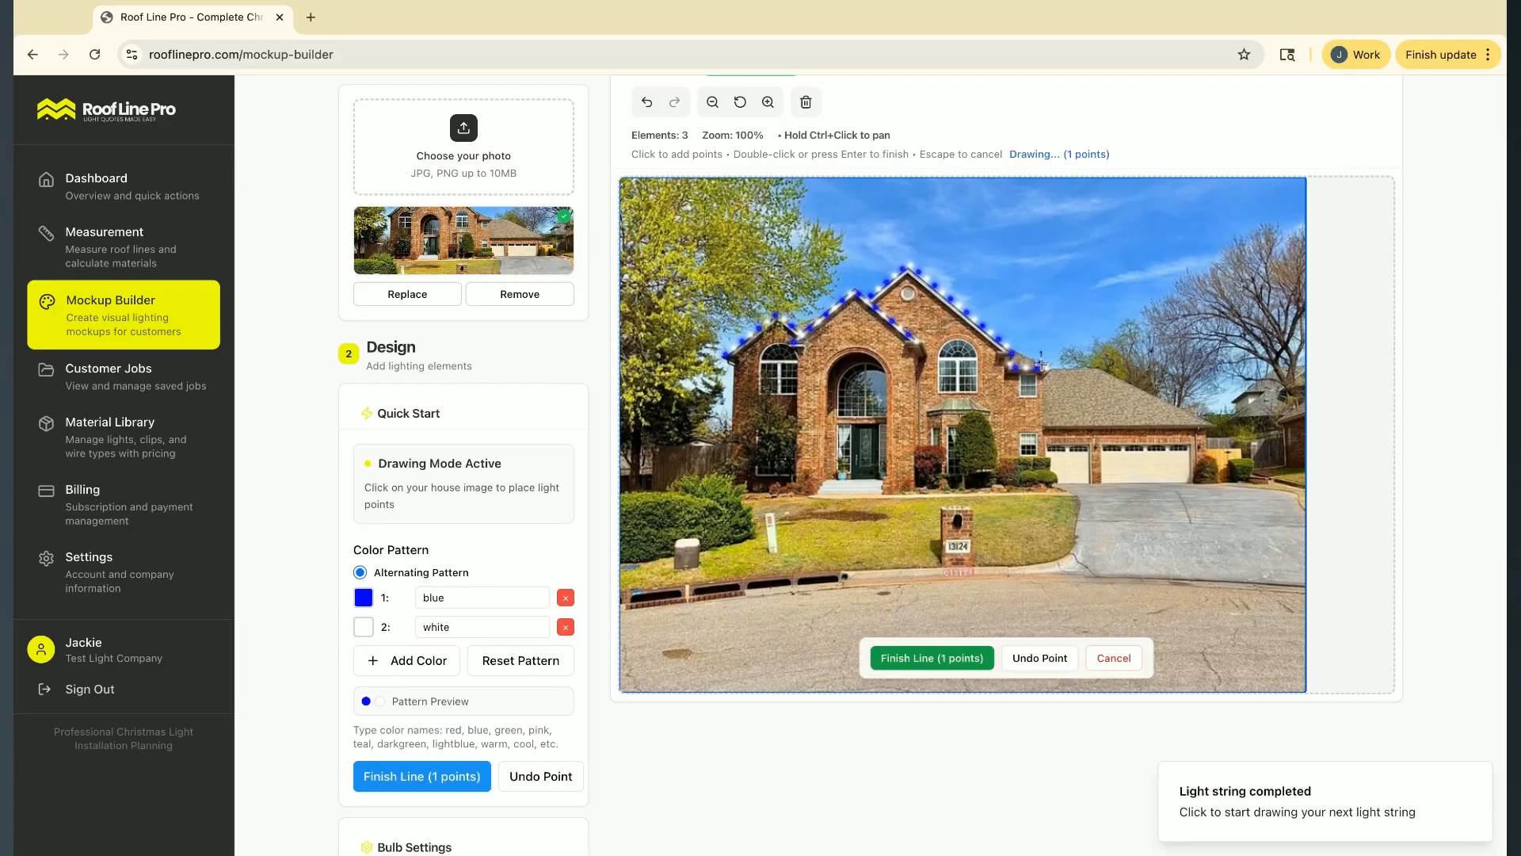
key("Return")
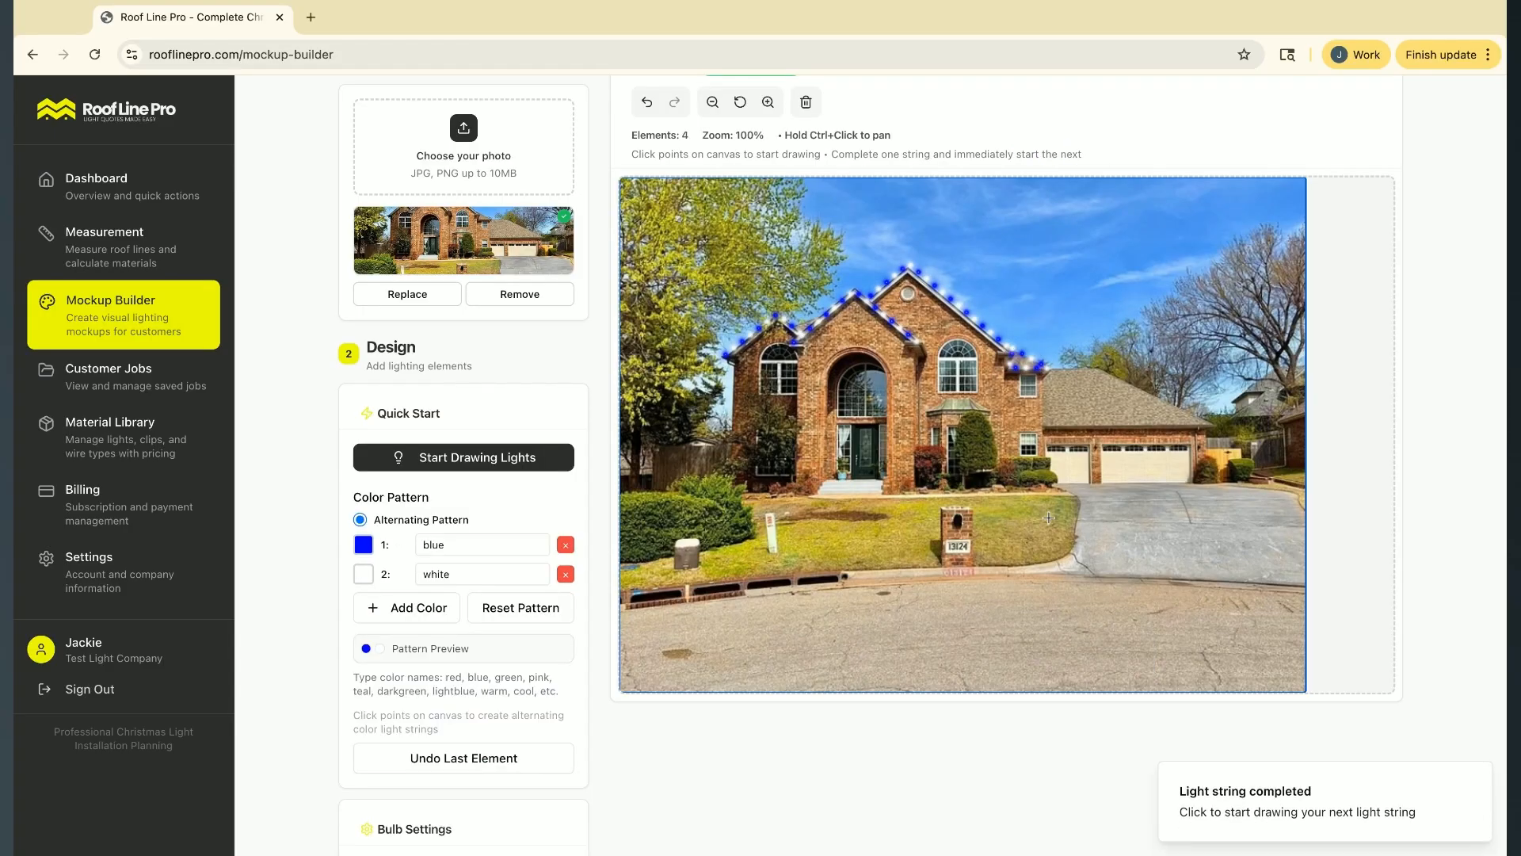
Draw a light string along the garage roof's ridge, down its slope and back along the eave above the doors
left_click(1048, 369)
left_click(1100, 365)
left_click(1214, 425)
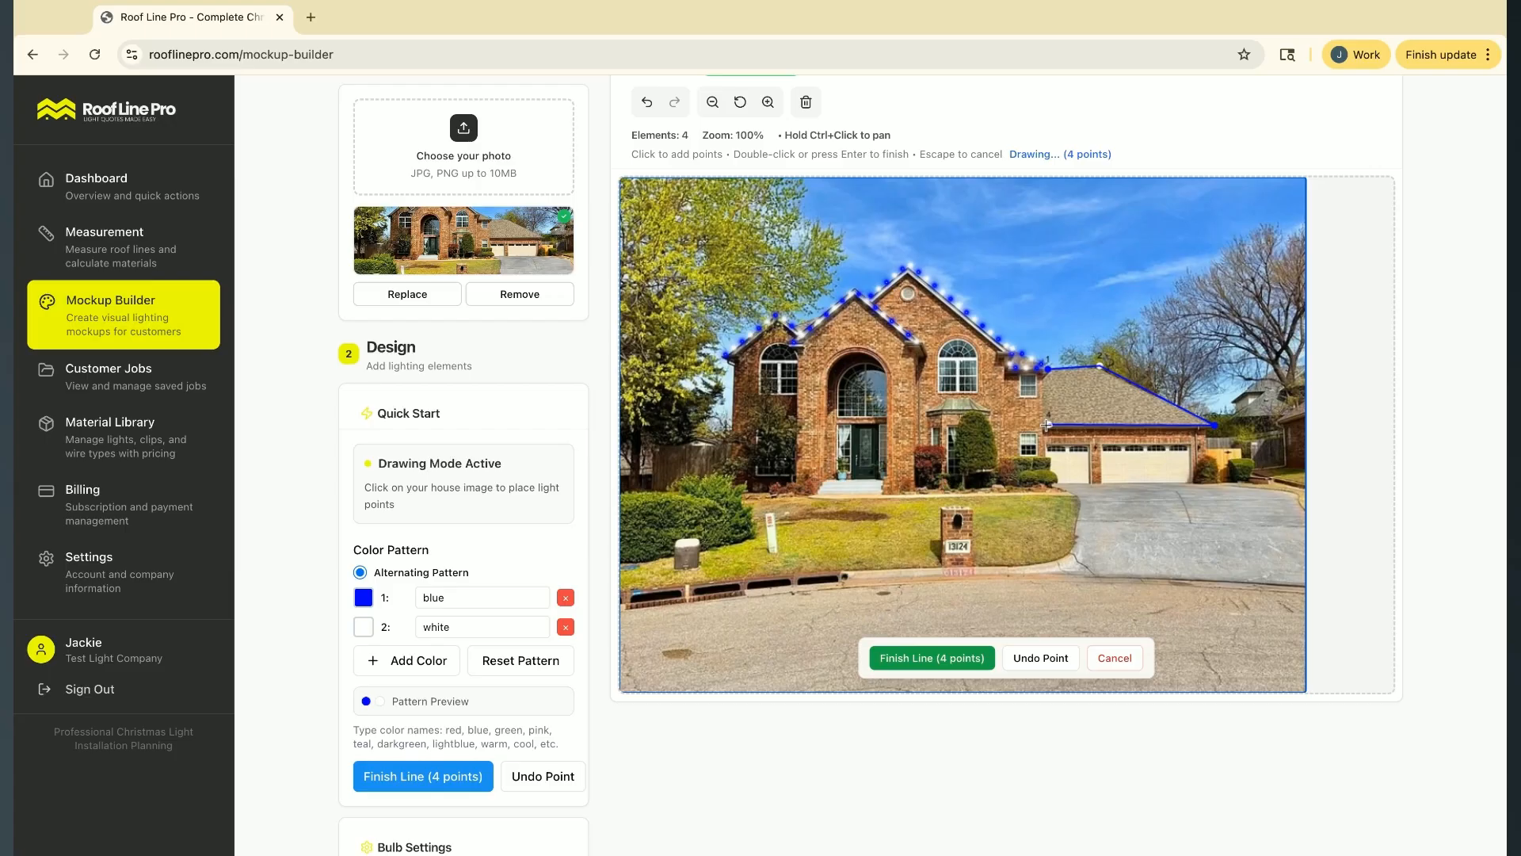
key("Return")
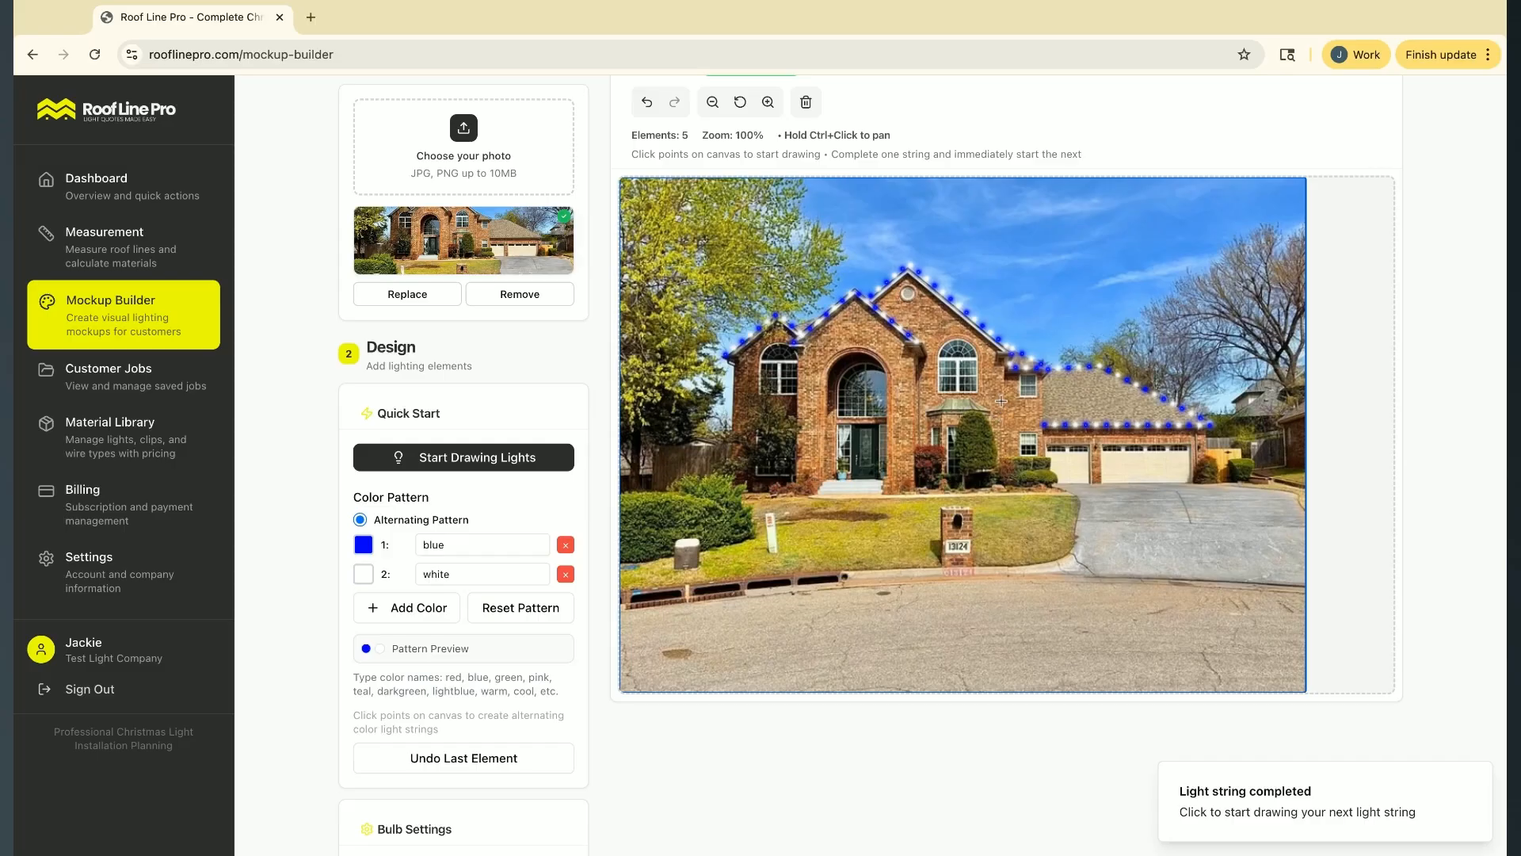
Outline the arched front entrance with a light string from the ground up, around the arch and back down
left_click(820, 481)
left_click(826, 367)
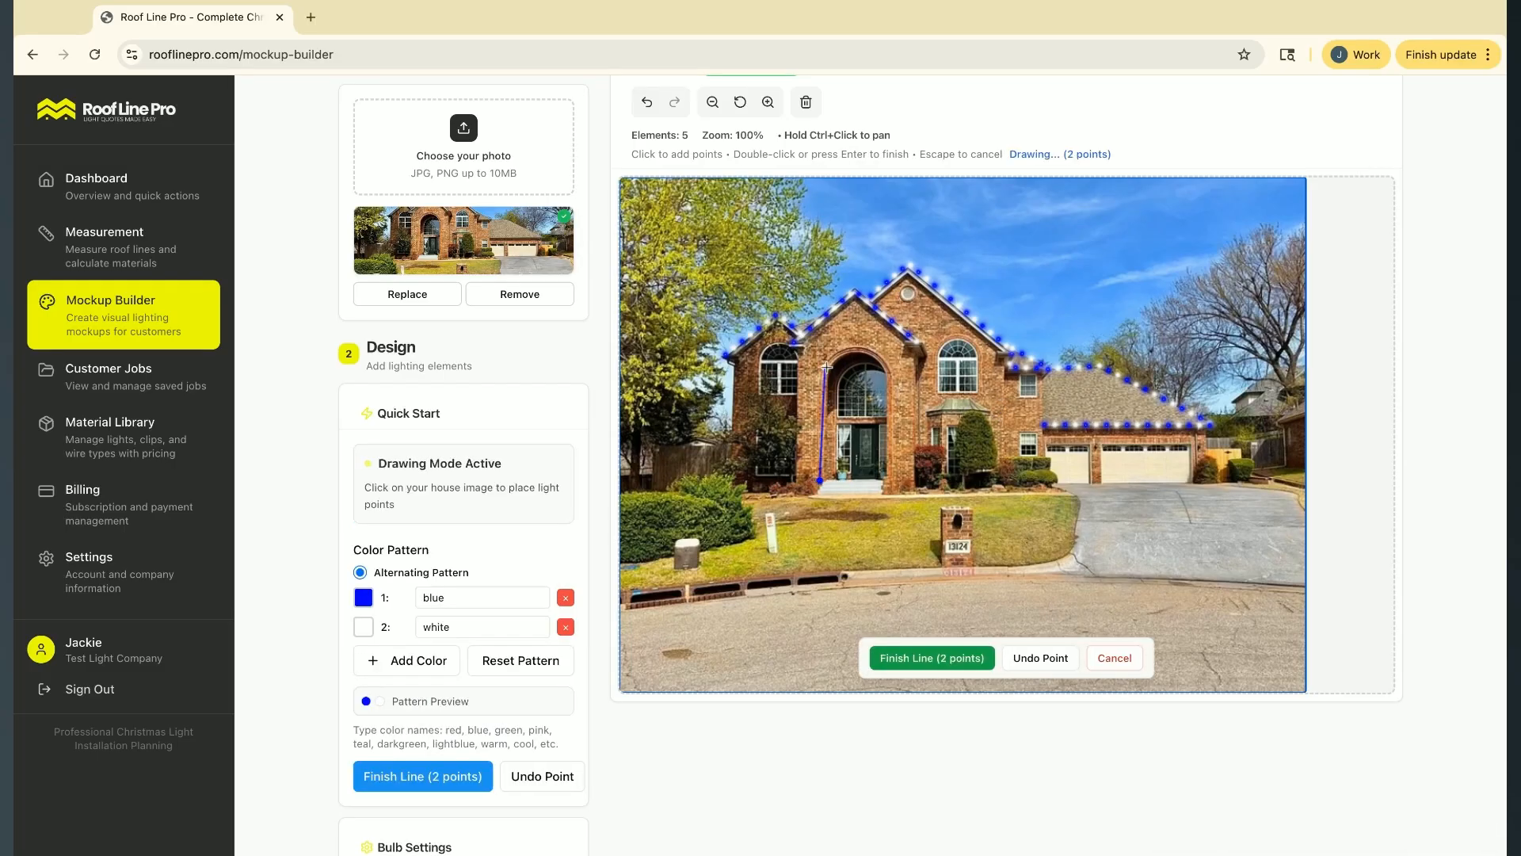
left_click(845, 349)
left_click(864, 349)
left_click(882, 358)
left_click(889, 372)
left_click(891, 423)
left_click(887, 487)
key("Return")
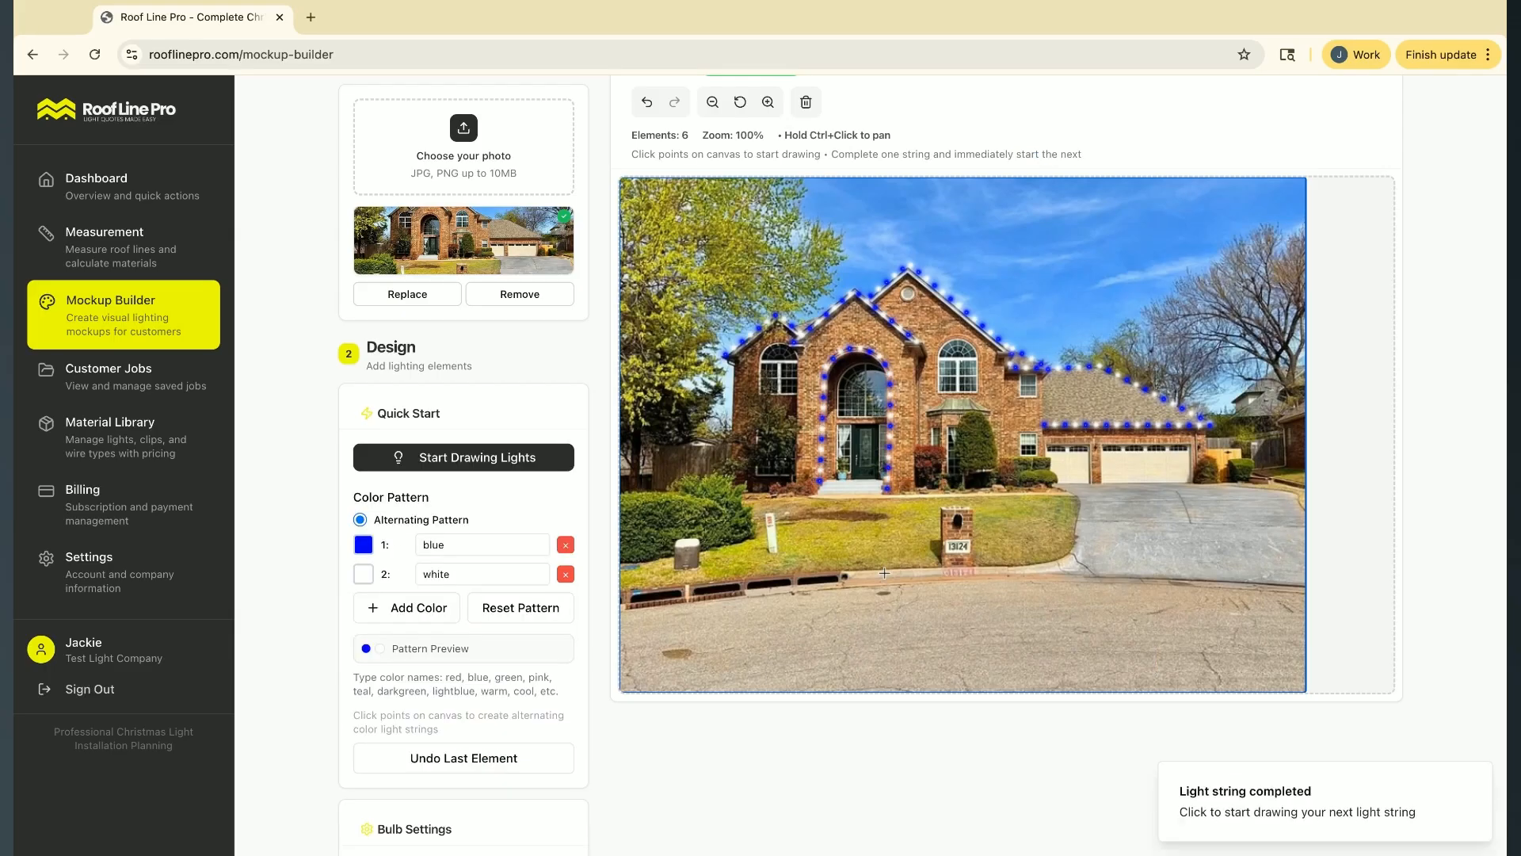
Draw a ground-level light string from the front step along the lawn's edge to the driveway
left_click(813, 494)
left_click(825, 497)
left_click(839, 497)
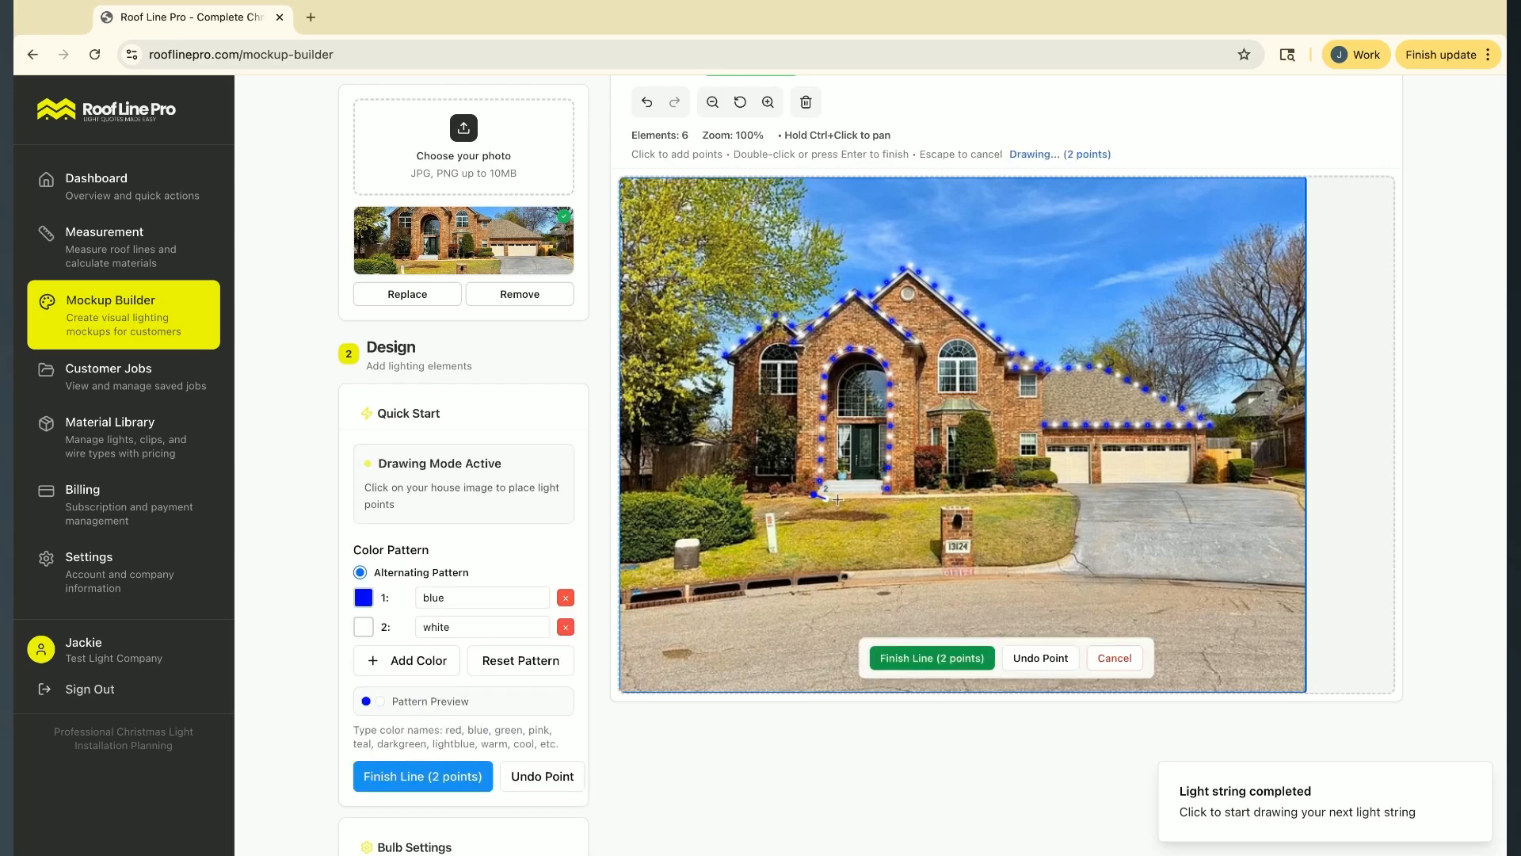
left_click(868, 498)
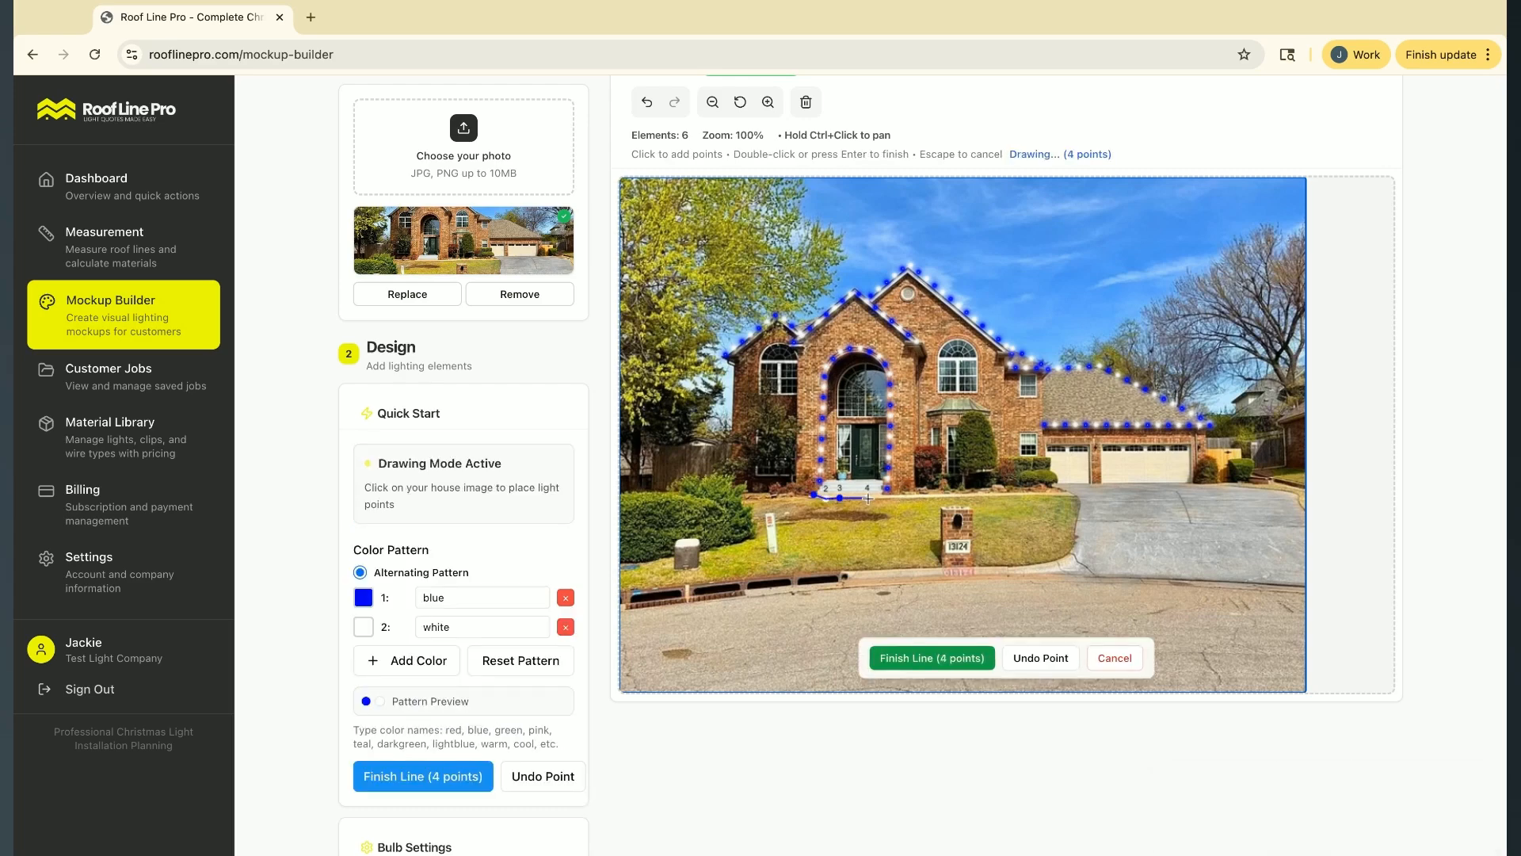
left_click(909, 496)
left_click(940, 496)
left_click(981, 495)
left_click(1071, 496)
key("Return")
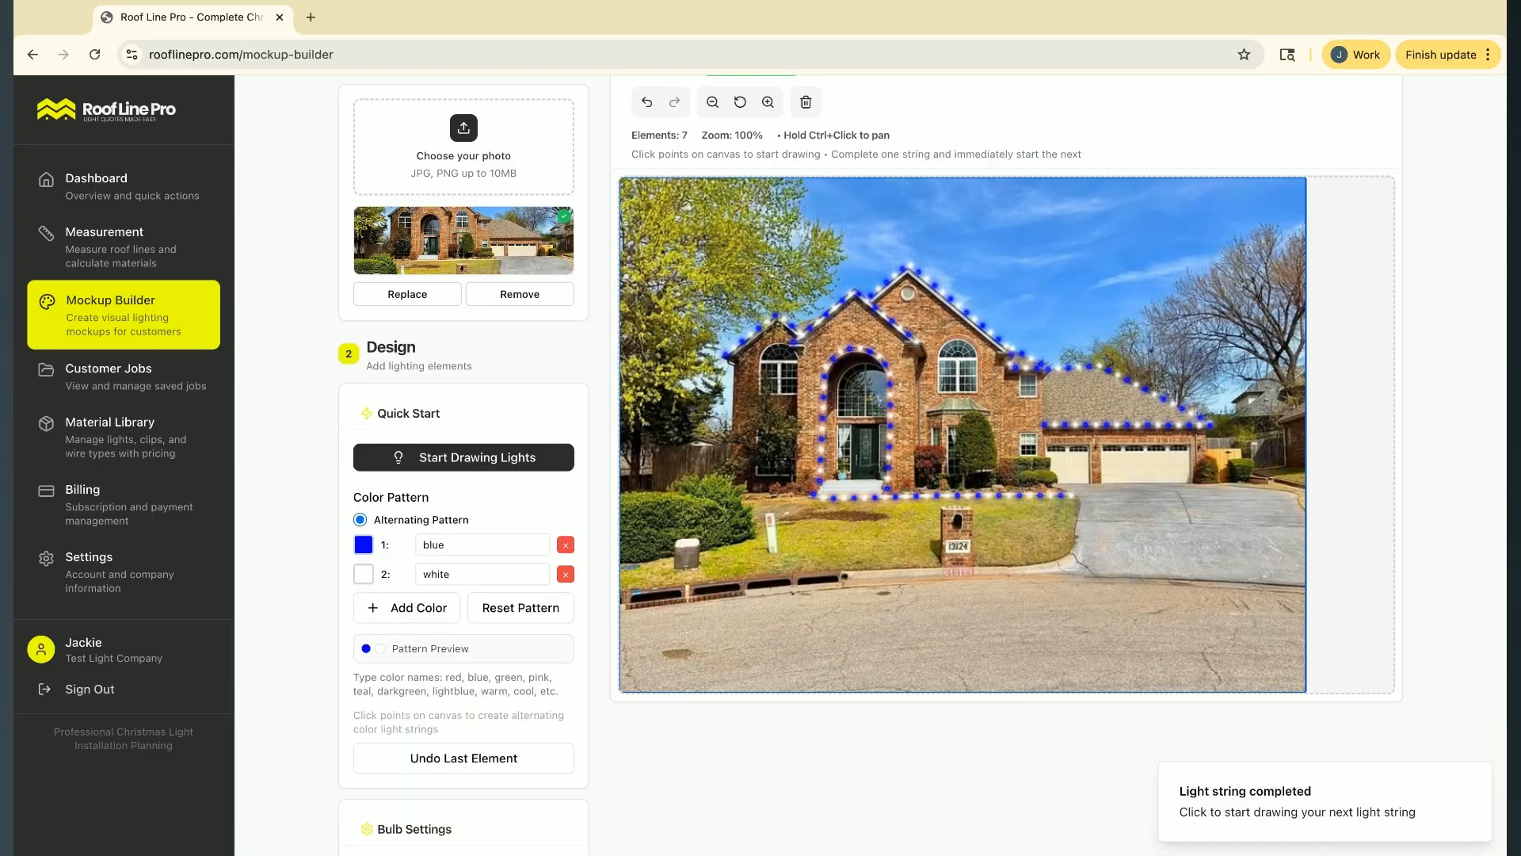
Set the night mode darkness to 70% and check the light strings on the darkened photo
scroll(393, 423, "down", 6)
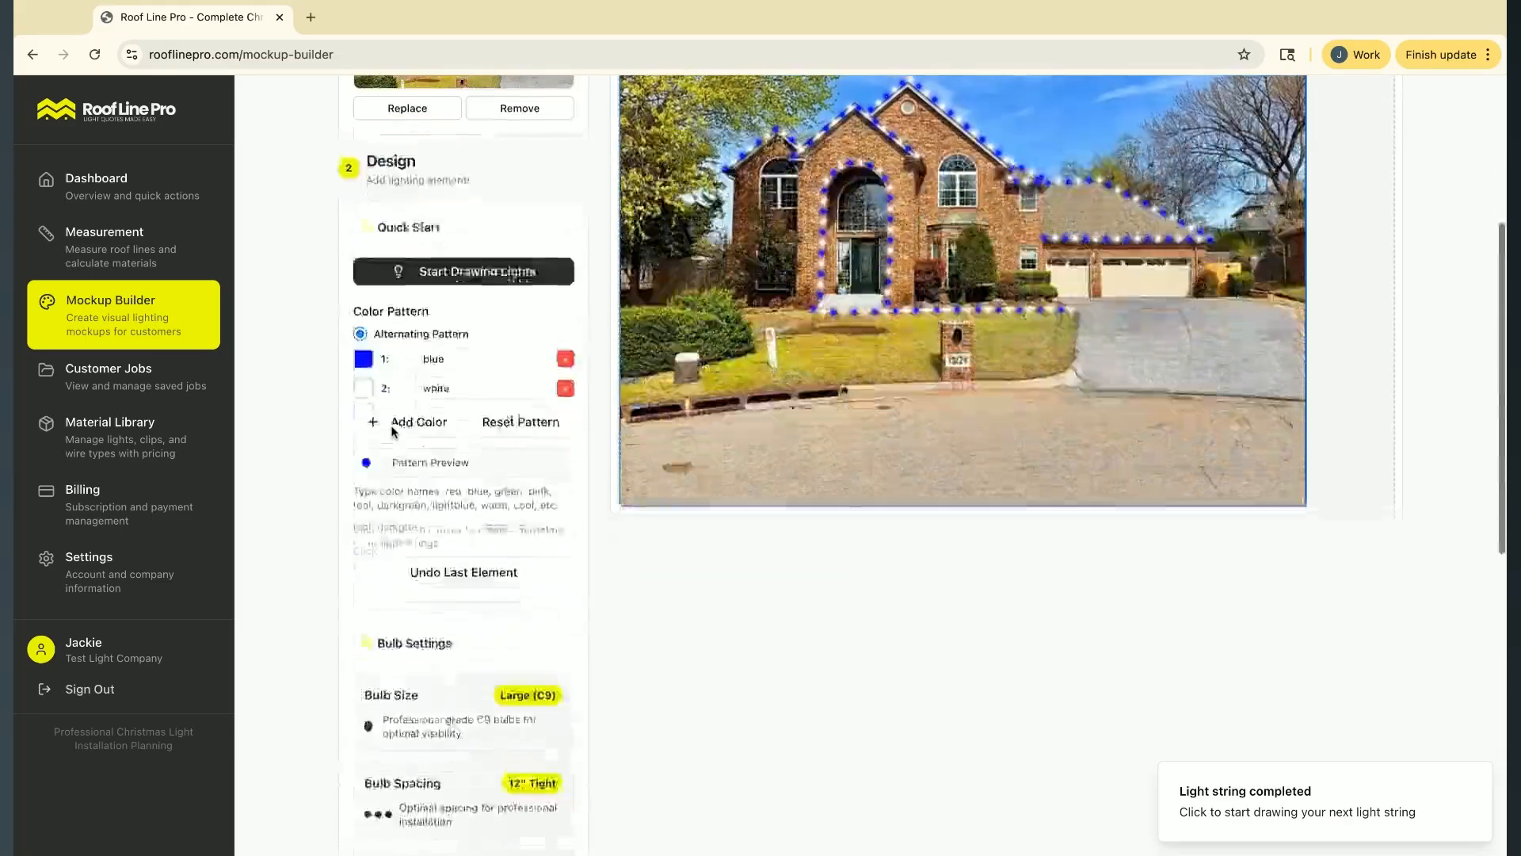
scroll(394, 431, "down", 3)
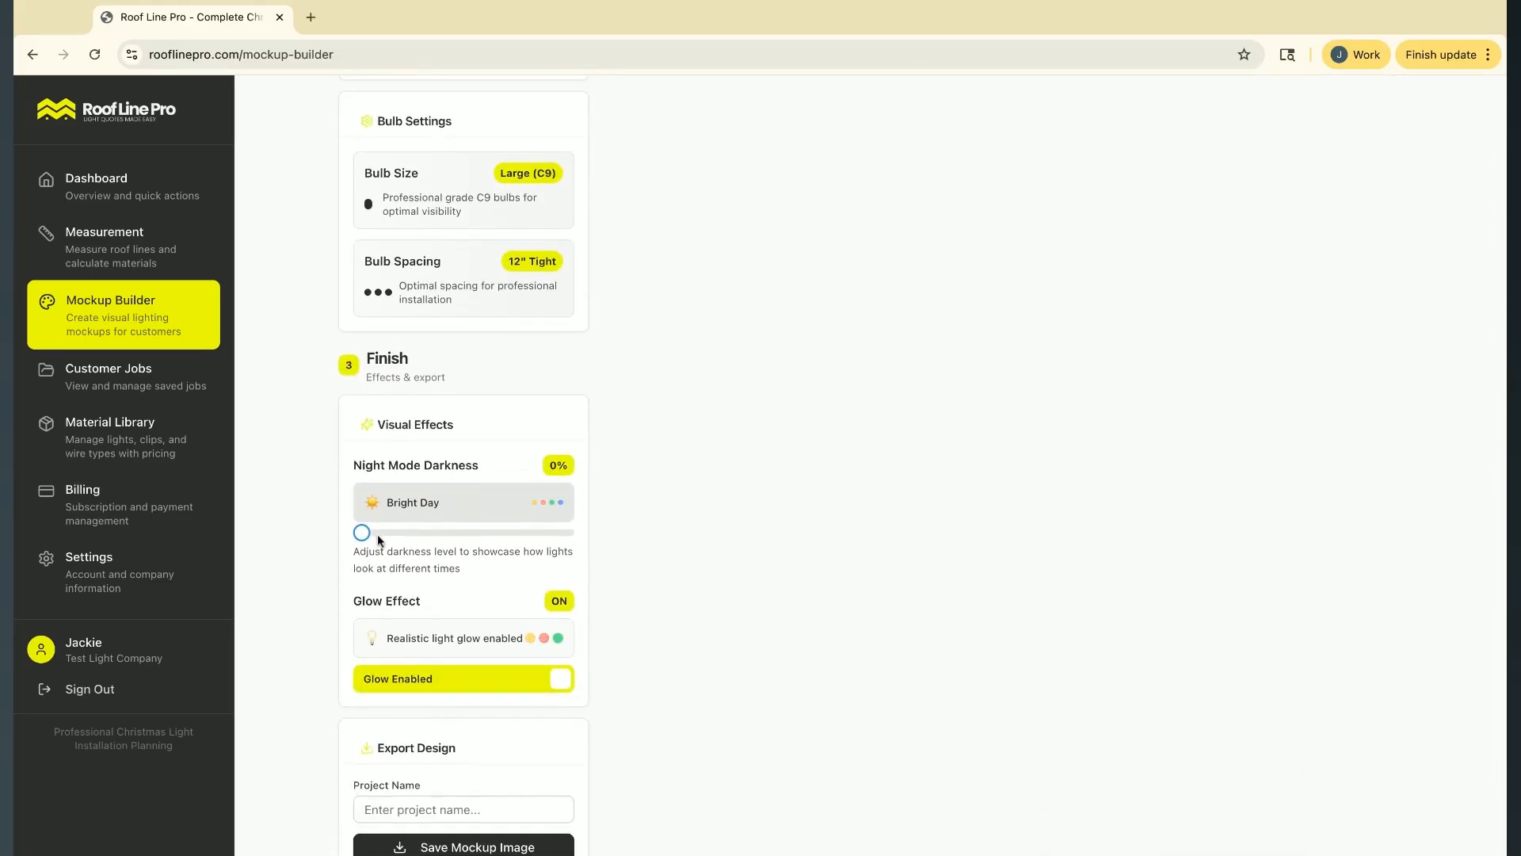
left_click_drag(362, 532, 502, 533)
scroll(716, 485, "up", 8)
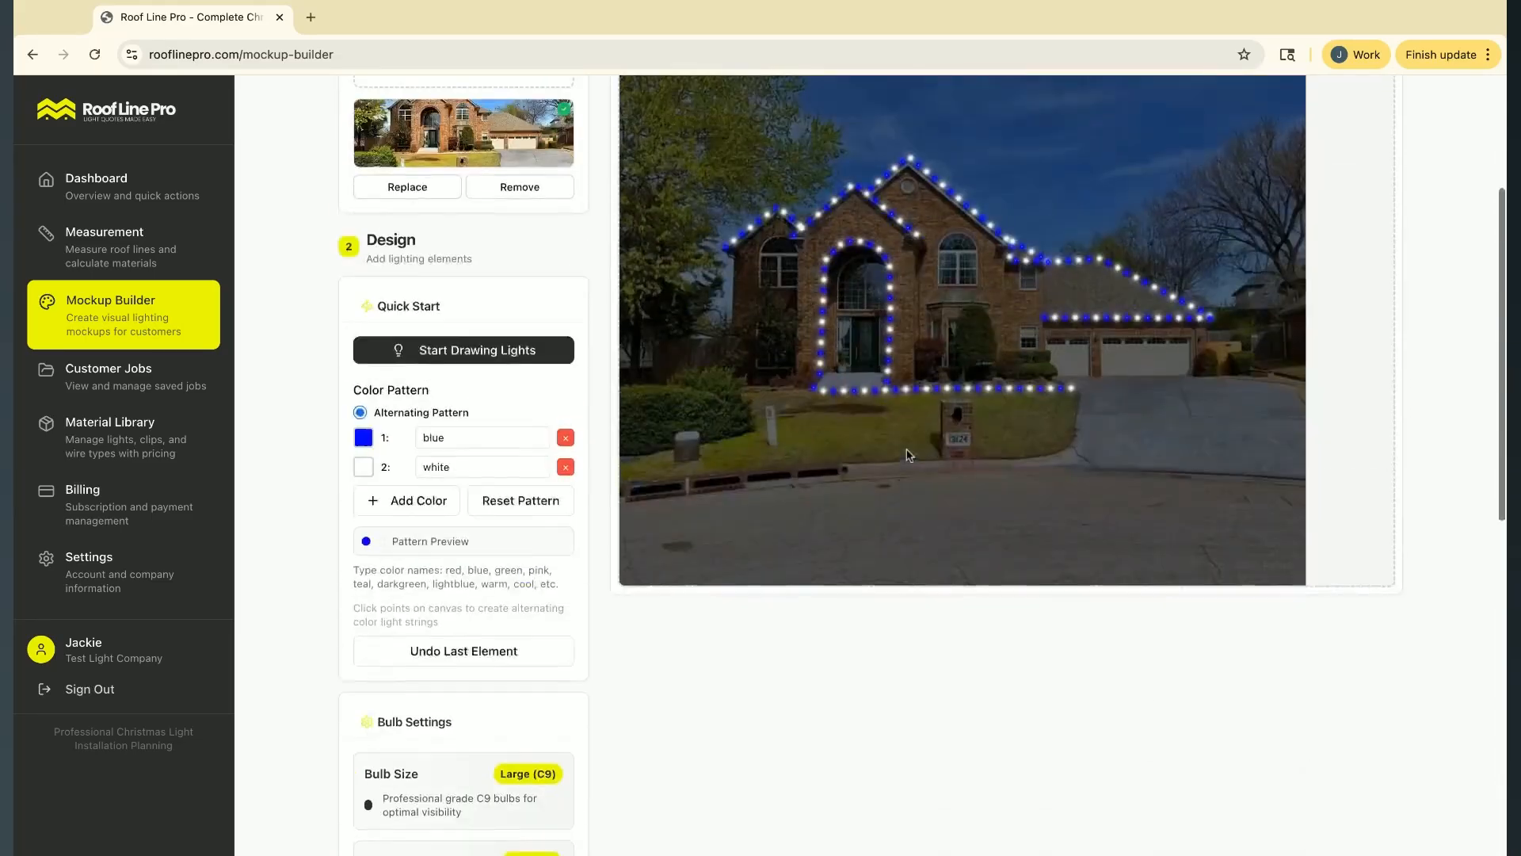
scroll(909, 455, "down", 3)
scroll(907, 452, "up", 2)
scroll(907, 451, "down", 1)
scroll(907, 452, "down", 1)
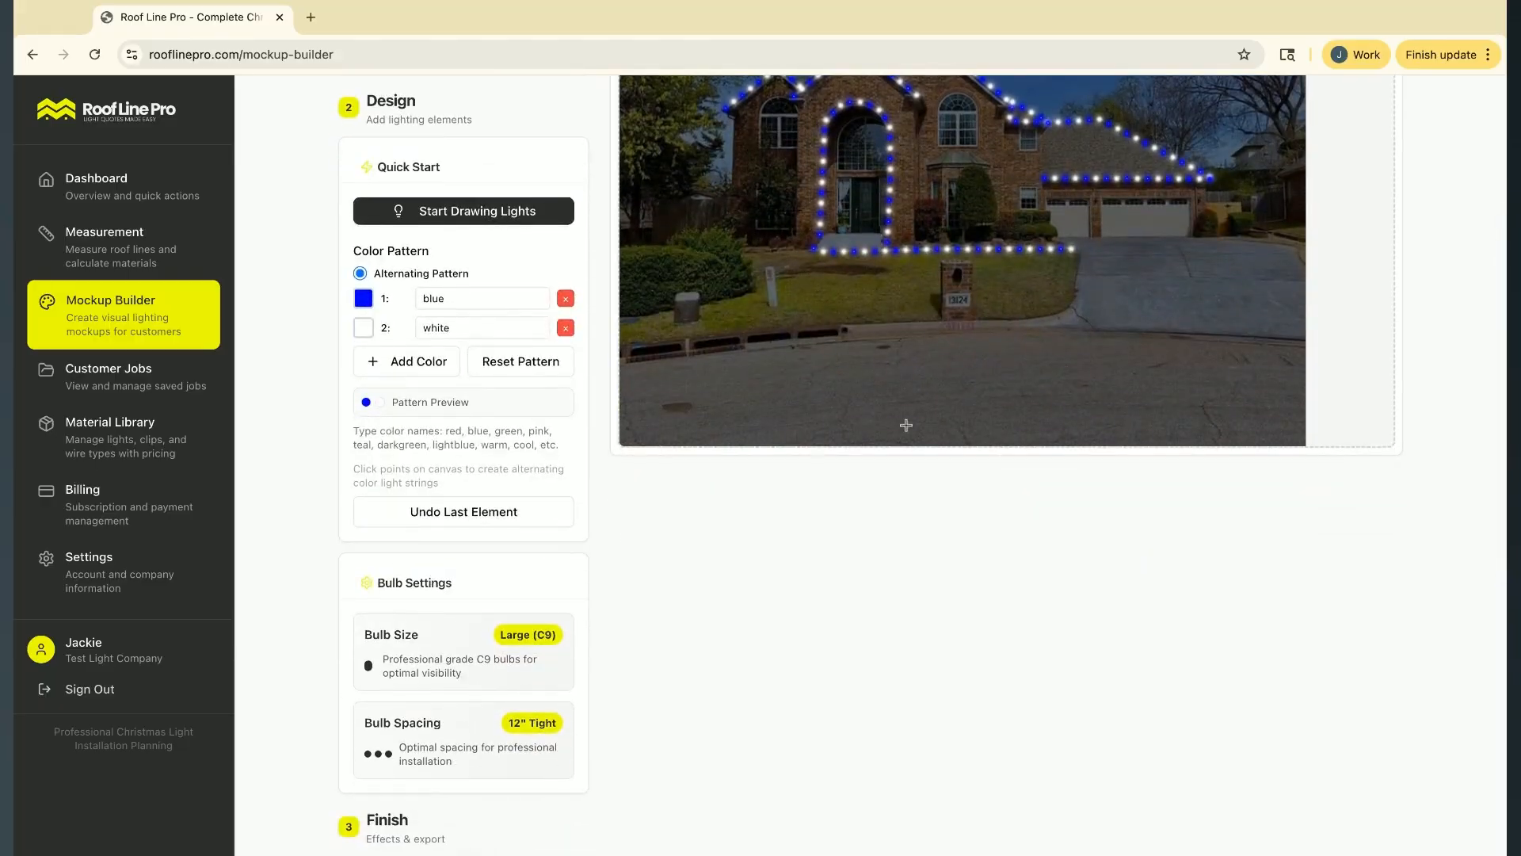
Raise the mockup's night mode darkness to 100%
scroll(927, 387, "up", 1)
scroll(928, 387, "down", 9)
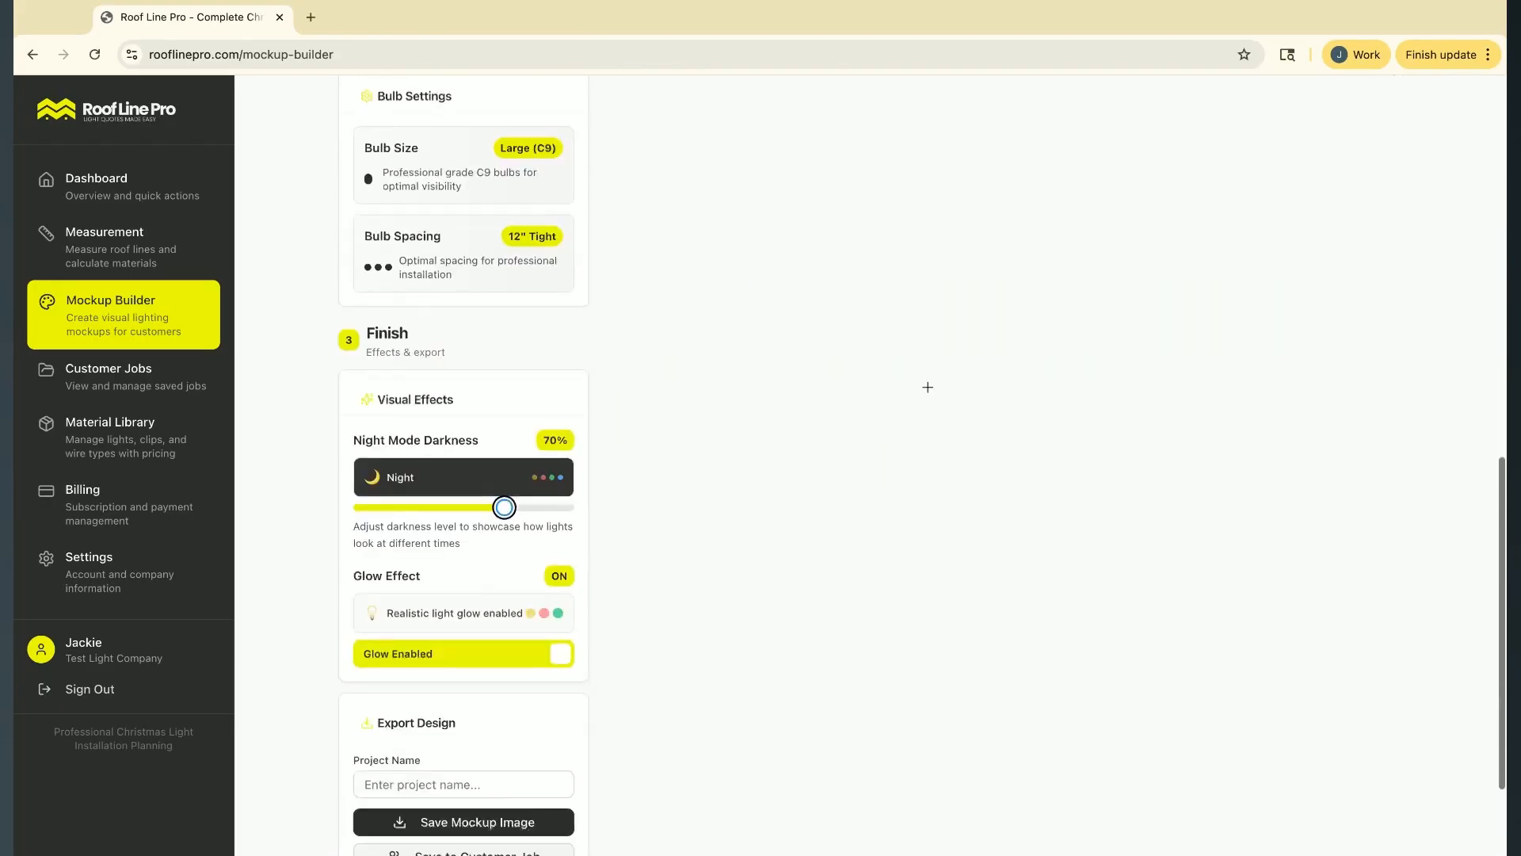
left_click_drag(504, 355, 697, 354)
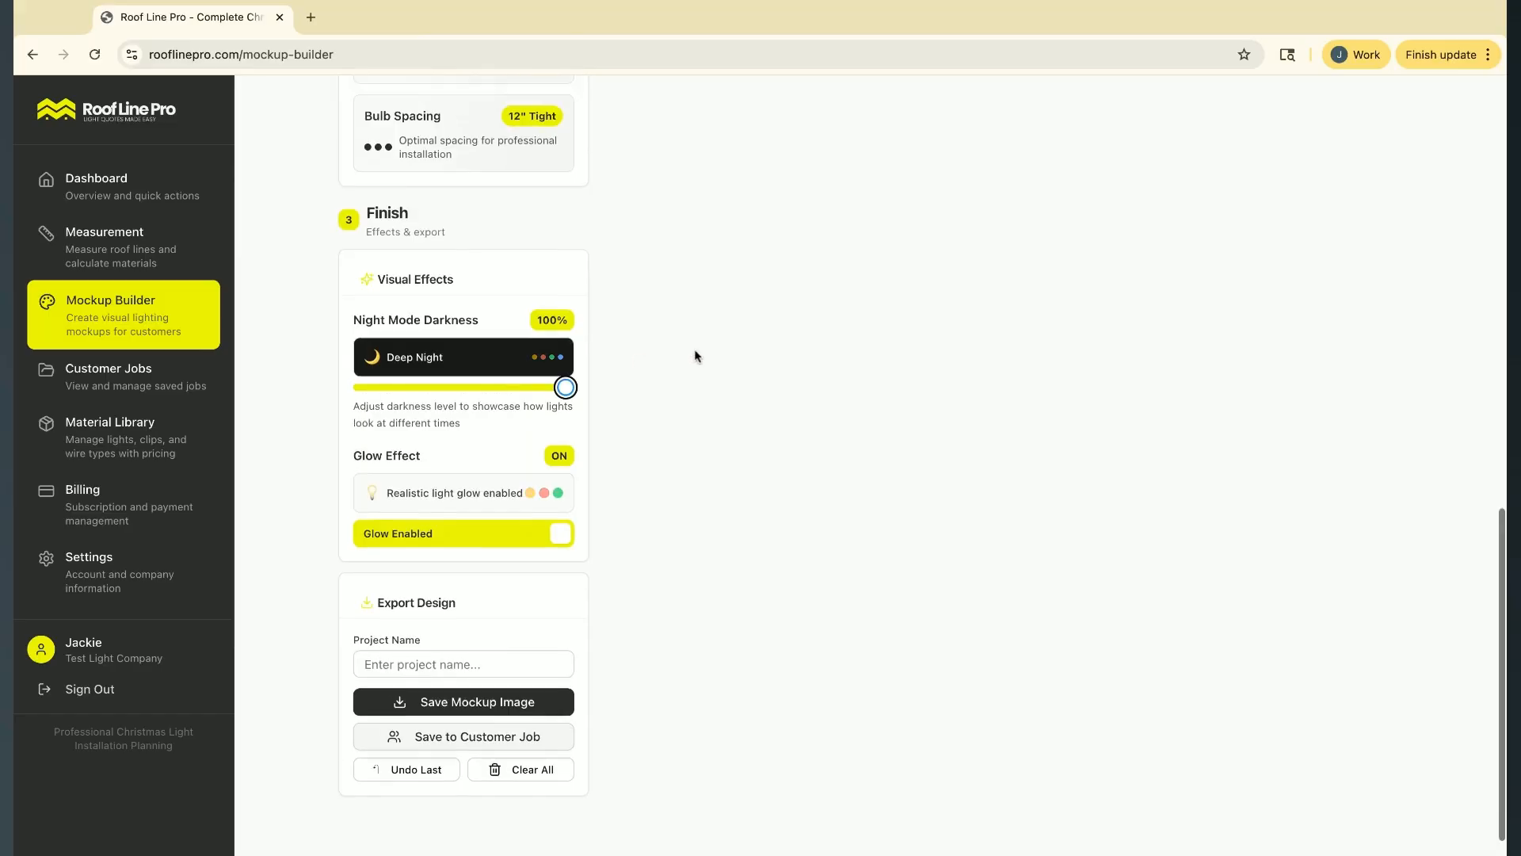
Set the mockup's night mode darkness to 80% and review the light strings on the darkened house photo
scroll(696, 356, "up", 9)
scroll(694, 351, "down", 5)
left_click_drag(563, 660, 545, 660)
key("Left")
scroll(896, 551, "up", 7)
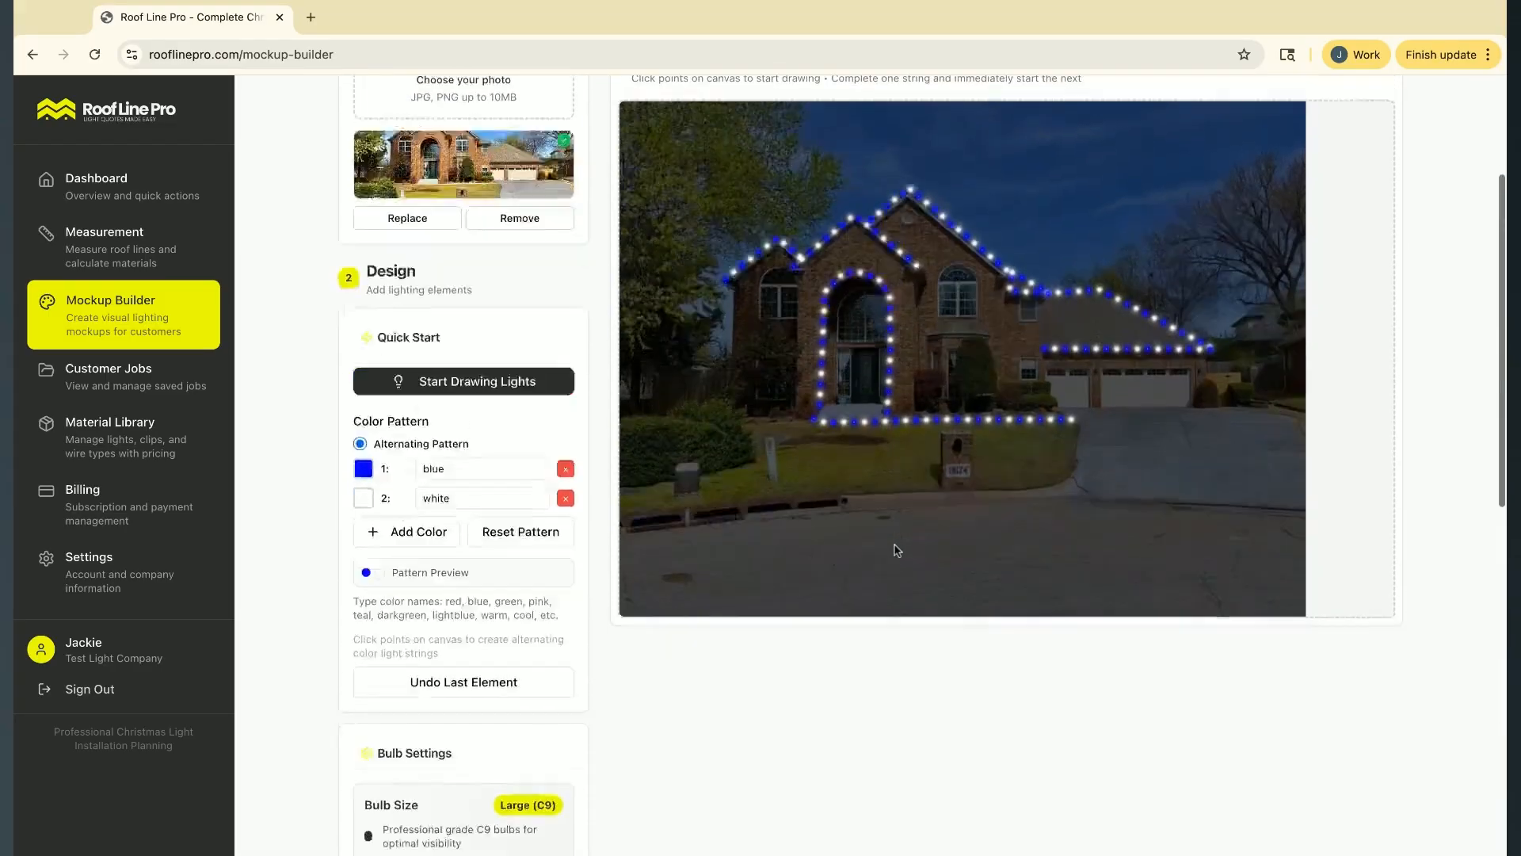
scroll(896, 551, "down", 4)
scroll(888, 434, "up", 4)
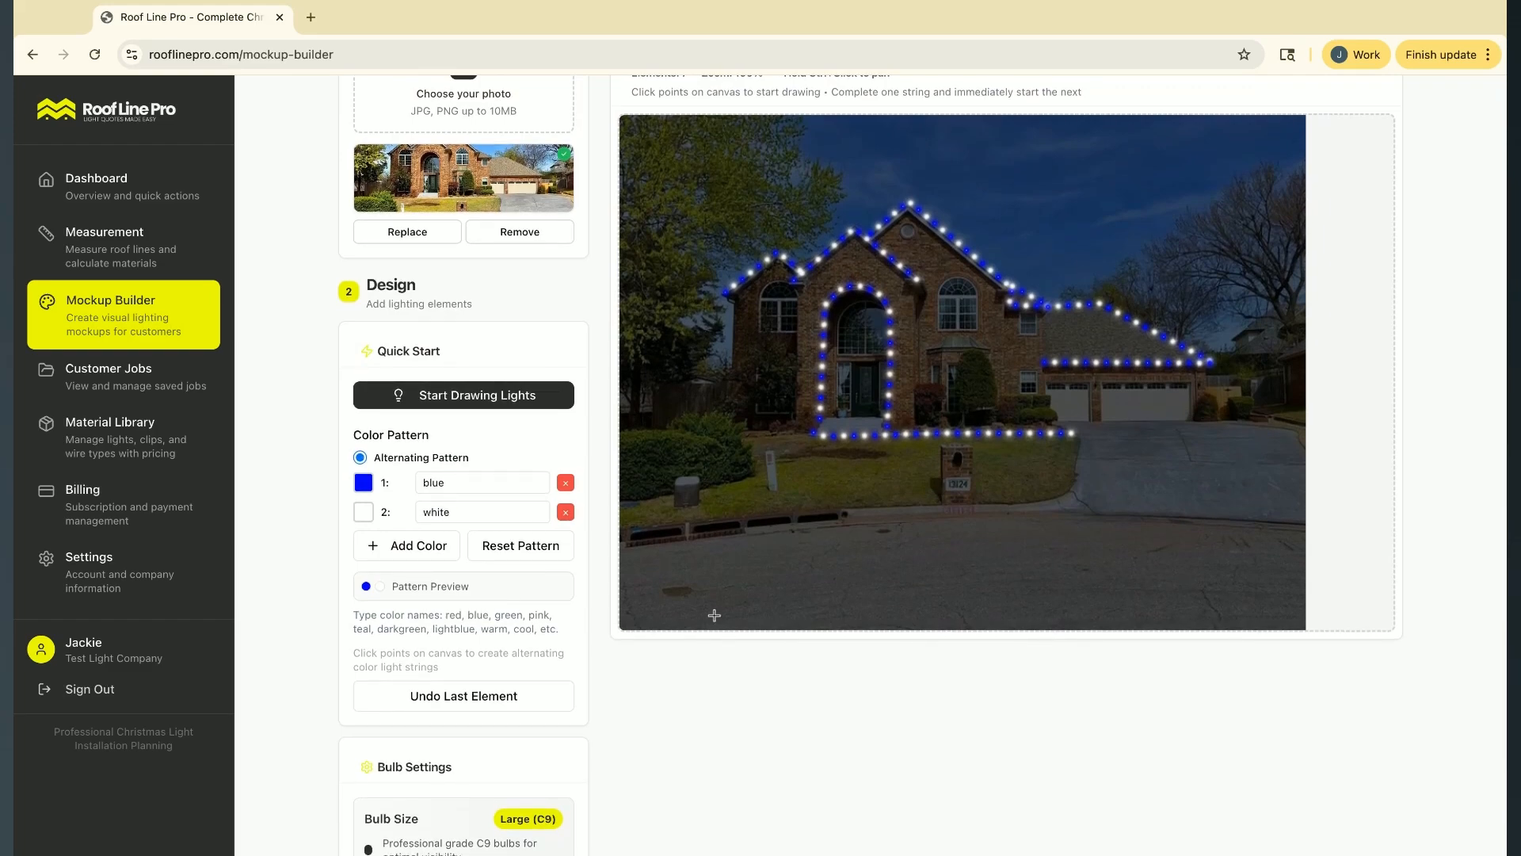
scroll(665, 760, "down", 2)
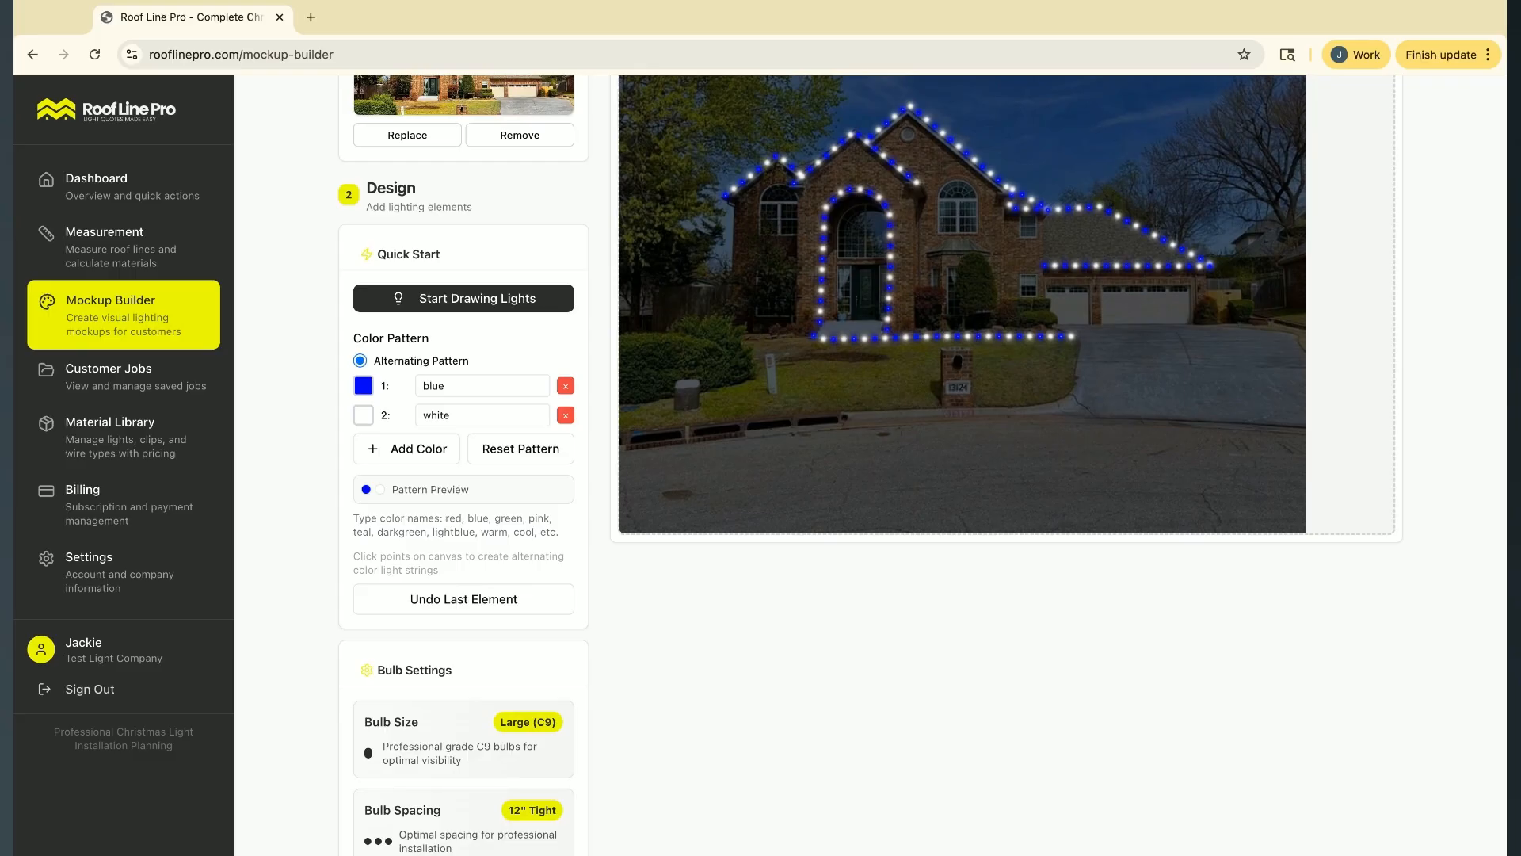
scroll(604, 696, "down", 4)
scroll(539, 607, "up", 7)
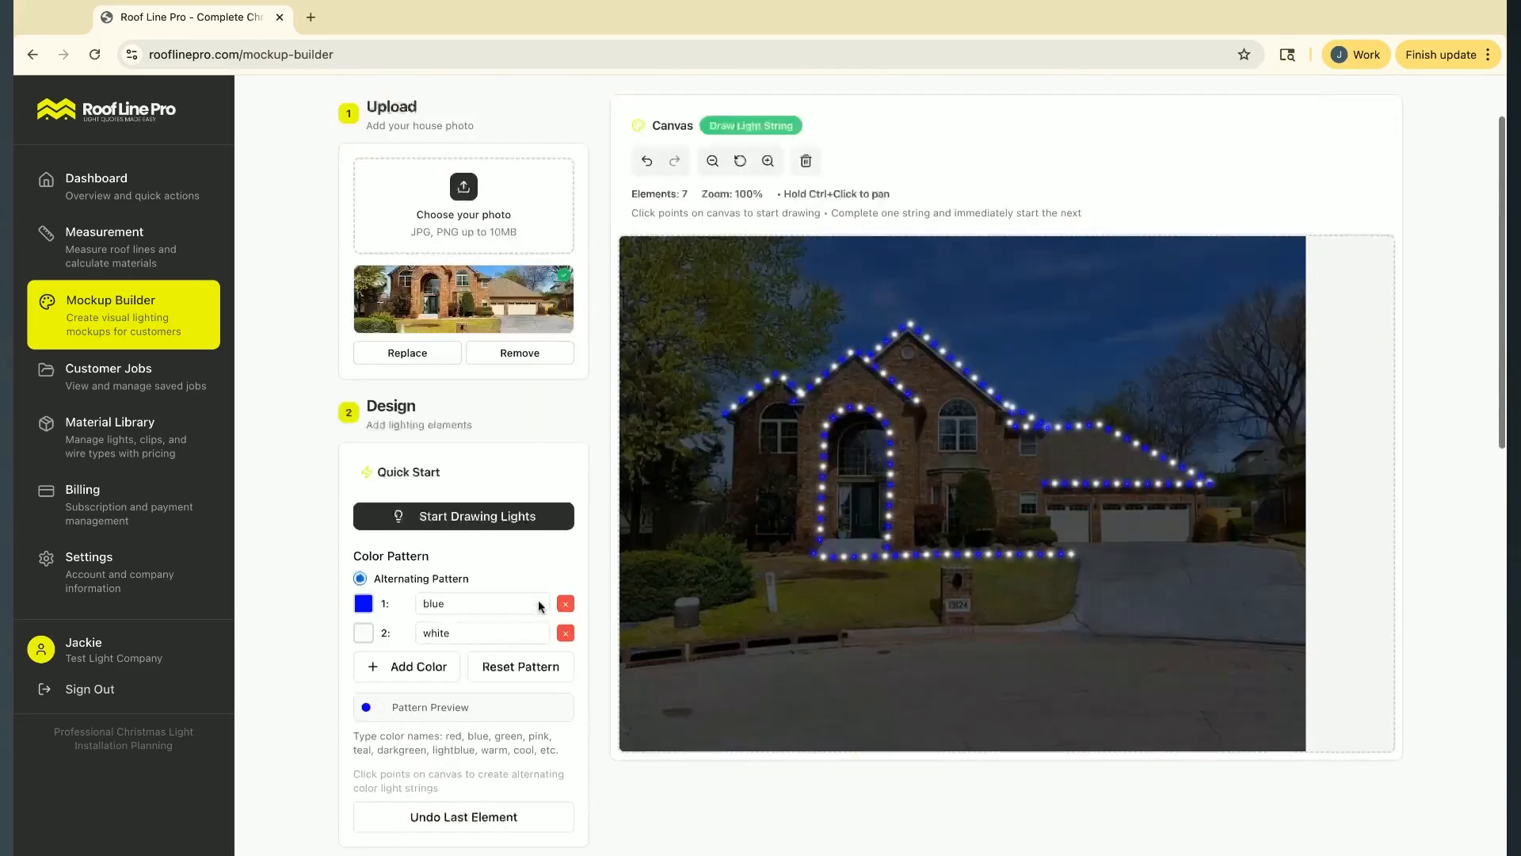
scroll(450, 516, "down", 1)
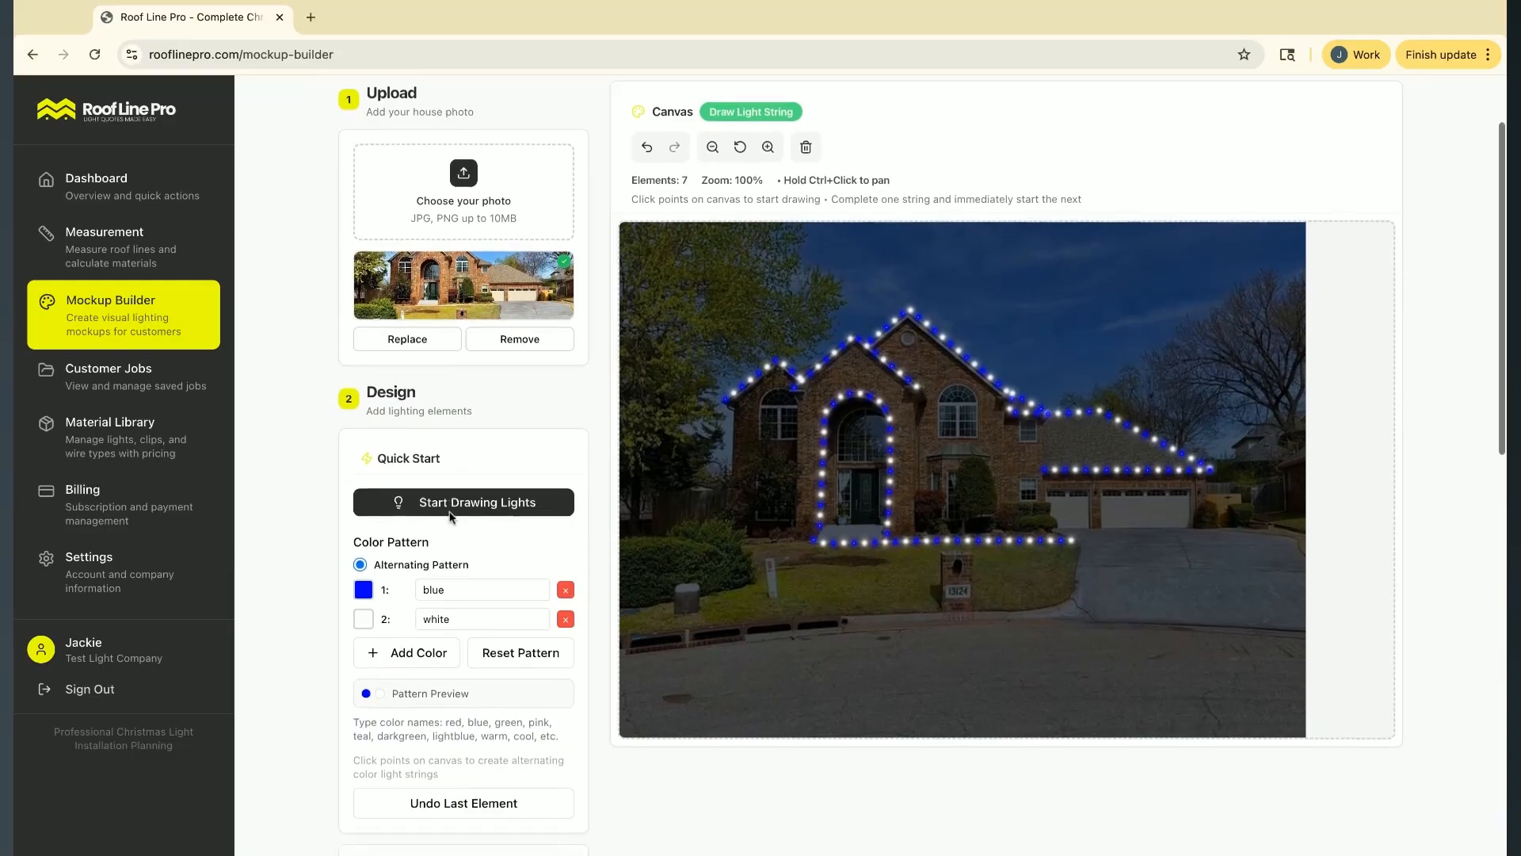
Save the finished mockup to the customer's existing job, leaving the project name blank
scroll(450, 516, "down", 10)
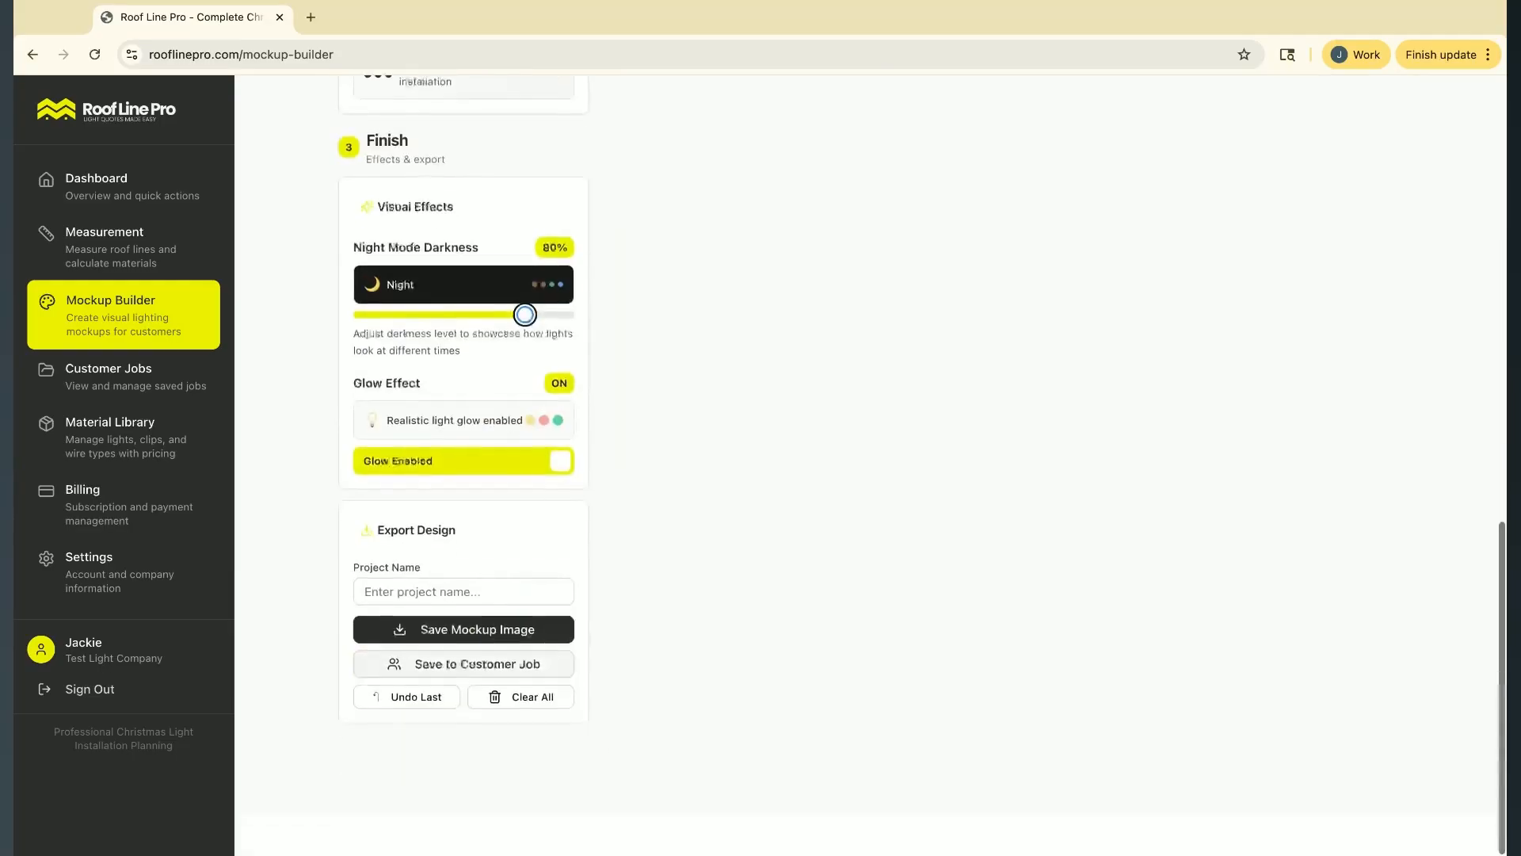
left_click(425, 638)
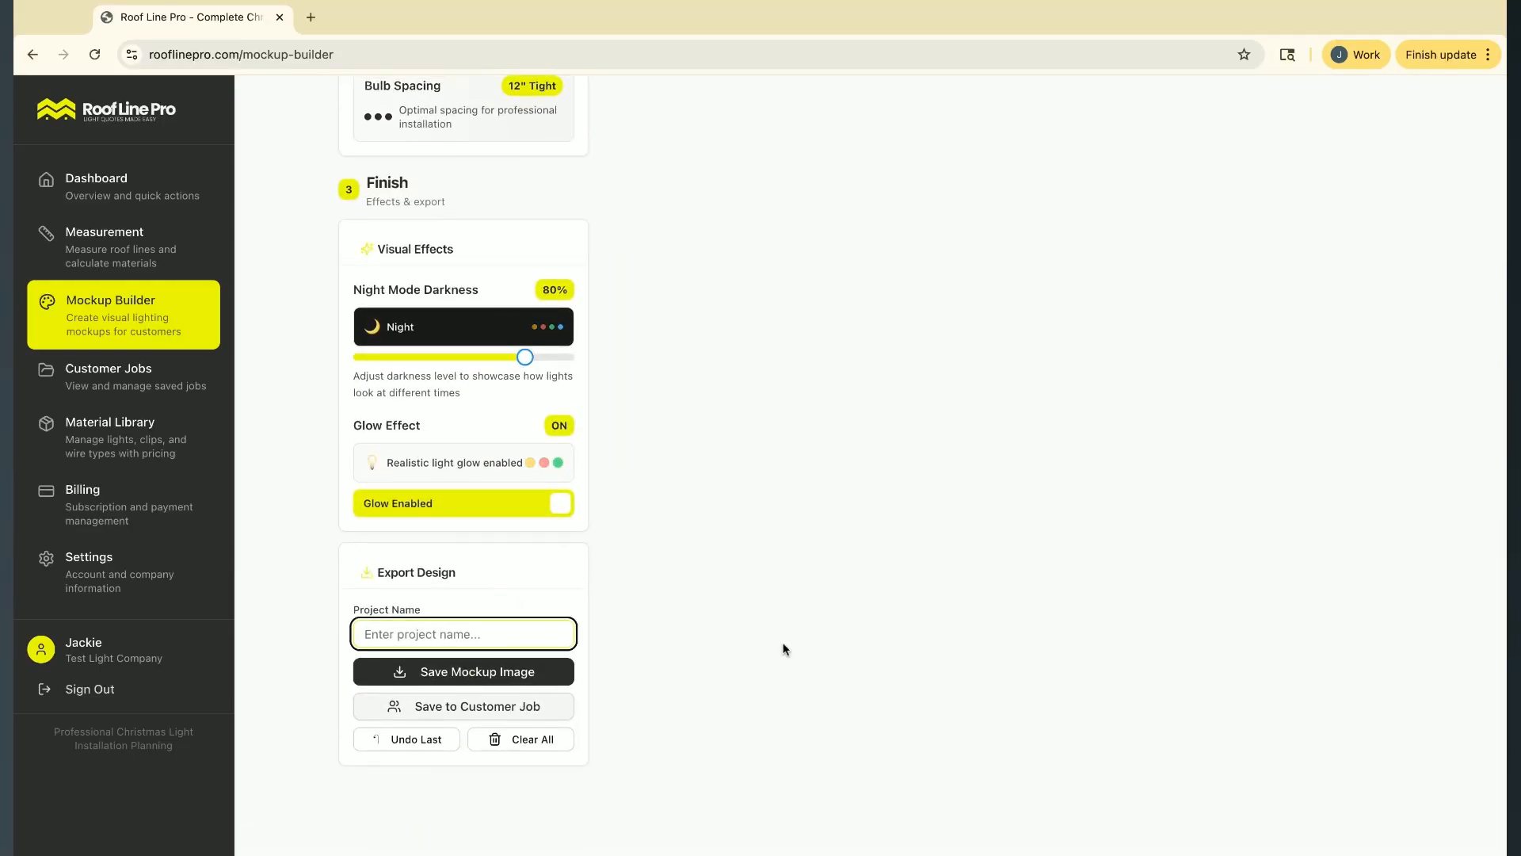
left_click(477, 709)
left_click(724, 465)
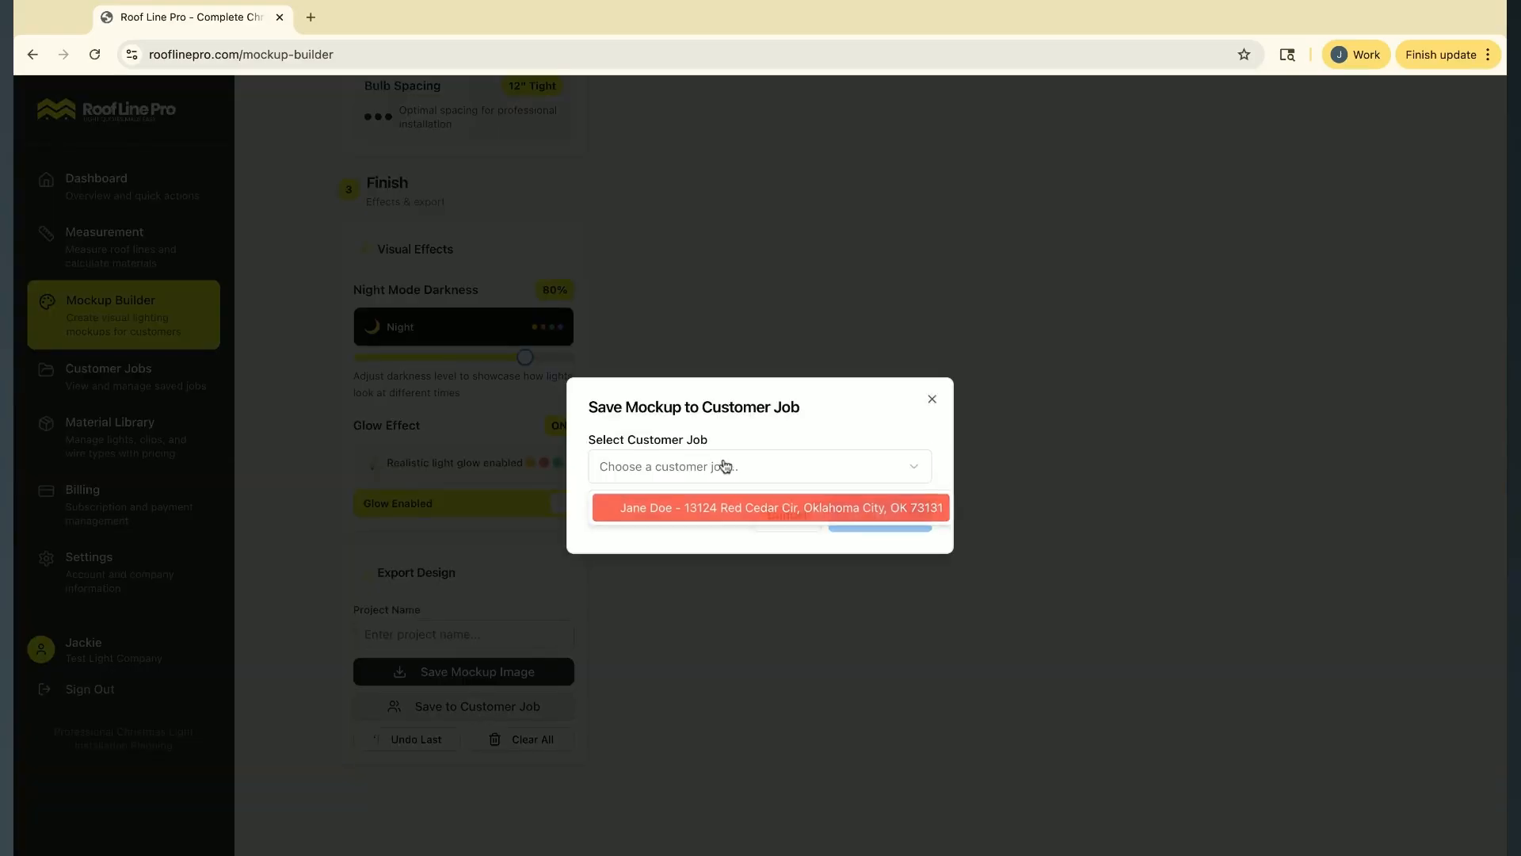
left_click(710, 508)
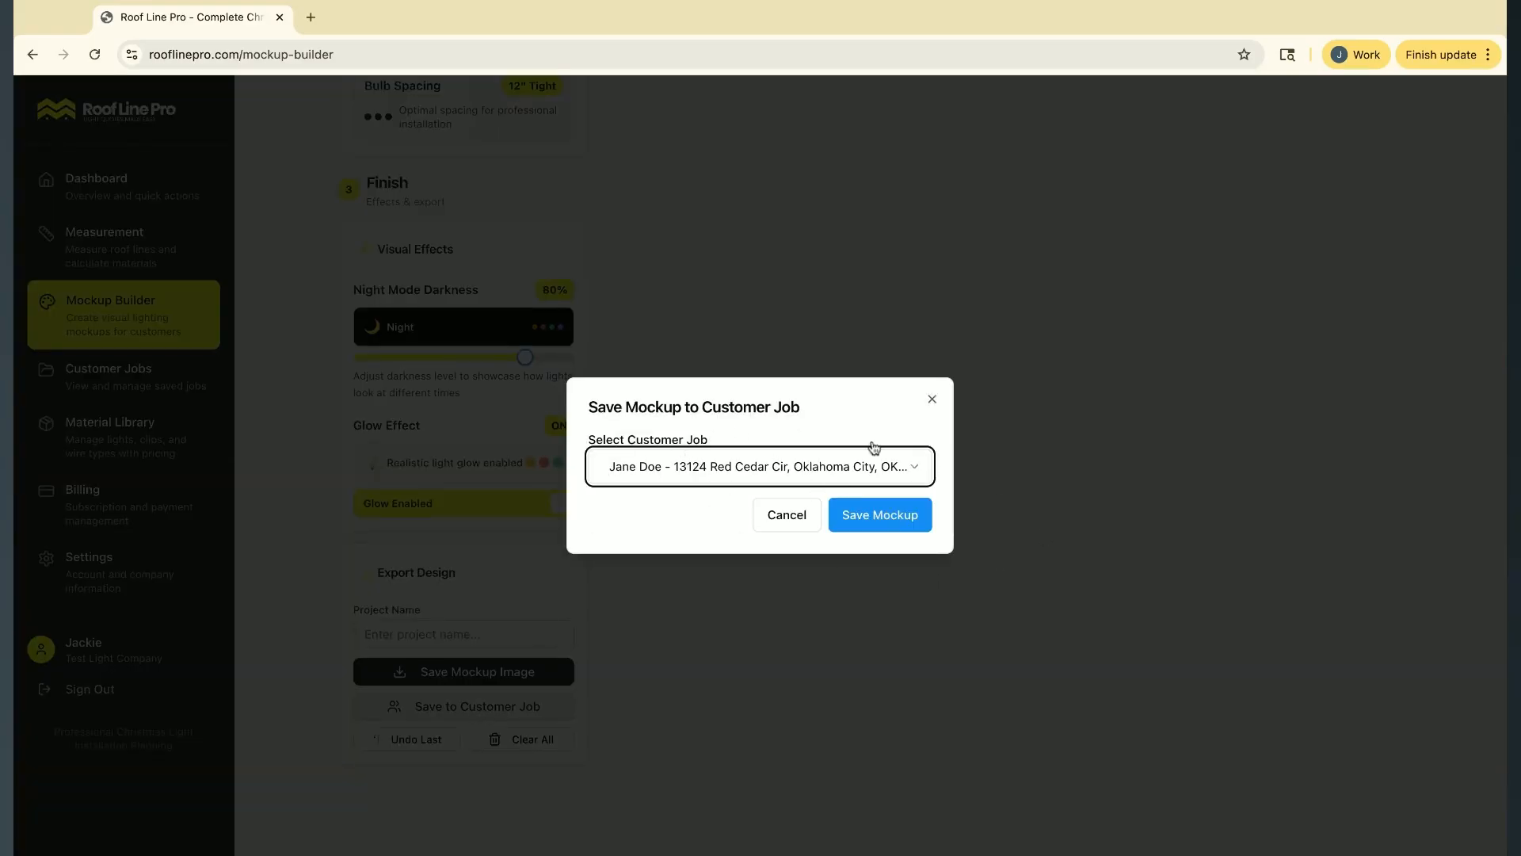
left_click(898, 522)
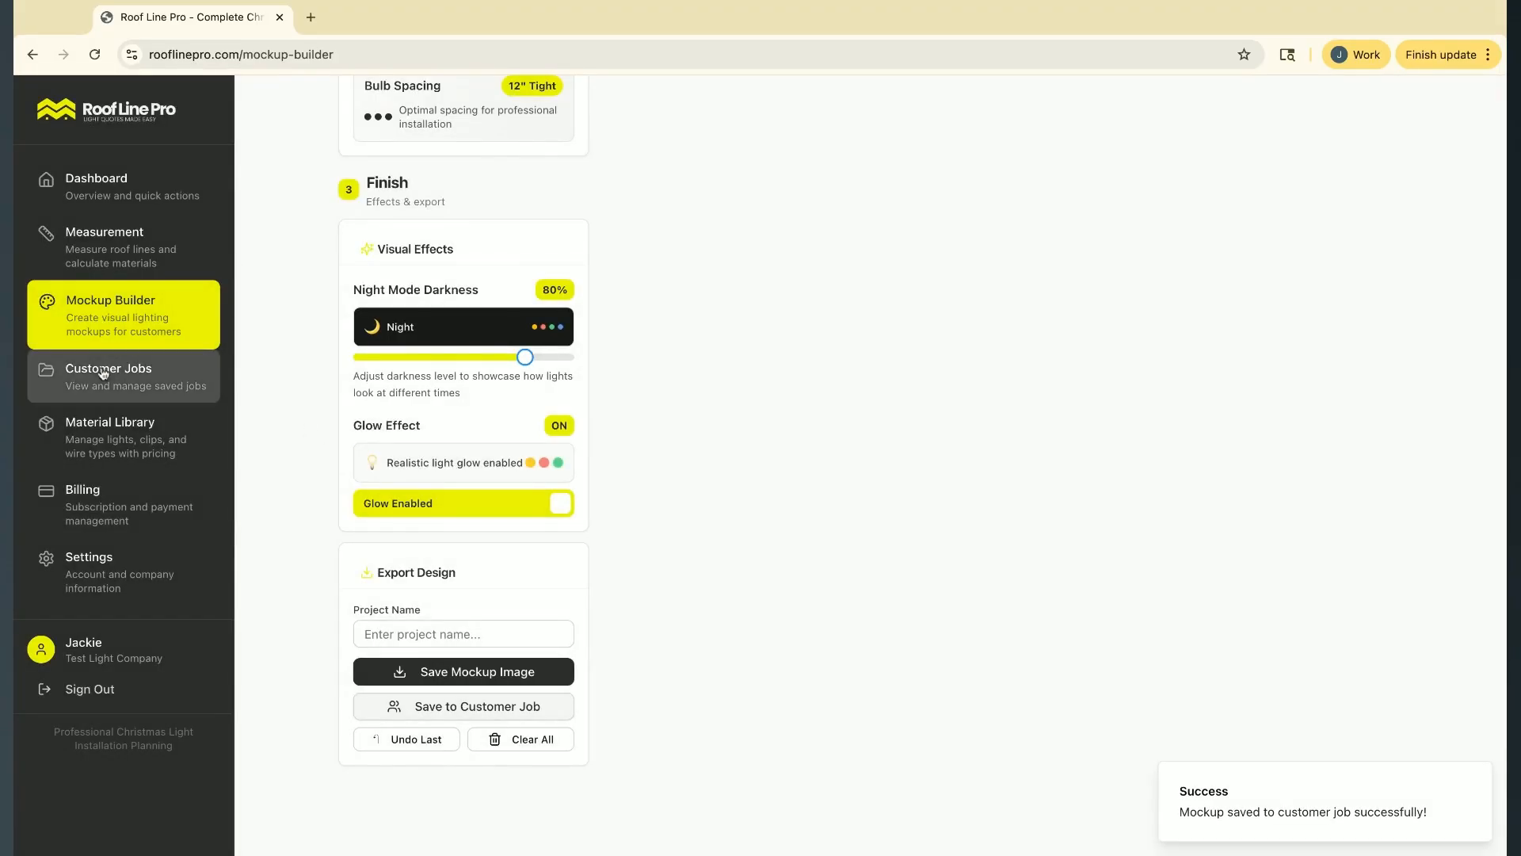
Open the customer's job details and expand the saved mockup to view its image and lighting details
left_click(102, 373)
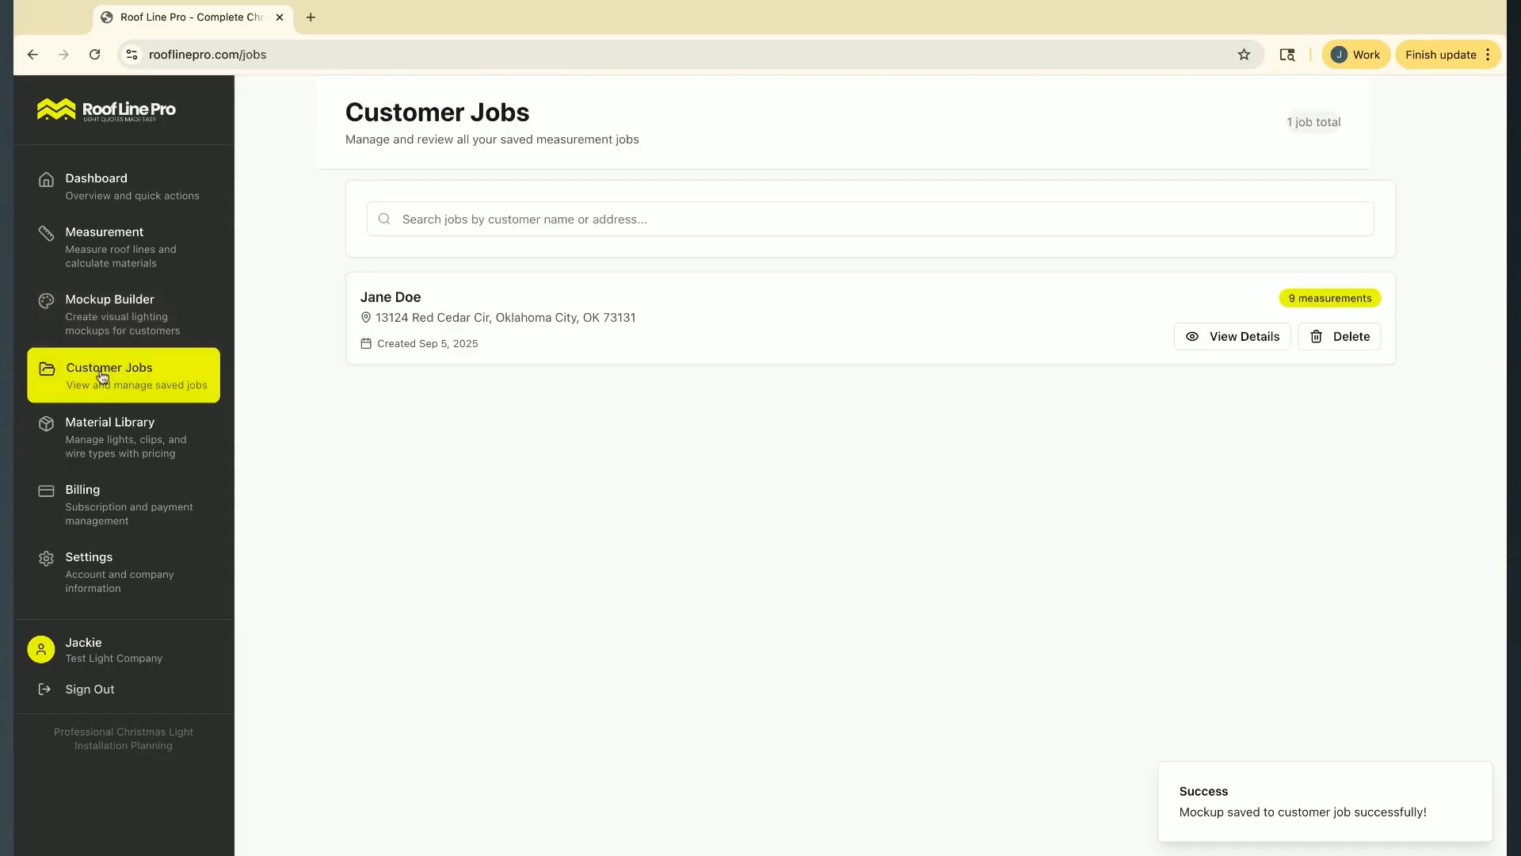
left_click(1196, 334)
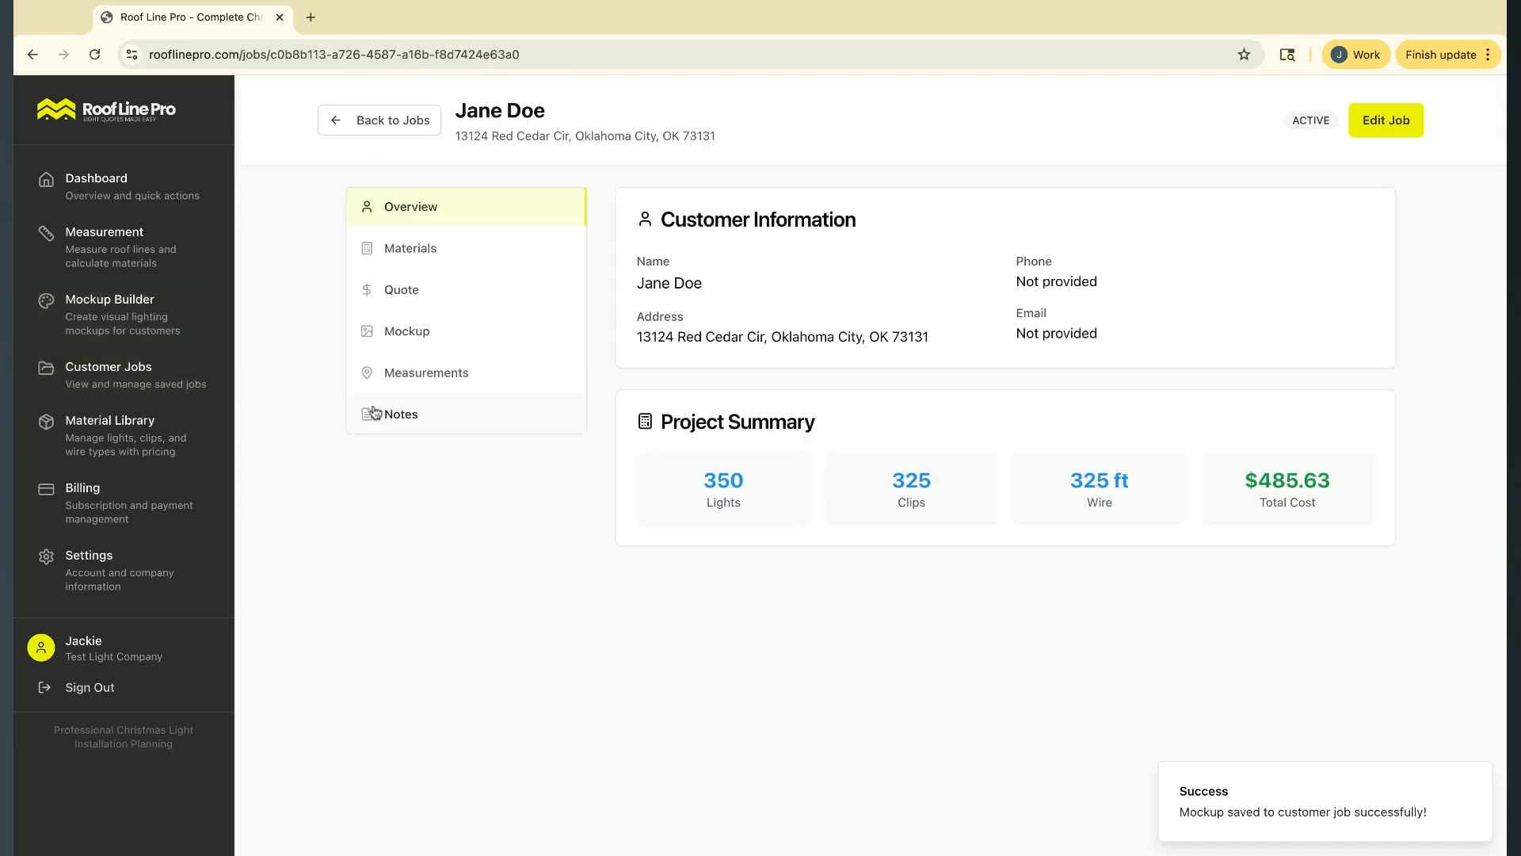
left_click(471, 332)
left_click(1160, 290)
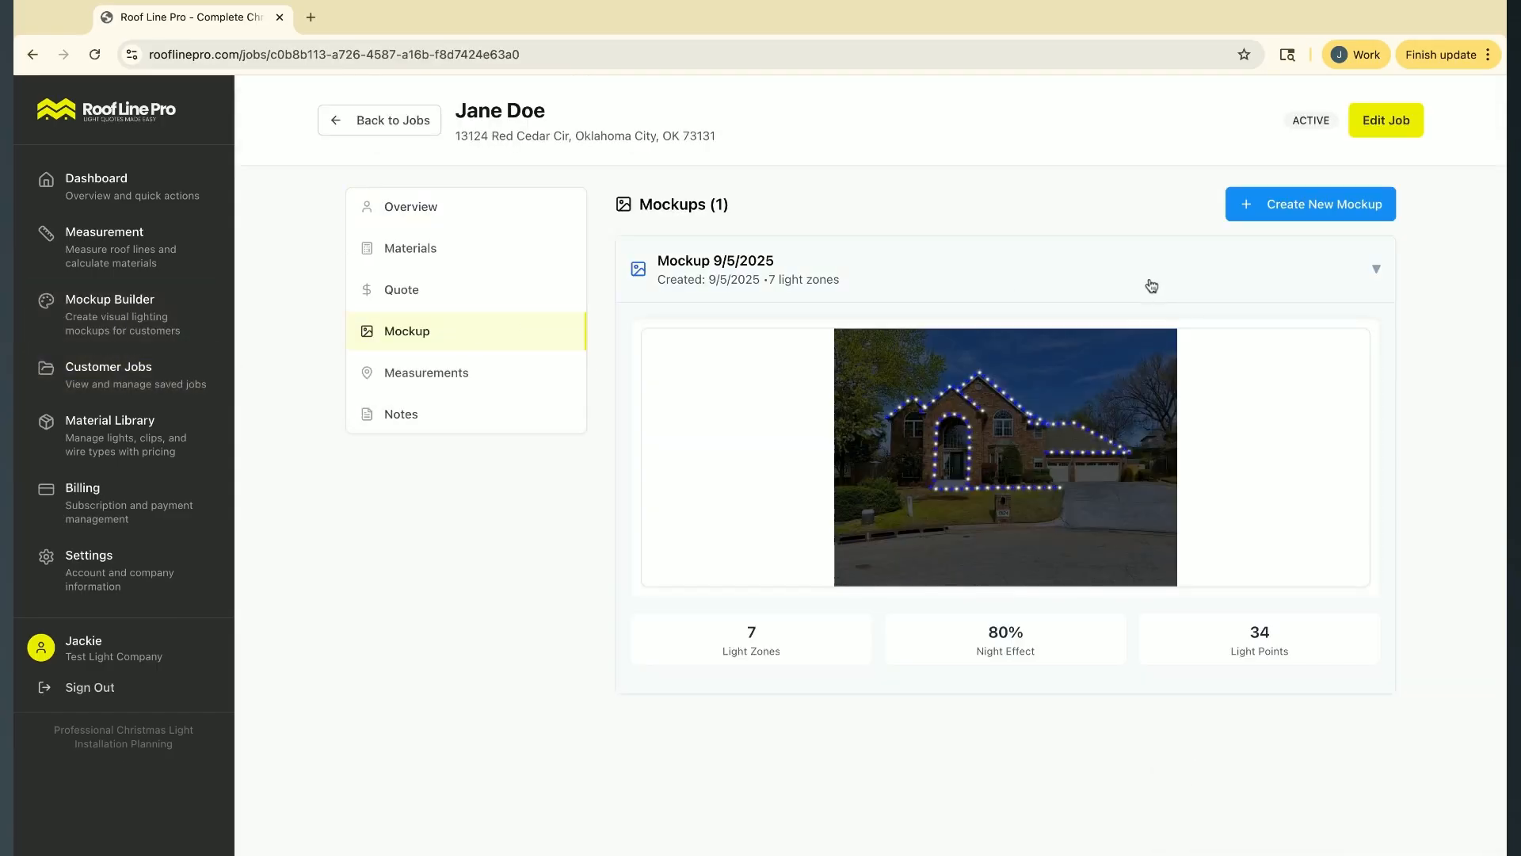
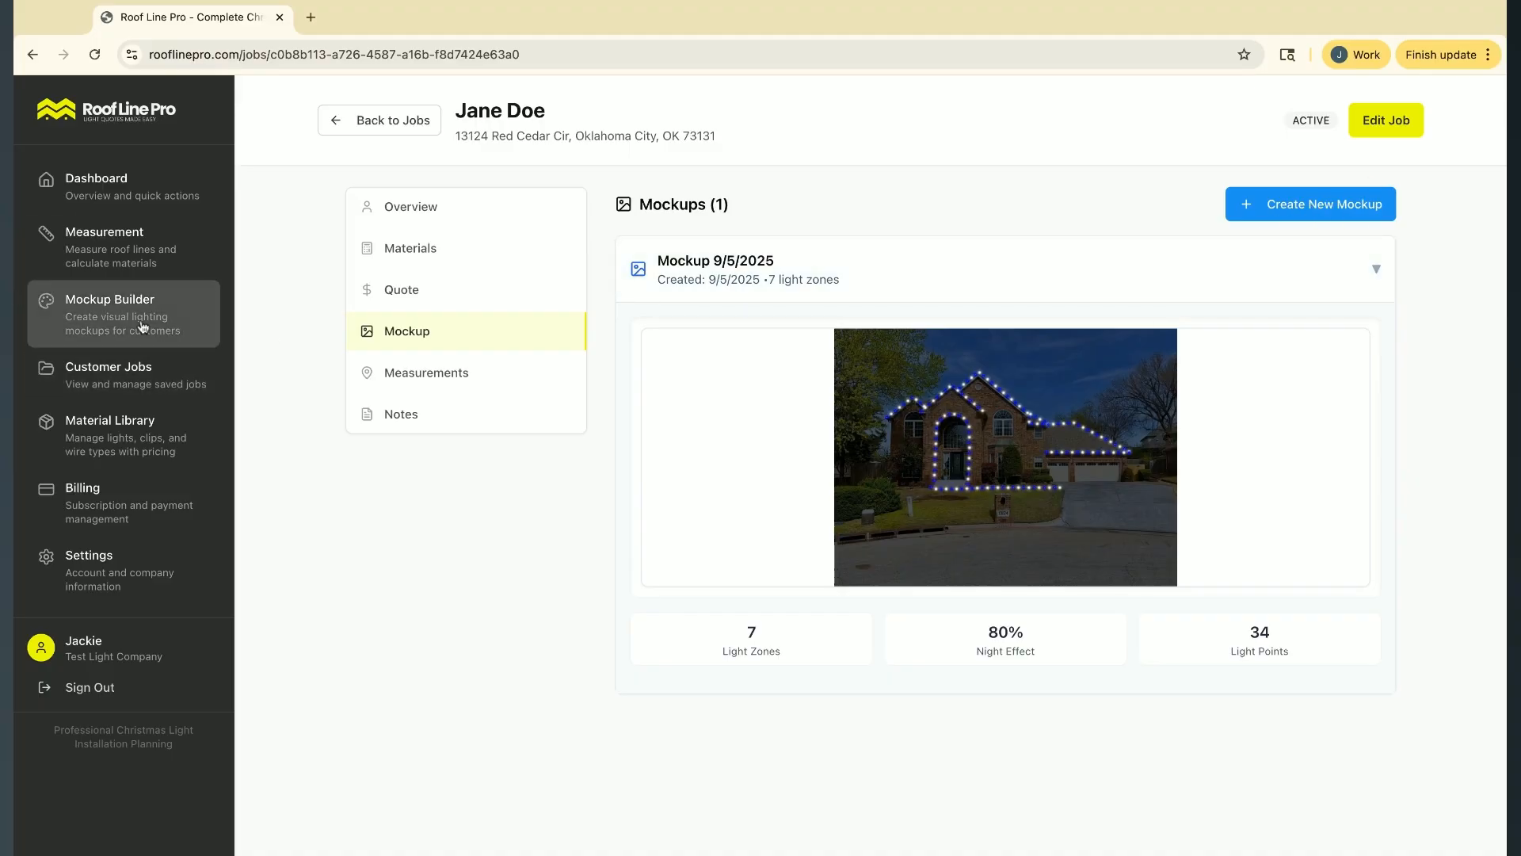
Collapse the mockup's details and attach Mockup 9/5/2025 as the mockup design in the customer's quote
left_click(1226, 282)
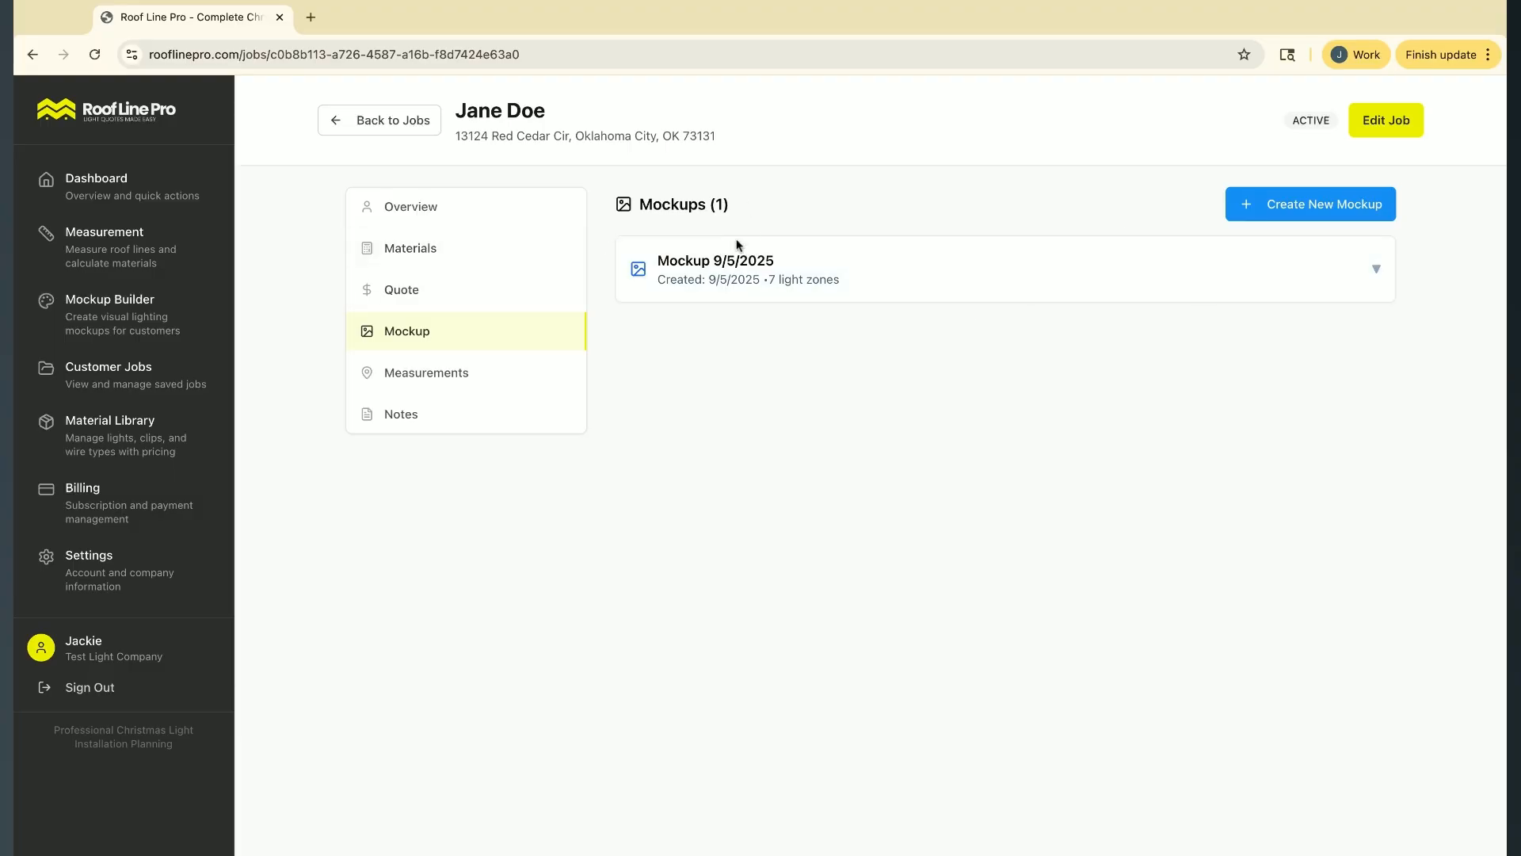
left_click(510, 291)
scroll(898, 524, "down", 5)
scroll(897, 524, "down", 2)
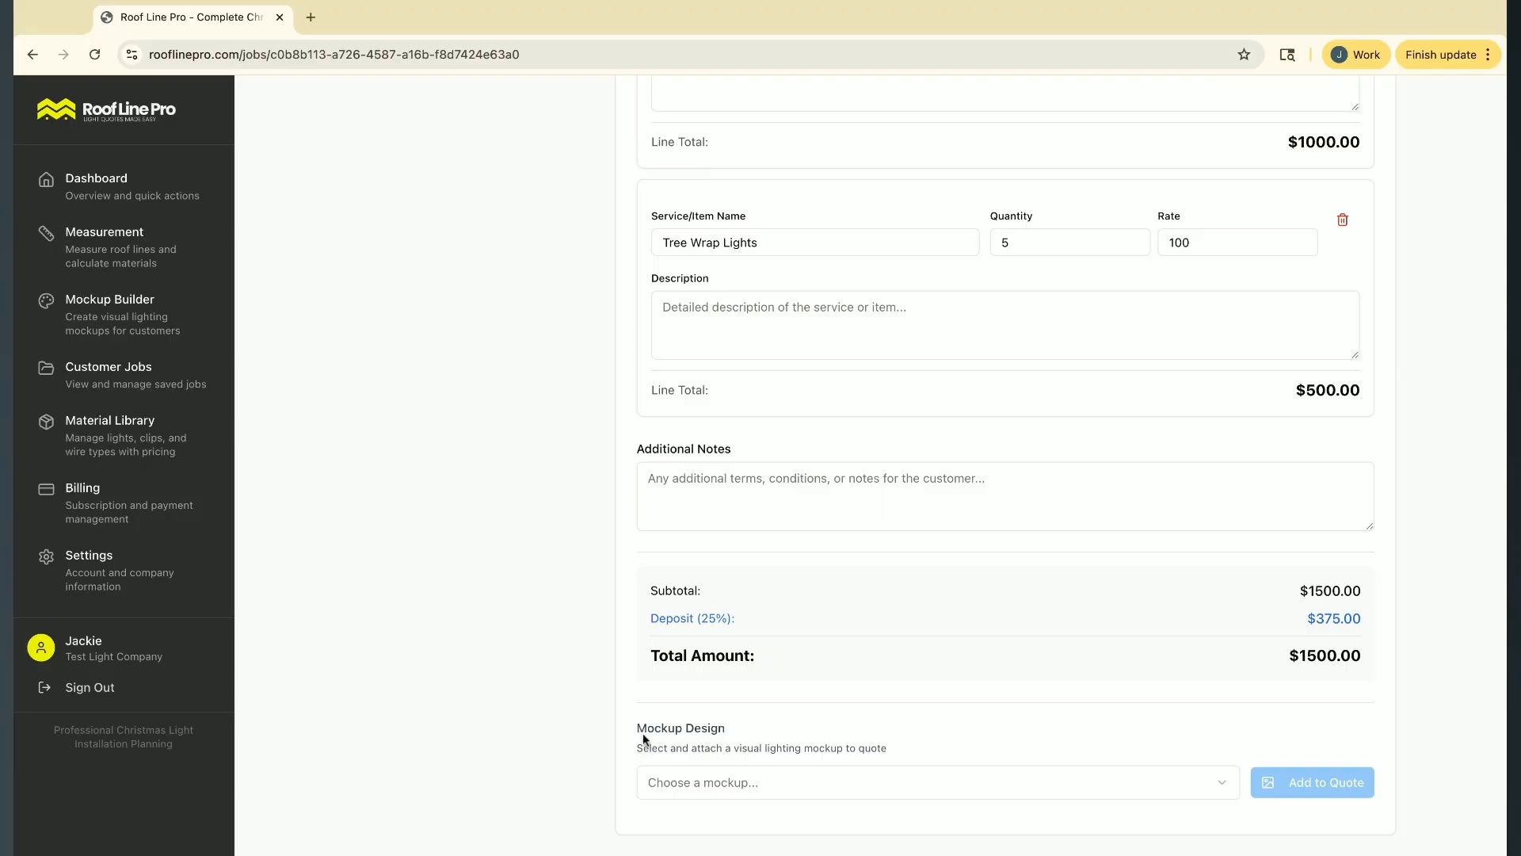
left_click(725, 780)
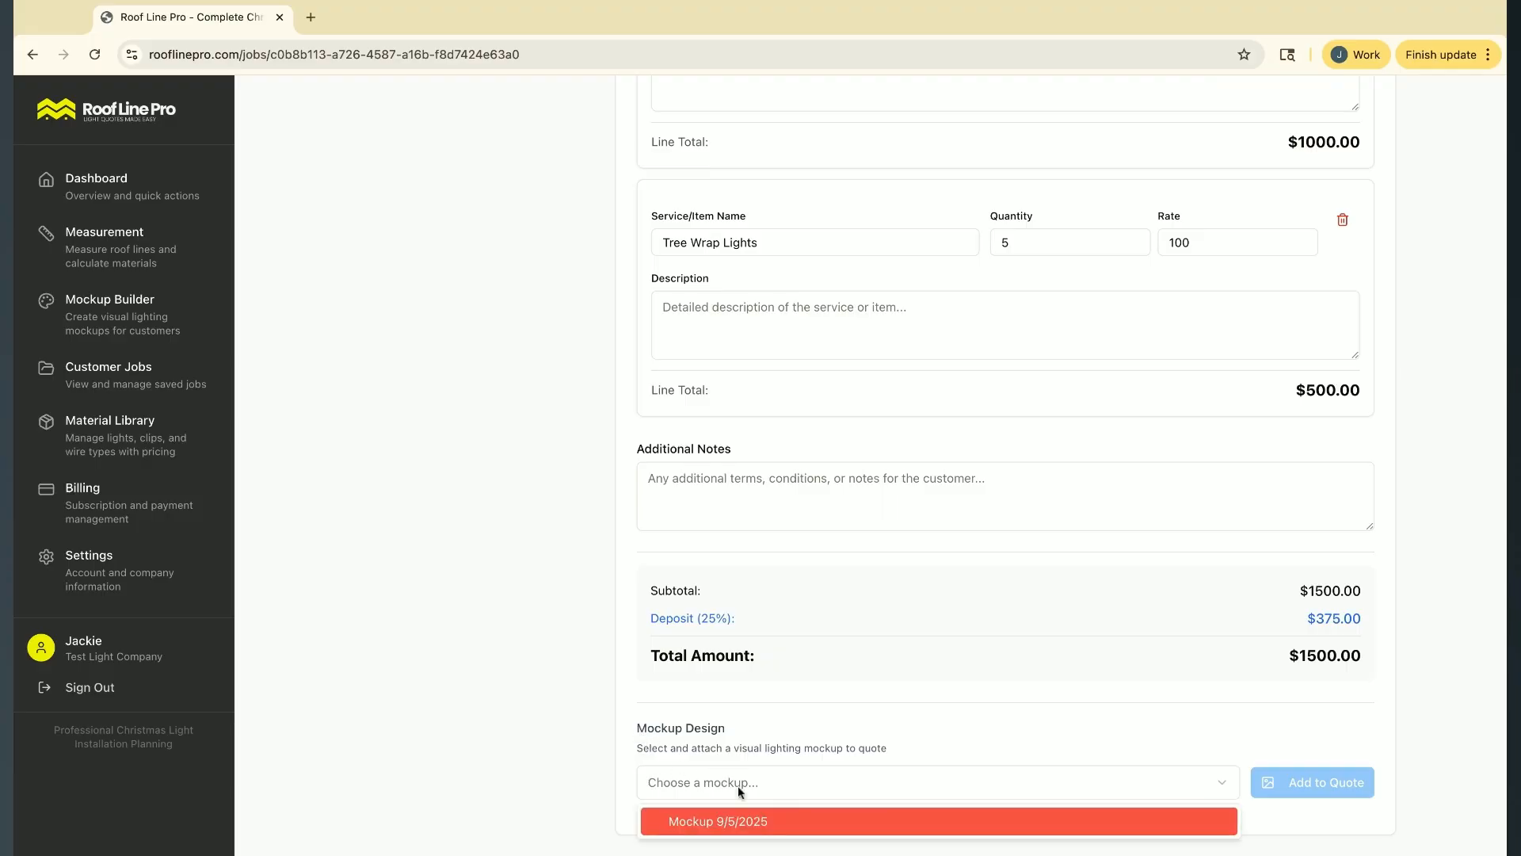
left_click(873, 826)
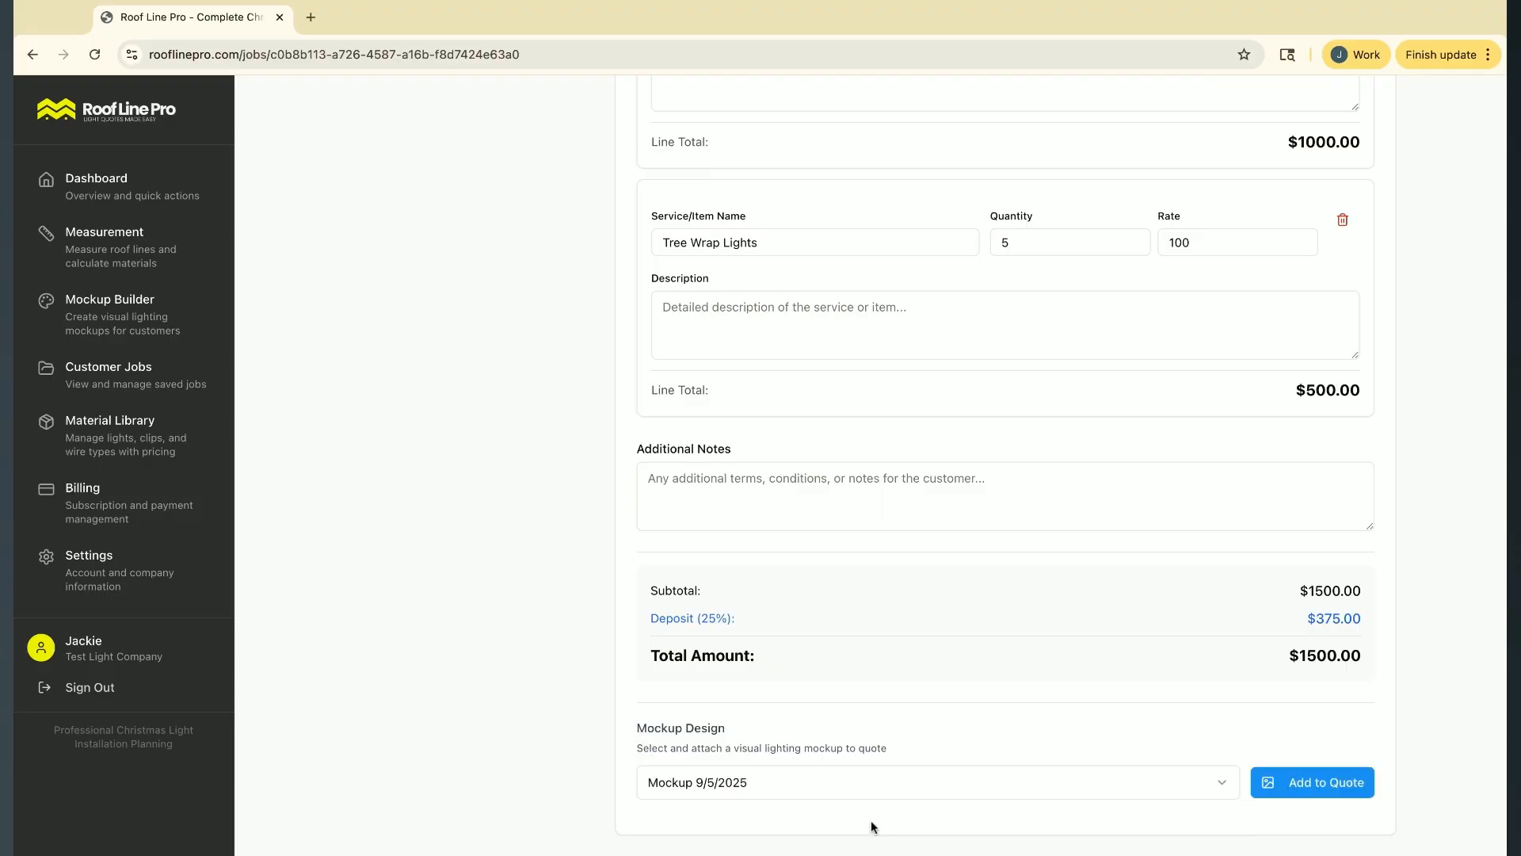
left_click(1347, 783)
scroll(1118, 633, "down", 1)
scroll(1119, 625, "down", 6)
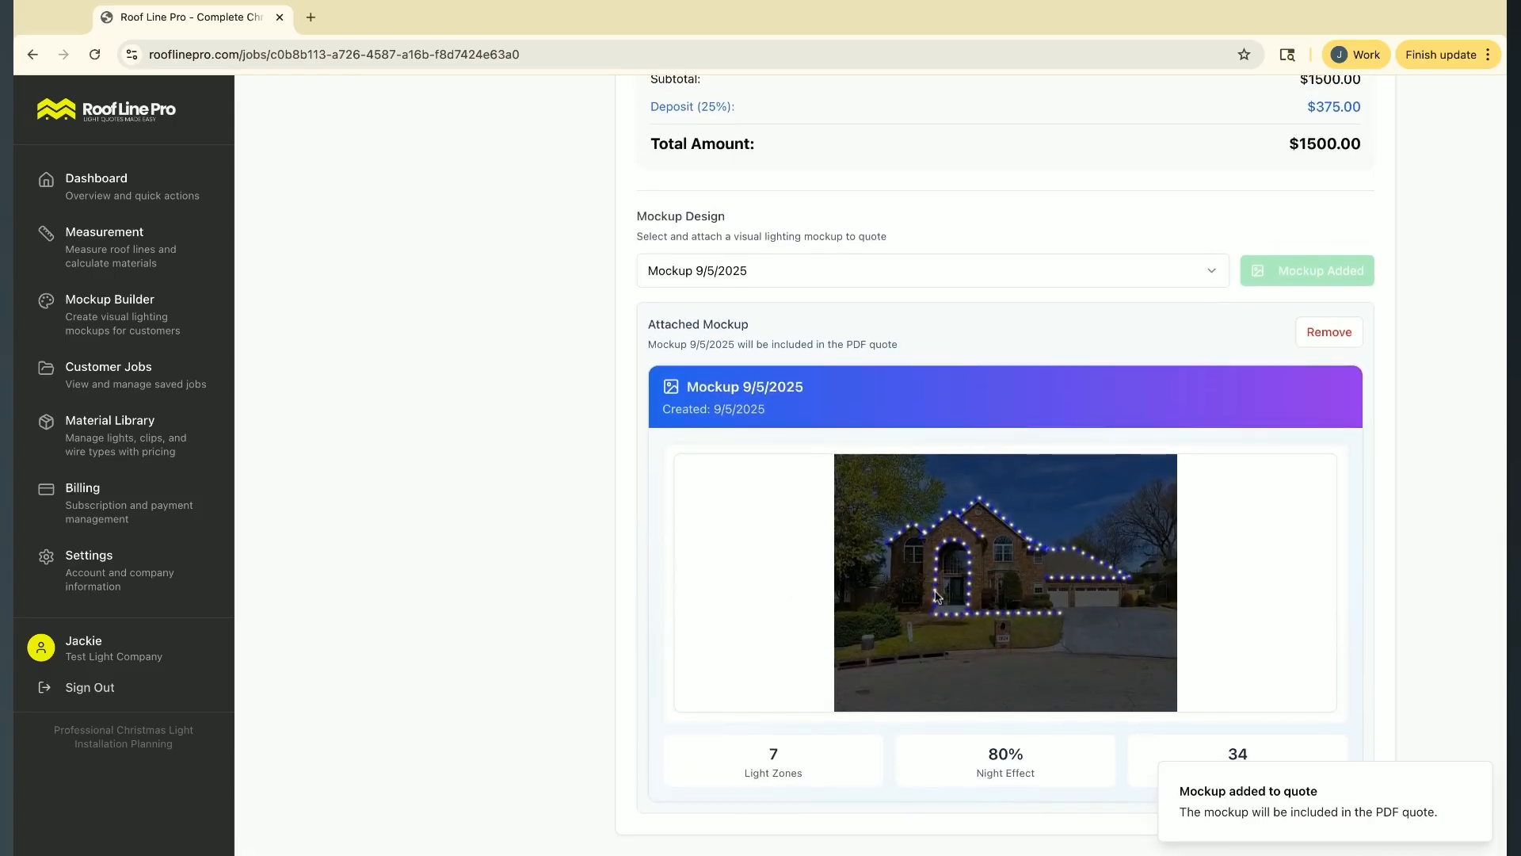
Save the customer's quote with the attached mockup and review its line items and mockup section
scroll(1083, 265, "up", 15)
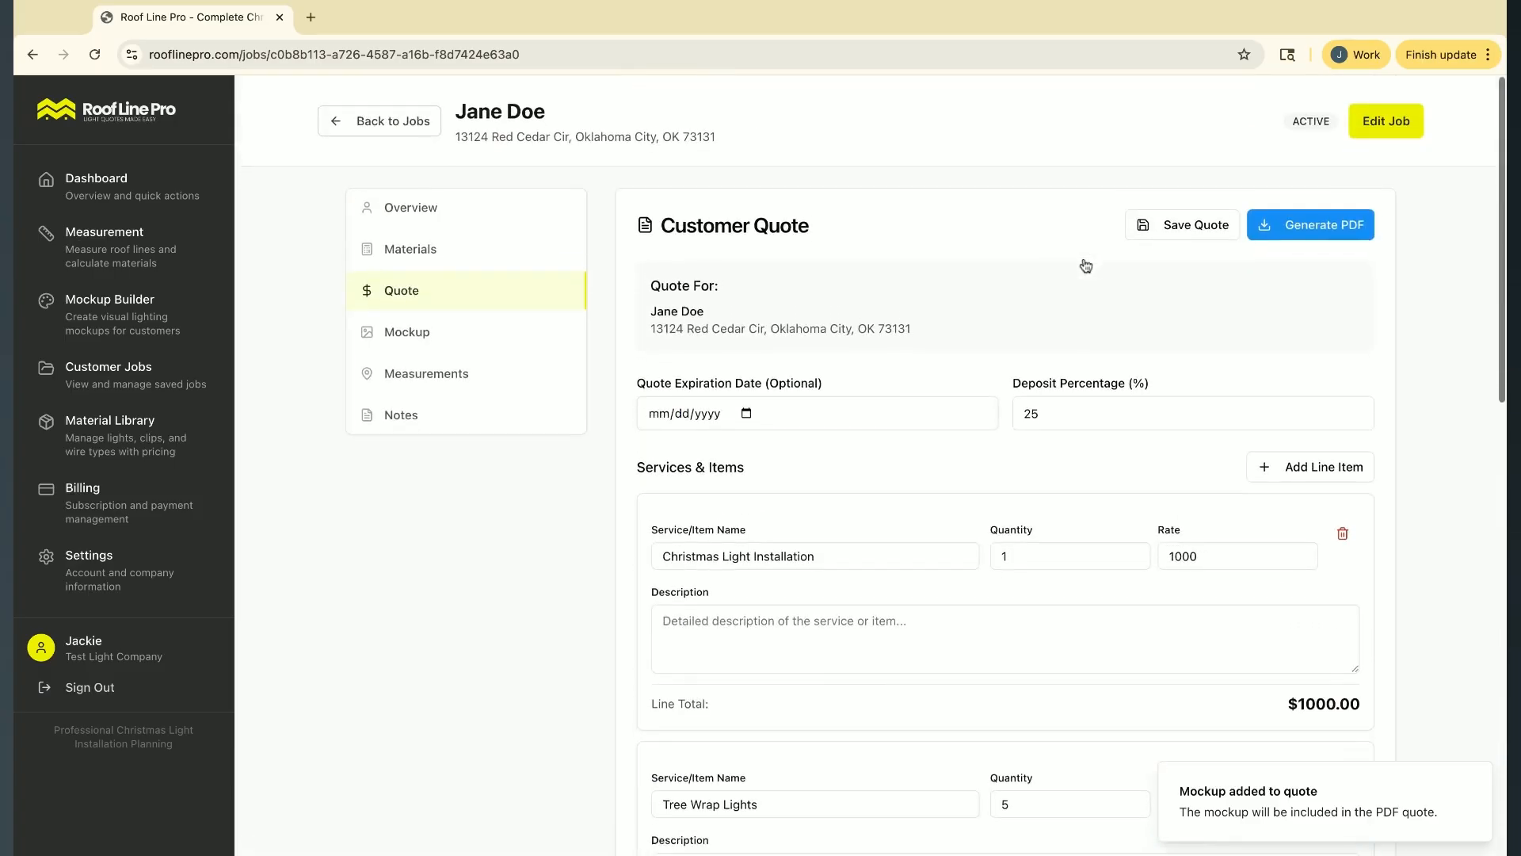
left_click(1188, 223)
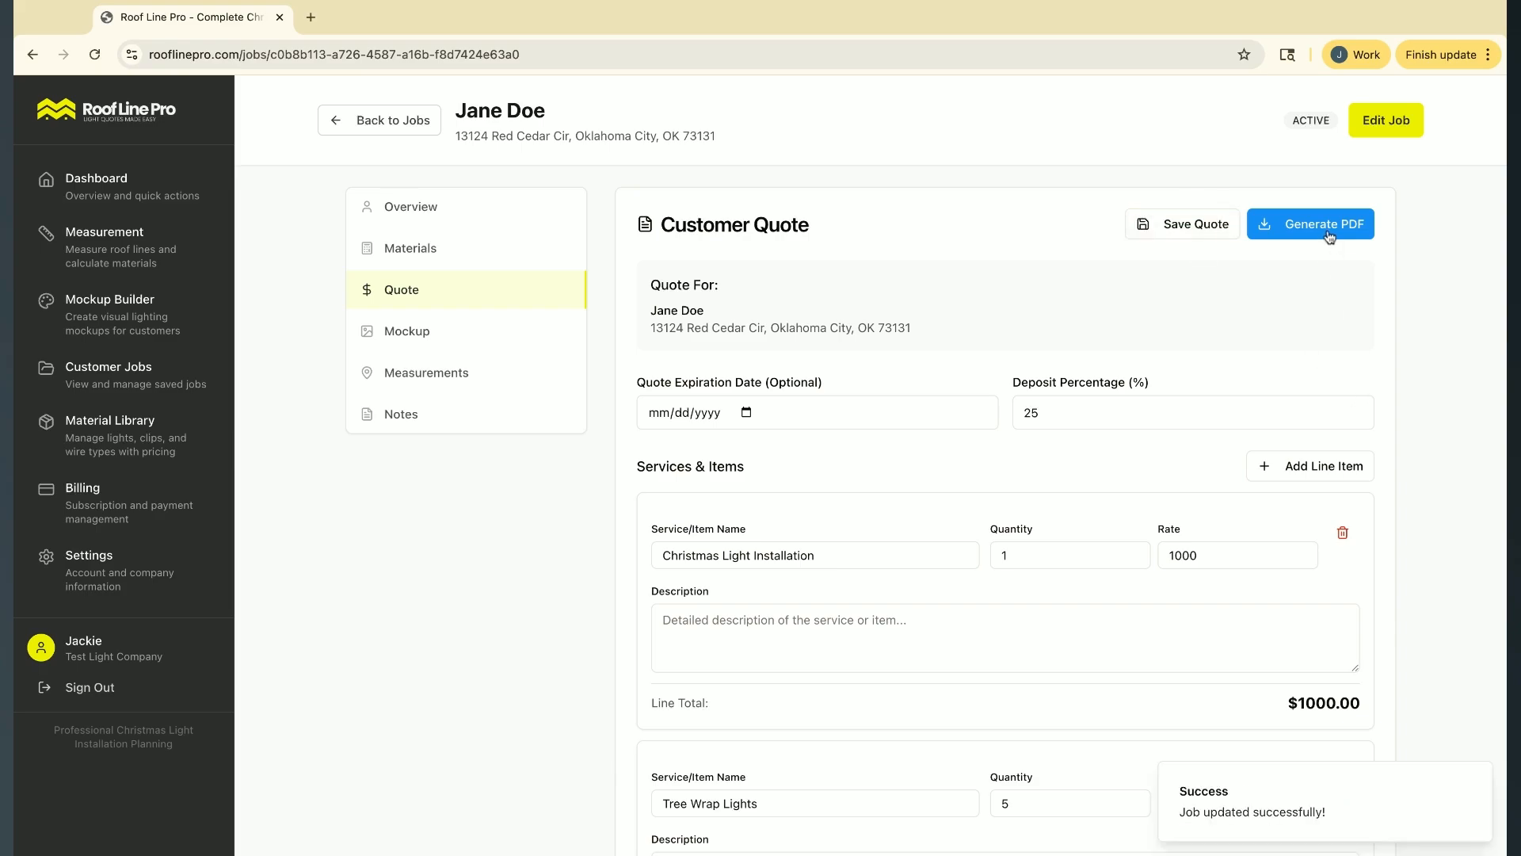
scroll(818, 581, "down", 15)
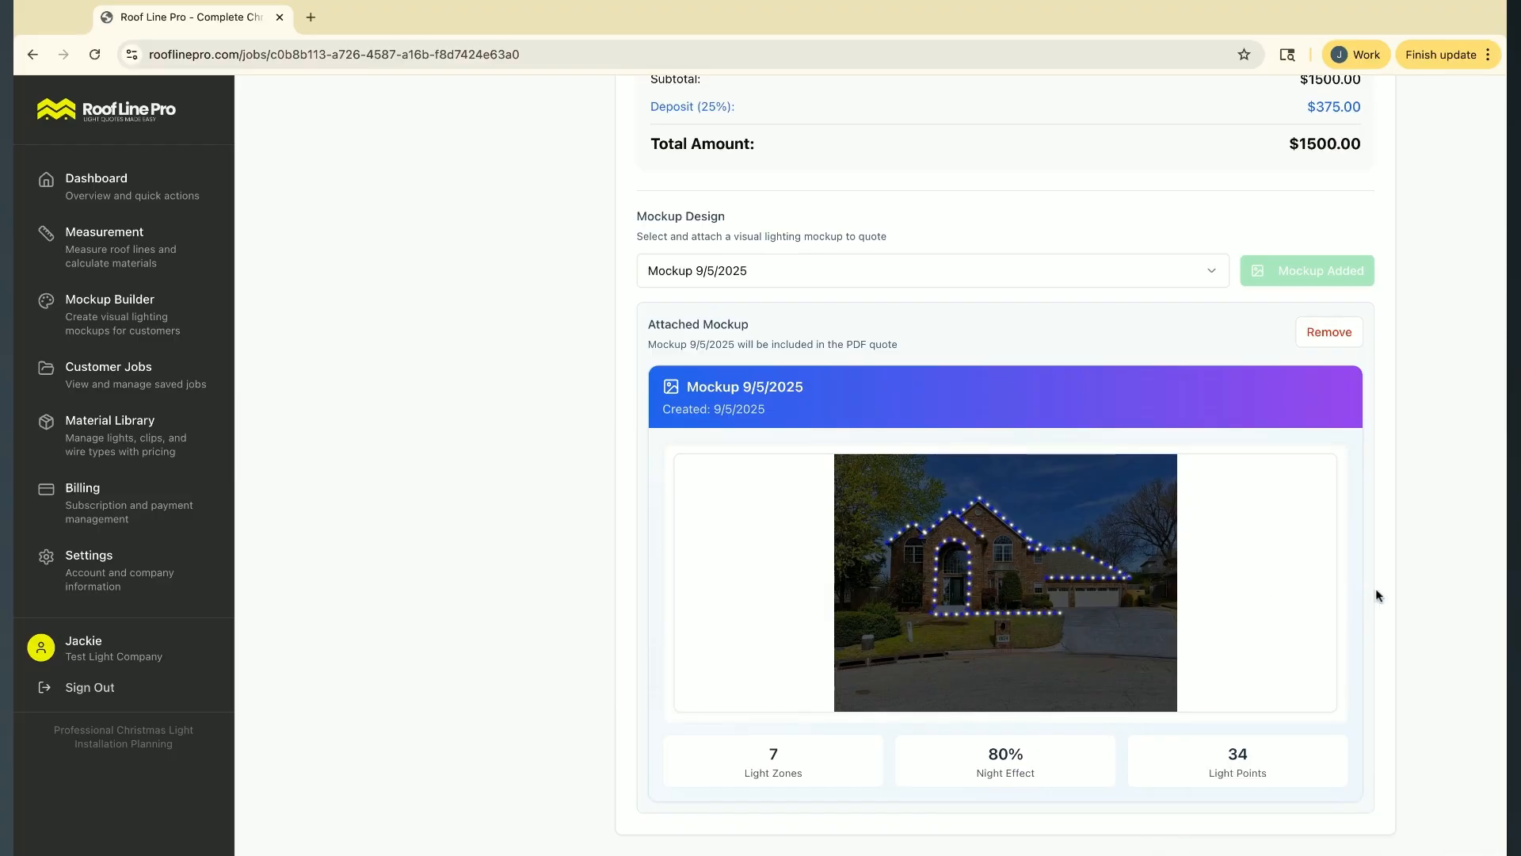
scroll(1099, 454, "up", 6)
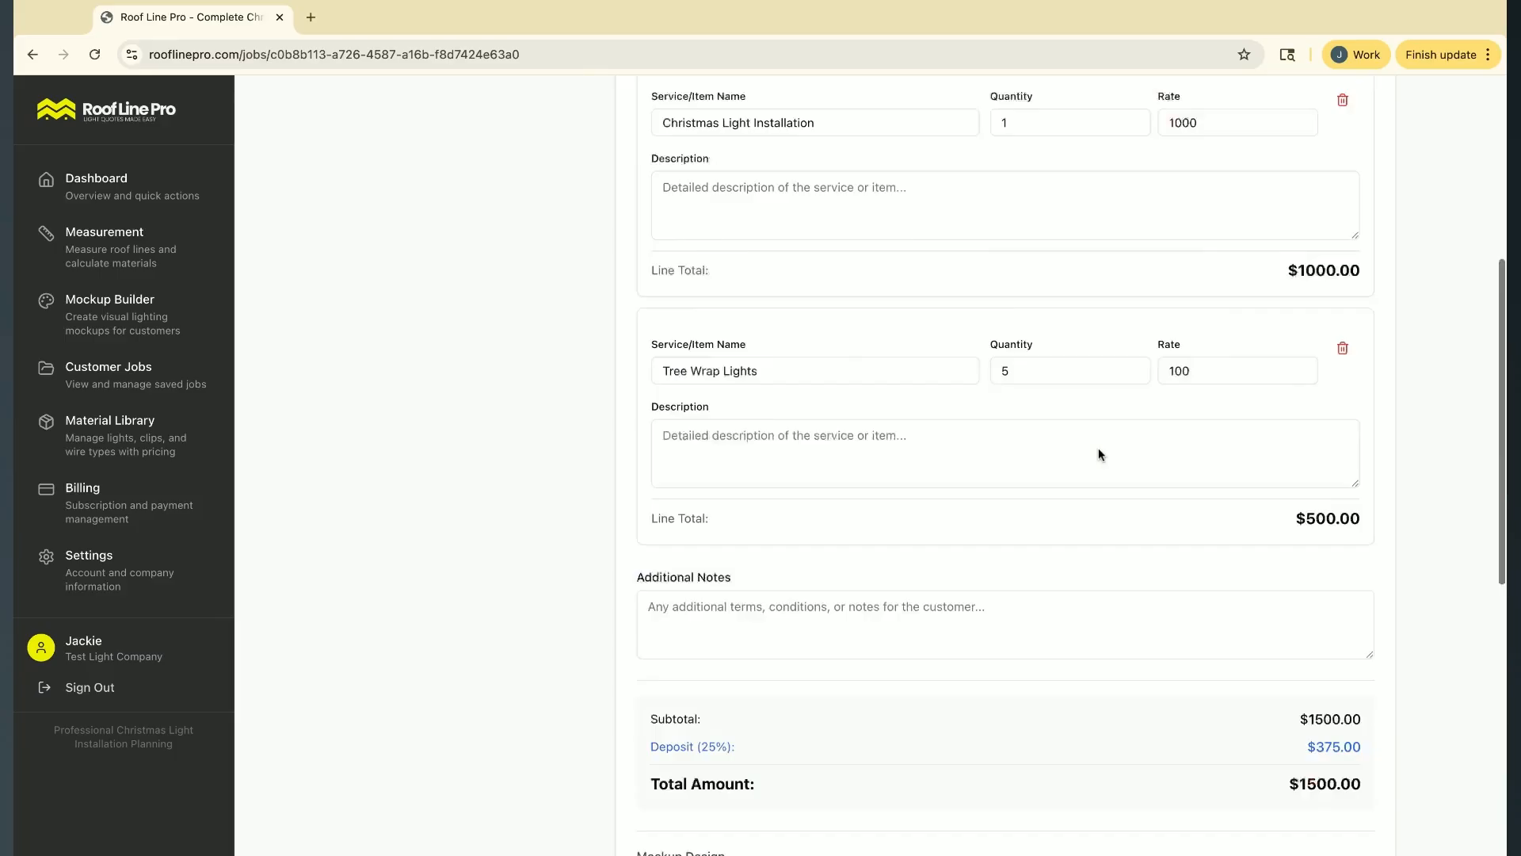
scroll(1098, 454, "up", 7)
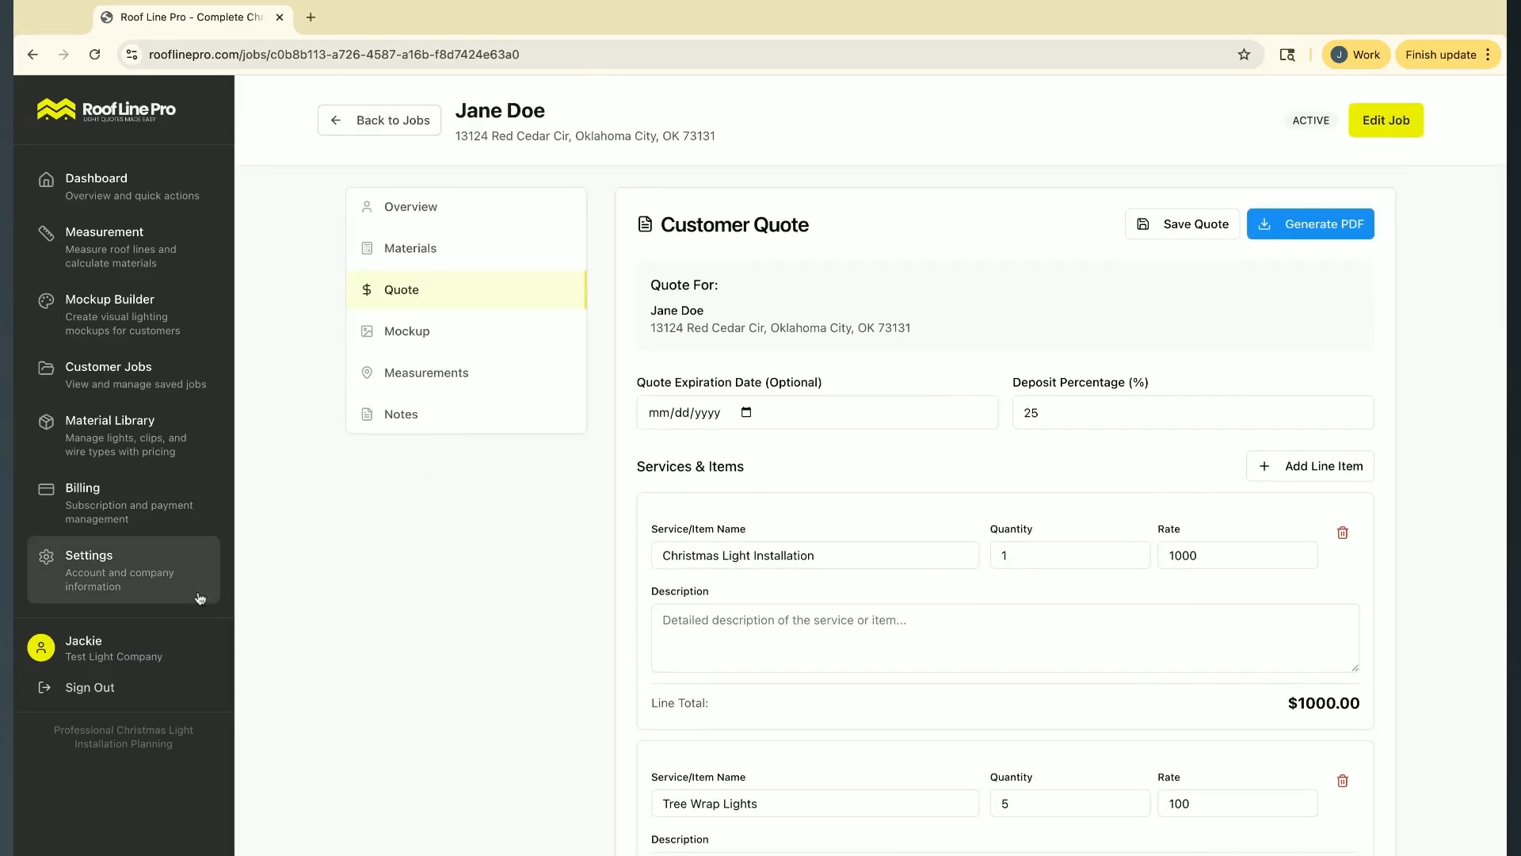
Look through the app's main sections, finishing with the measurement page's tools, satellite view and quick material estimate
left_click(110, 426)
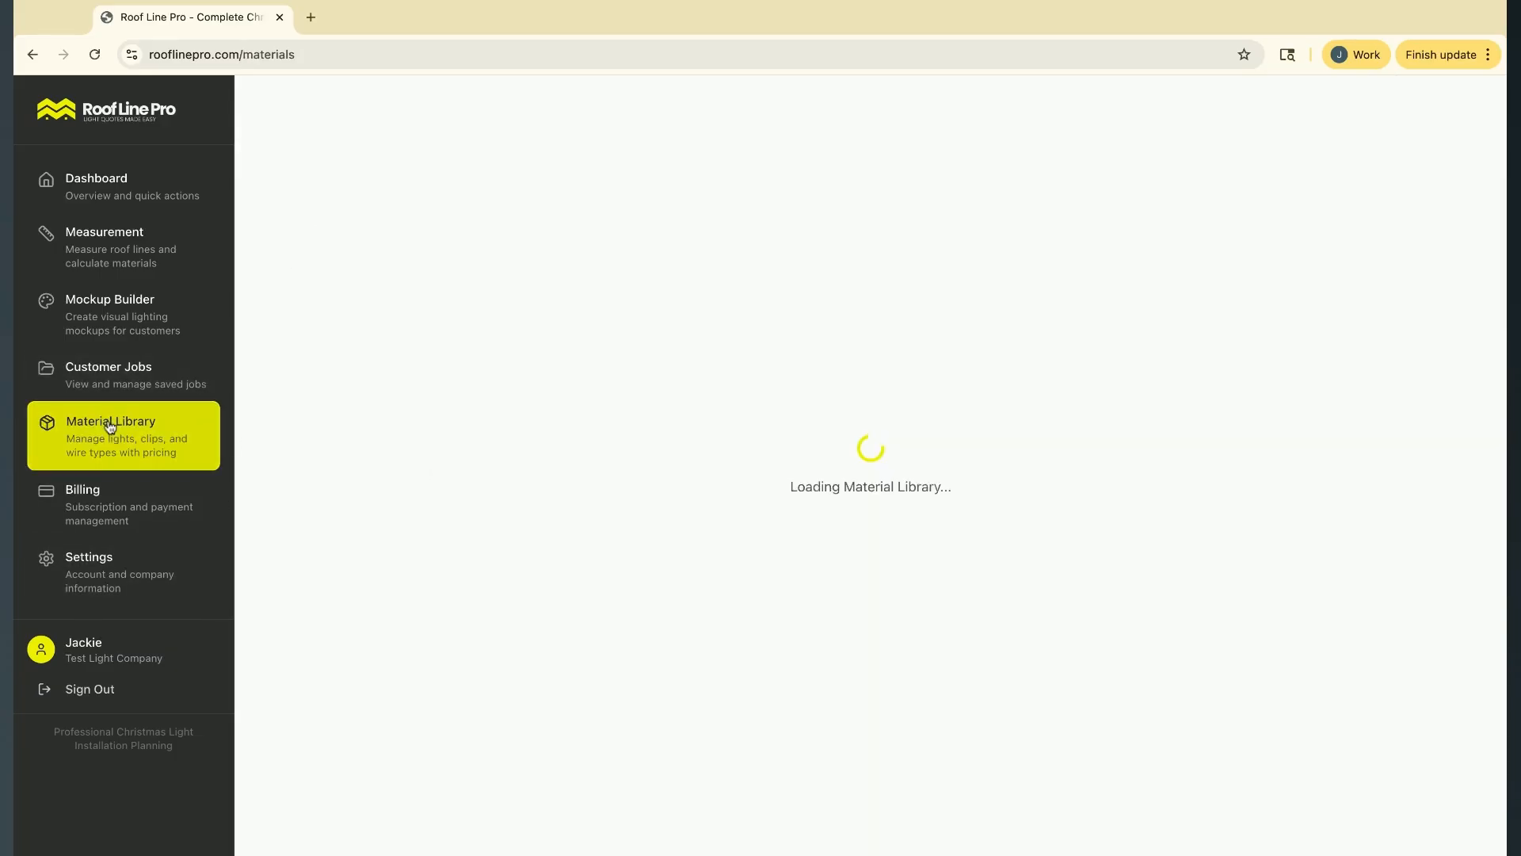
left_click(157, 375)
left_click(147, 309)
left_click(131, 243)
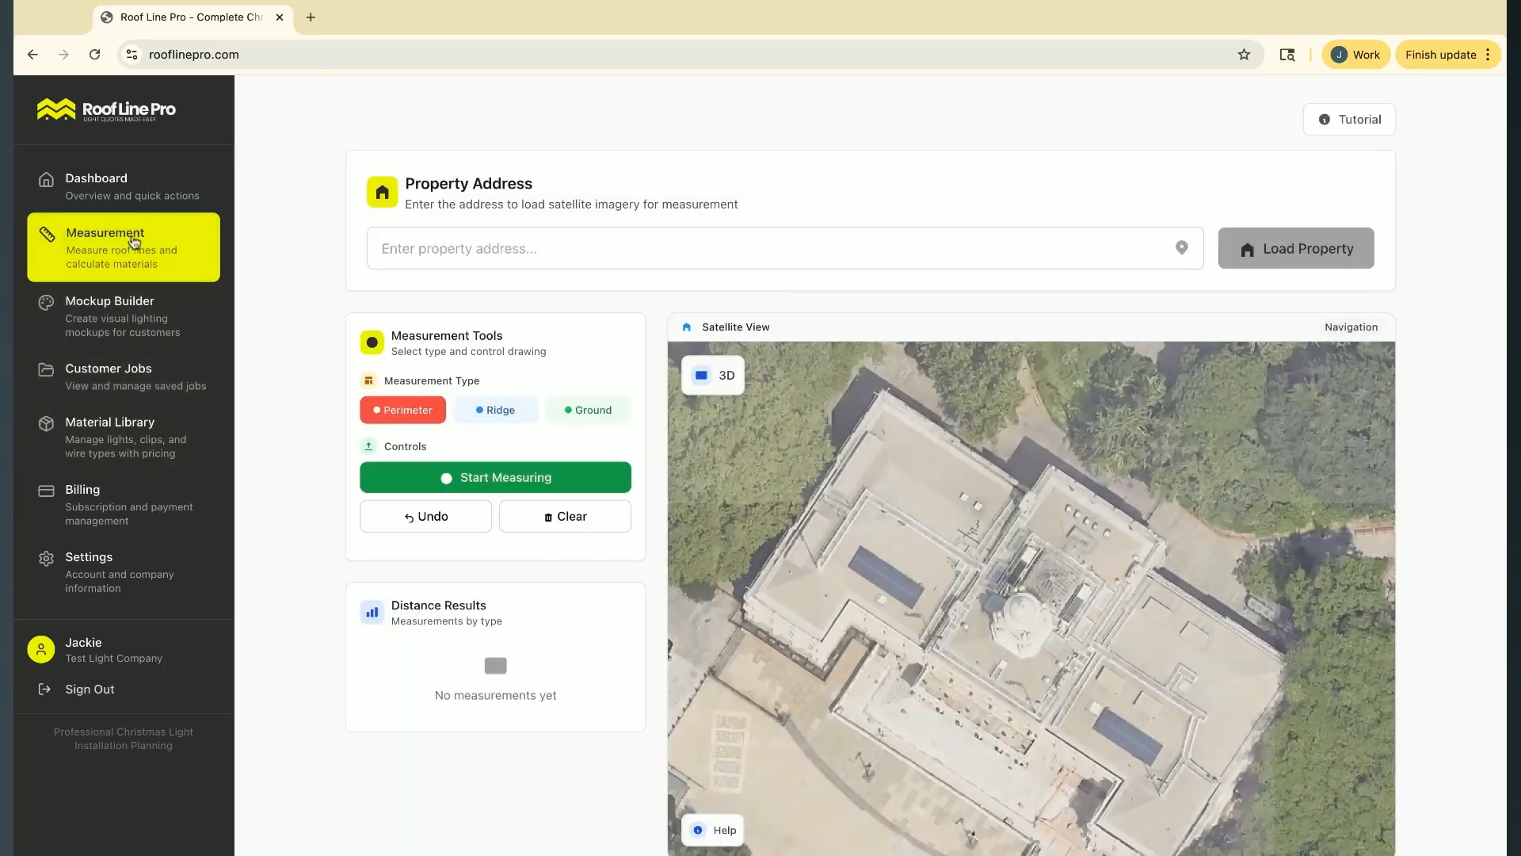
left_click(131, 177)
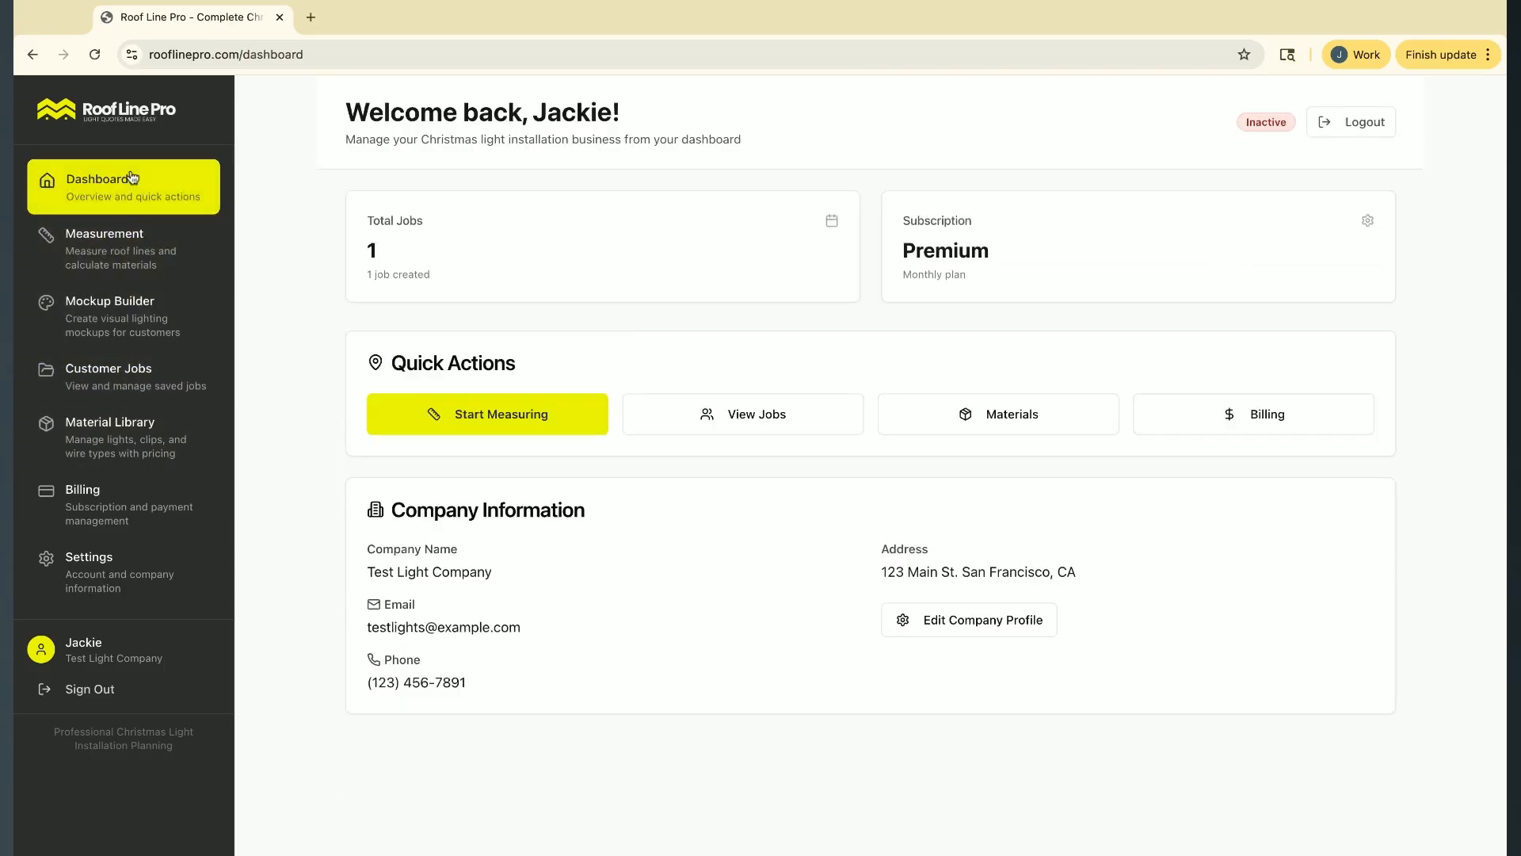
left_click(150, 263)
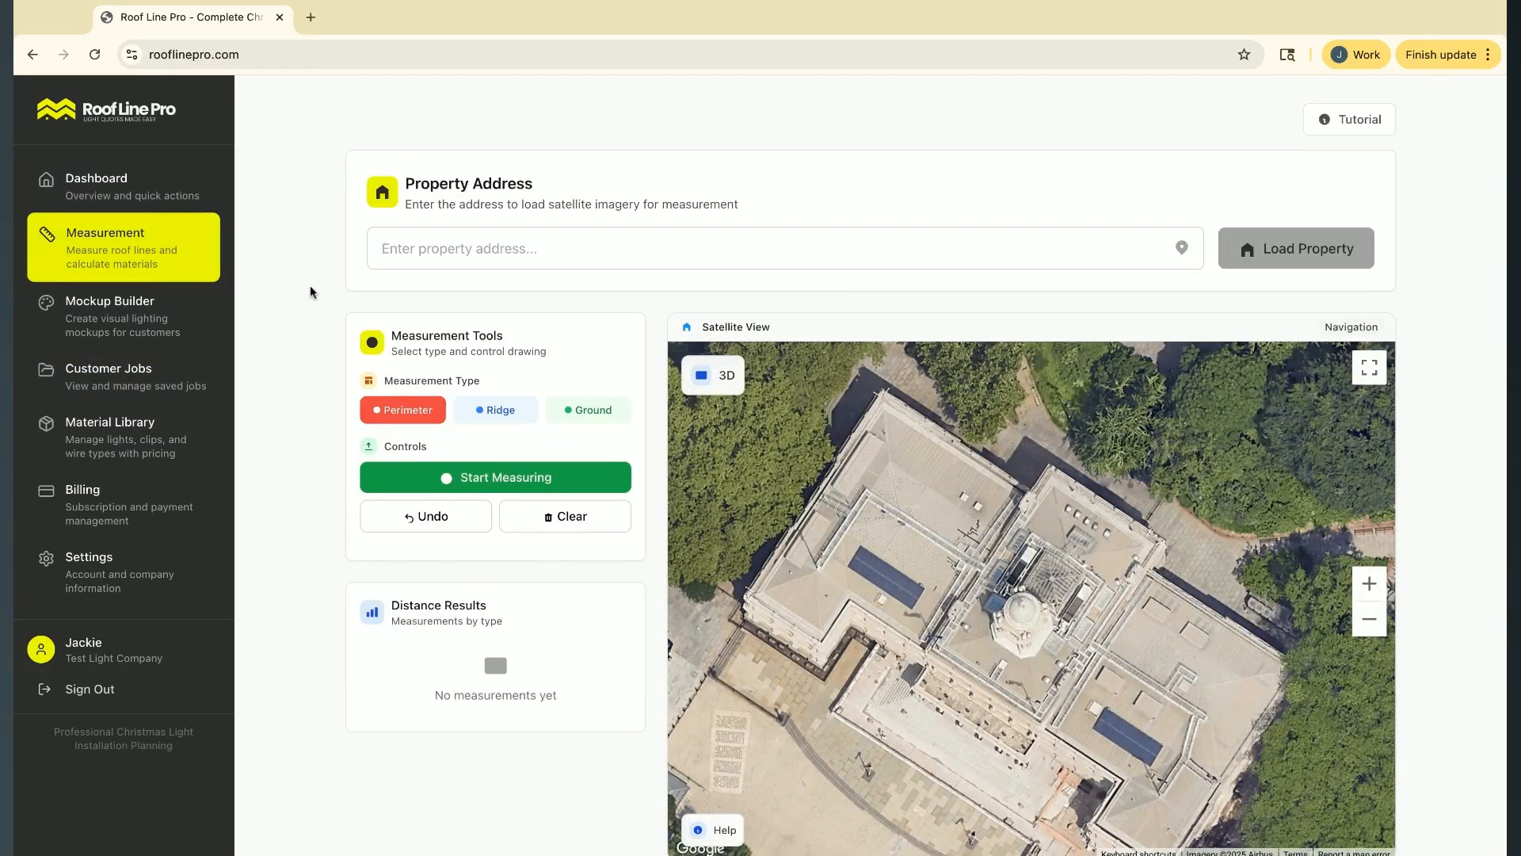
scroll(311, 292, "down", 3)
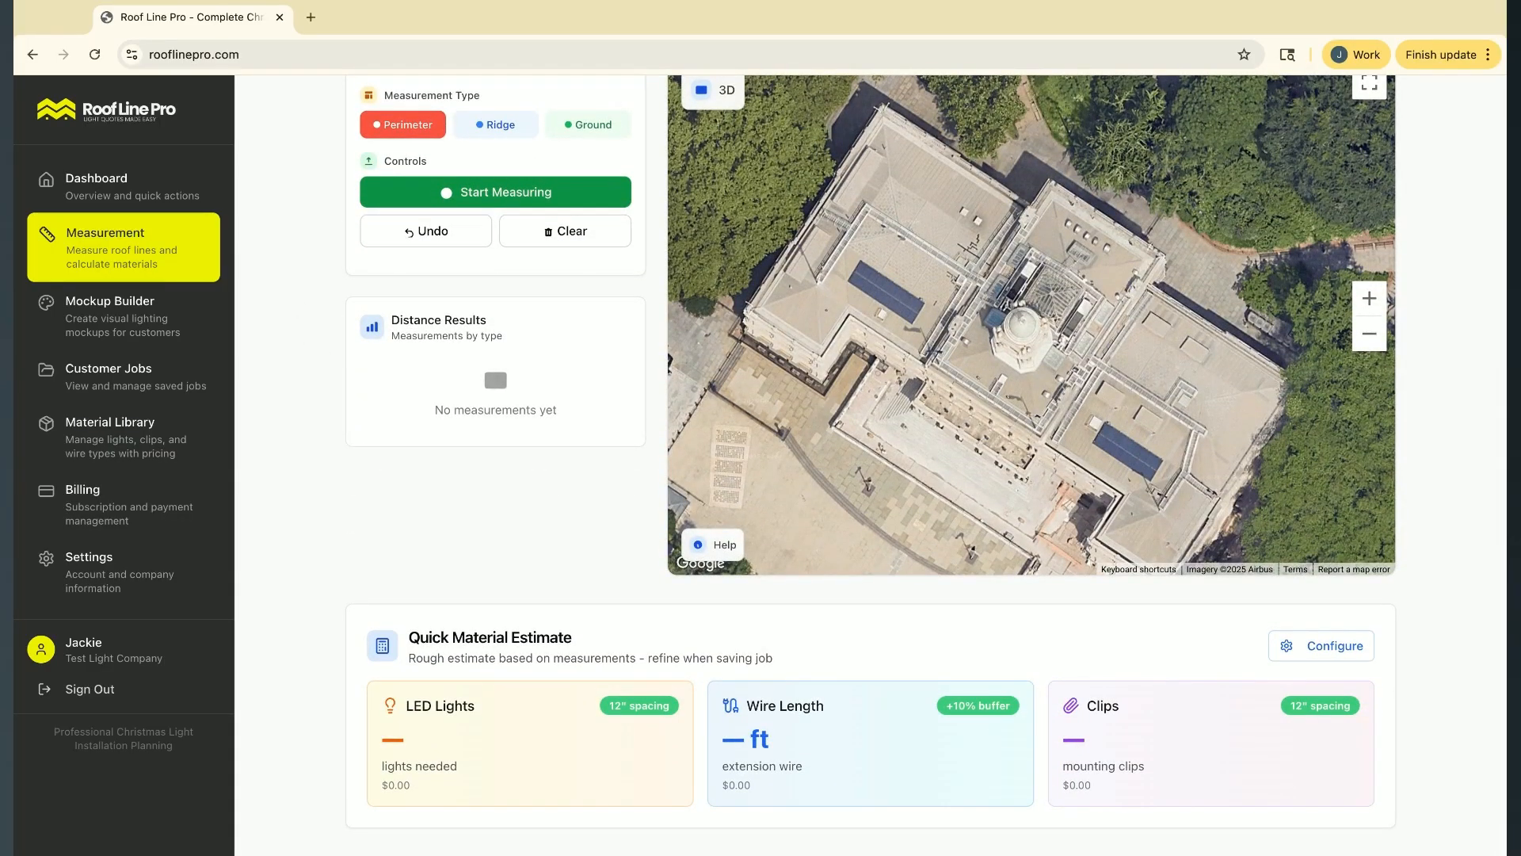
scroll(927, 459, "up", 3)
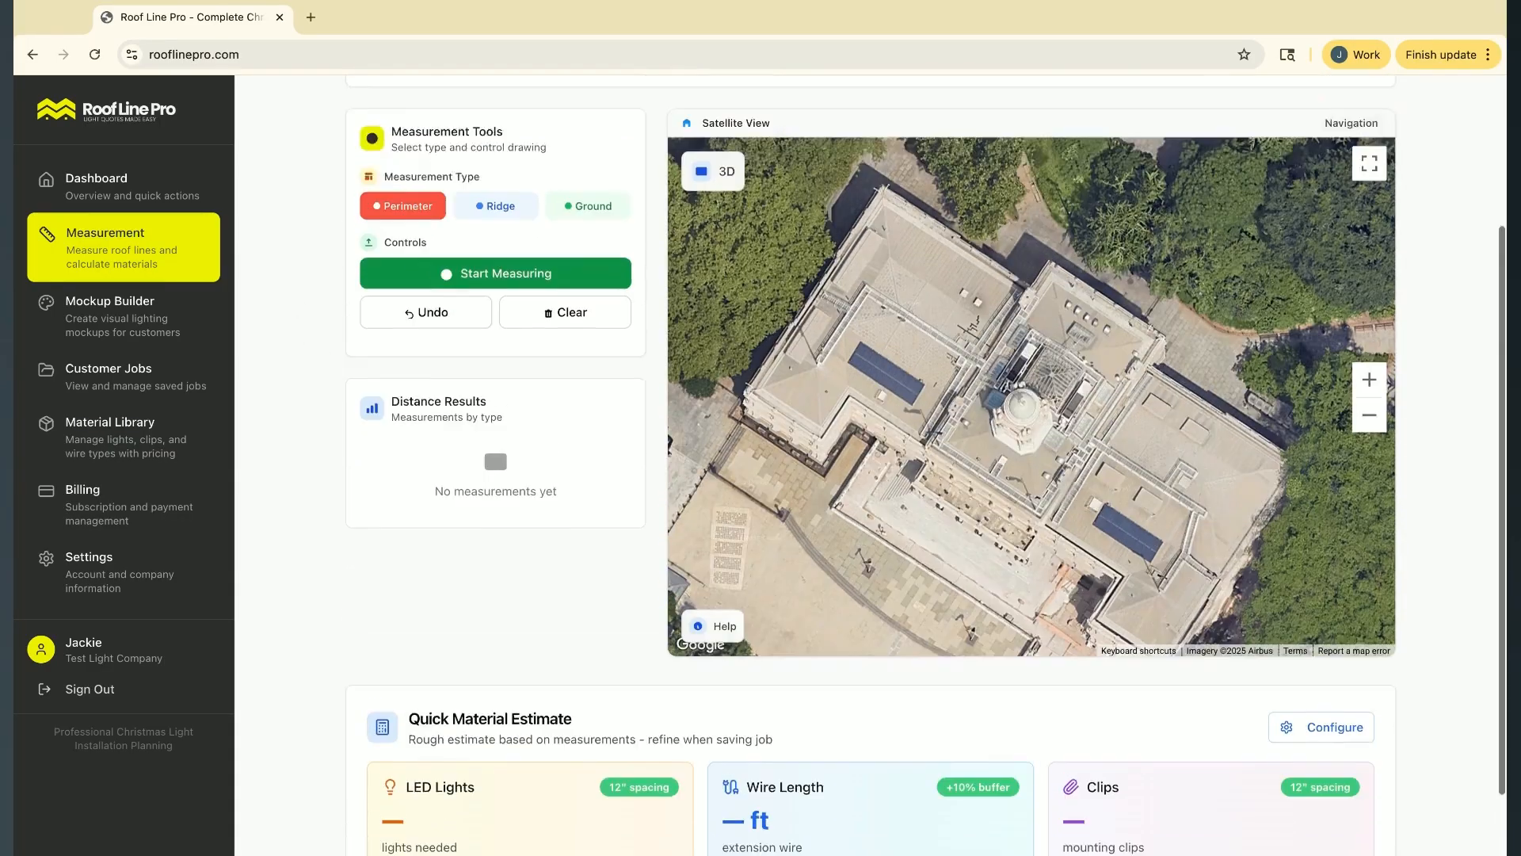